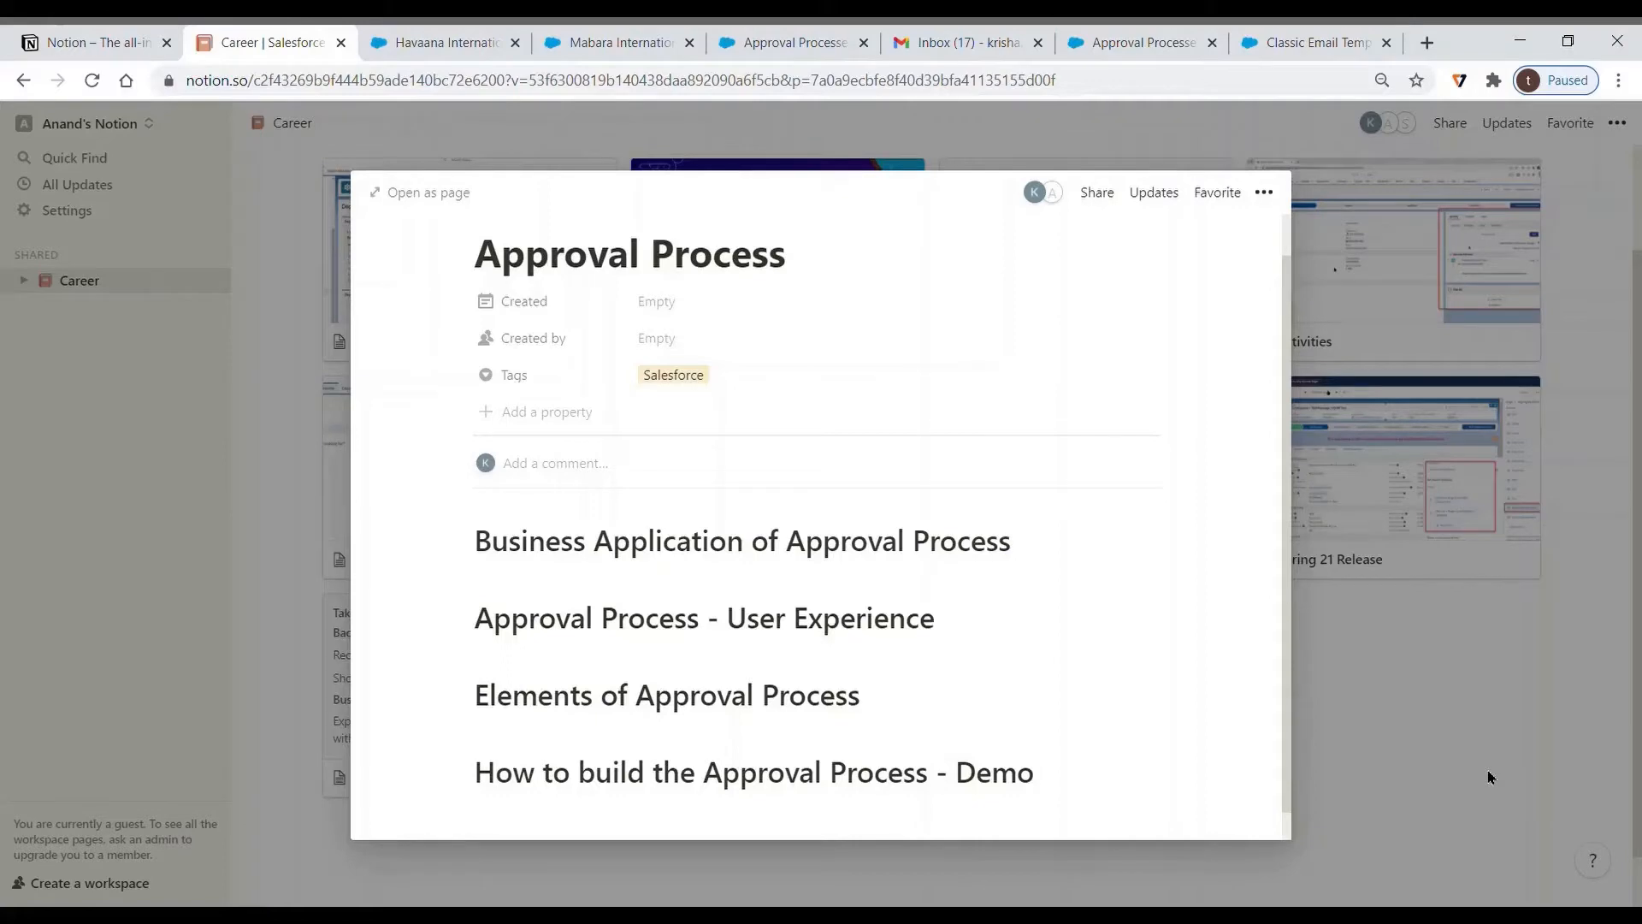
- Switch to Salesforce and review the Havaana International opportunity's details, stage and approval history
left_click(402, 41)
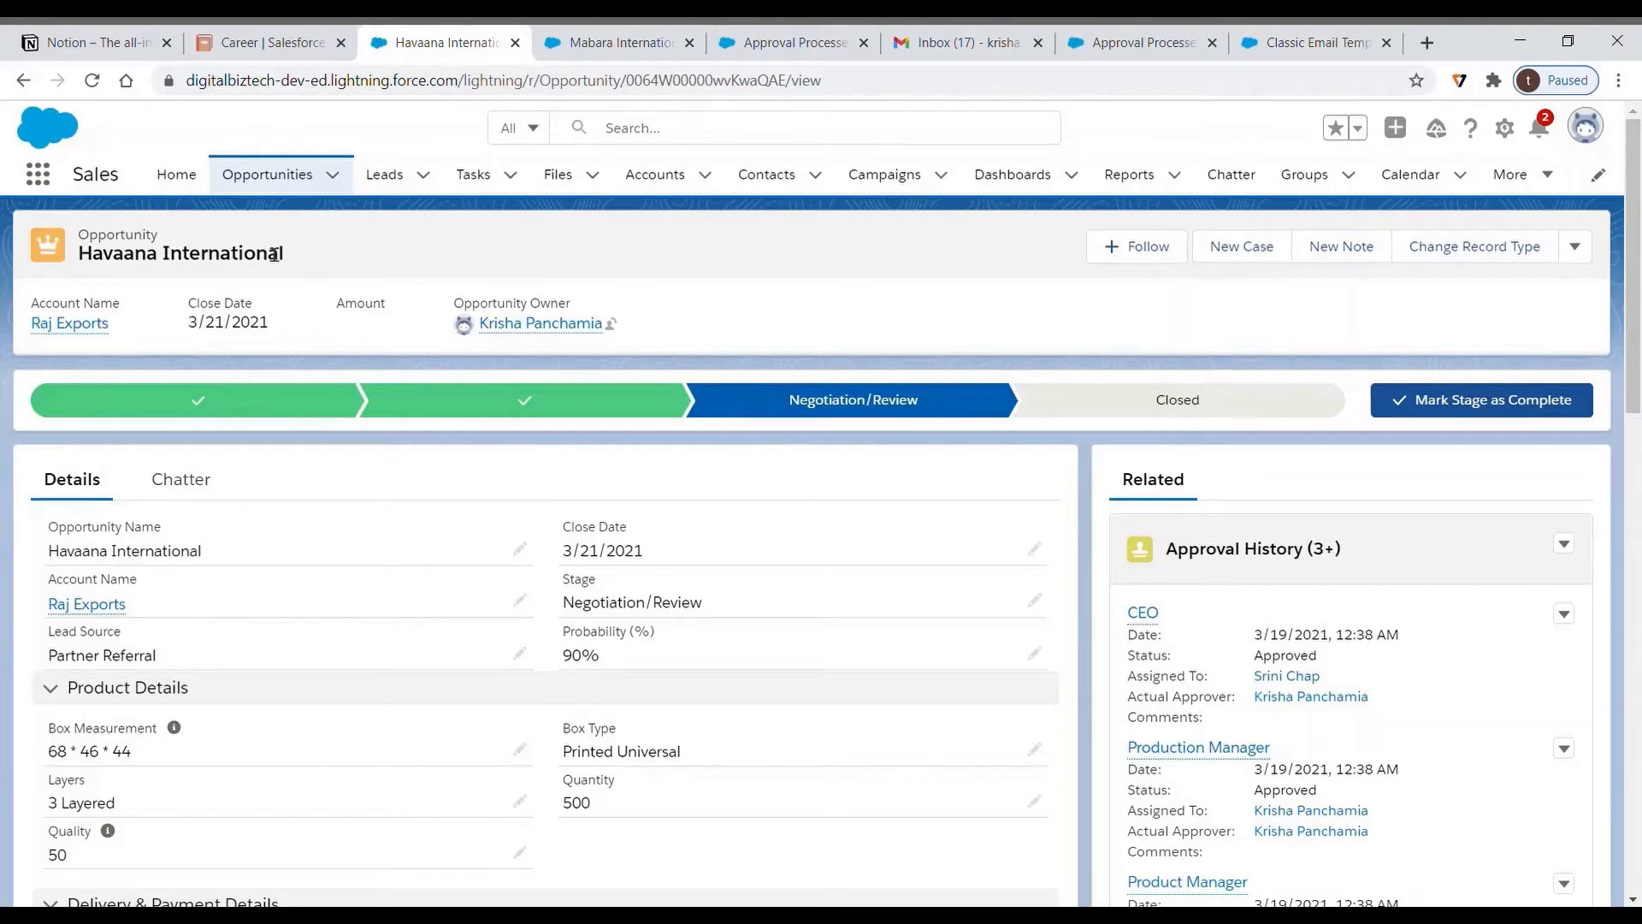
scroll(855, 676, "down", 3)
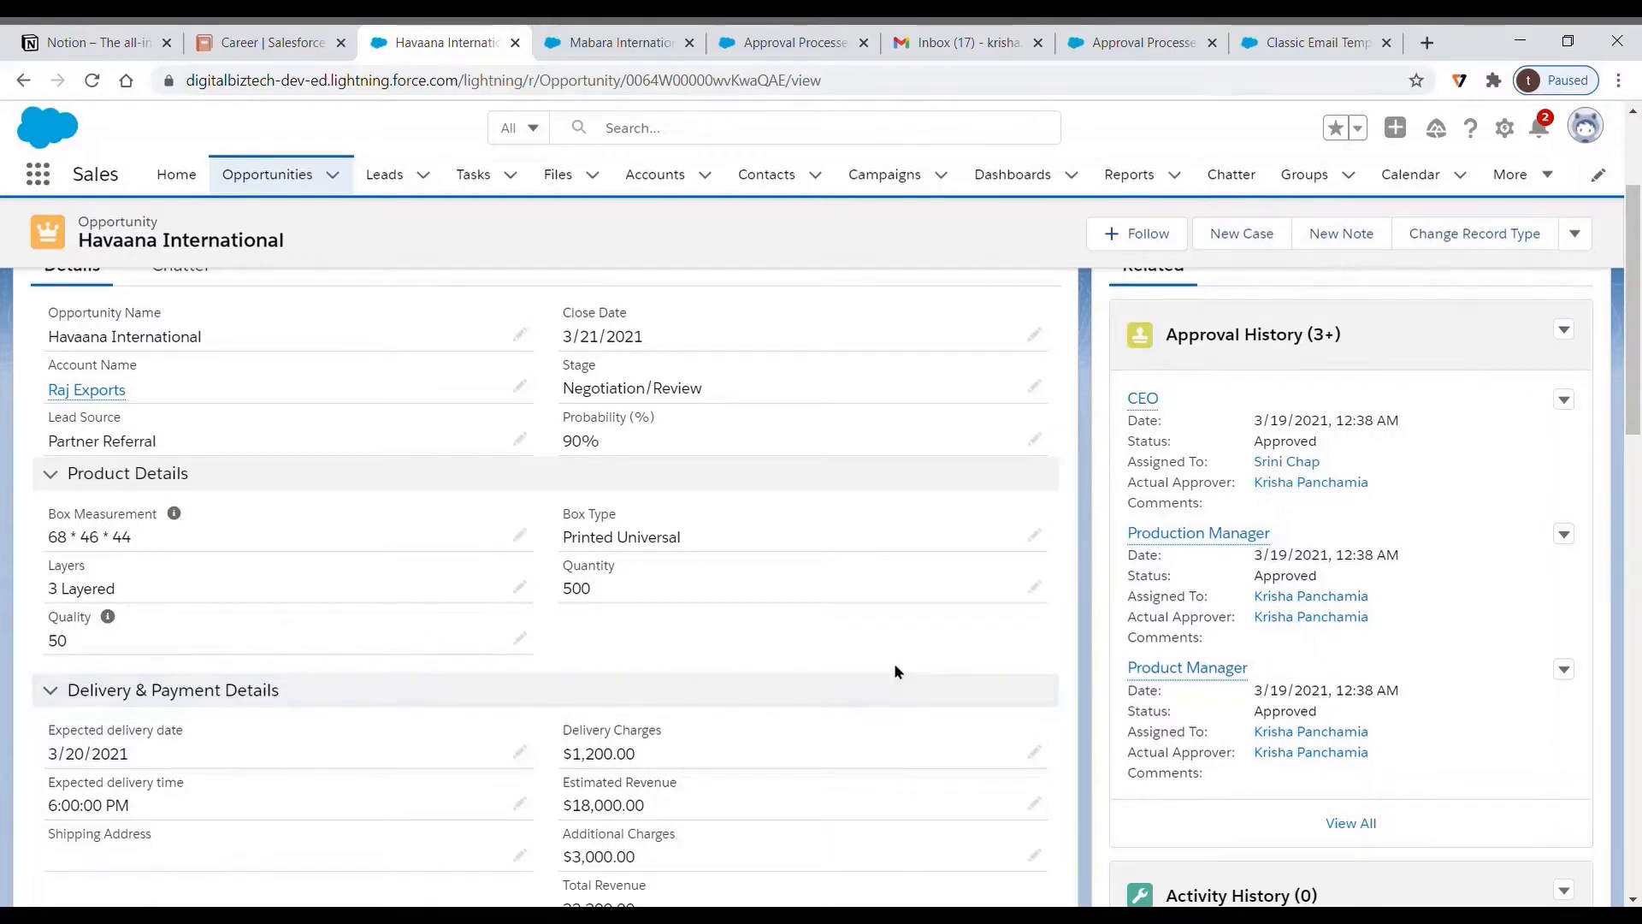
scroll(894, 663, "up", 2)
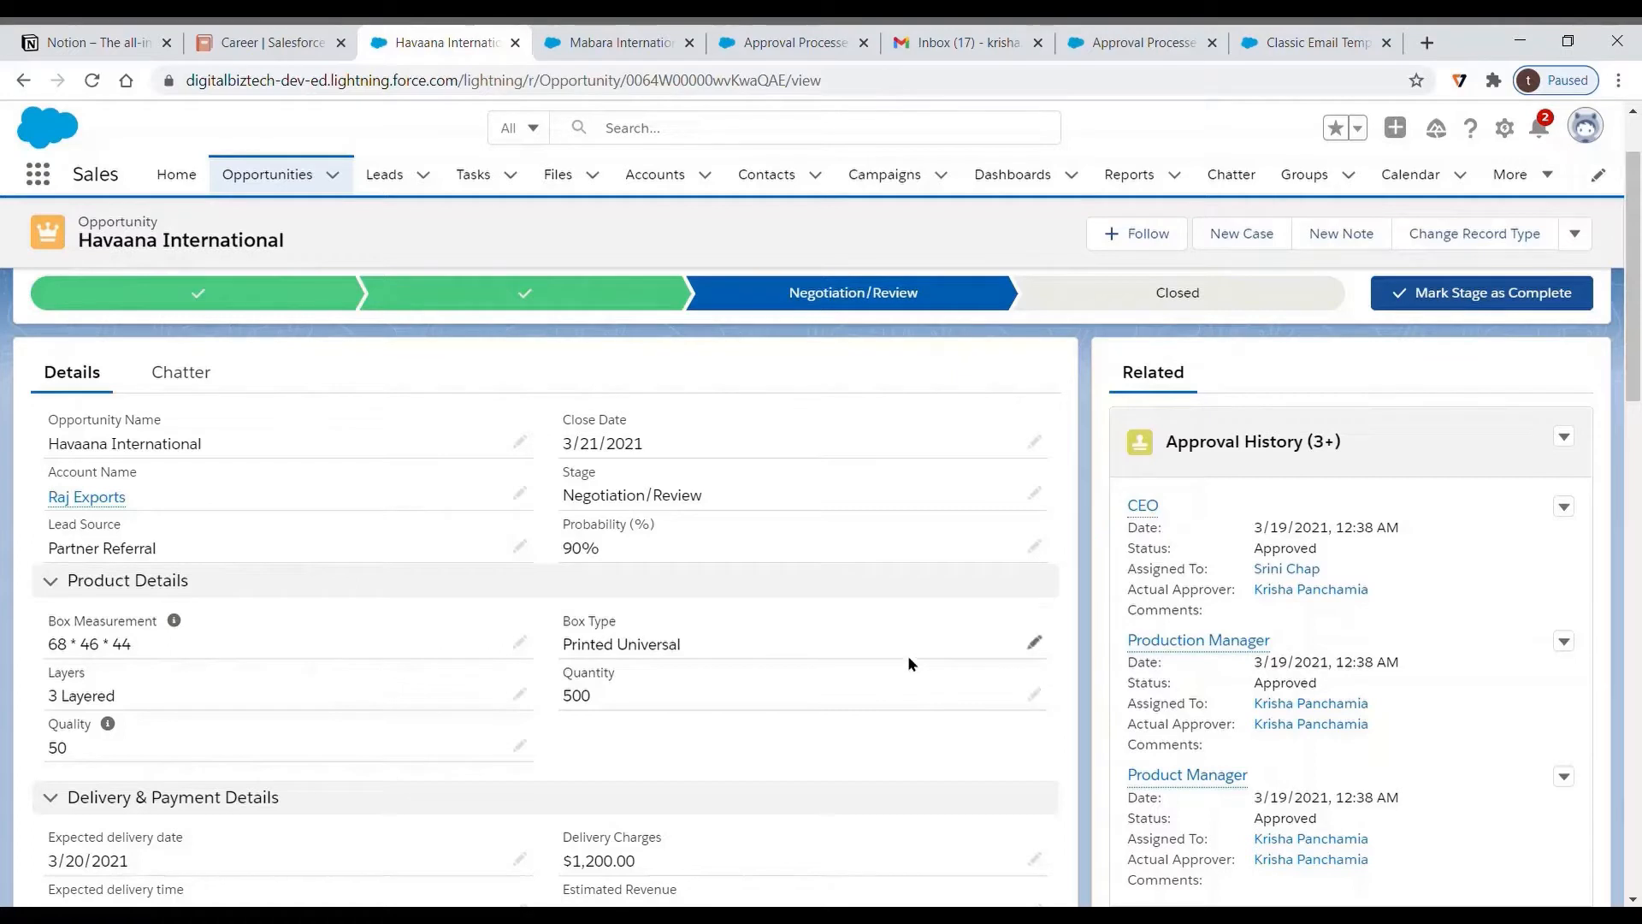
scroll(886, 619, "up", 2)
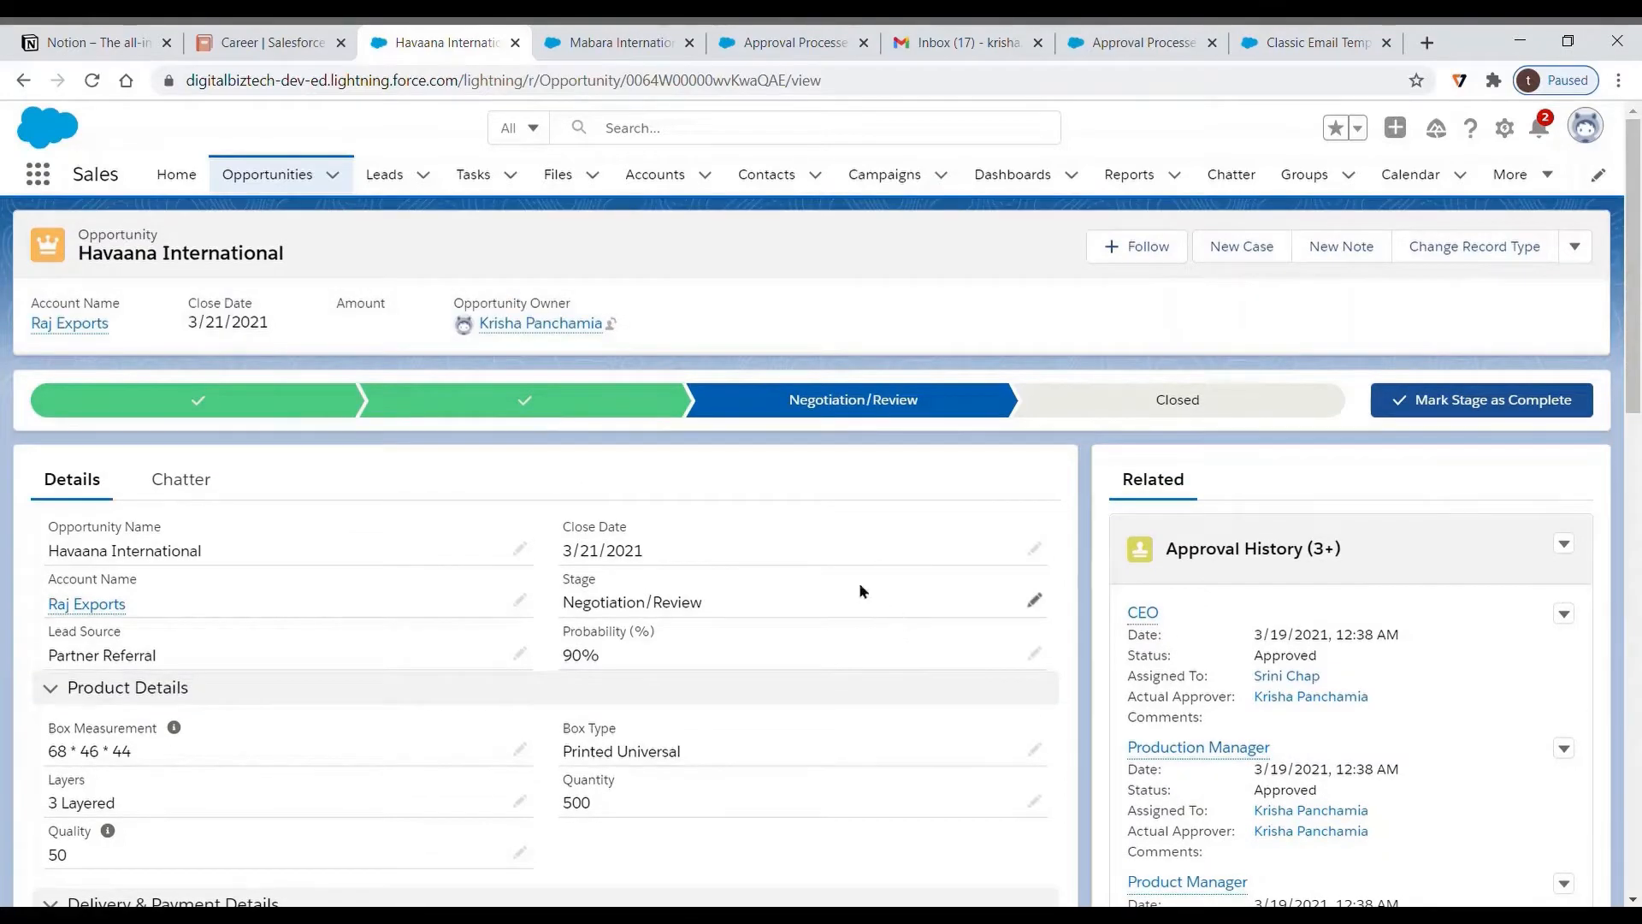
- Advance the Mabara Internationals opportunity to Proposal/Price Quote and submit it for approval with the comment "Please approve."
left_click(601, 43)
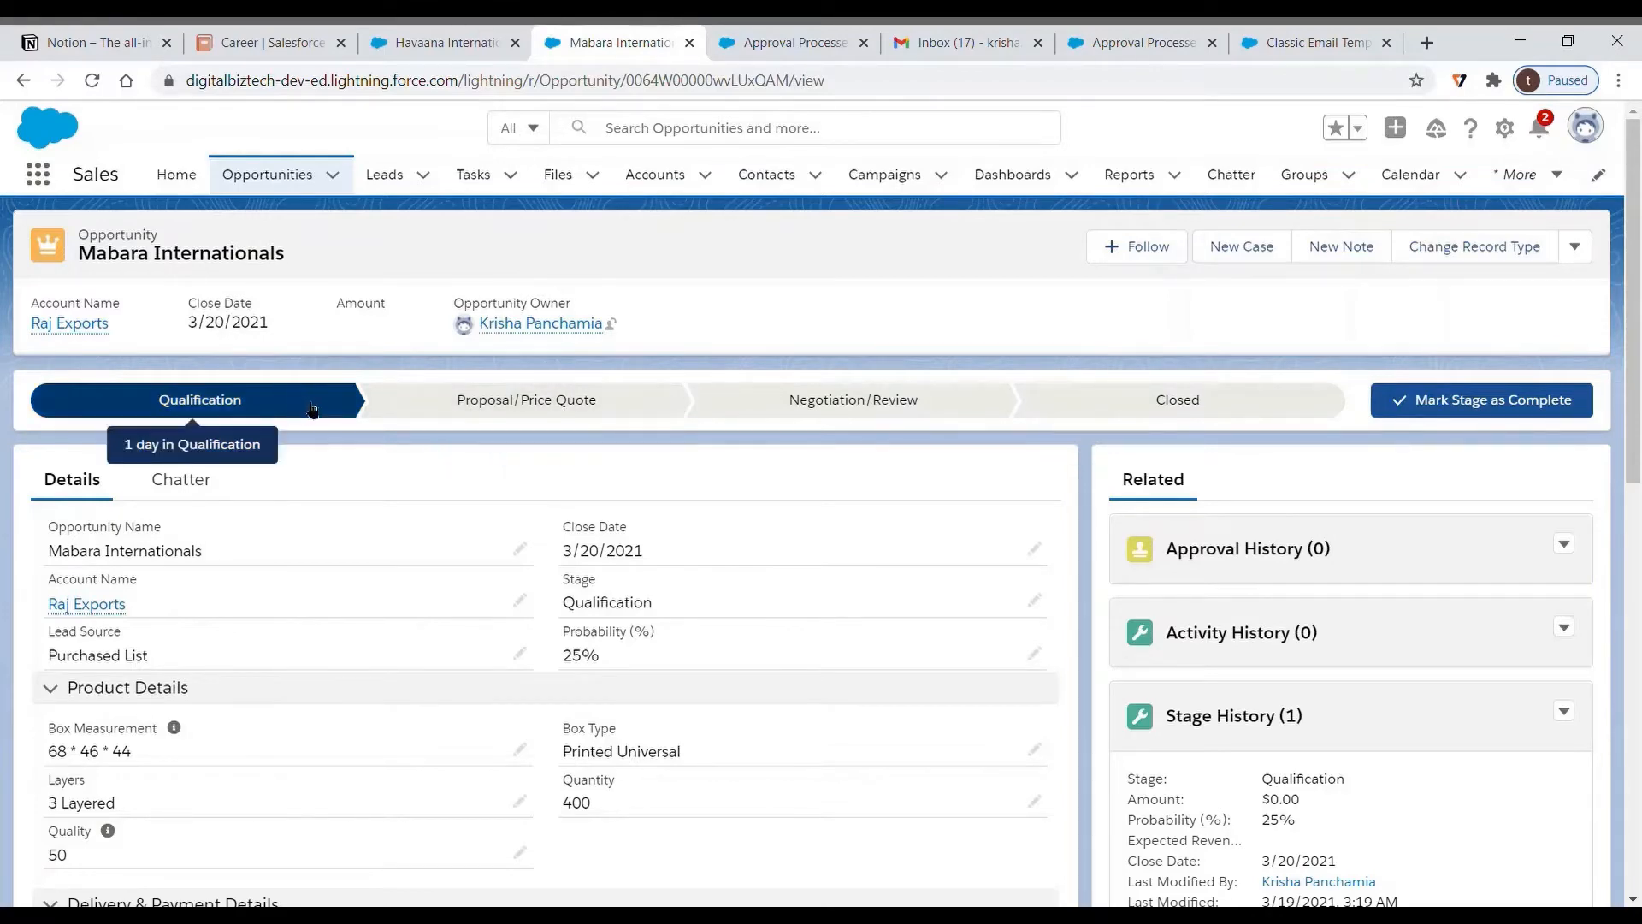
left_click(1509, 413)
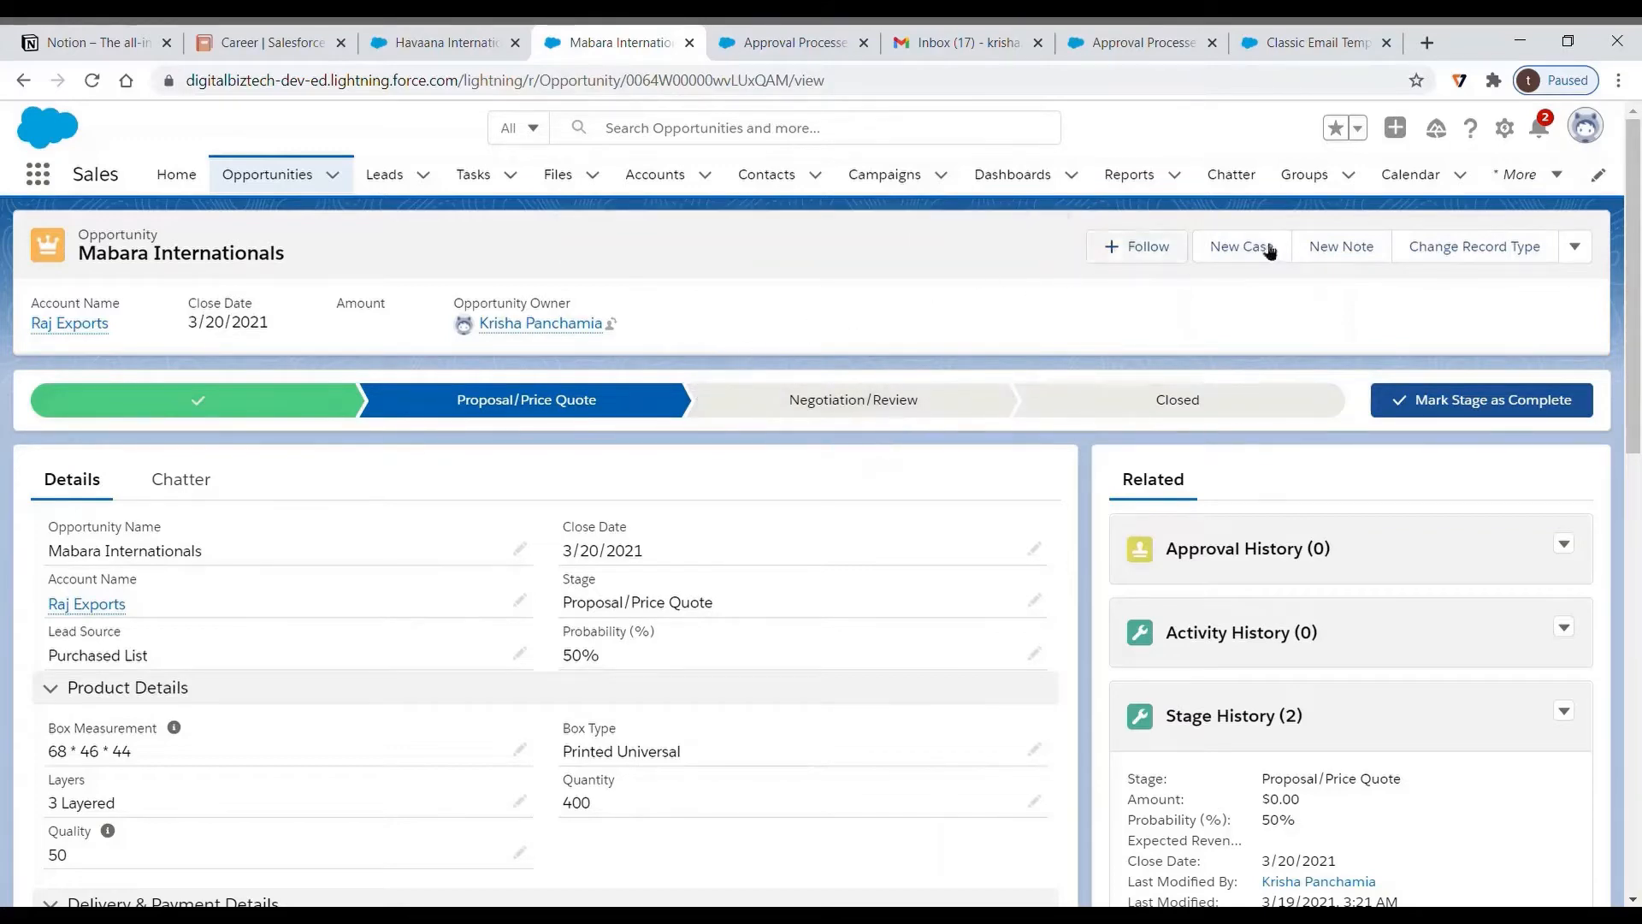
left_click(1574, 247)
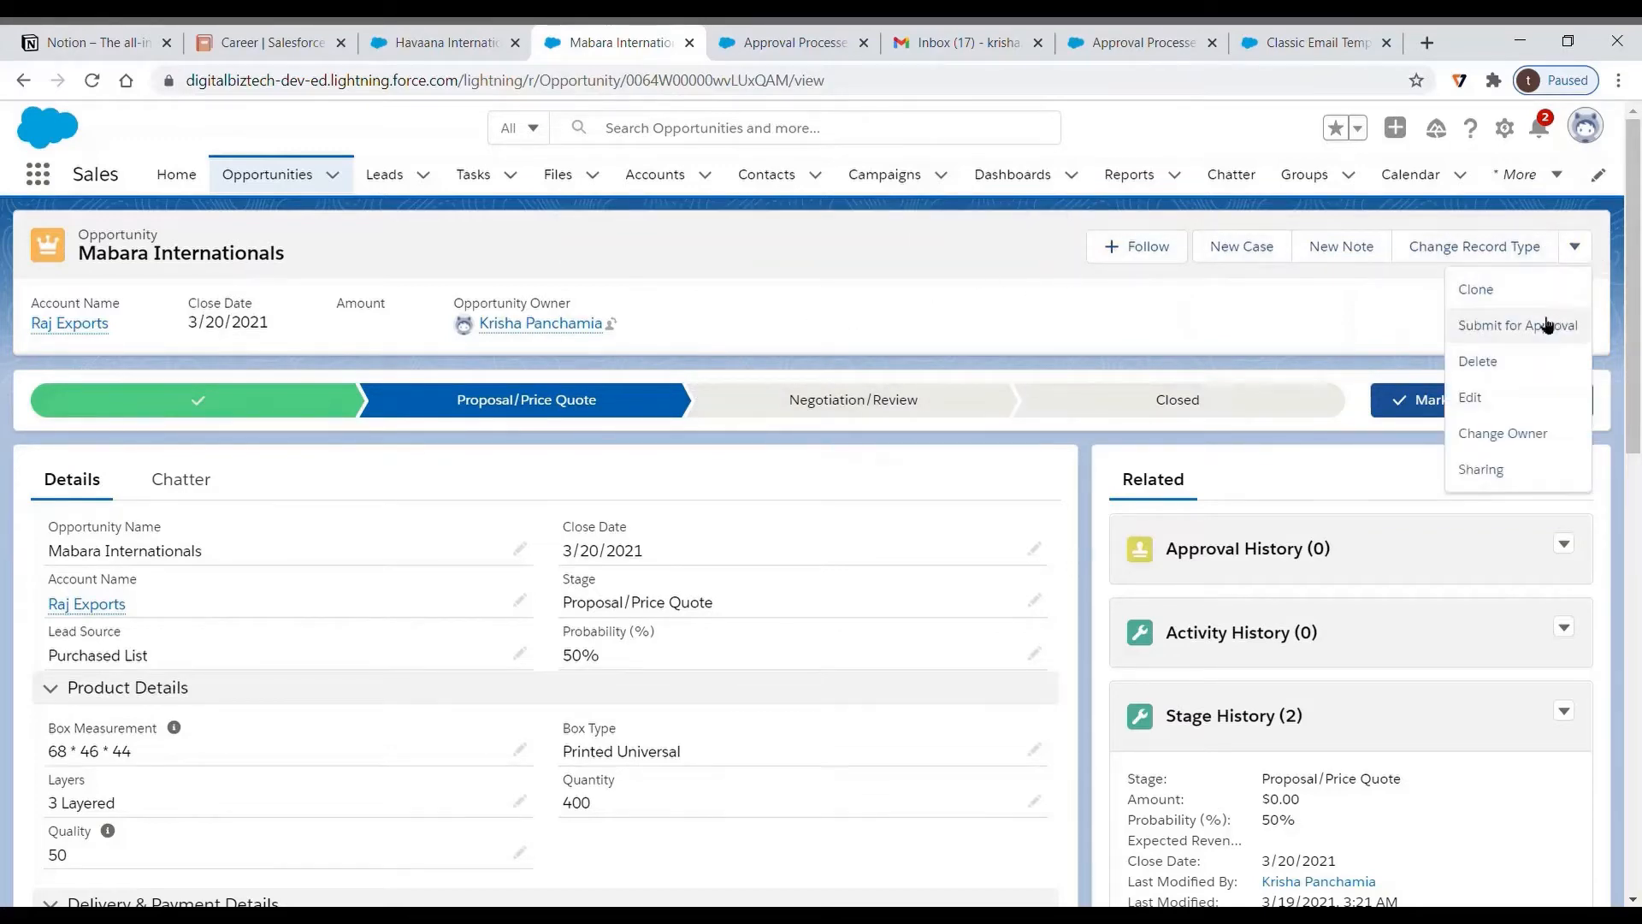
left_click(1549, 325)
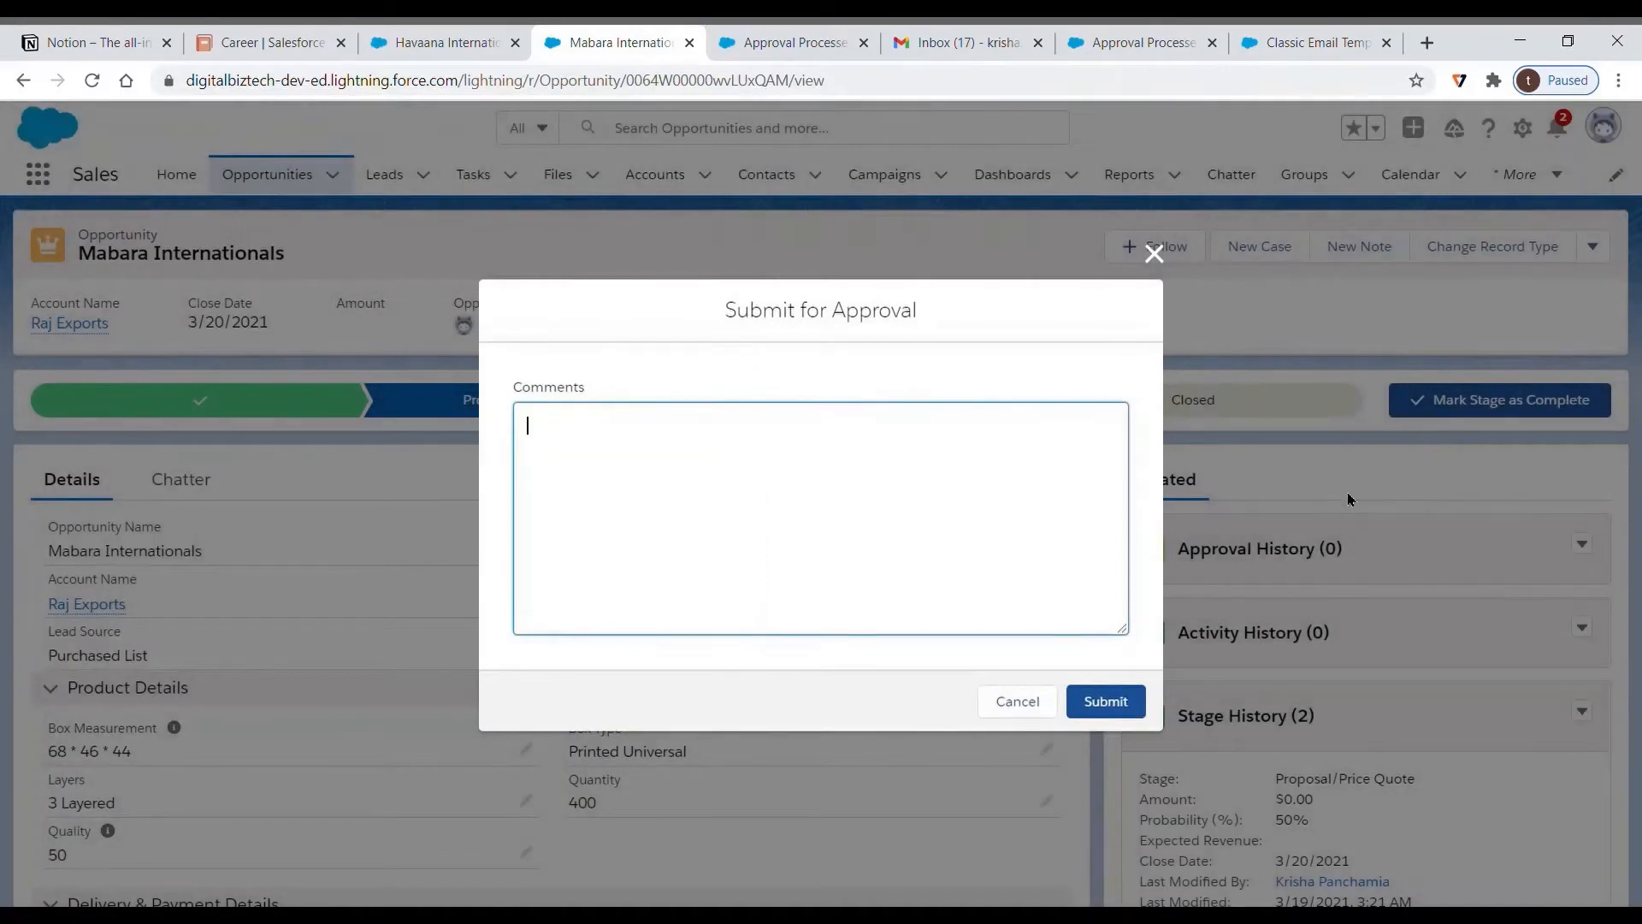
type("Please approve.")
left_click(1116, 703)
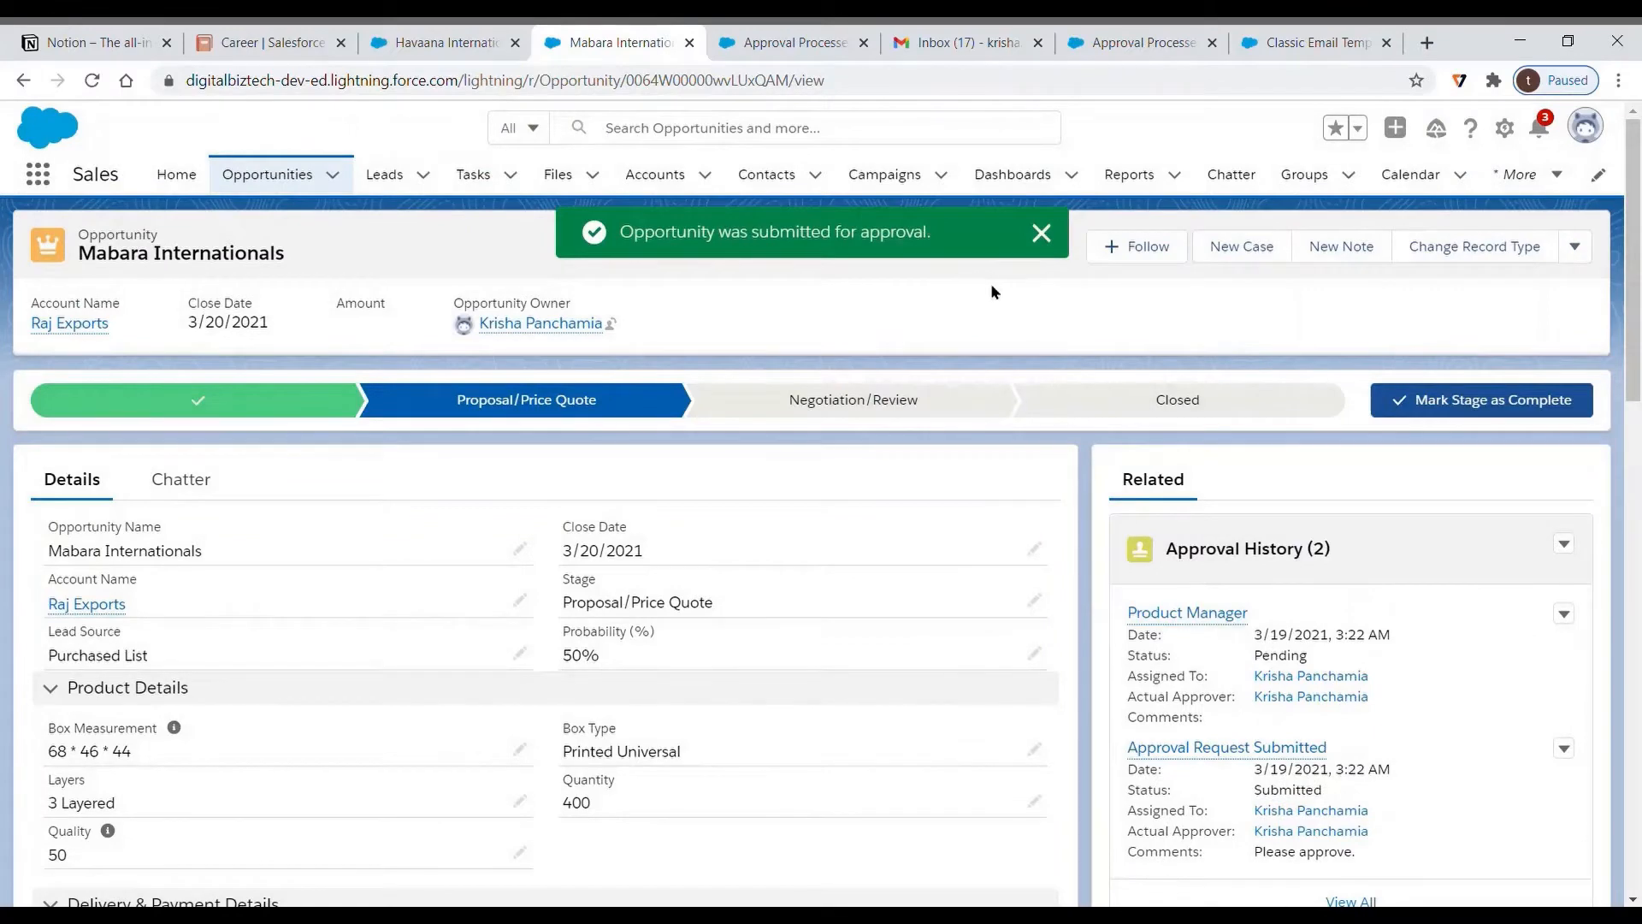
- Switch to Gmail, refresh the inbox and read the new "Proposal Submitted for approval" email
left_click(962, 42)
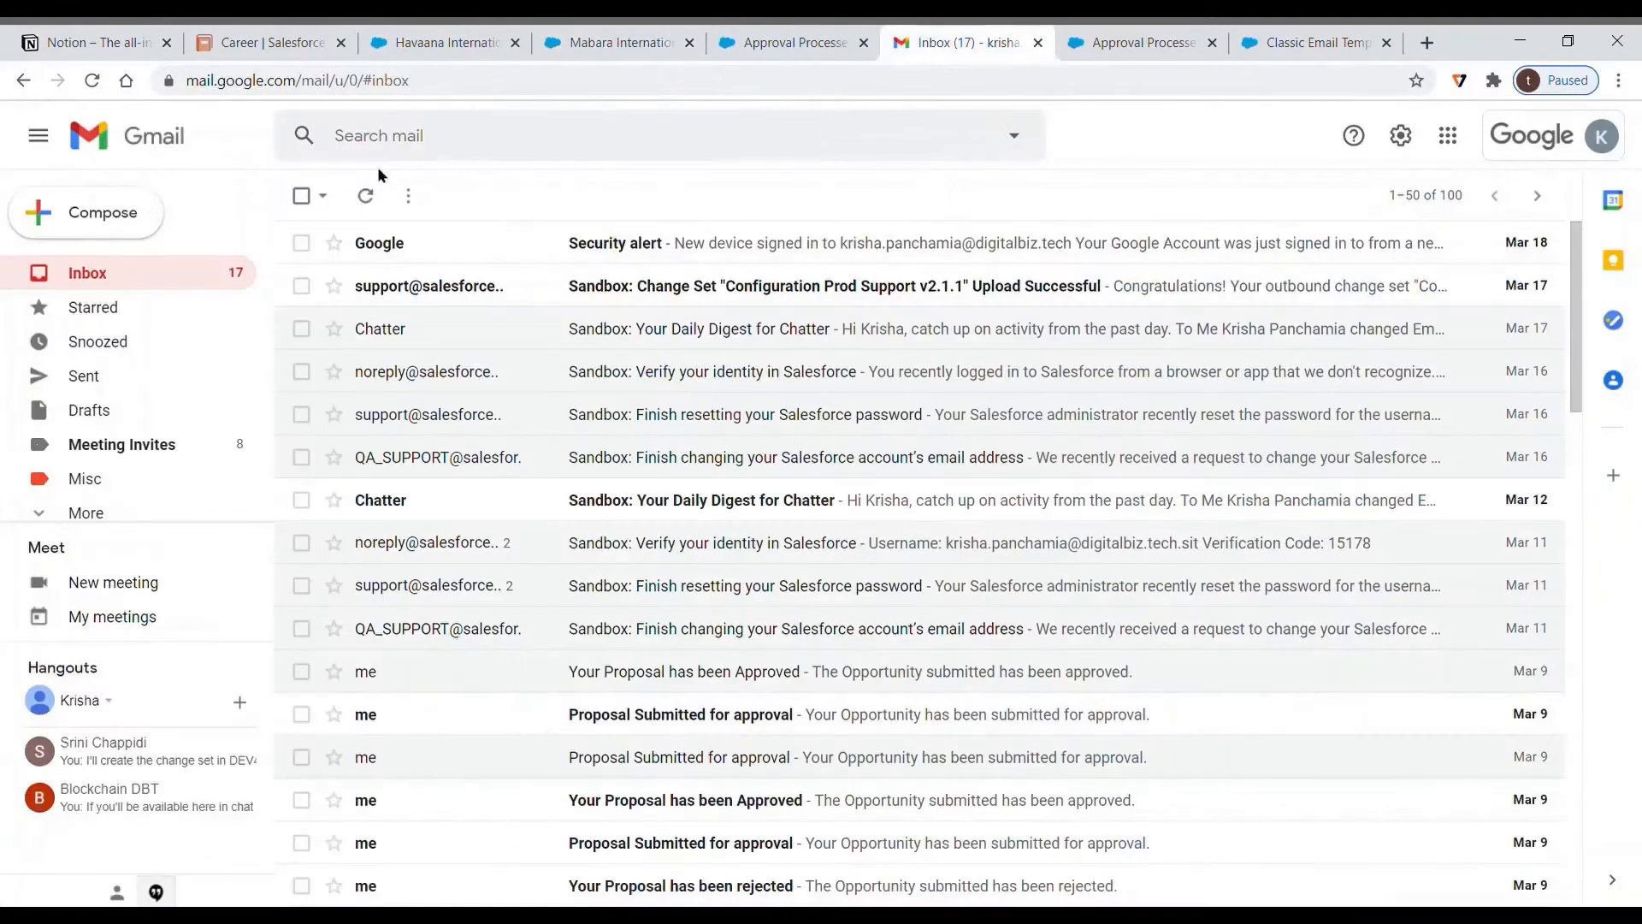
left_click(367, 195)
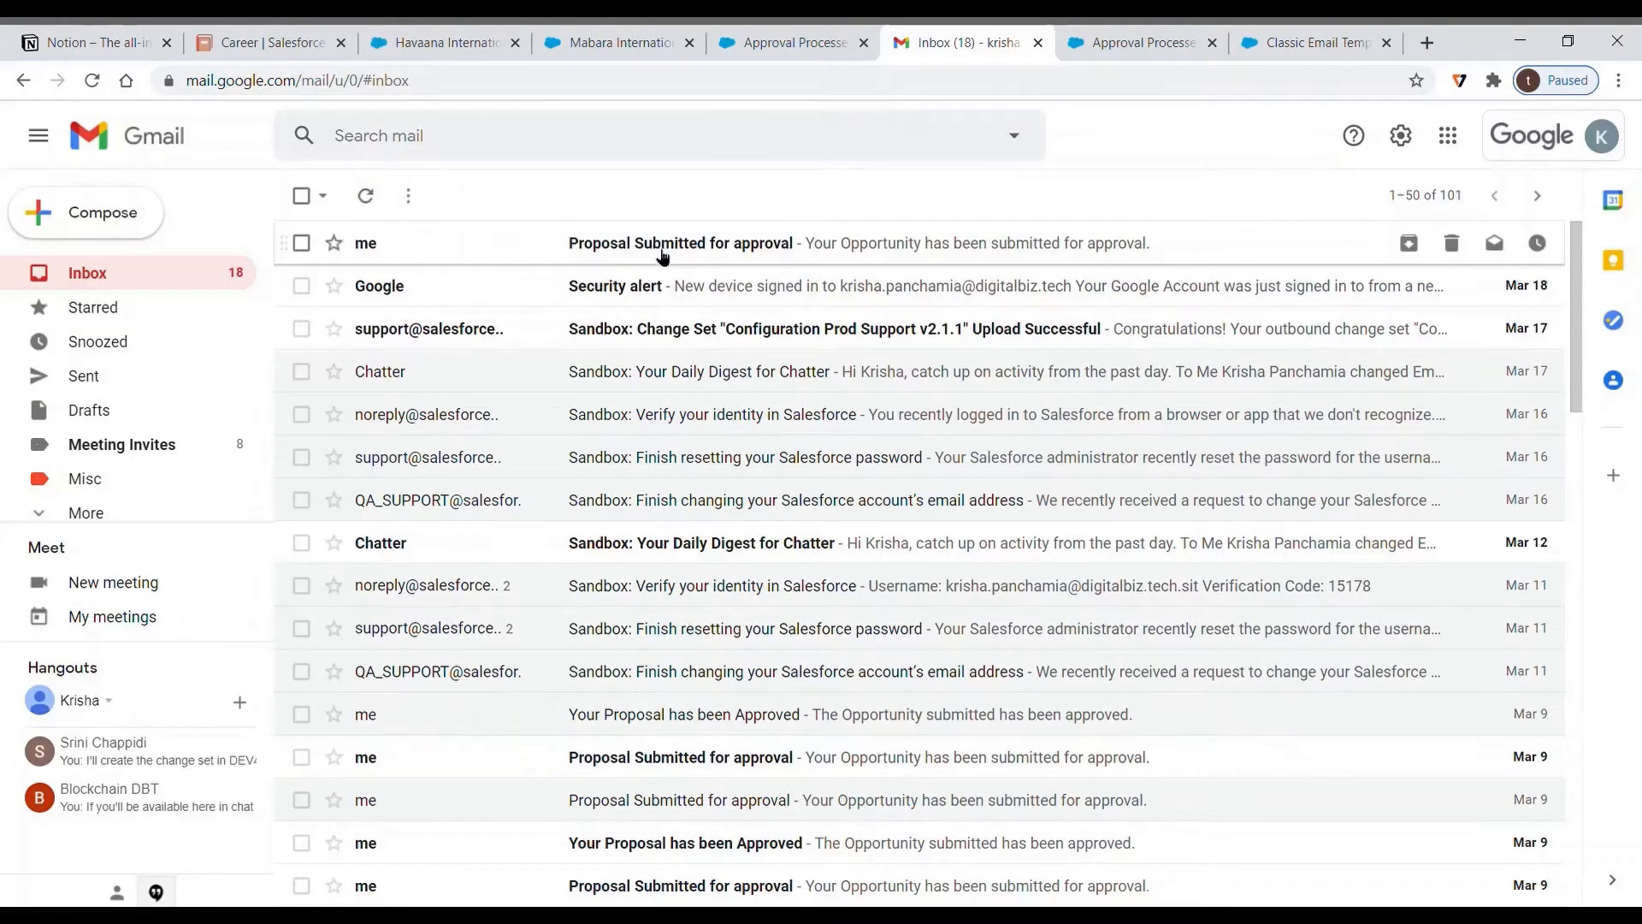
left_click(739, 251)
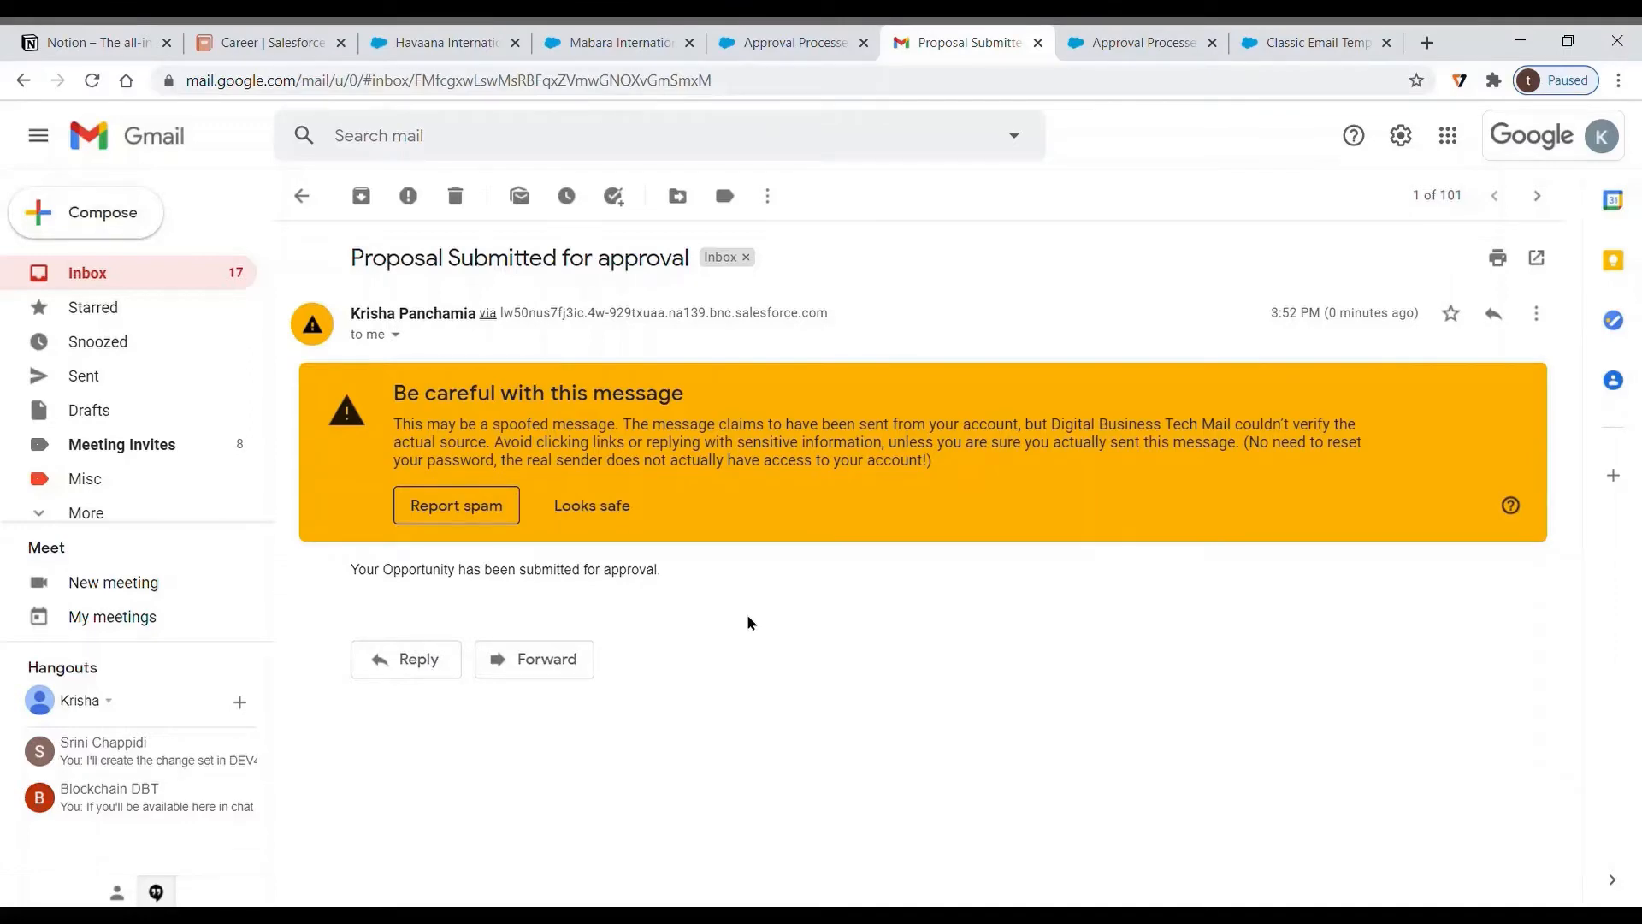
left_click(304, 193)
- Back in Salesforce, open the Mabara Internationals approval request from its notification and approve it with the comment "Approved."
left_click(615, 41)
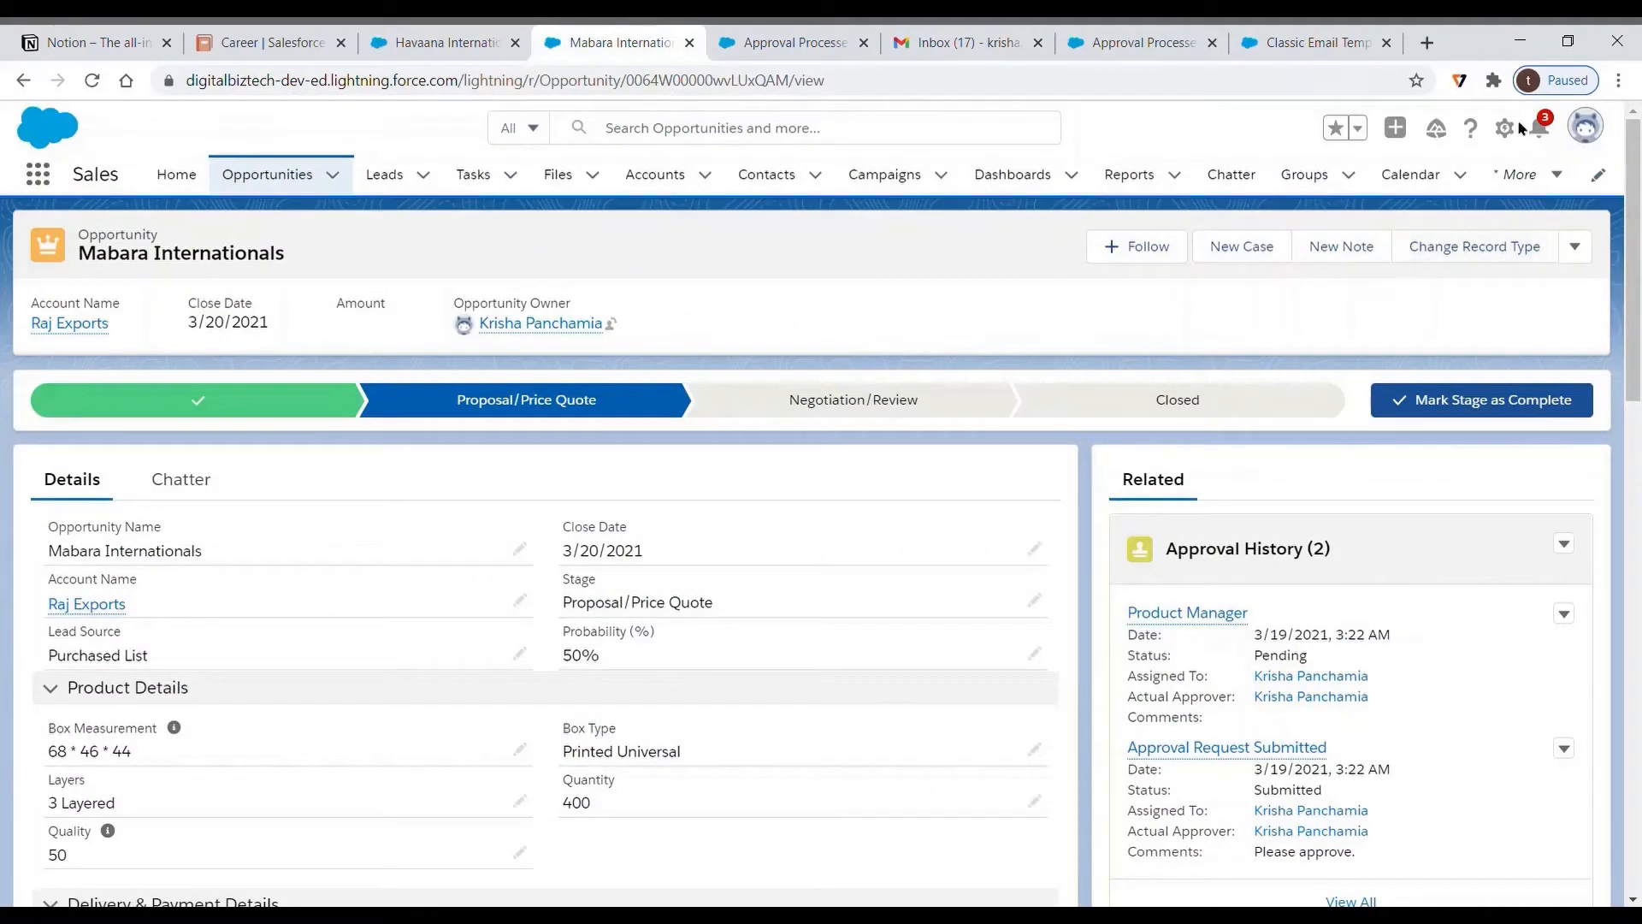
left_click(1546, 130)
left_click(1301, 260)
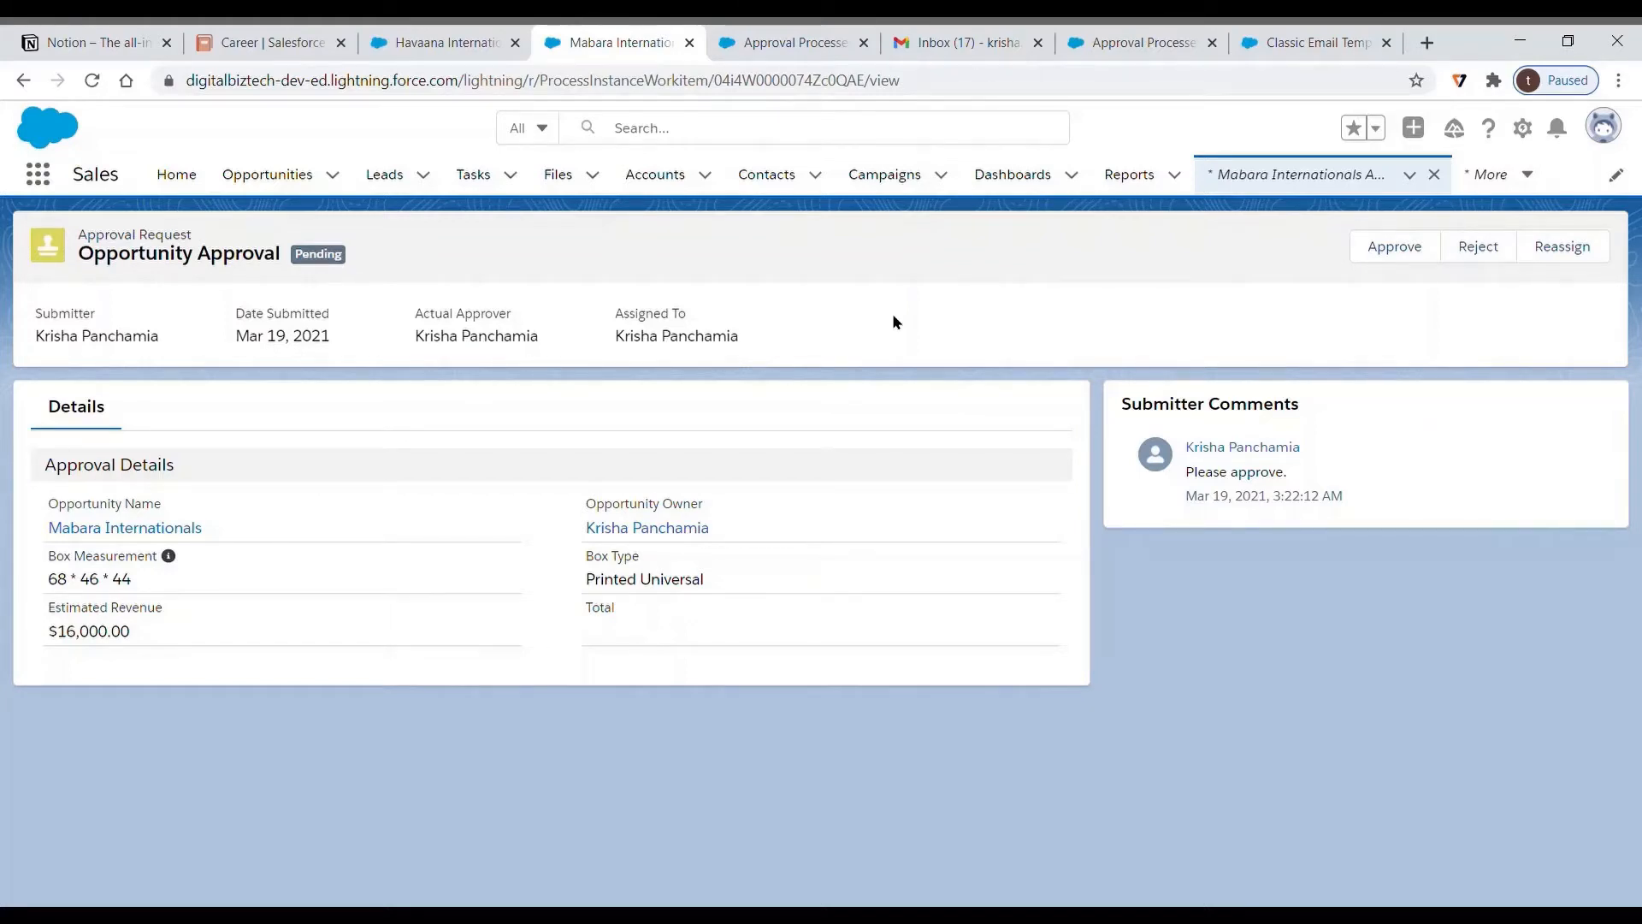
left_click(1396, 250)
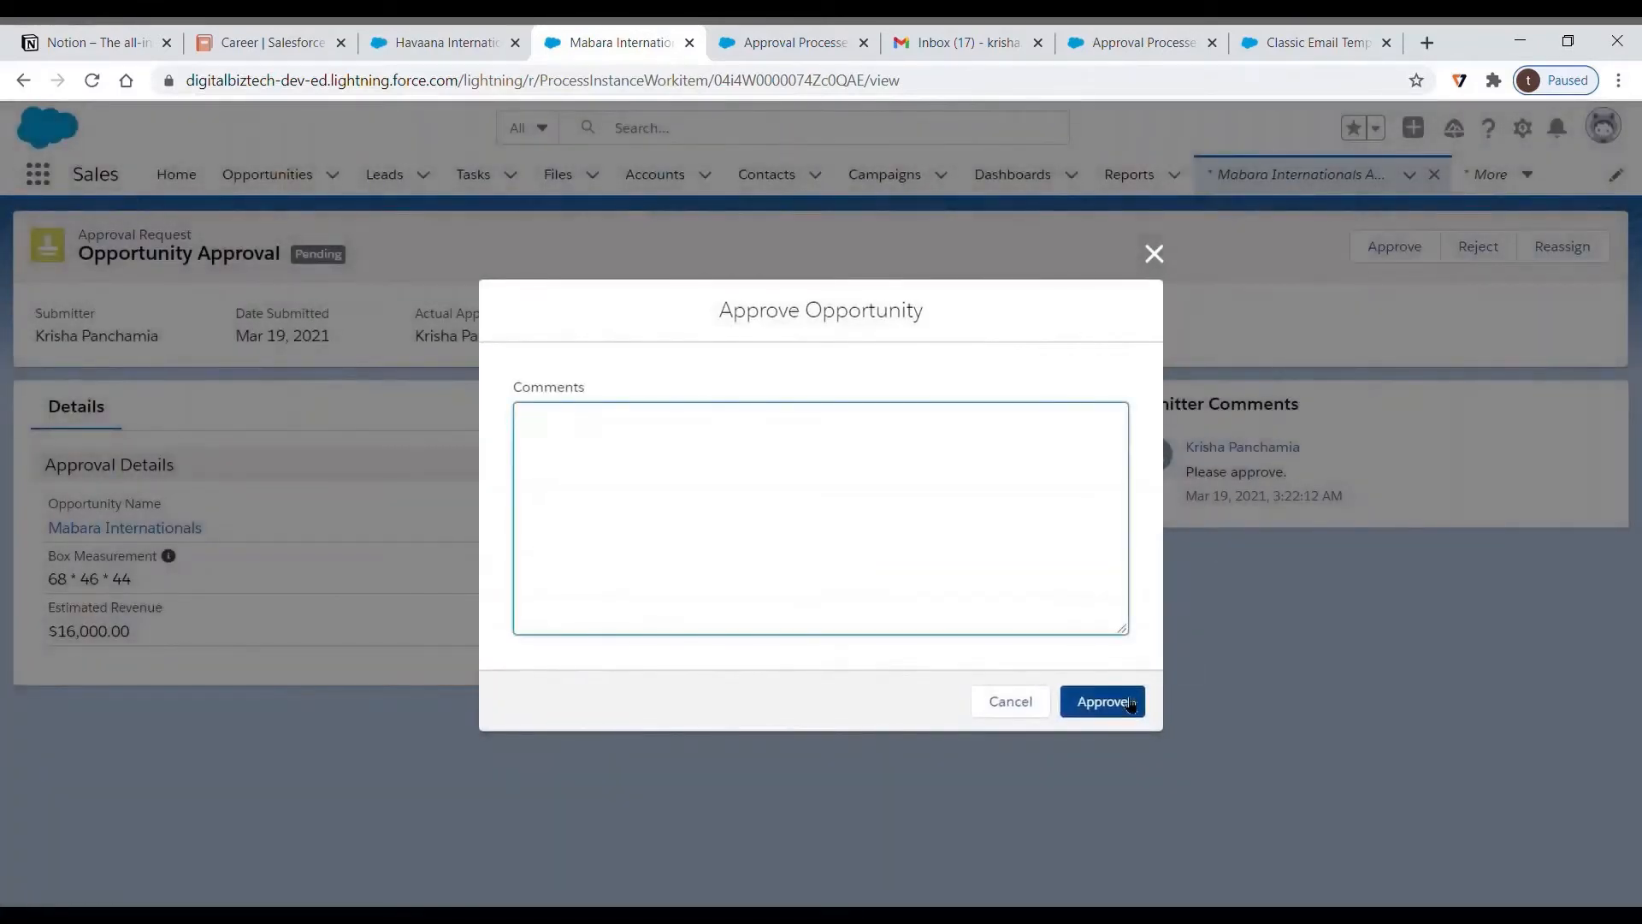
type("Approved.")
left_click(1129, 702)
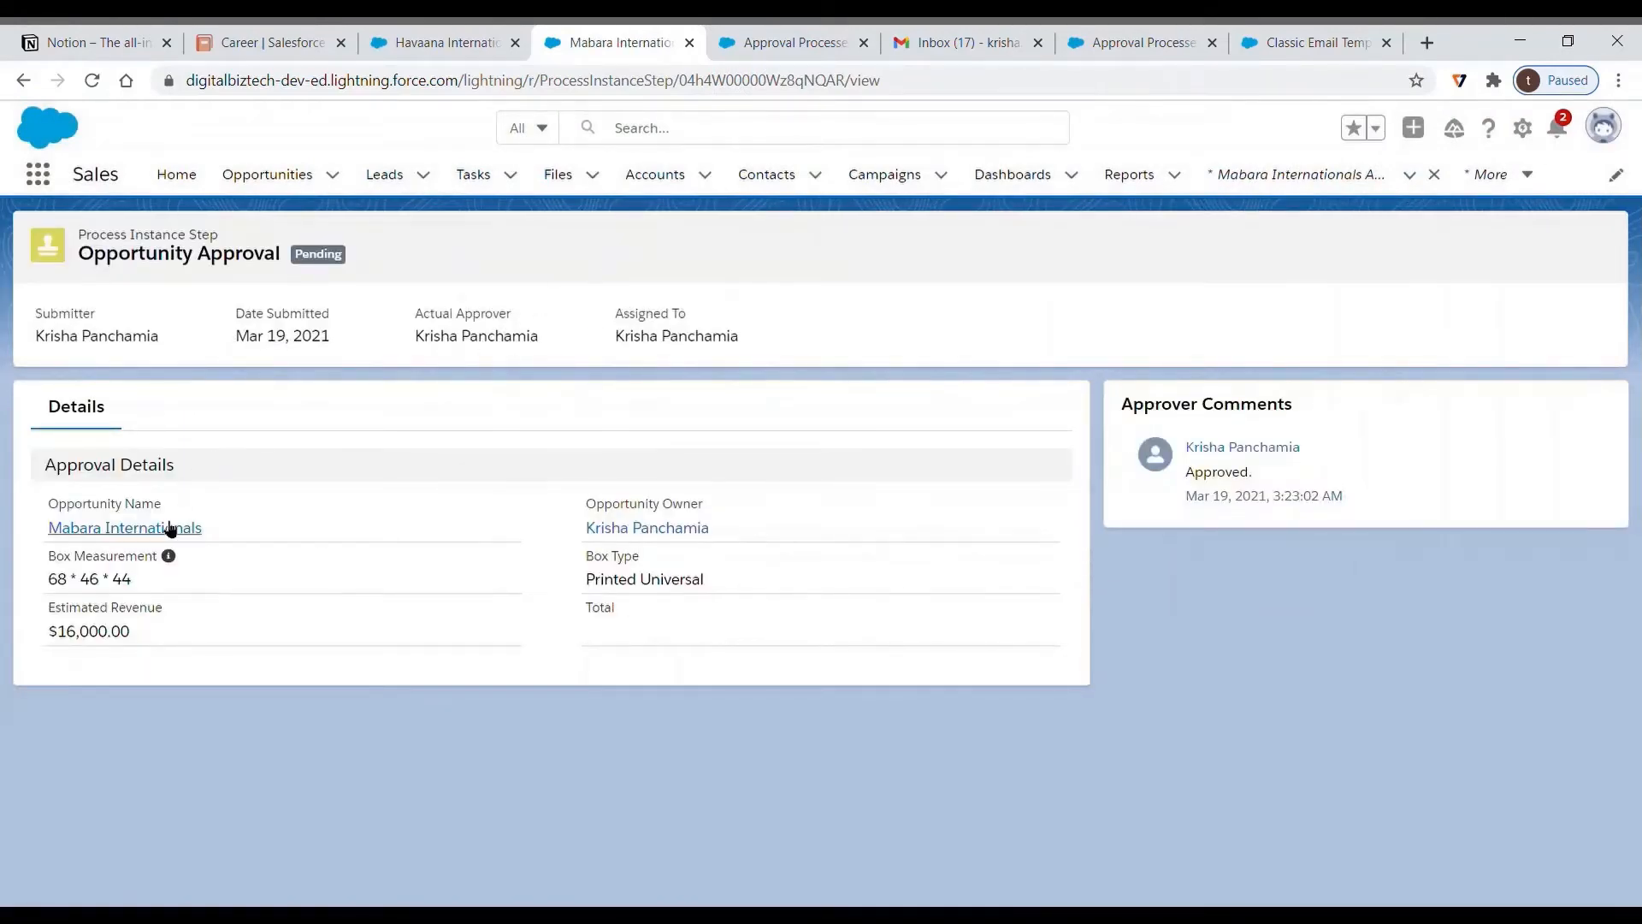
- Open the full approval history of Mabara Internationals and approve the Production Manager and CEO steps without comments
left_click(170, 528)
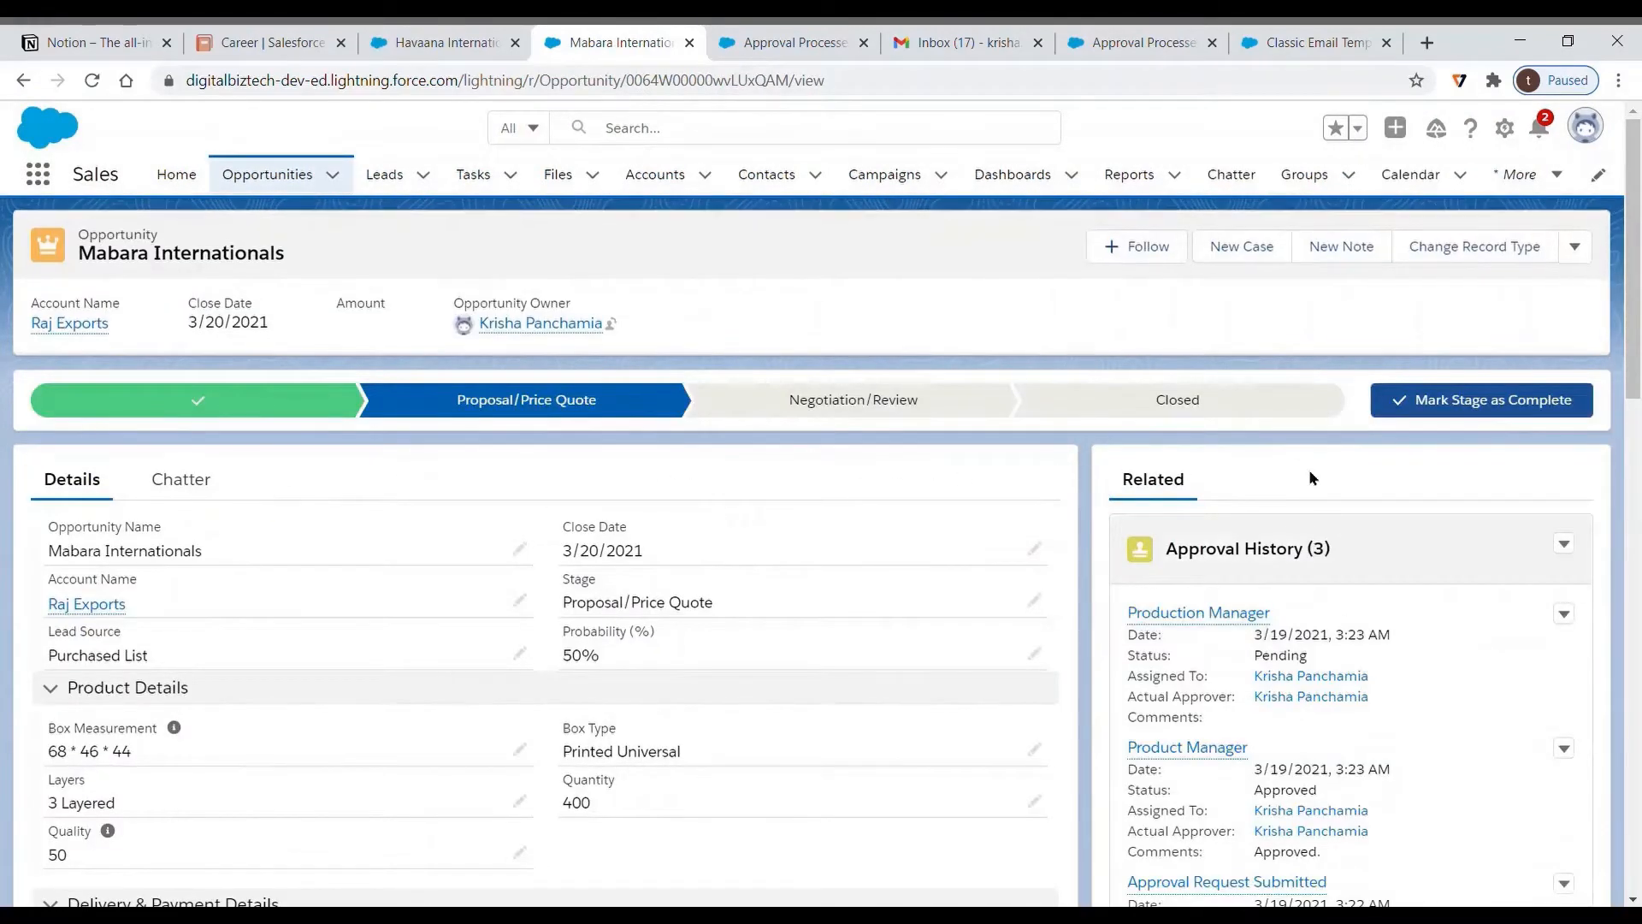
scroll(1393, 644, "down", 3)
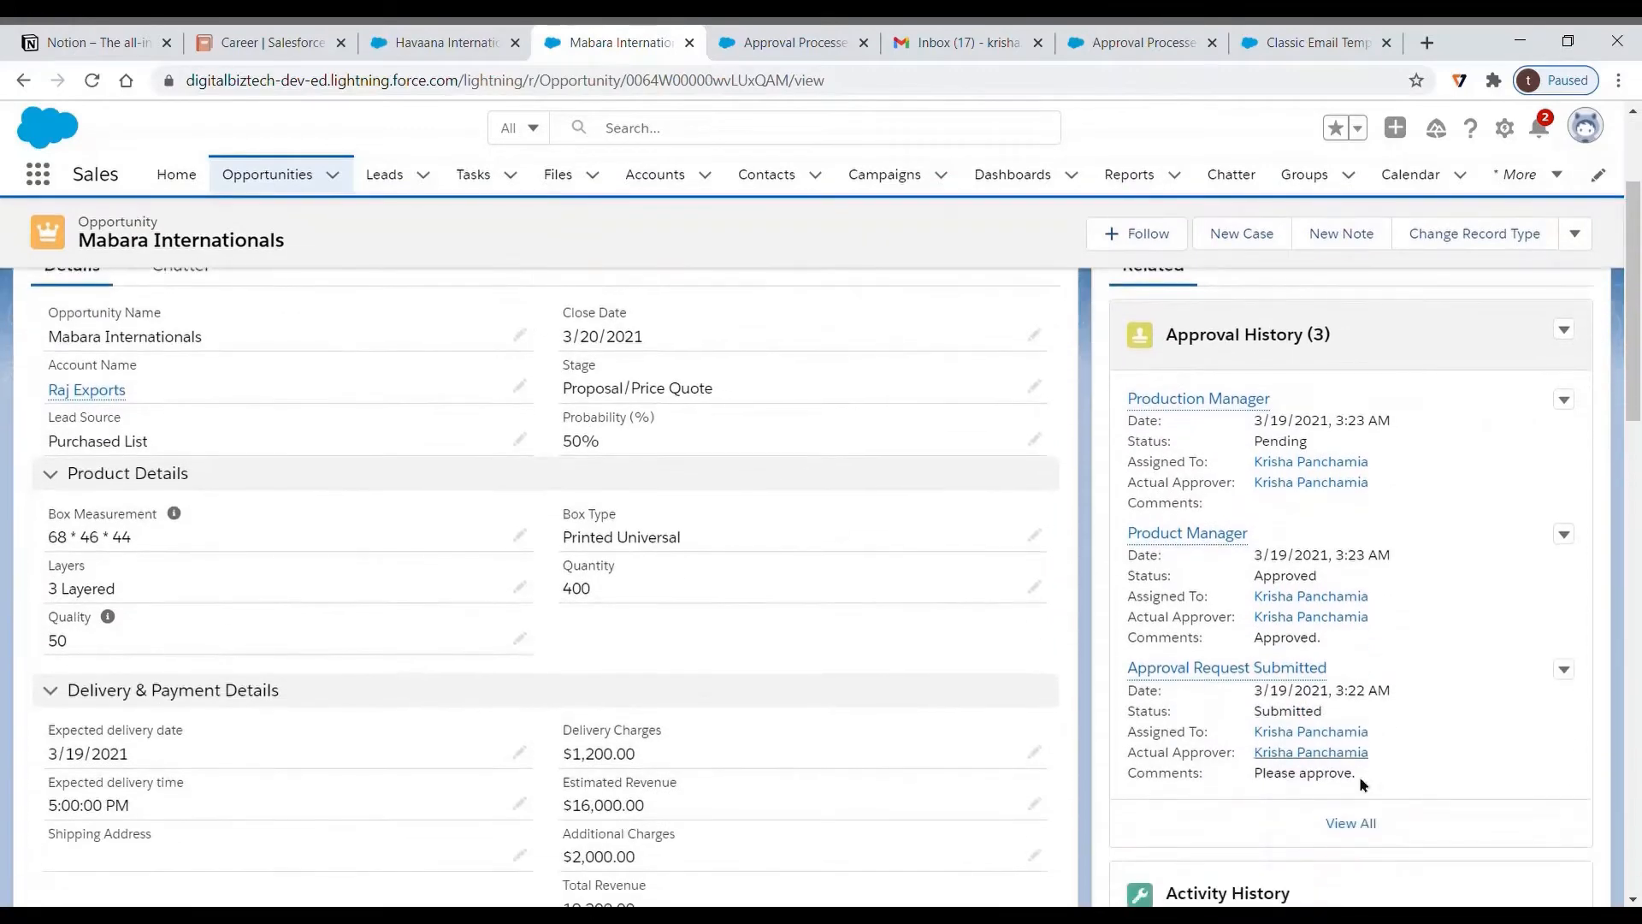
left_click(1362, 825)
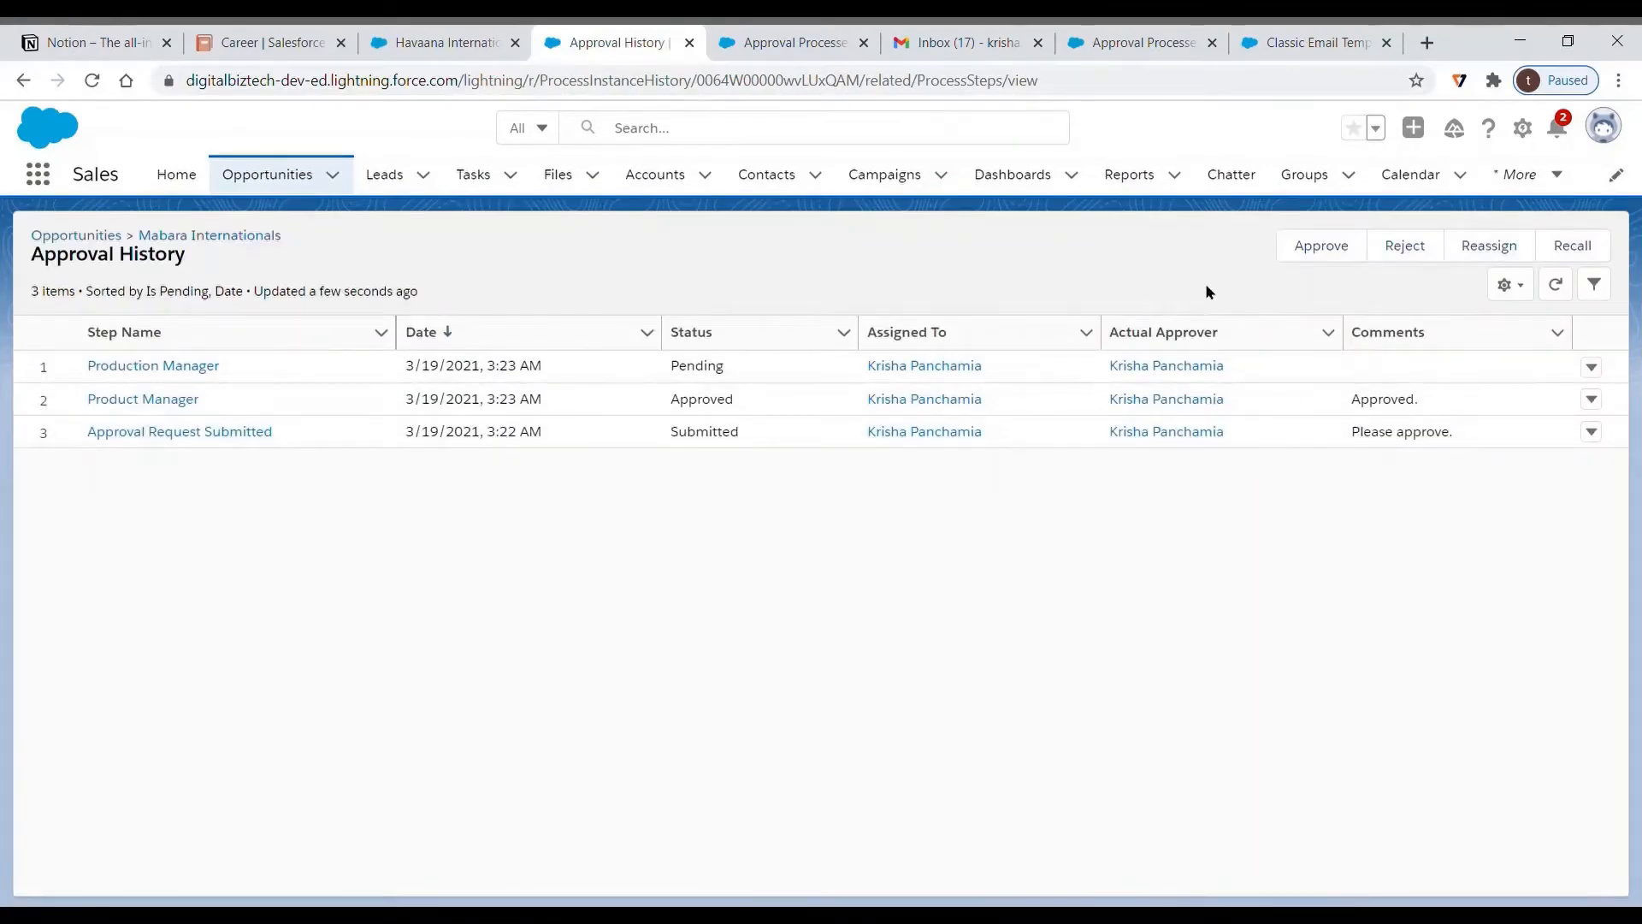
left_click(1321, 248)
left_click(1121, 702)
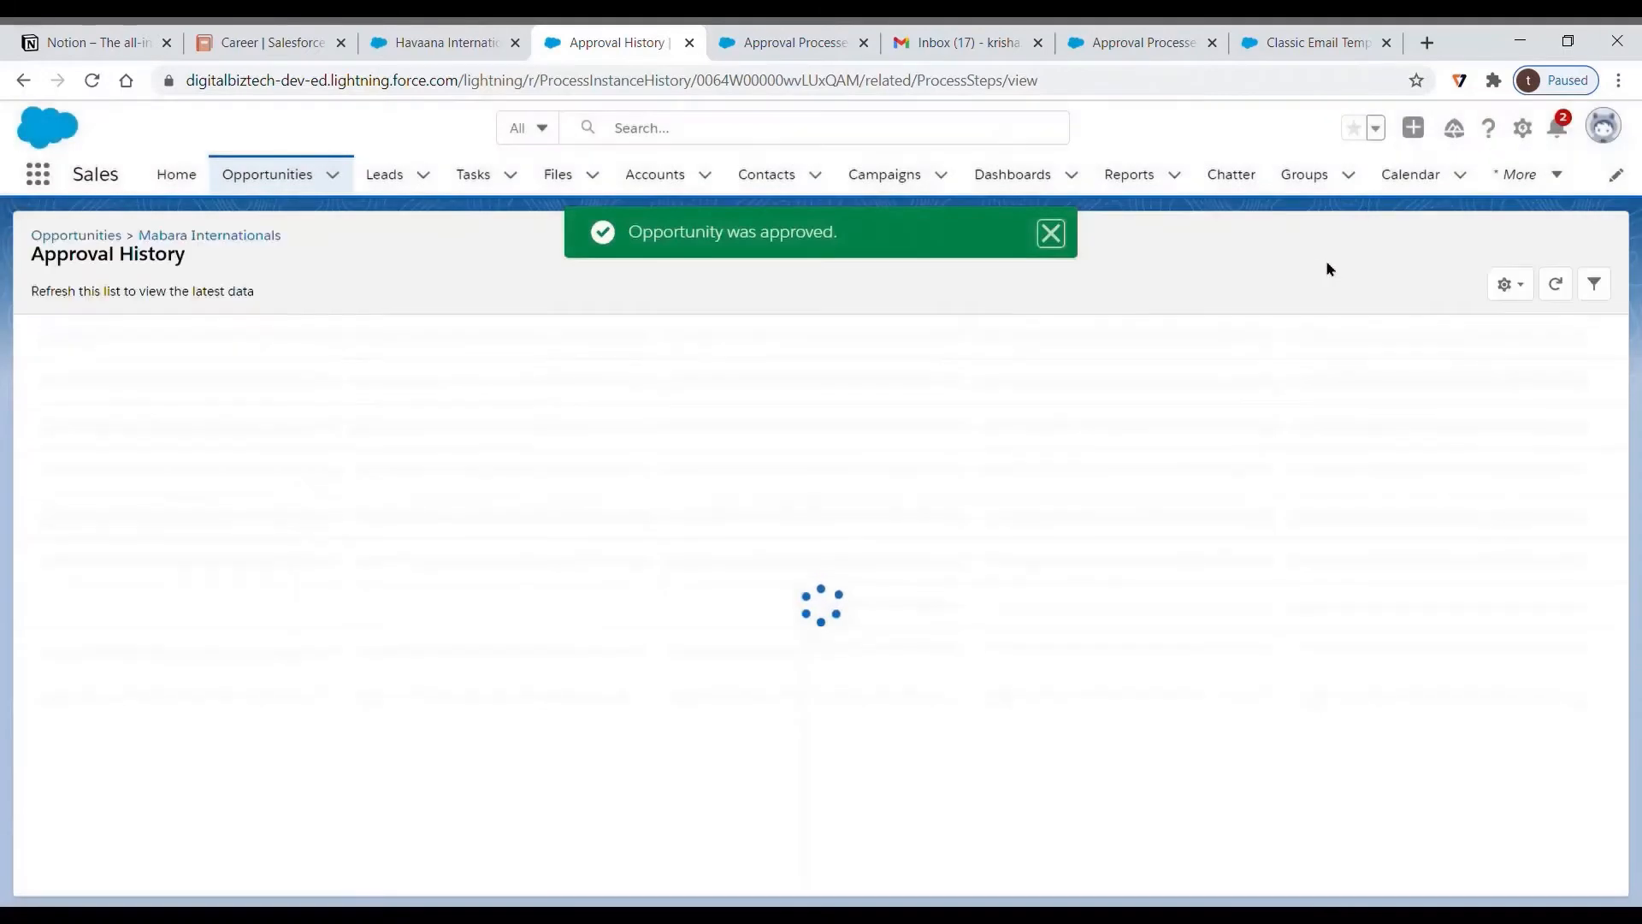
left_click(1327, 248)
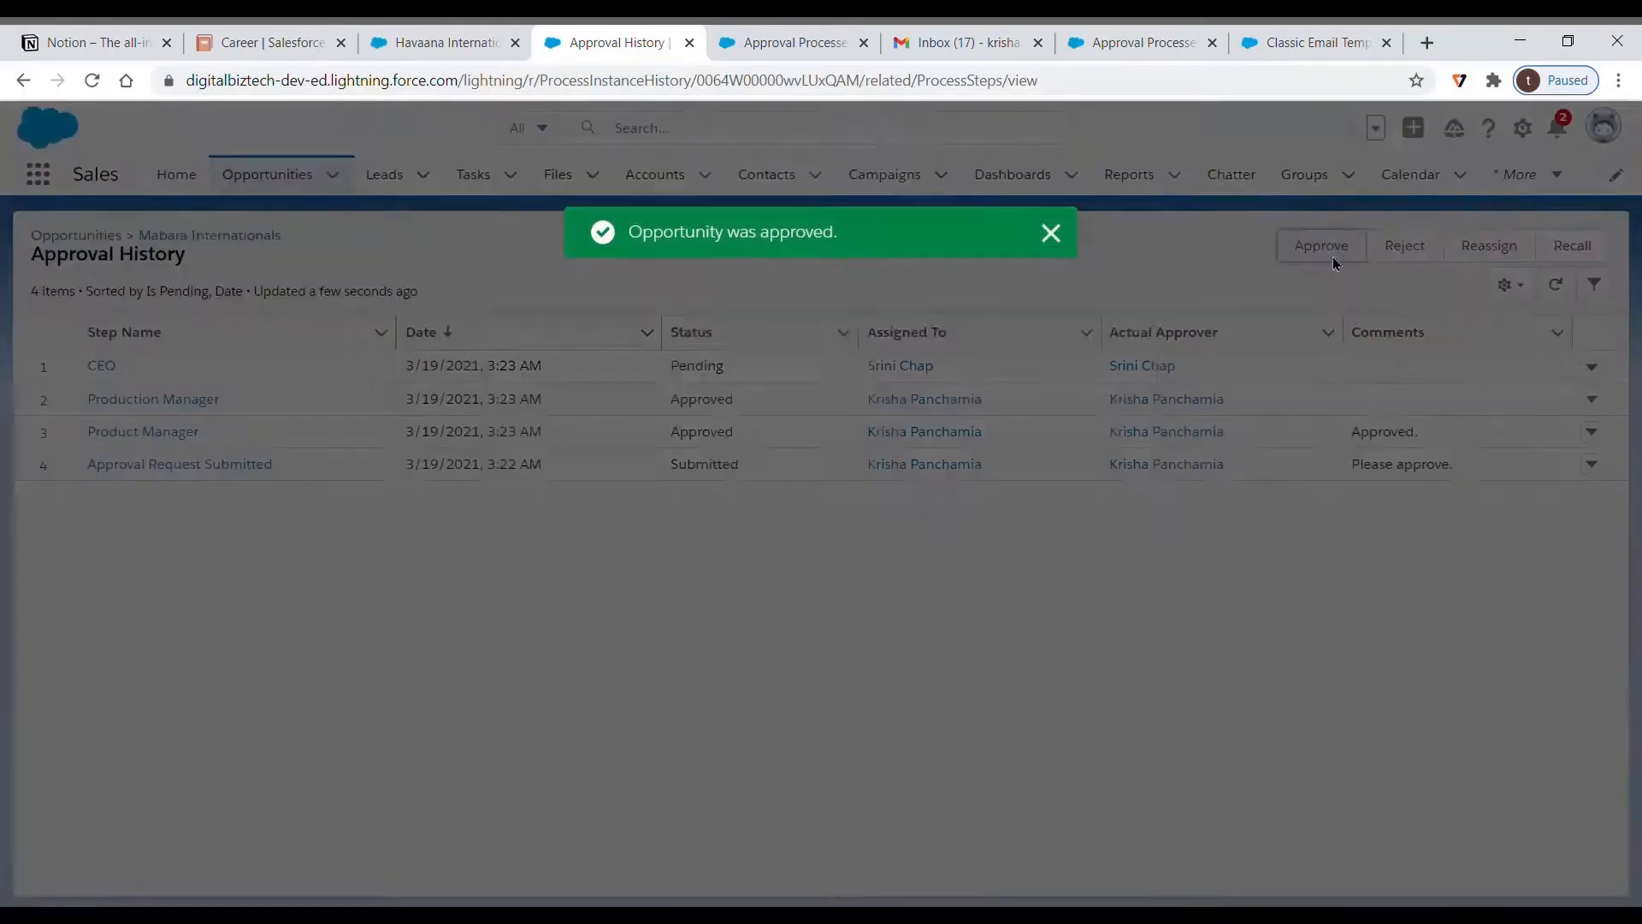
left_click(1091, 701)
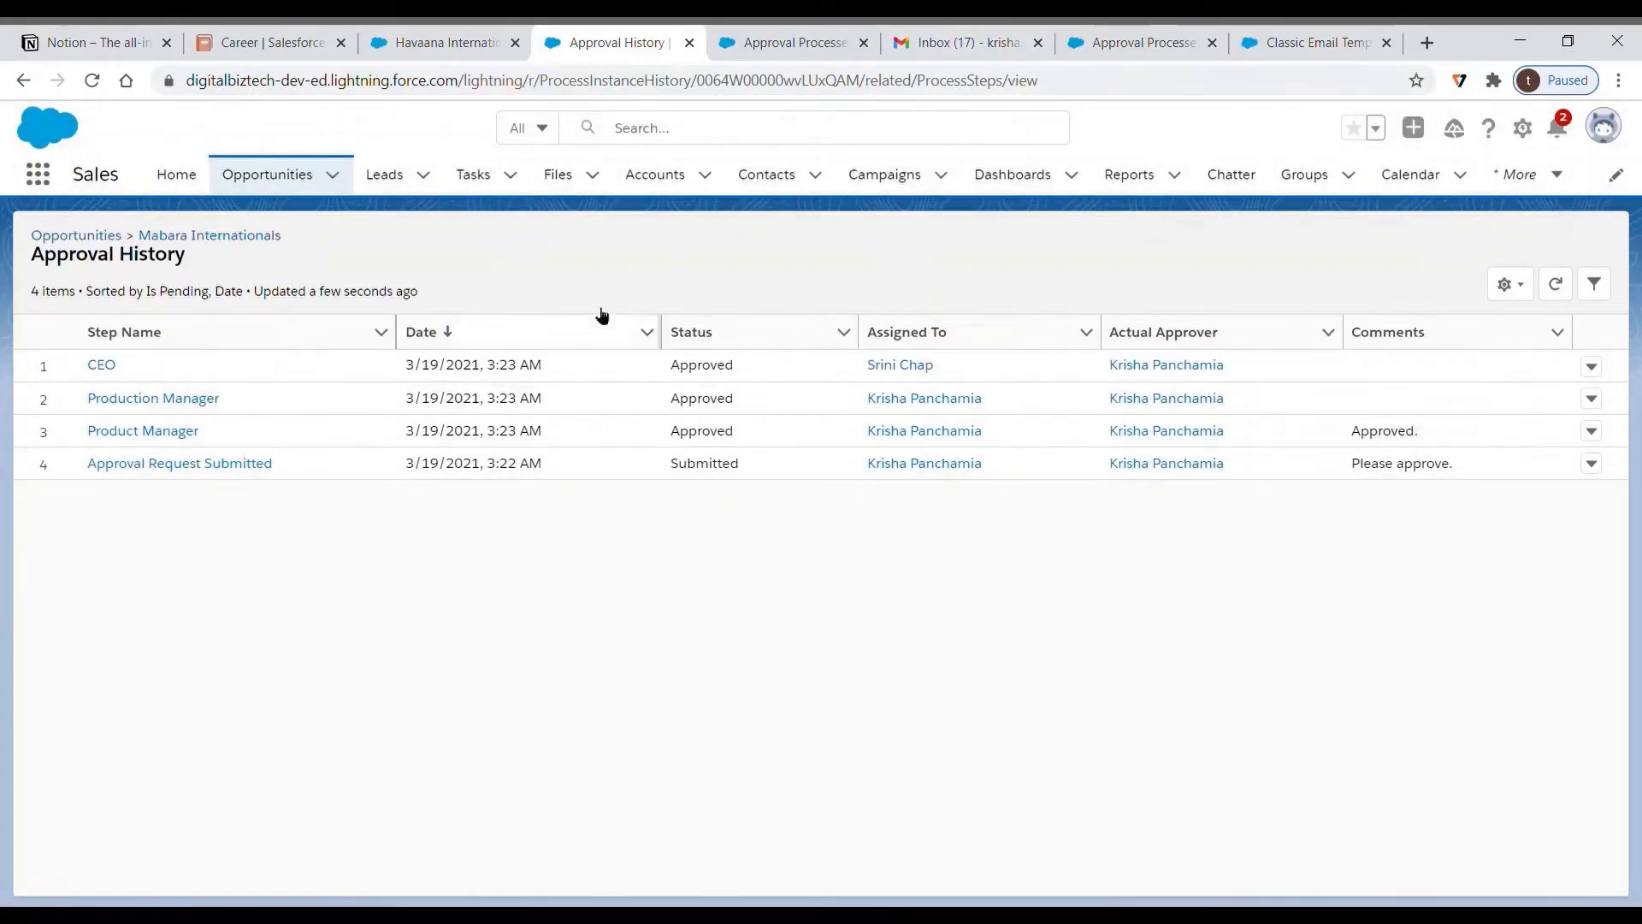
- Read the new "Your Proposal has been Approved" email in Gmail and return to the Mabara Internationals opportunity in Salesforce
left_click(952, 26)
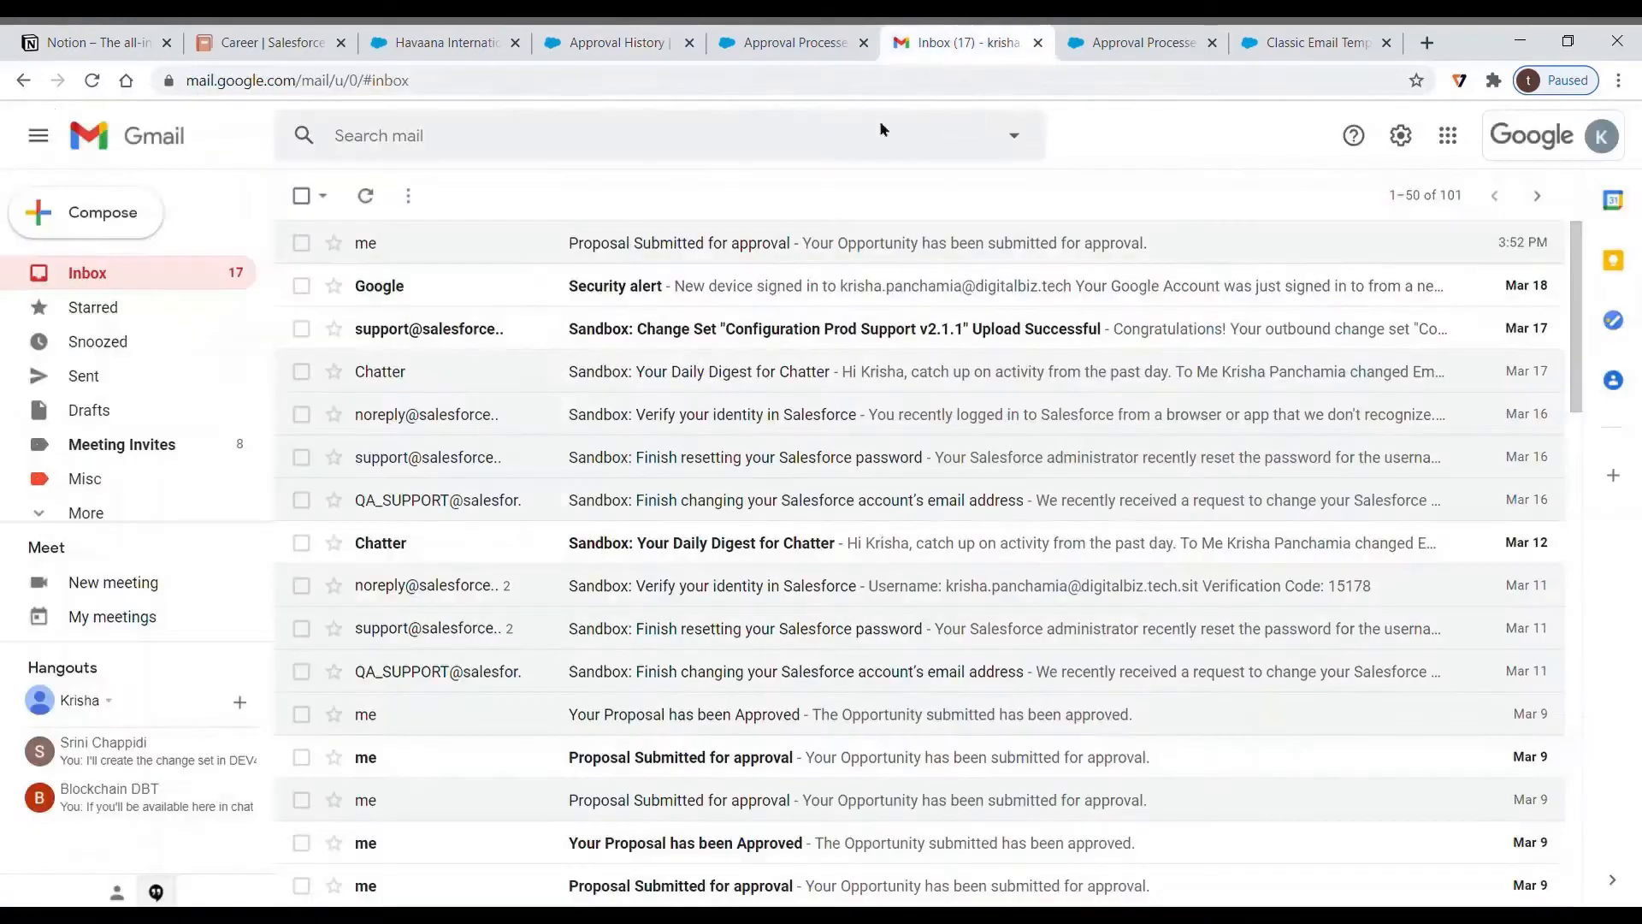
left_click(365, 195)
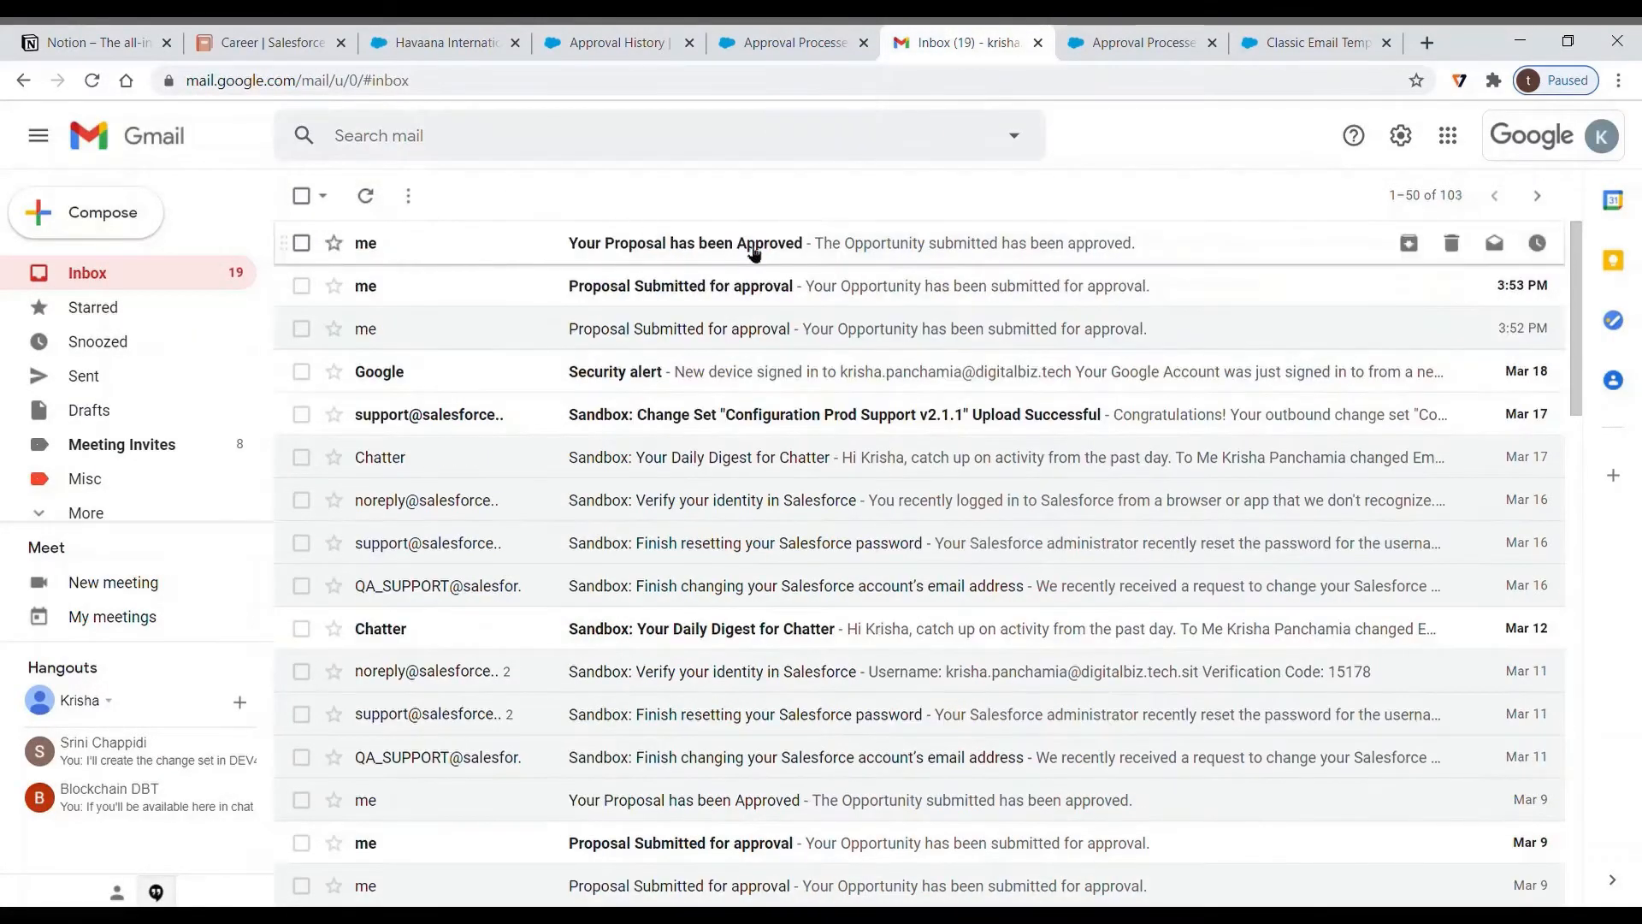
left_click(744, 246)
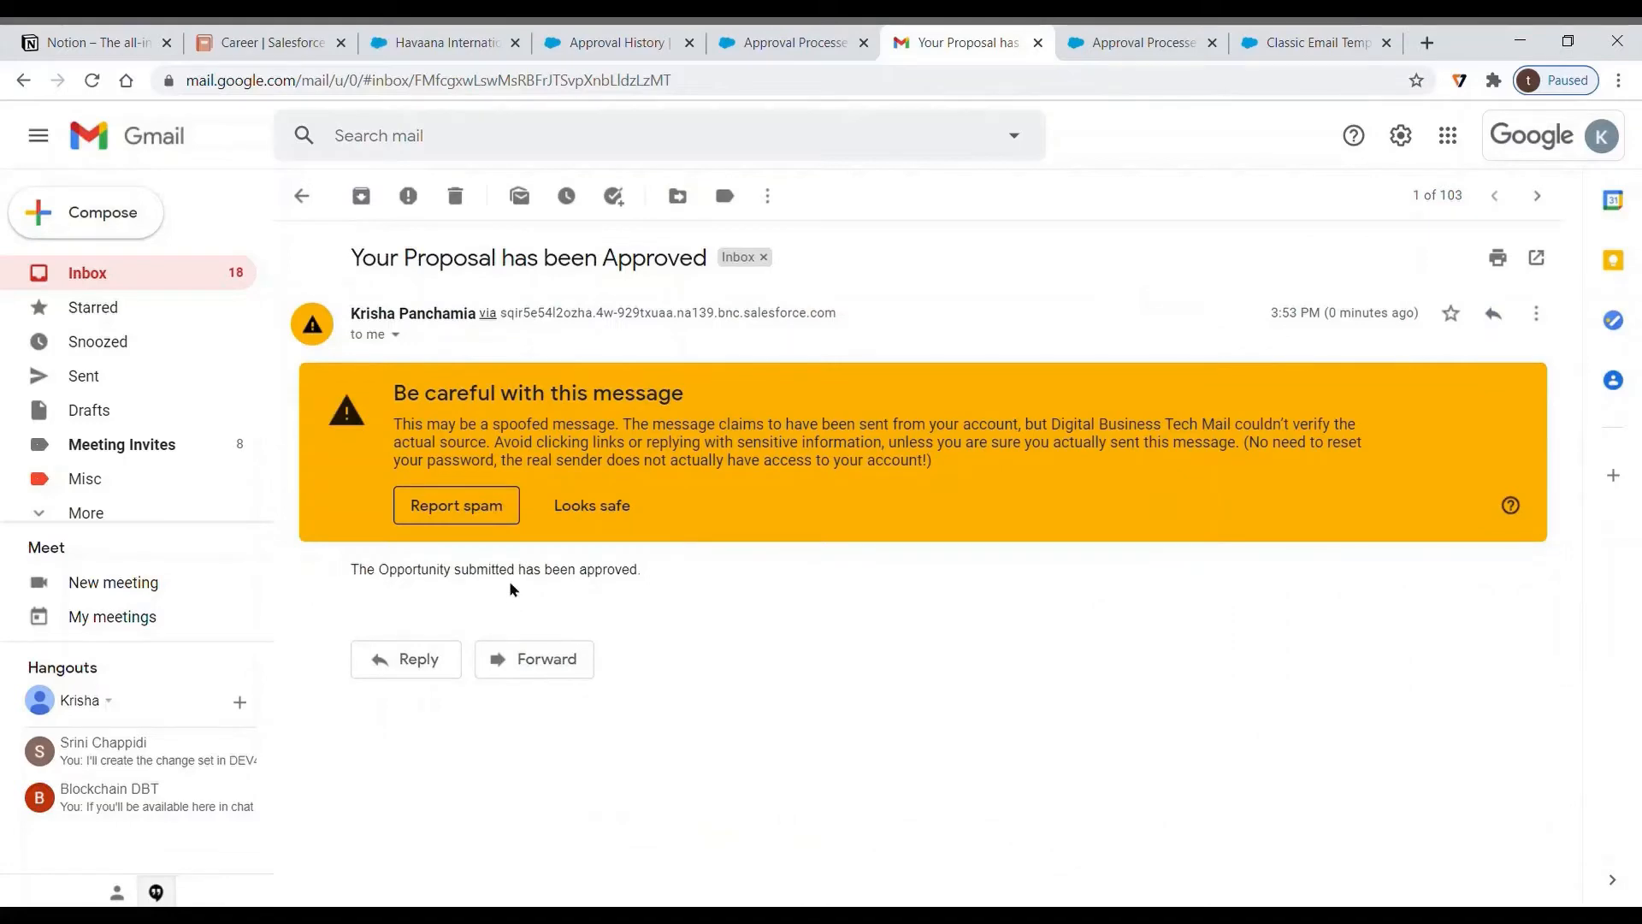
left_click(669, 40)
left_click(251, 237)
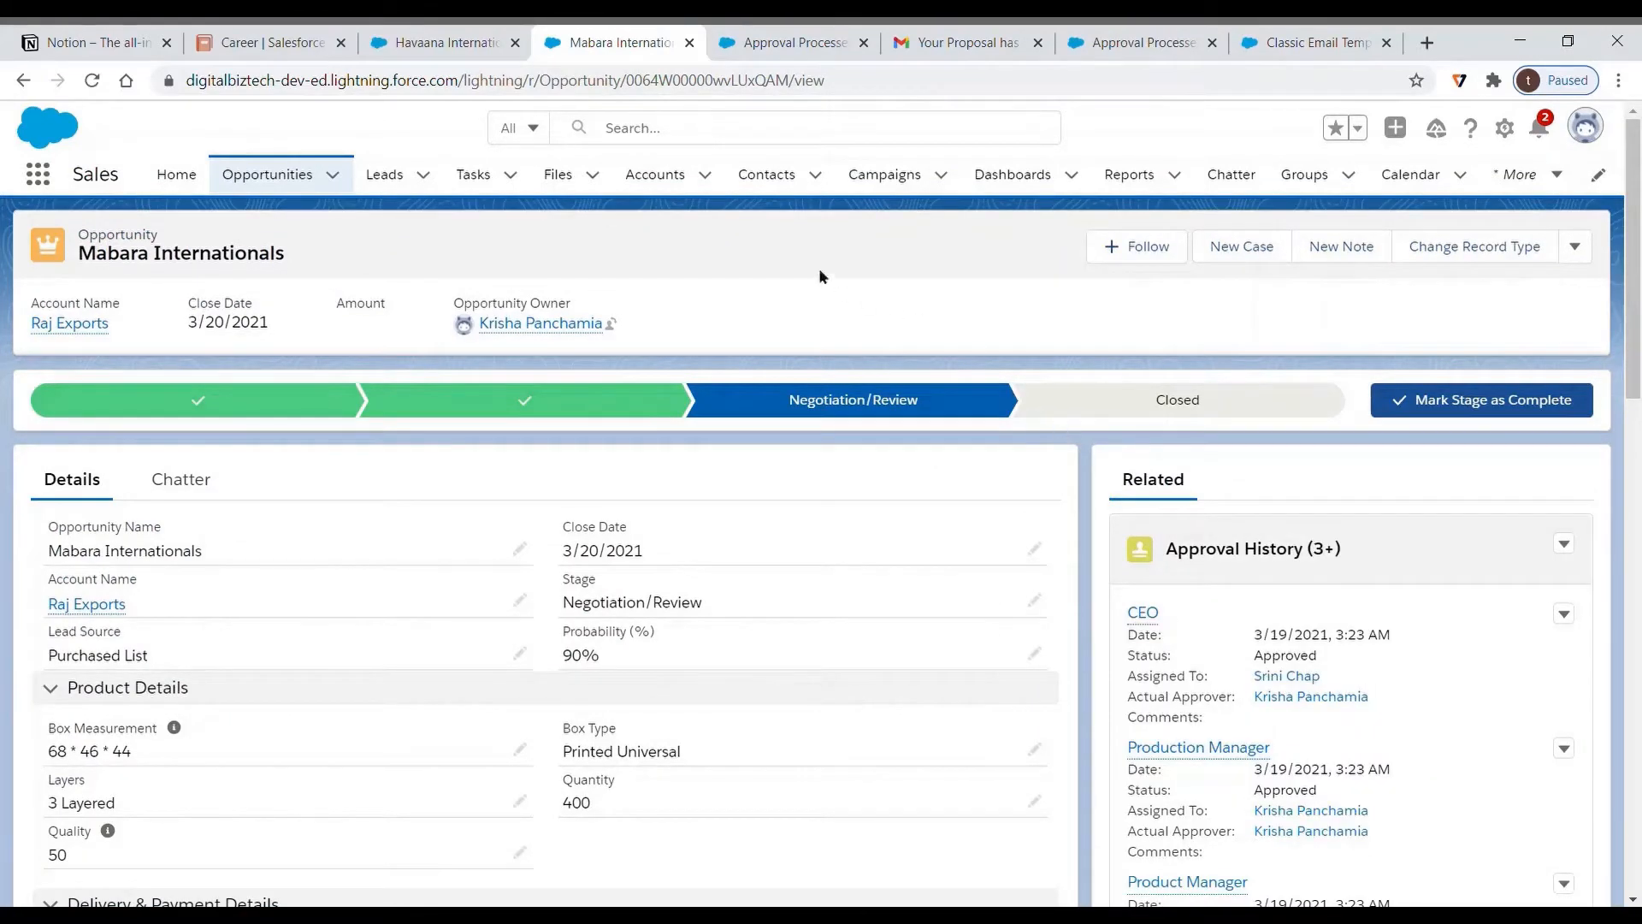
- Examine the active Proposal - Approval process in Setup, including its entry criteria, approval steps, final actions and available new action types
left_click(797, 41)
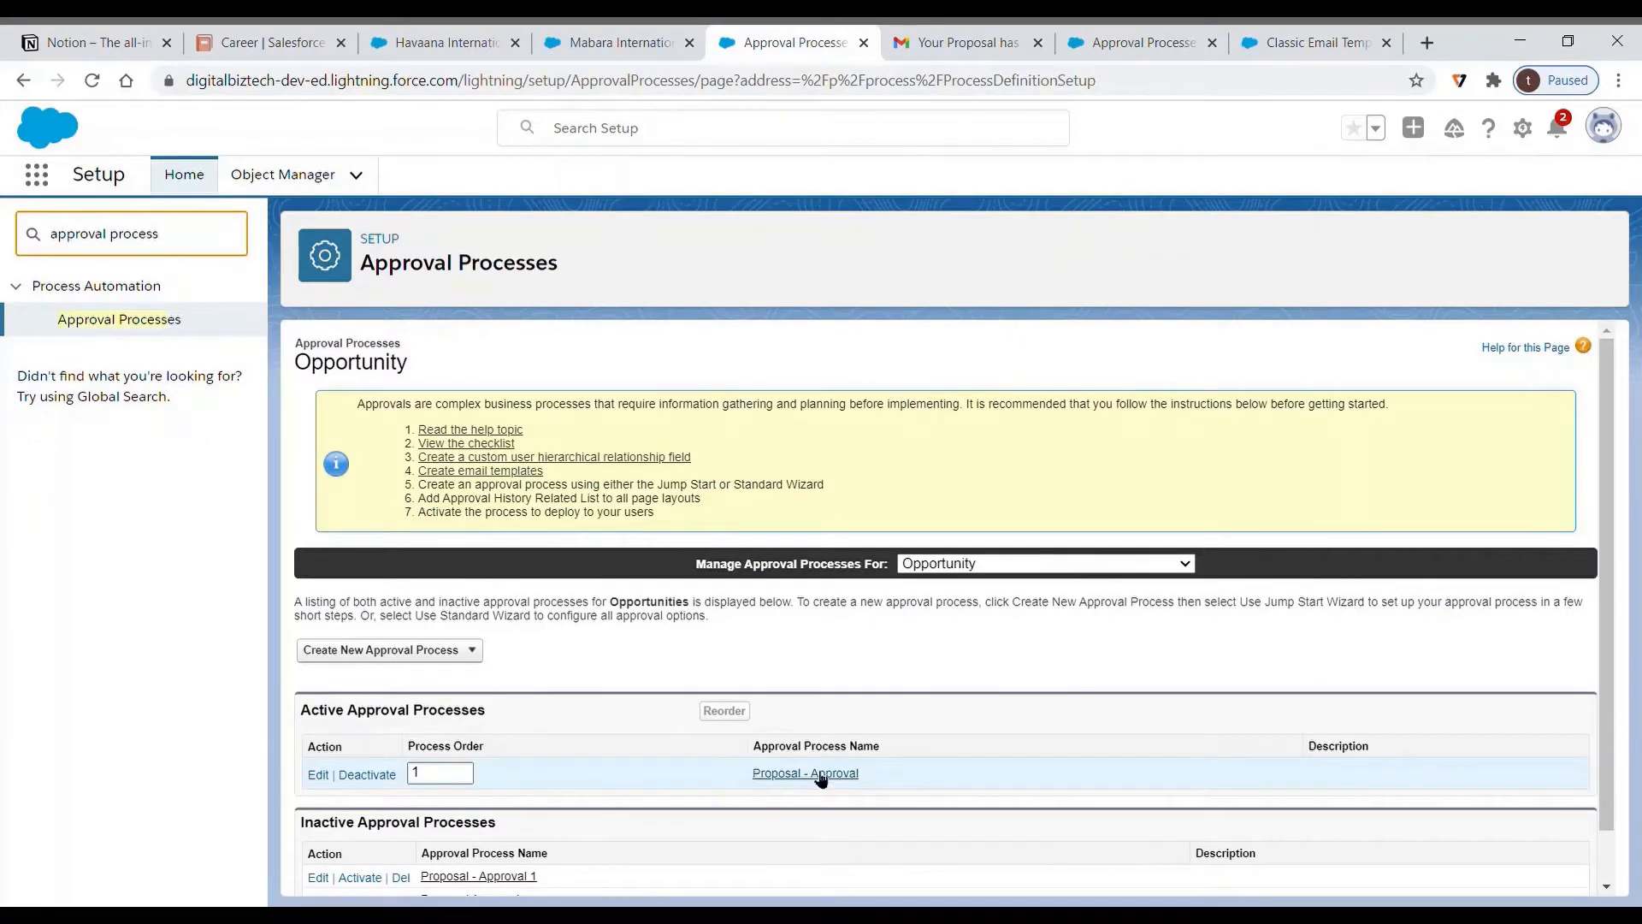
scroll(891, 696, "down", 1)
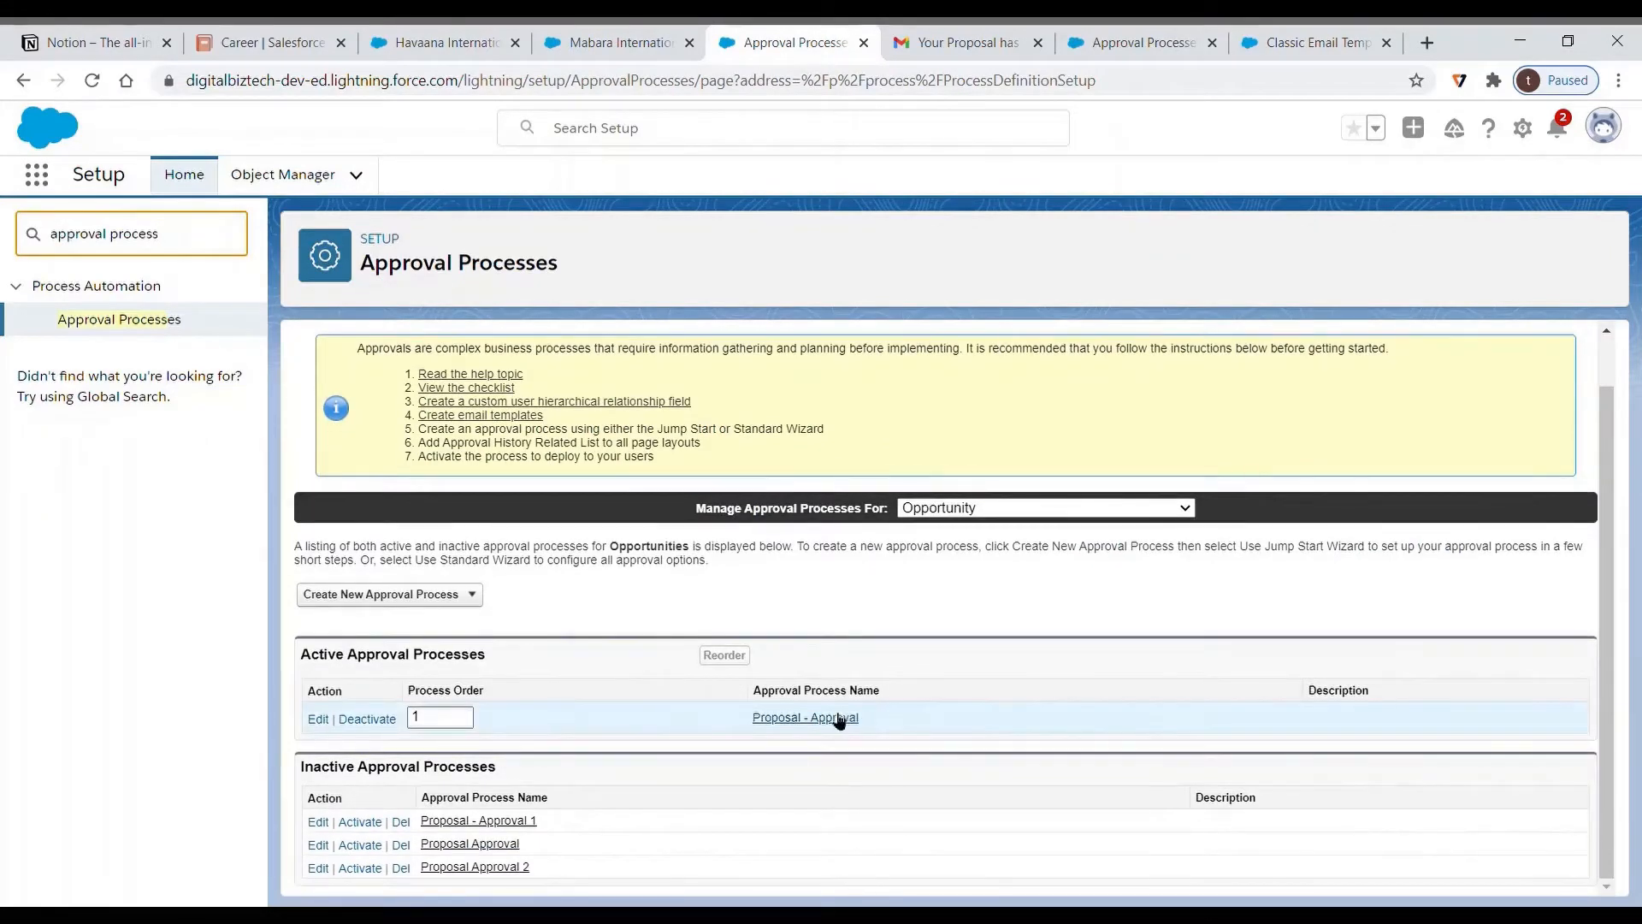
left_click(836, 719)
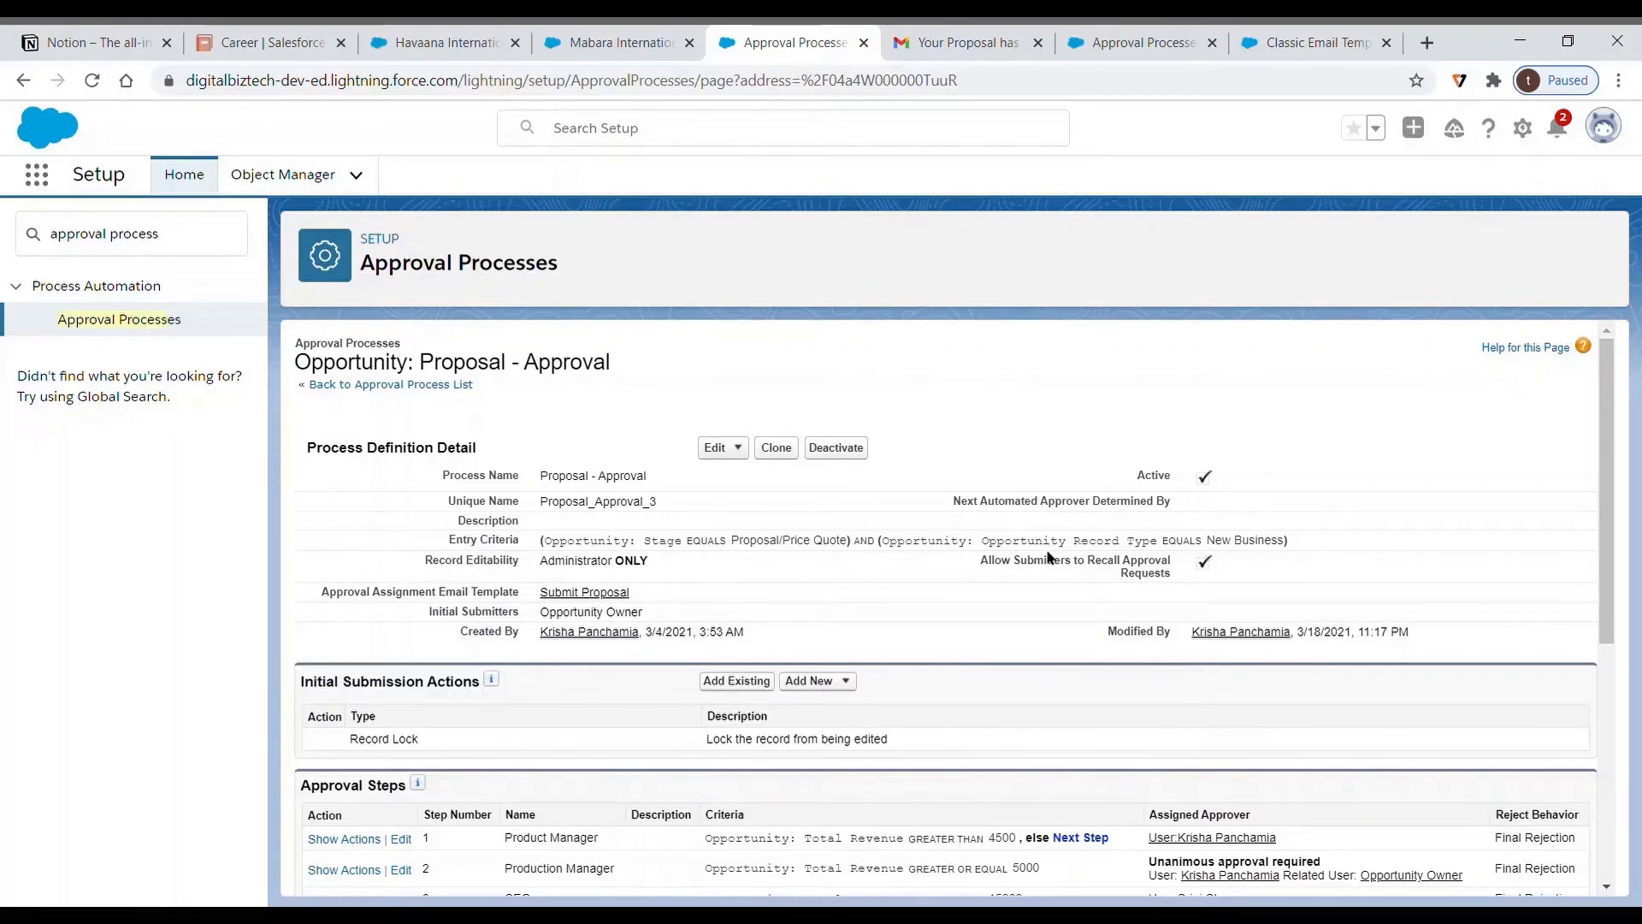
scroll(1059, 481, "down", 3)
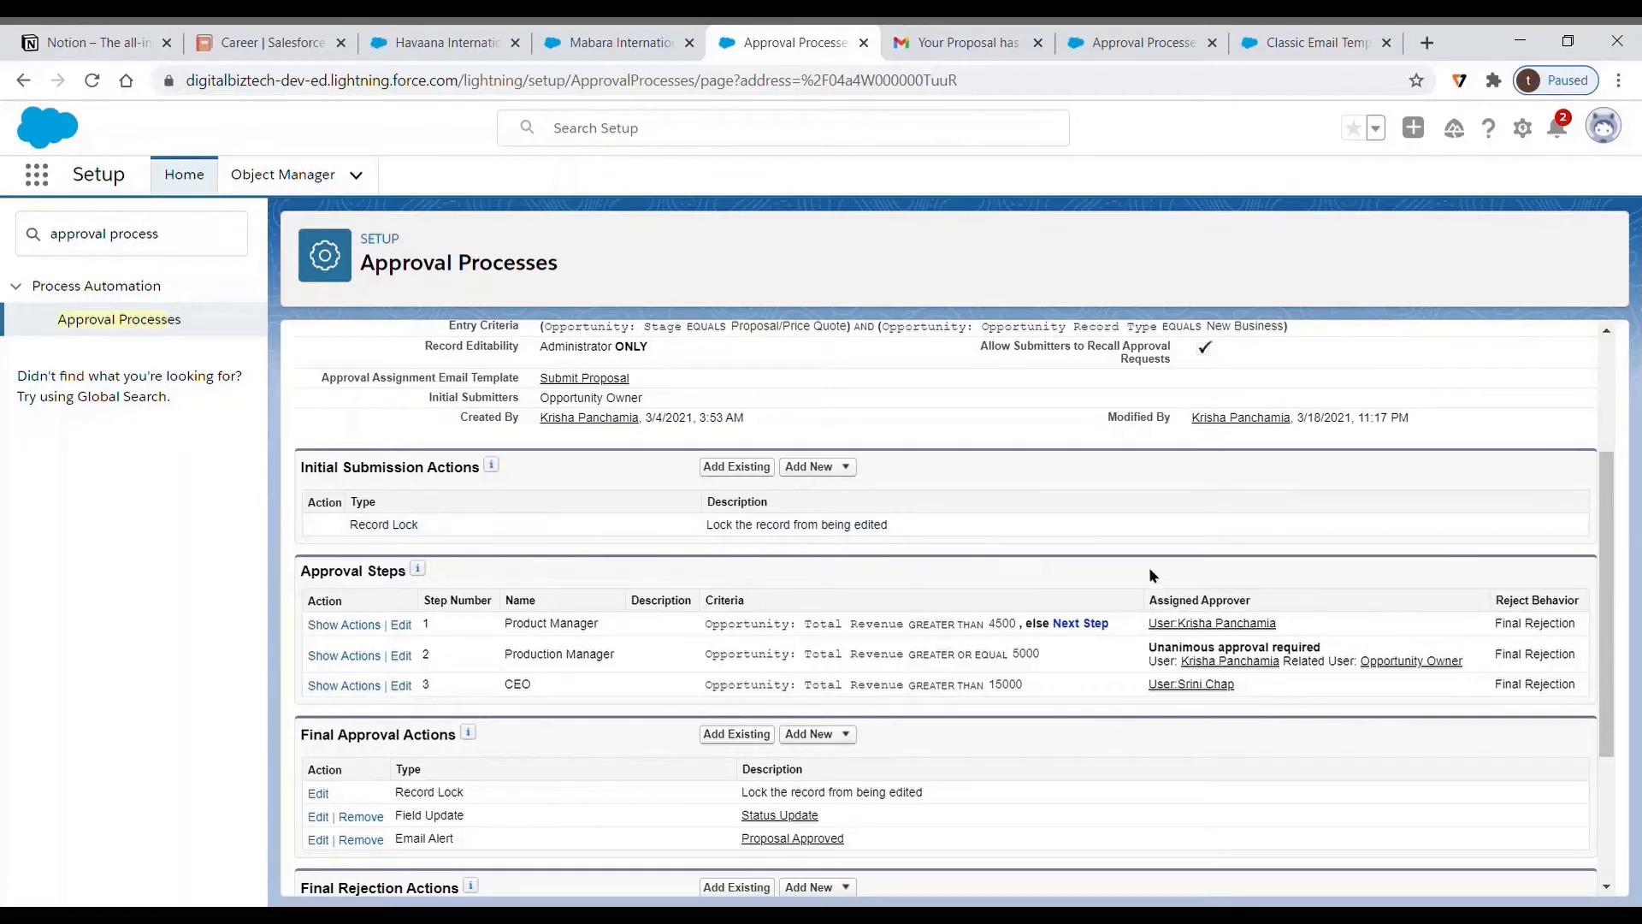
scroll(1506, 586, "down", 1)
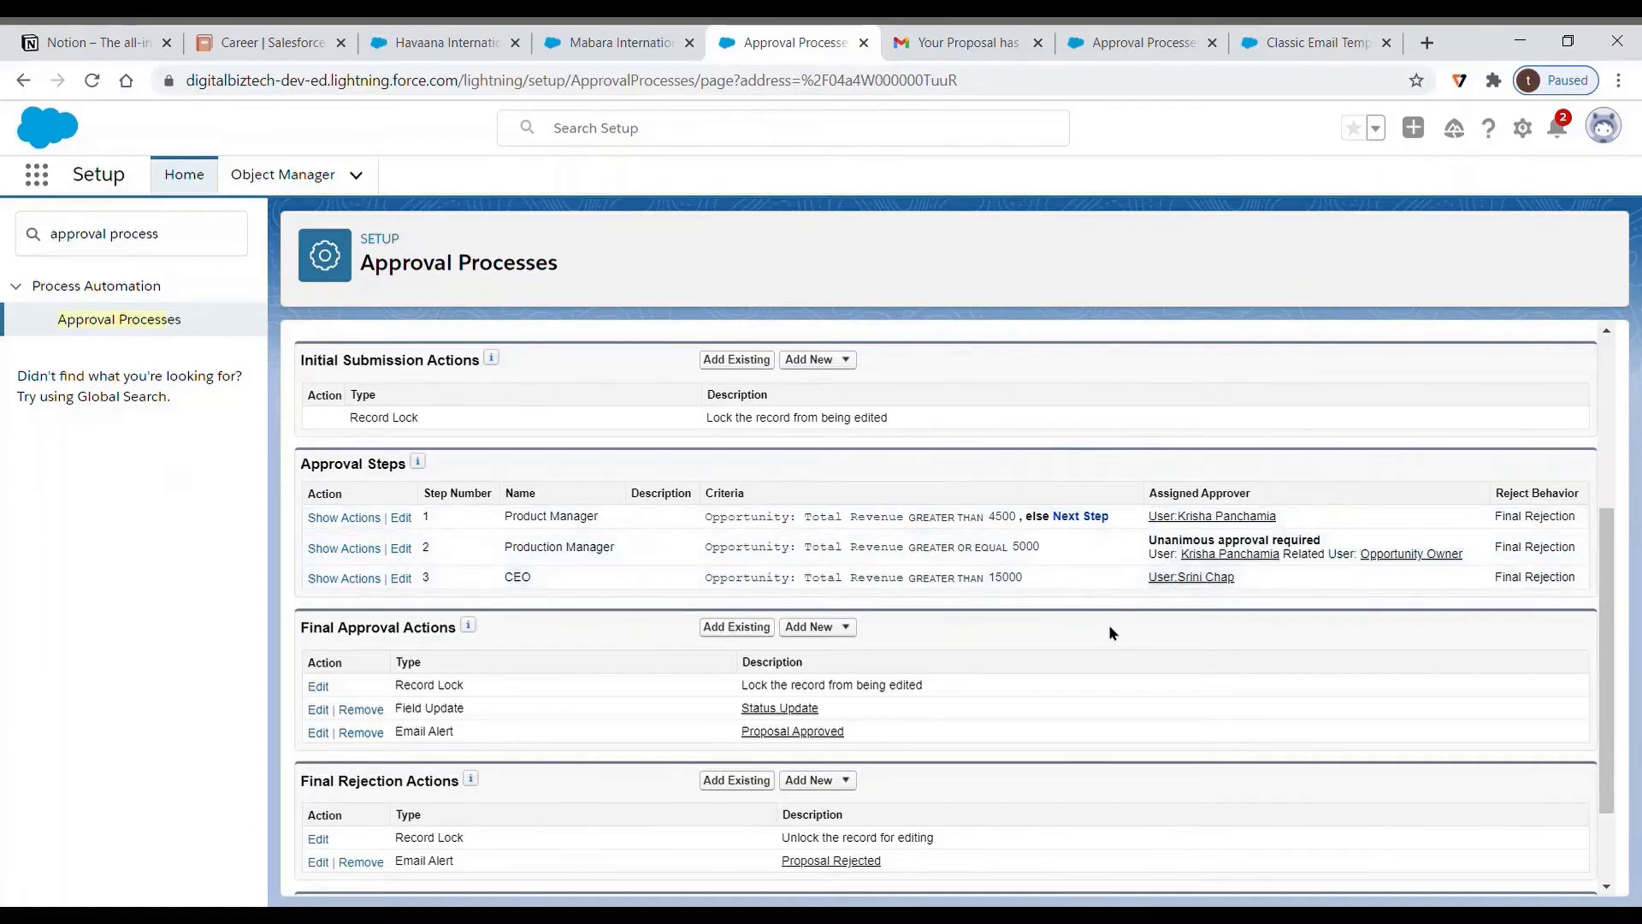
scroll(1108, 629, "down", 1)
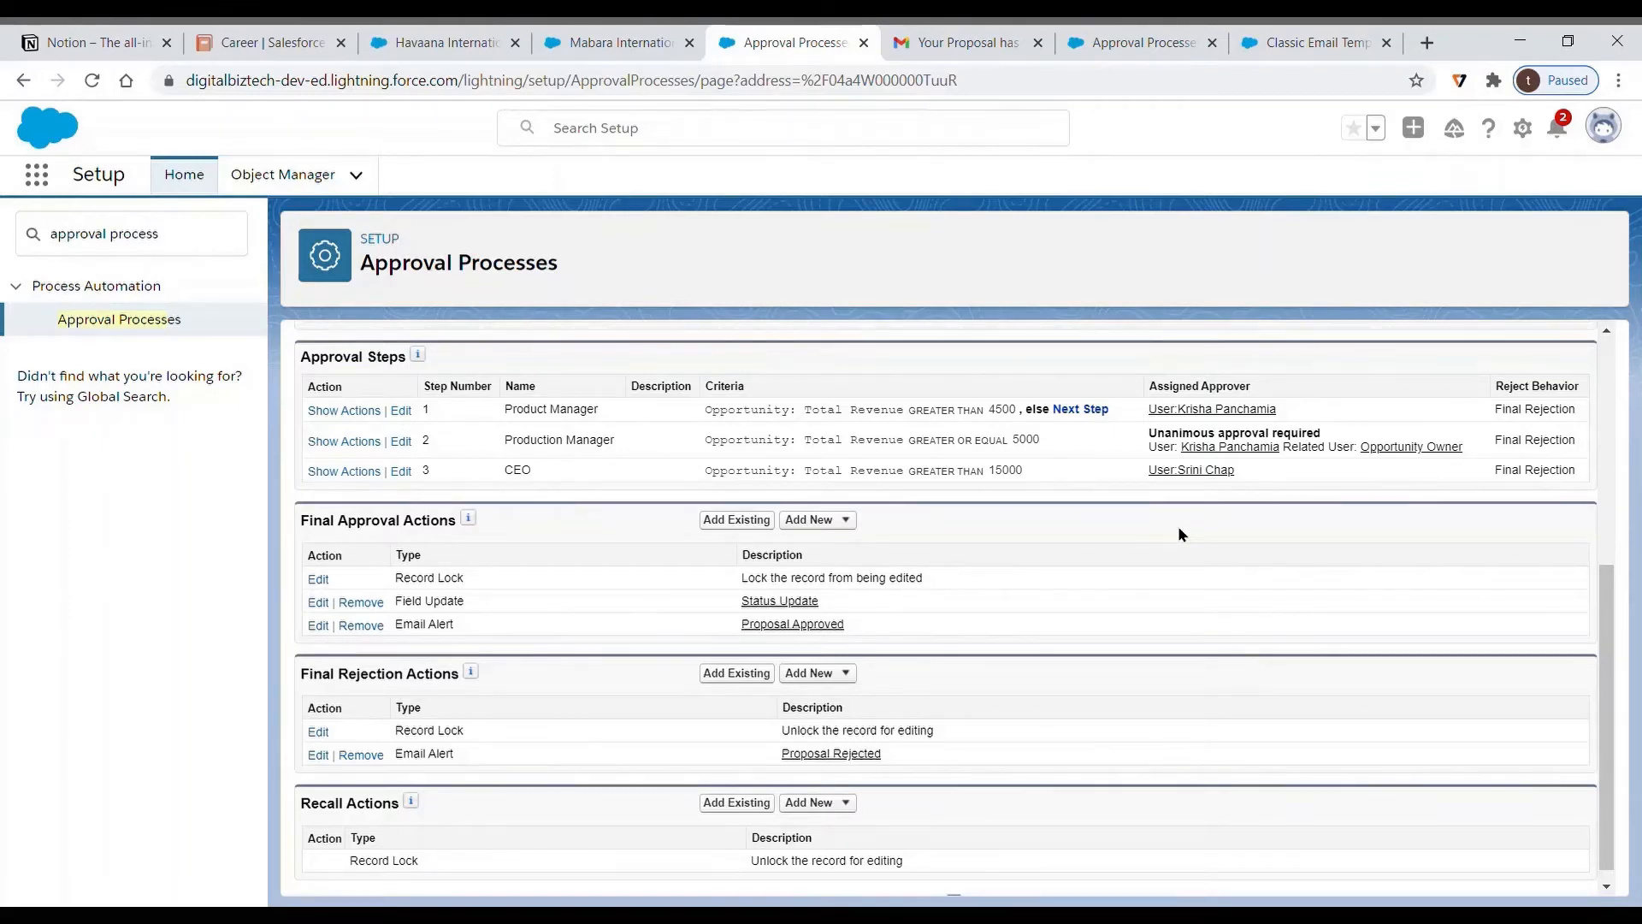
left_click(838, 520)
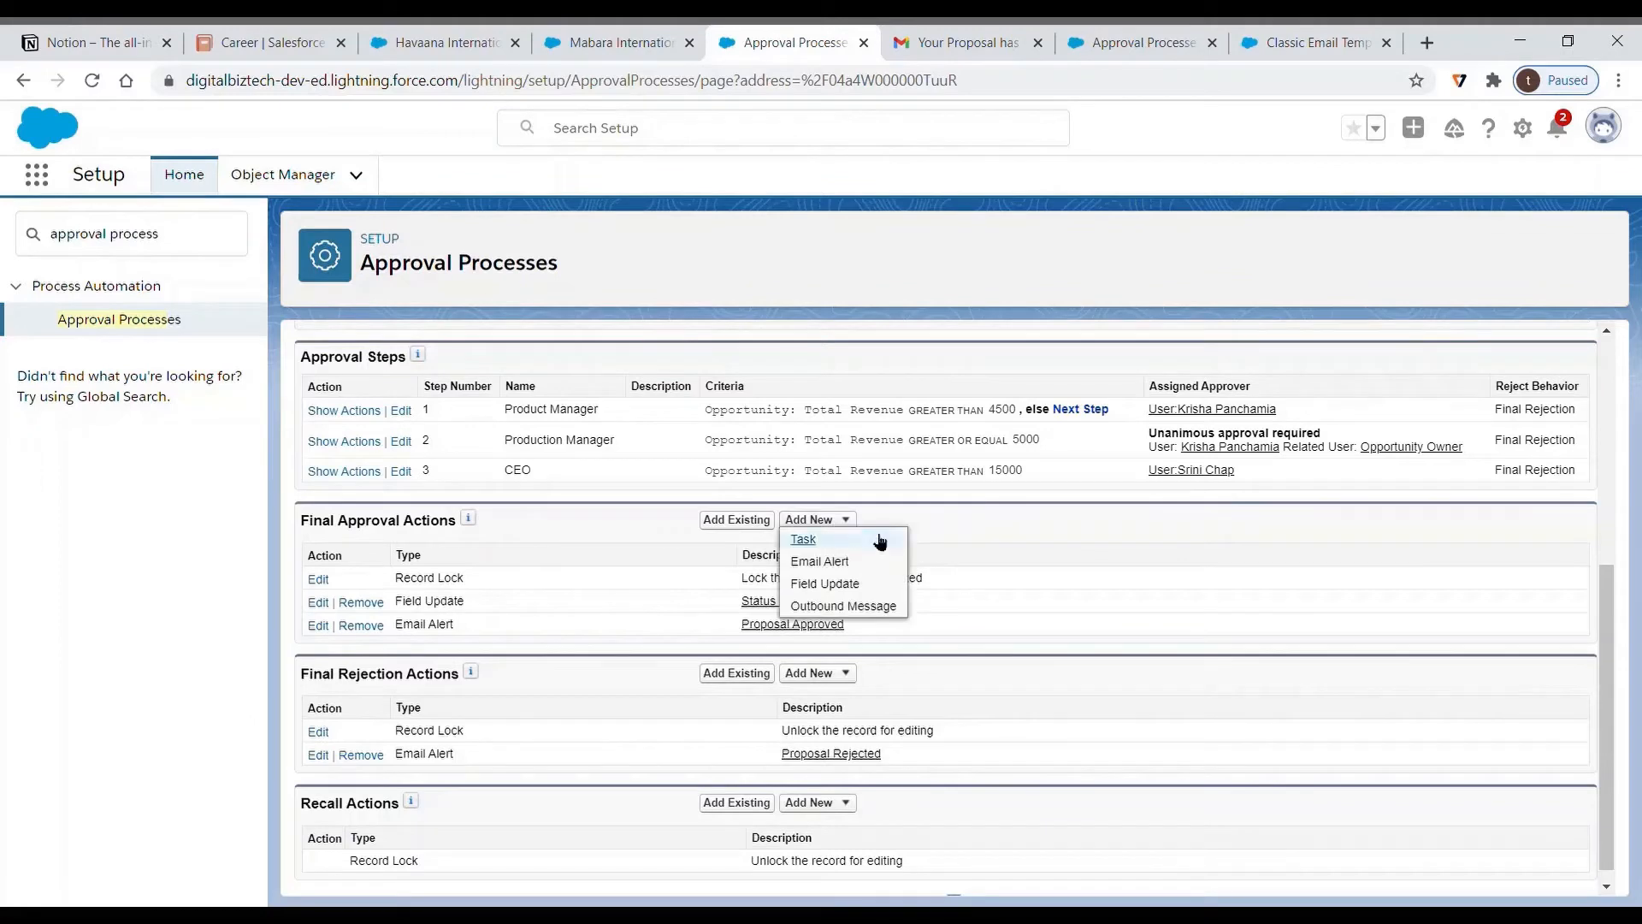
left_click(1020, 530)
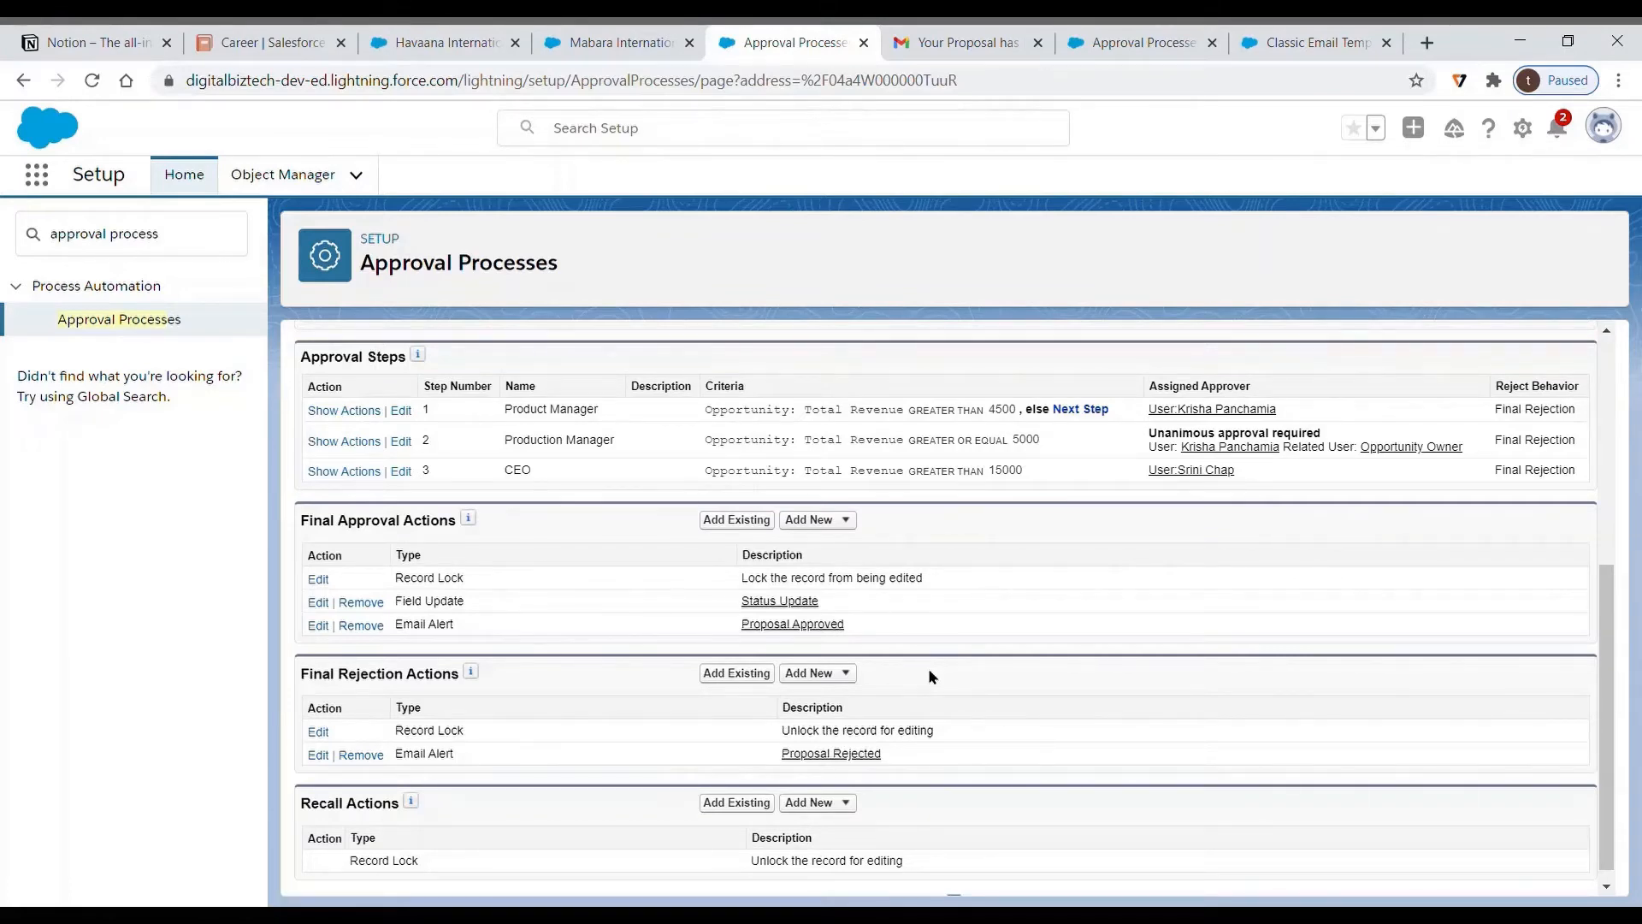
scroll(918, 705, "up", 5)
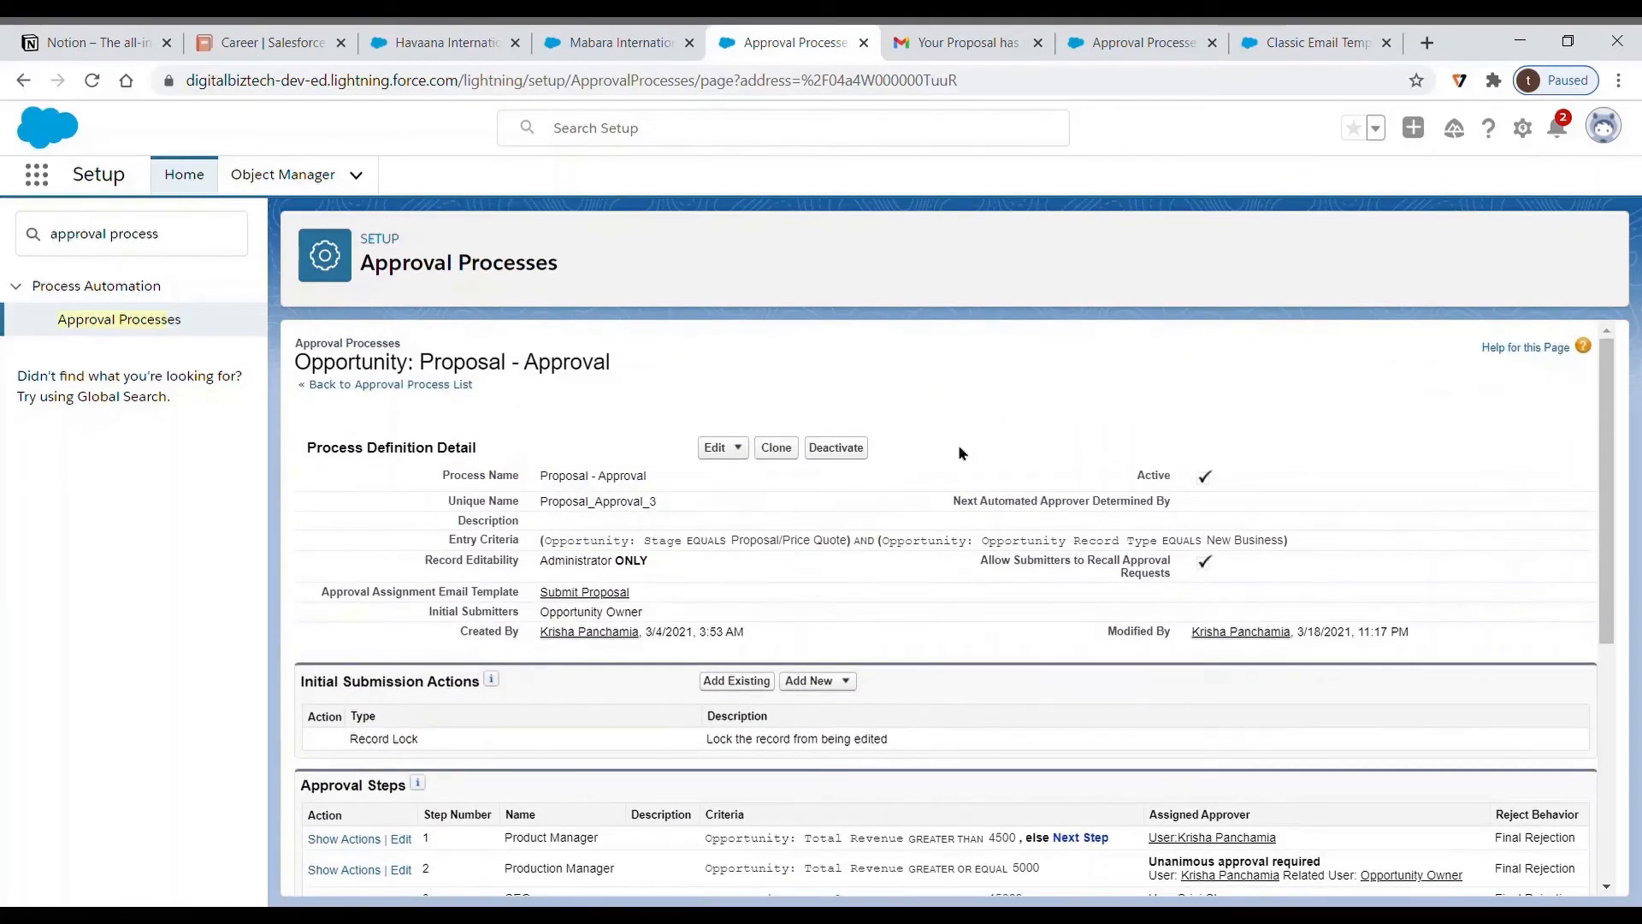
- Review the Proposal - Approval process details and return to the list of Opportunity approval processes
scroll(1009, 392, "down", 3)
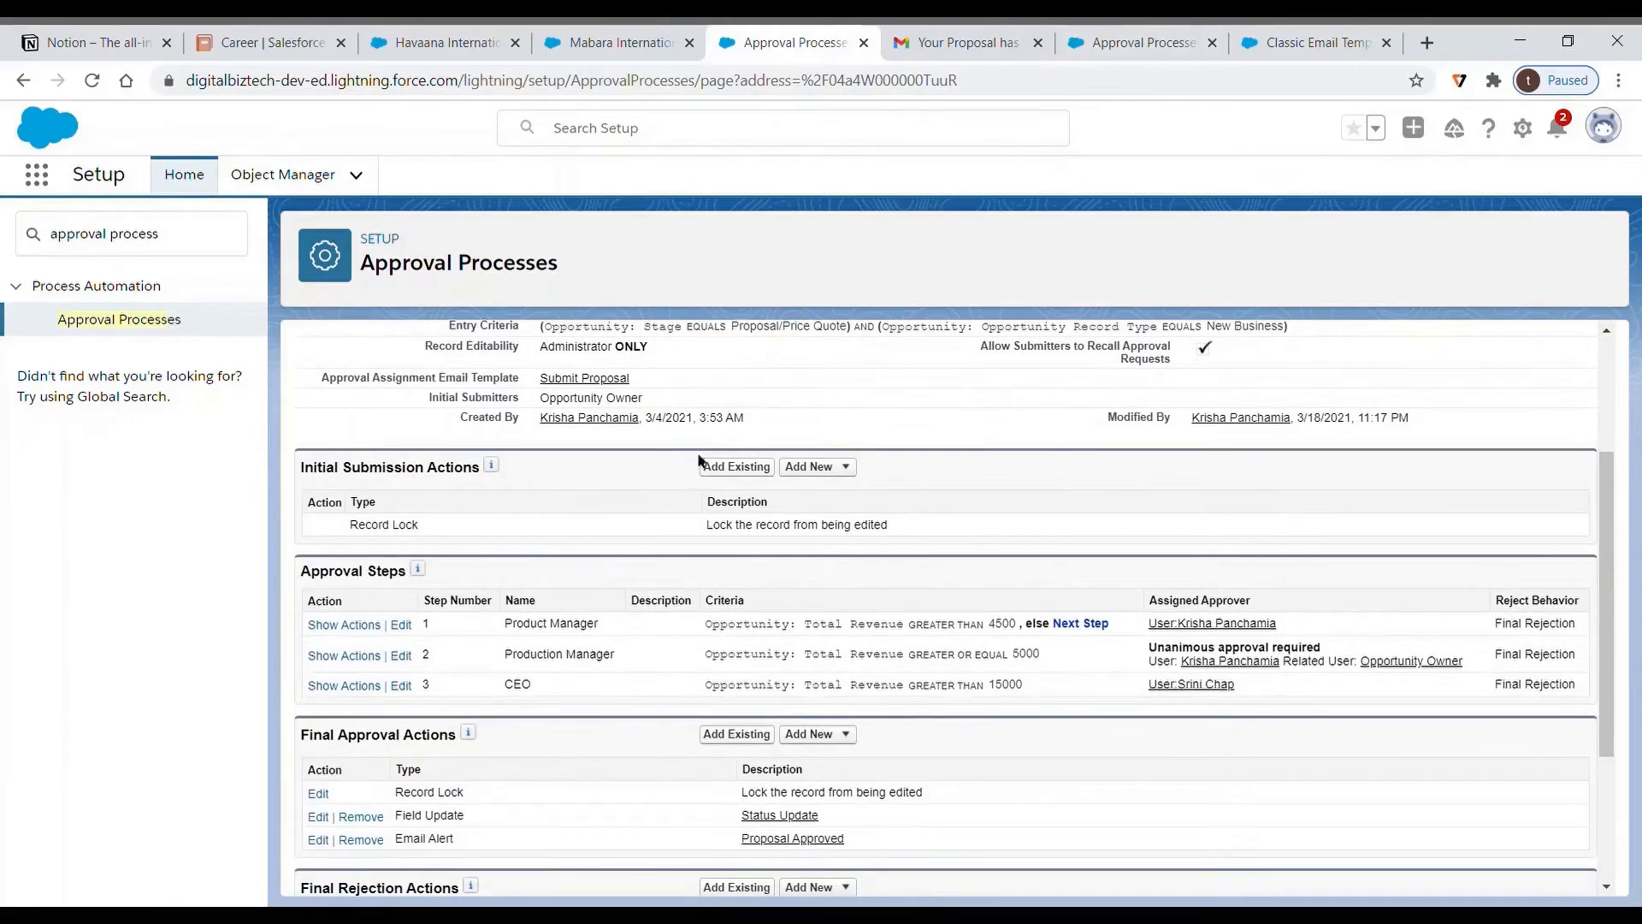
scroll(598, 453, "up", 3)
left_click(459, 387)
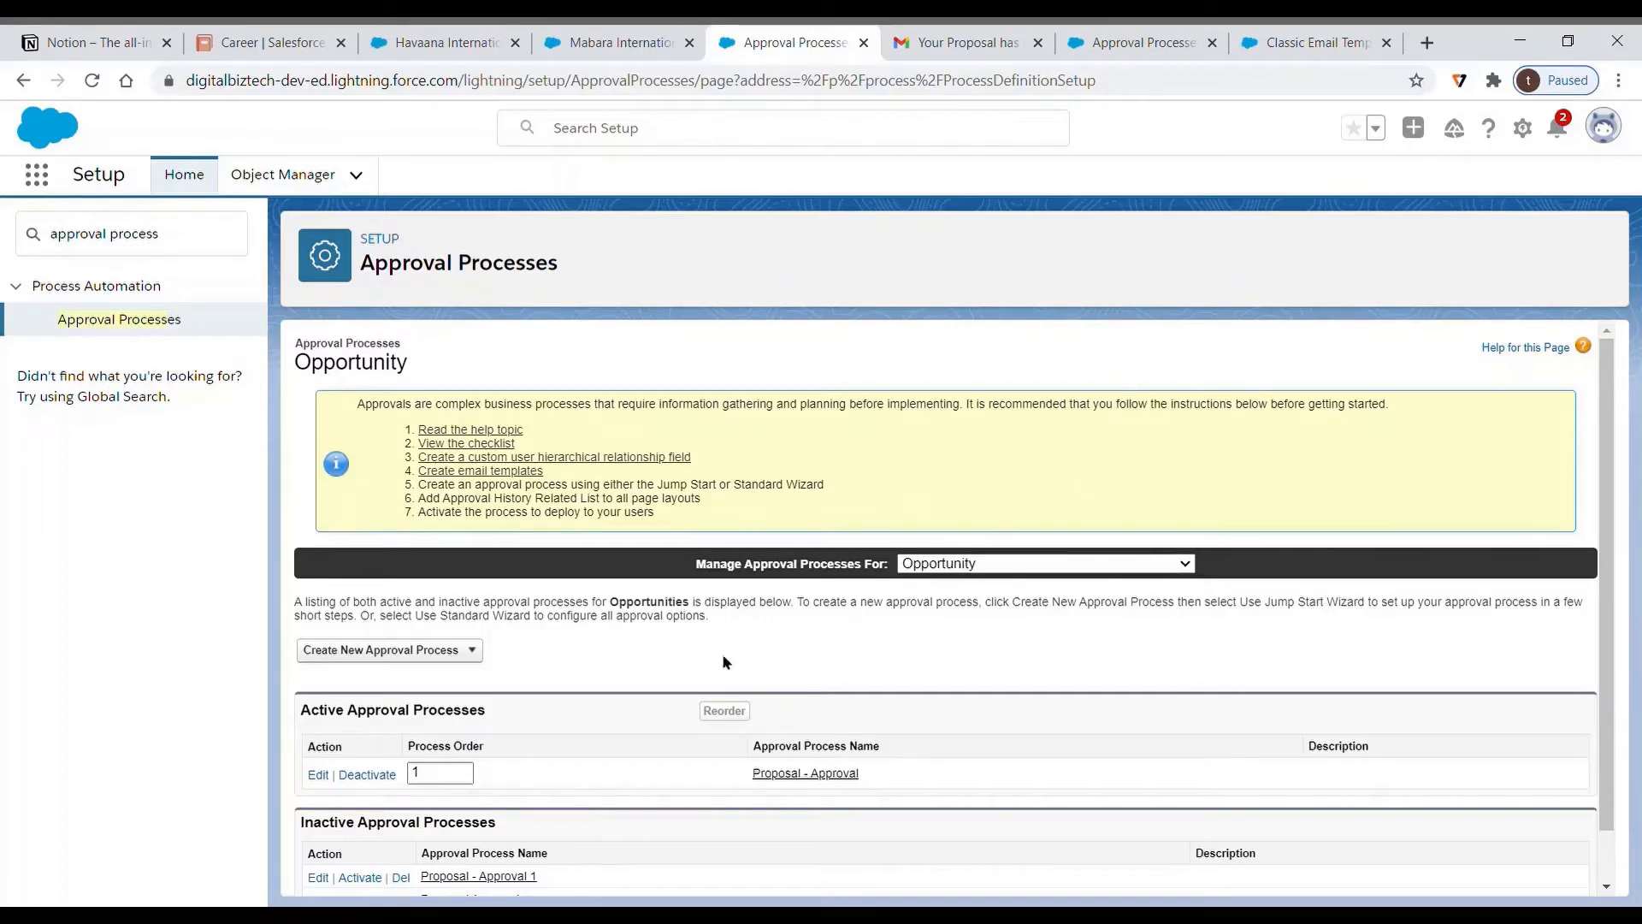
- Start a new Opportunity approval process with the Standard Setup Wizard and name it "Approval Process 1"
left_click(446, 654)
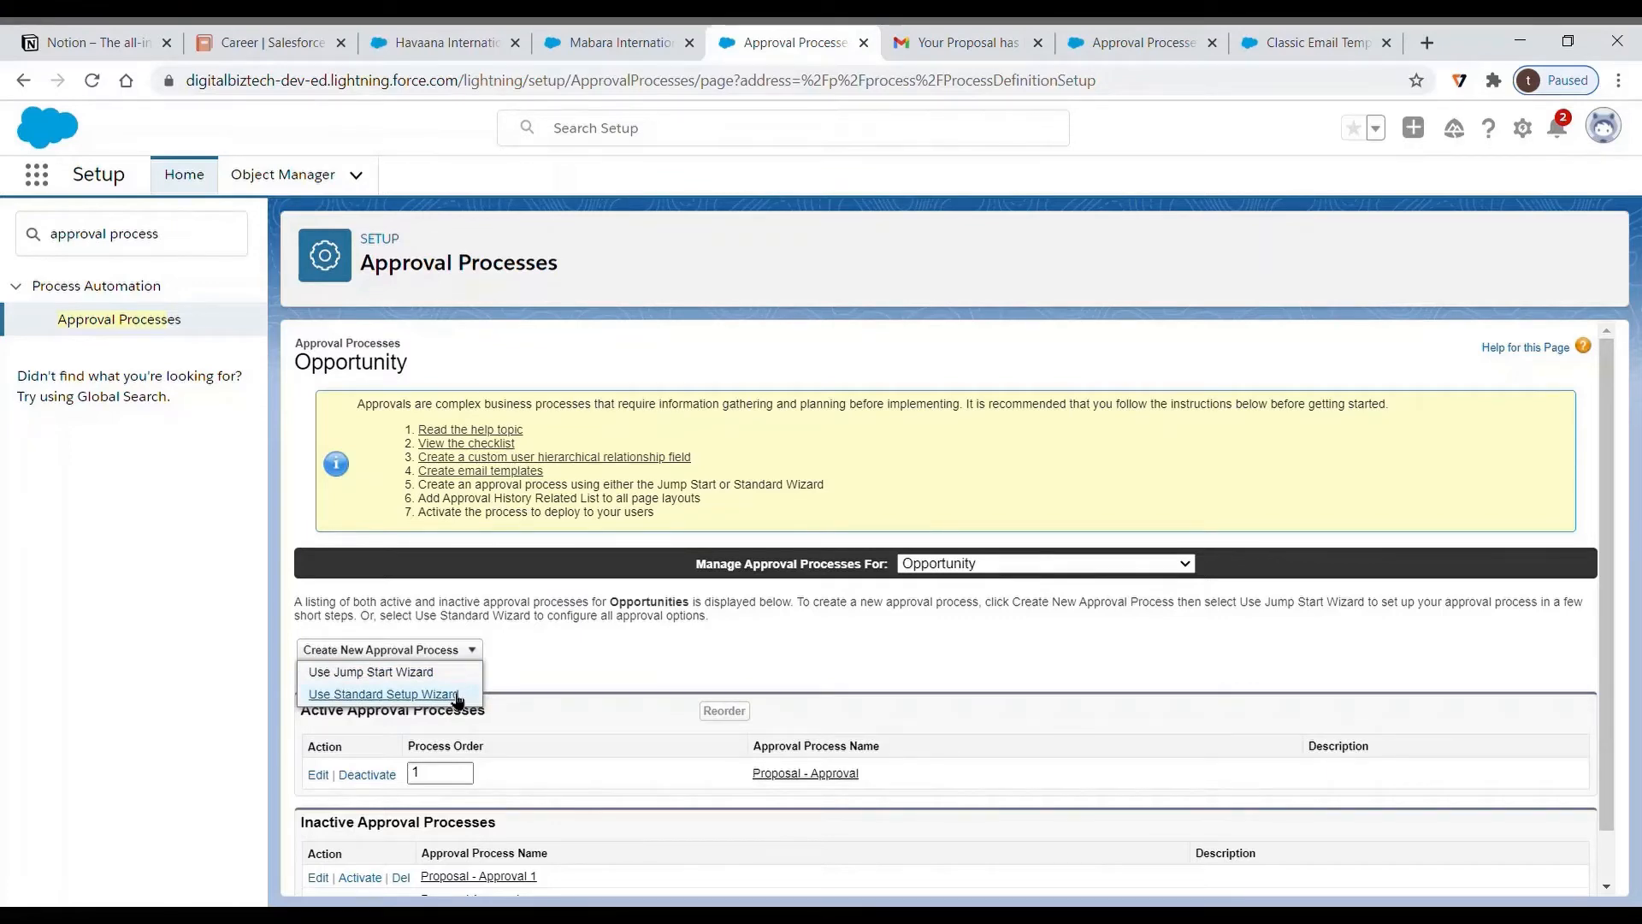
scroll(559, 658, "down", 1)
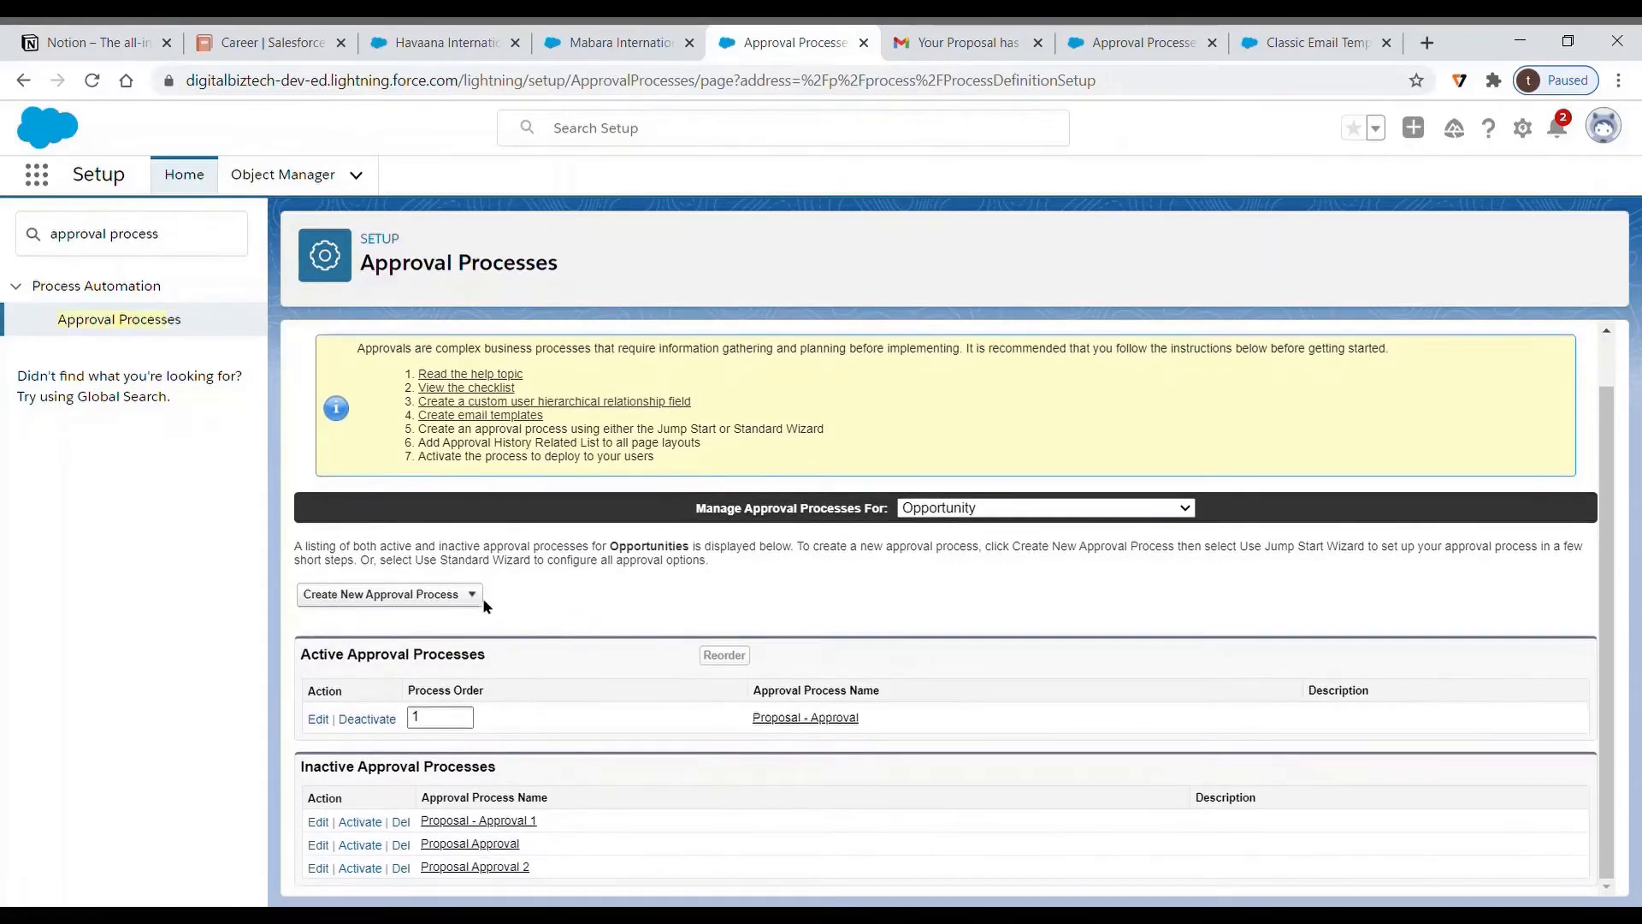
mouse_move(482, 597)
left_click(460, 637)
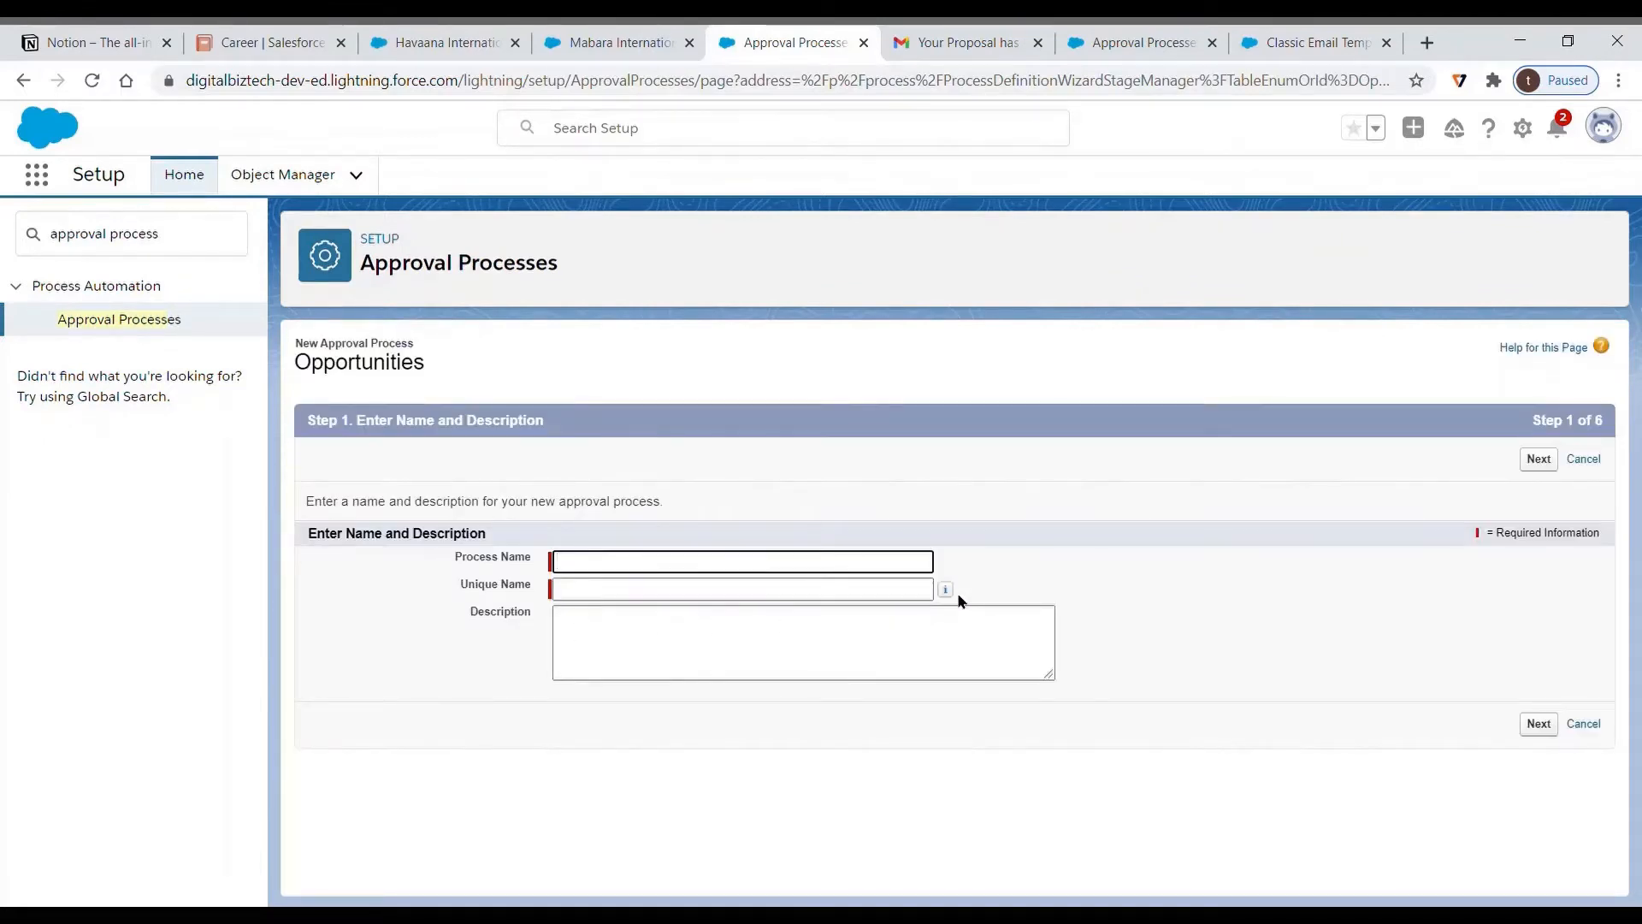
type("App")
key("Down")
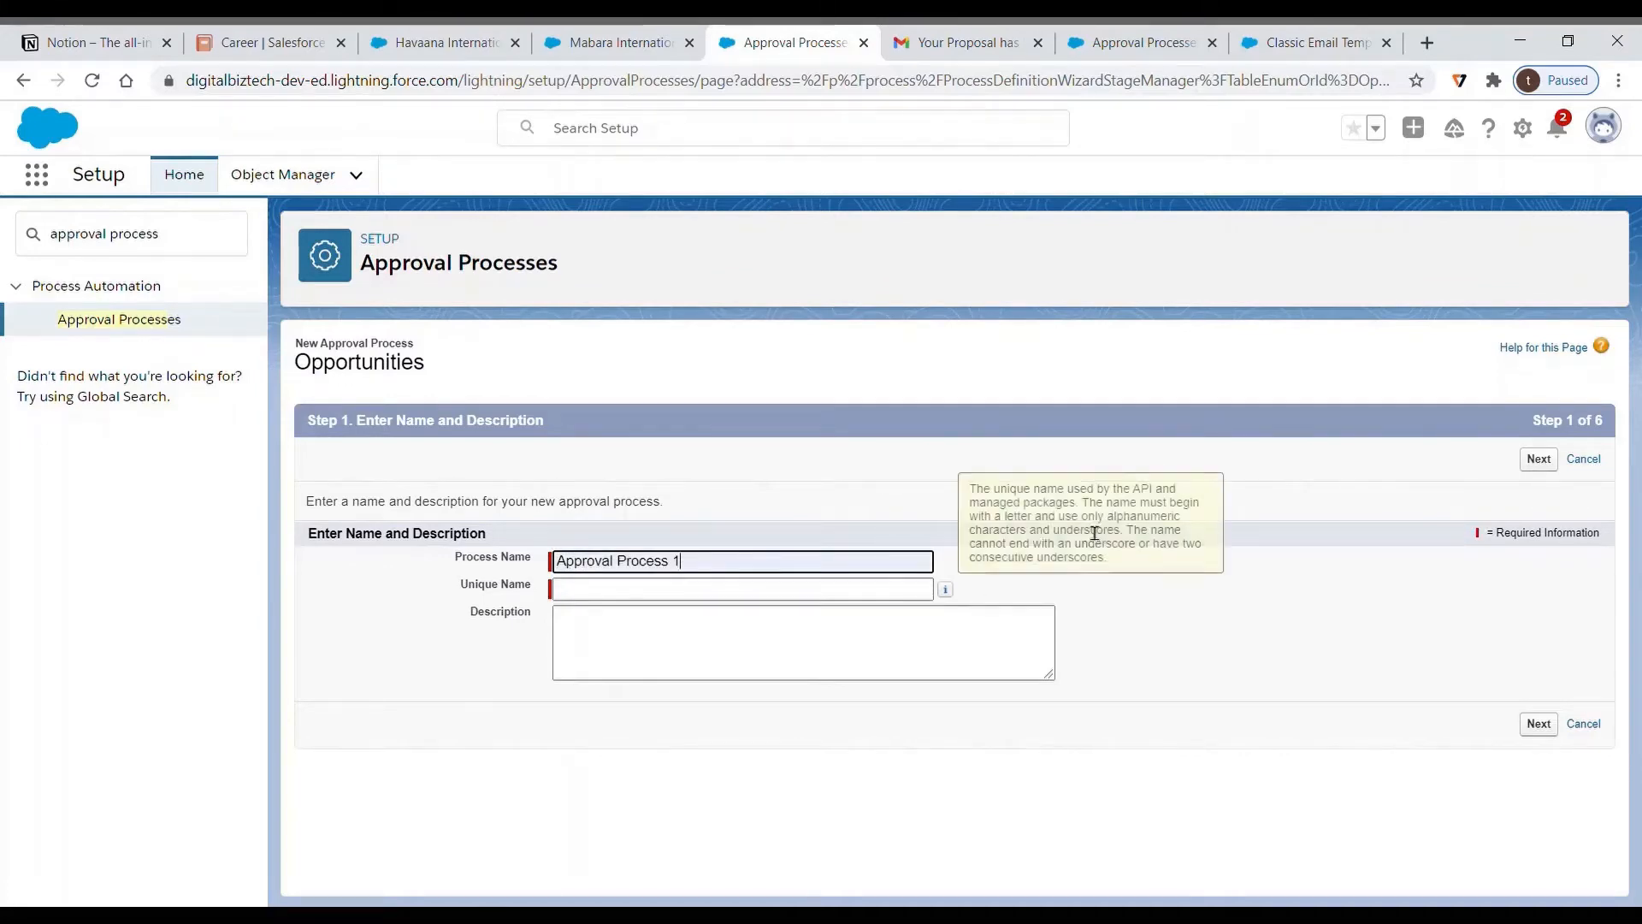
left_click(1218, 655)
left_click(1555, 459)
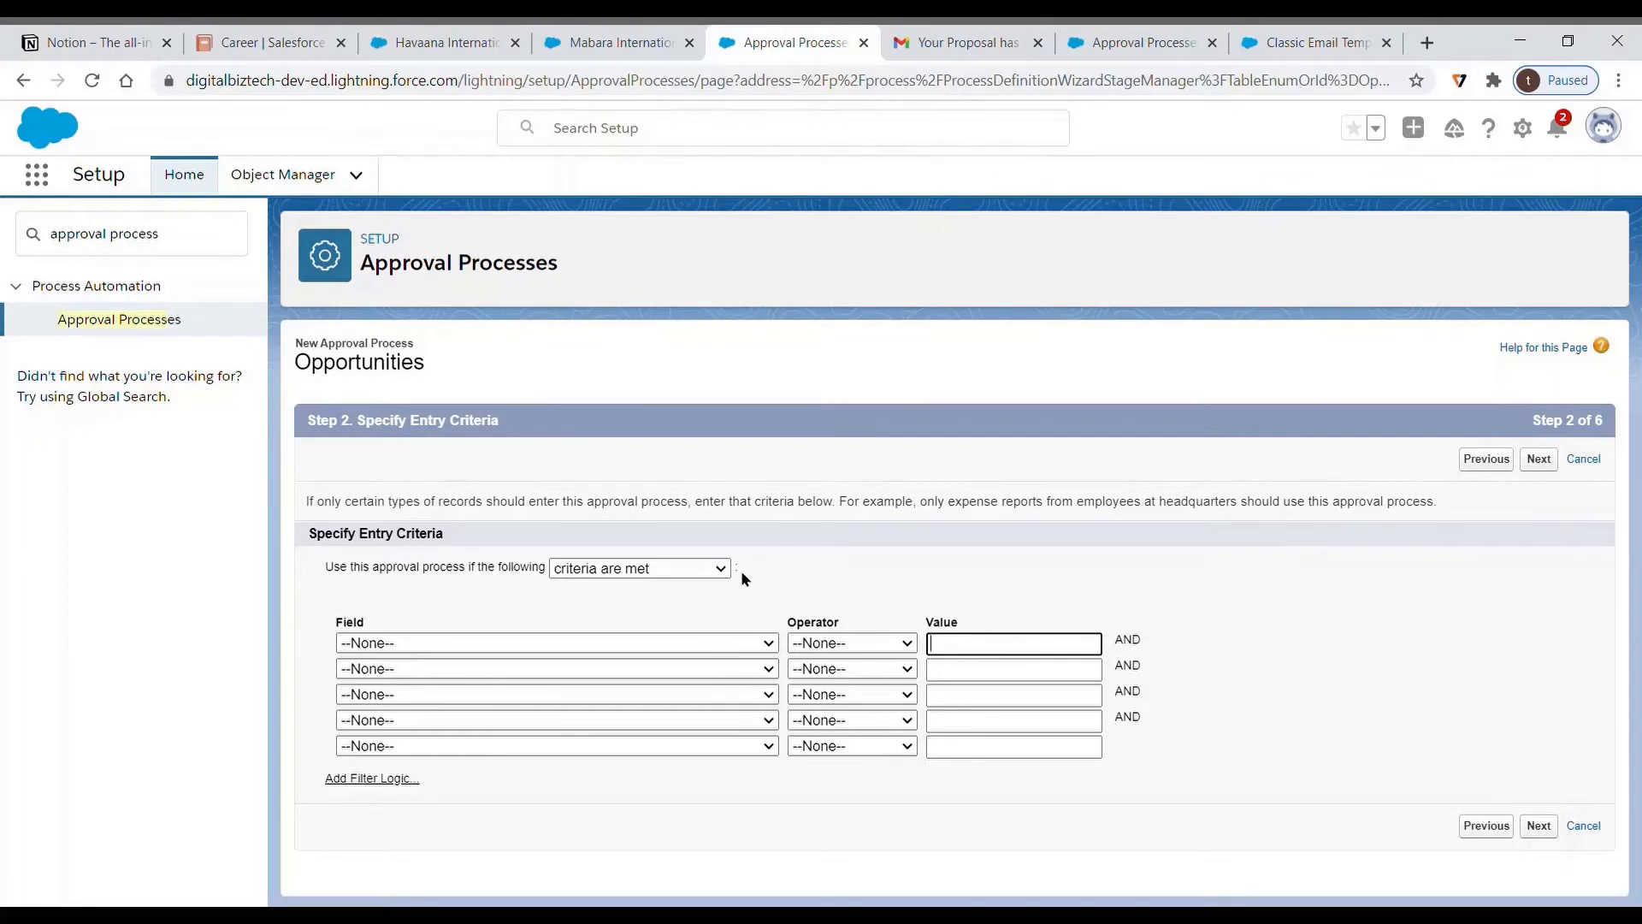
- Set the entry criteria to Opportunity: Stage equals Proposal/Price Quote
left_click(751, 645)
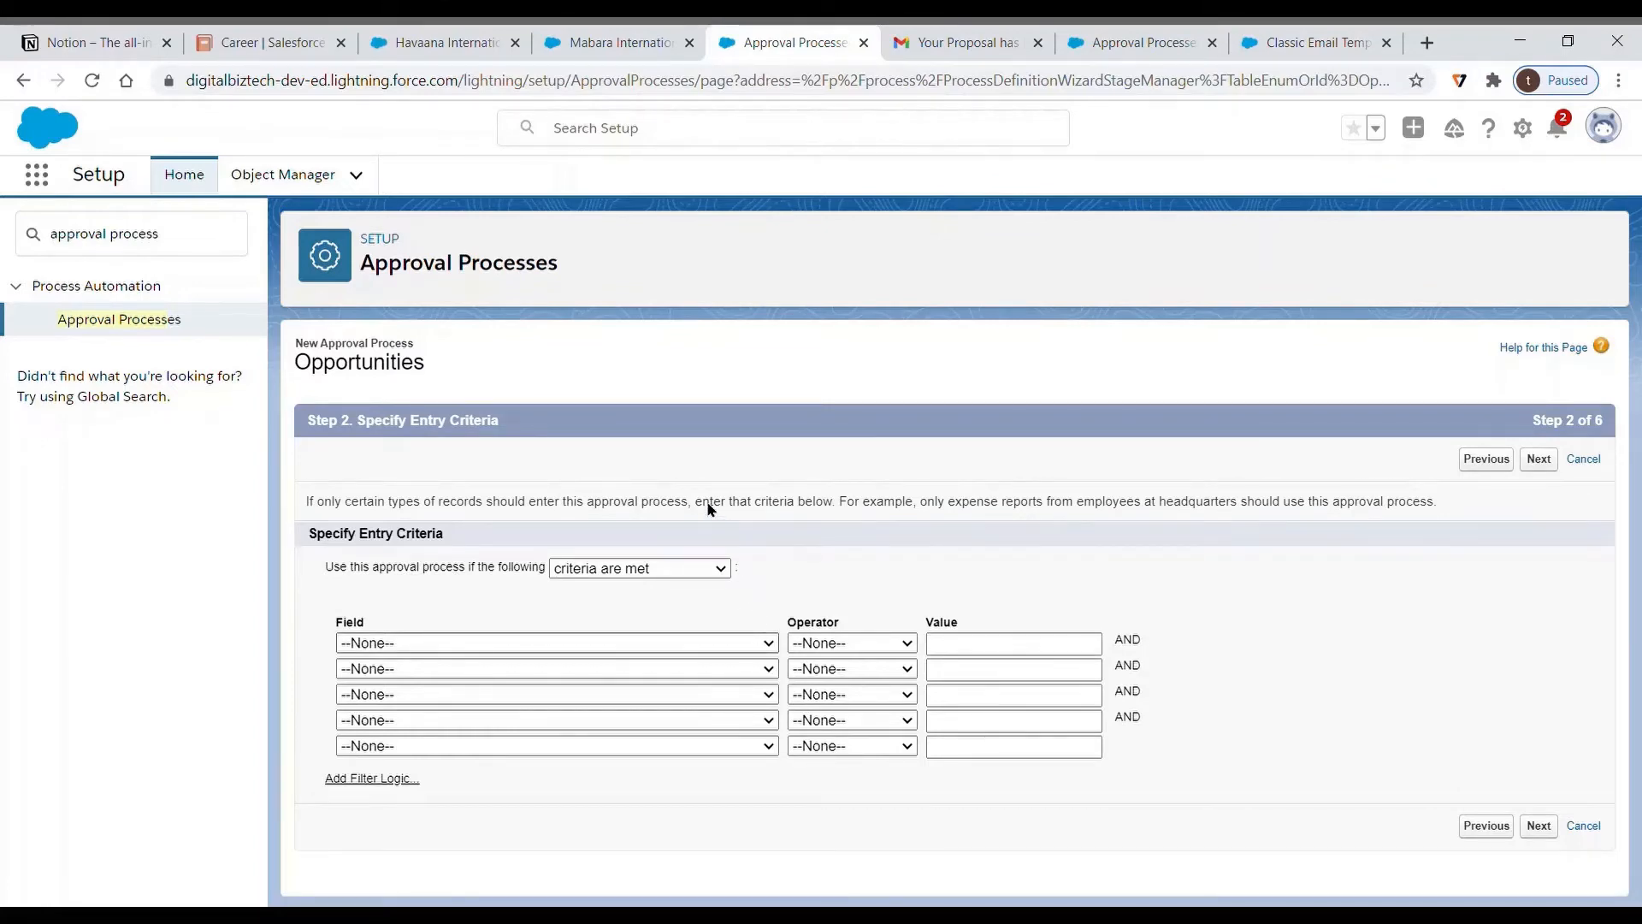
left_click(679, 525)
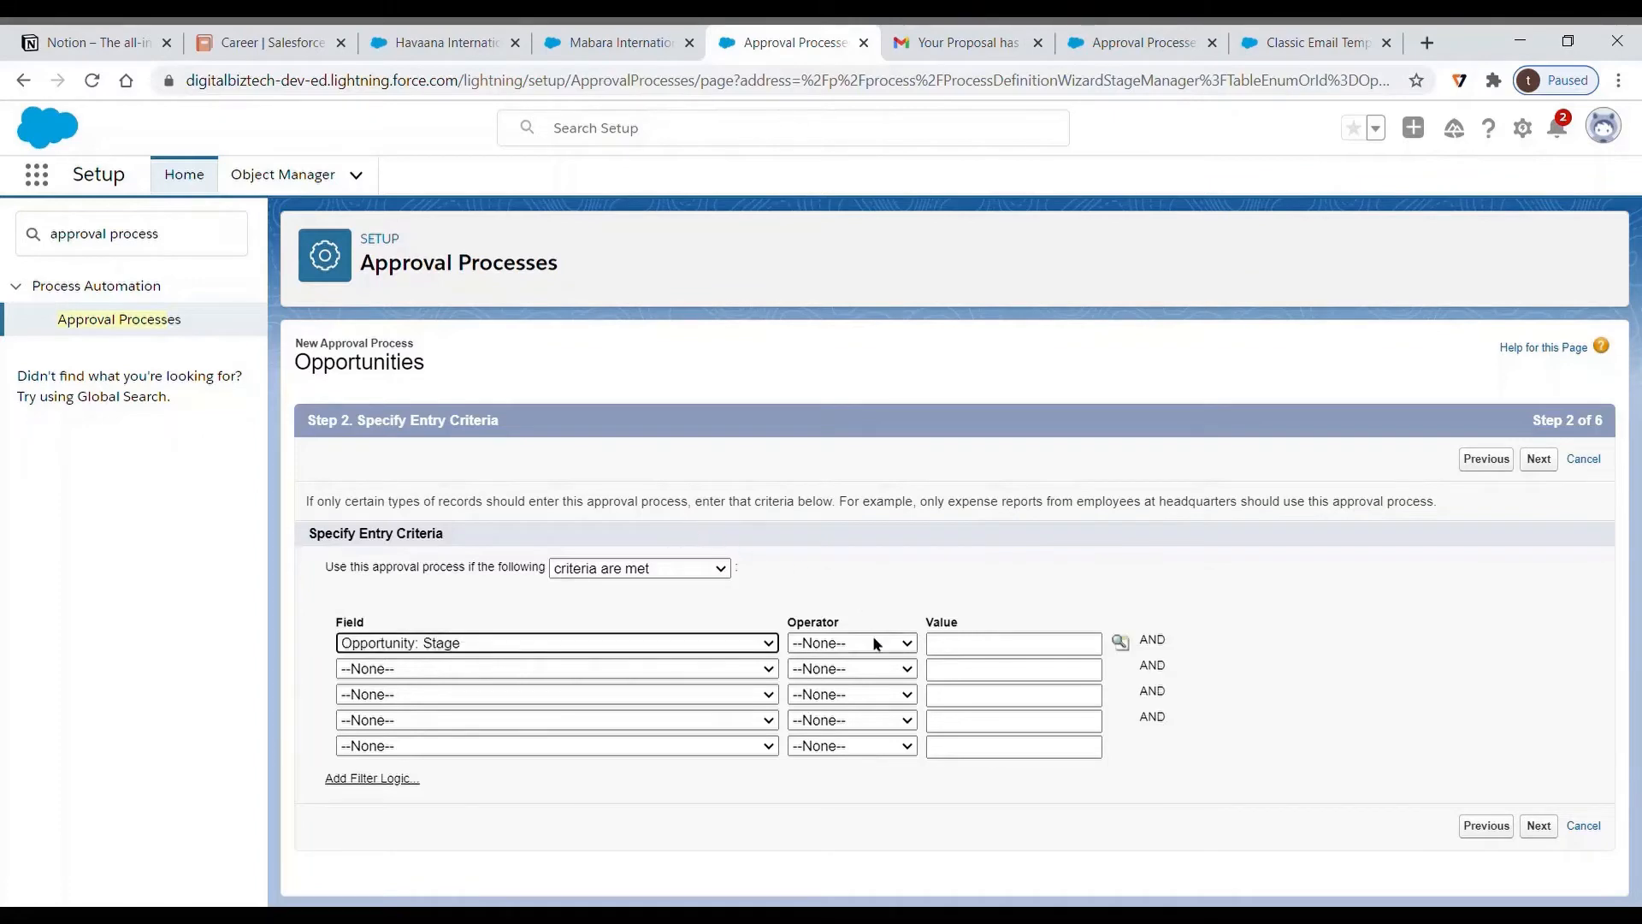
left_click(873, 639)
left_click(874, 680)
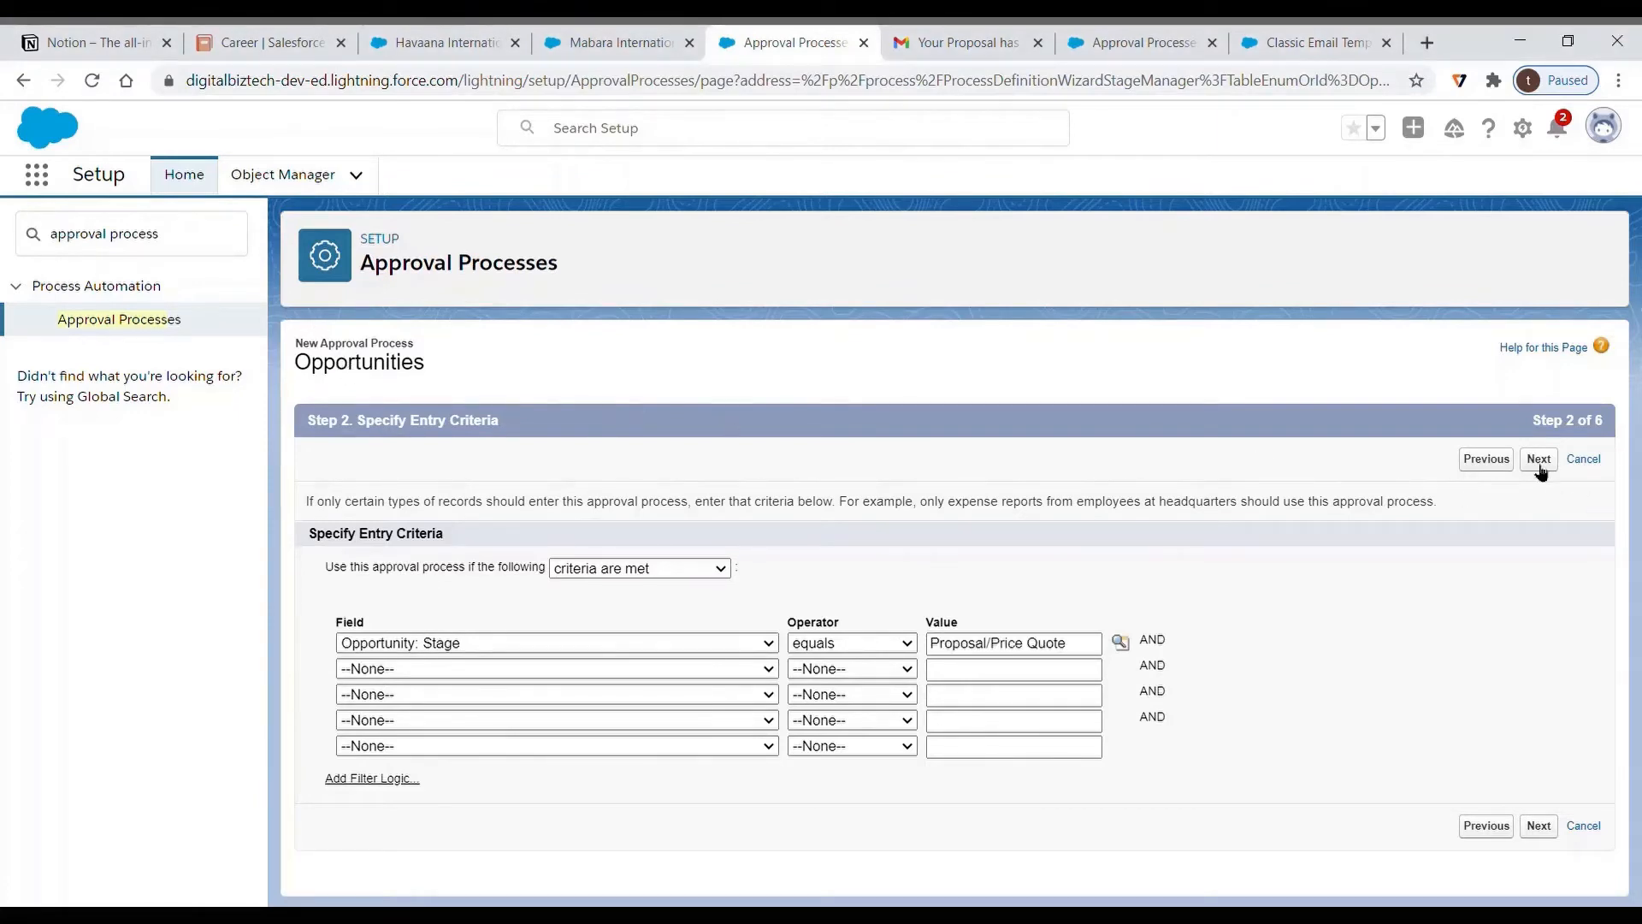
left_click(1539, 467)
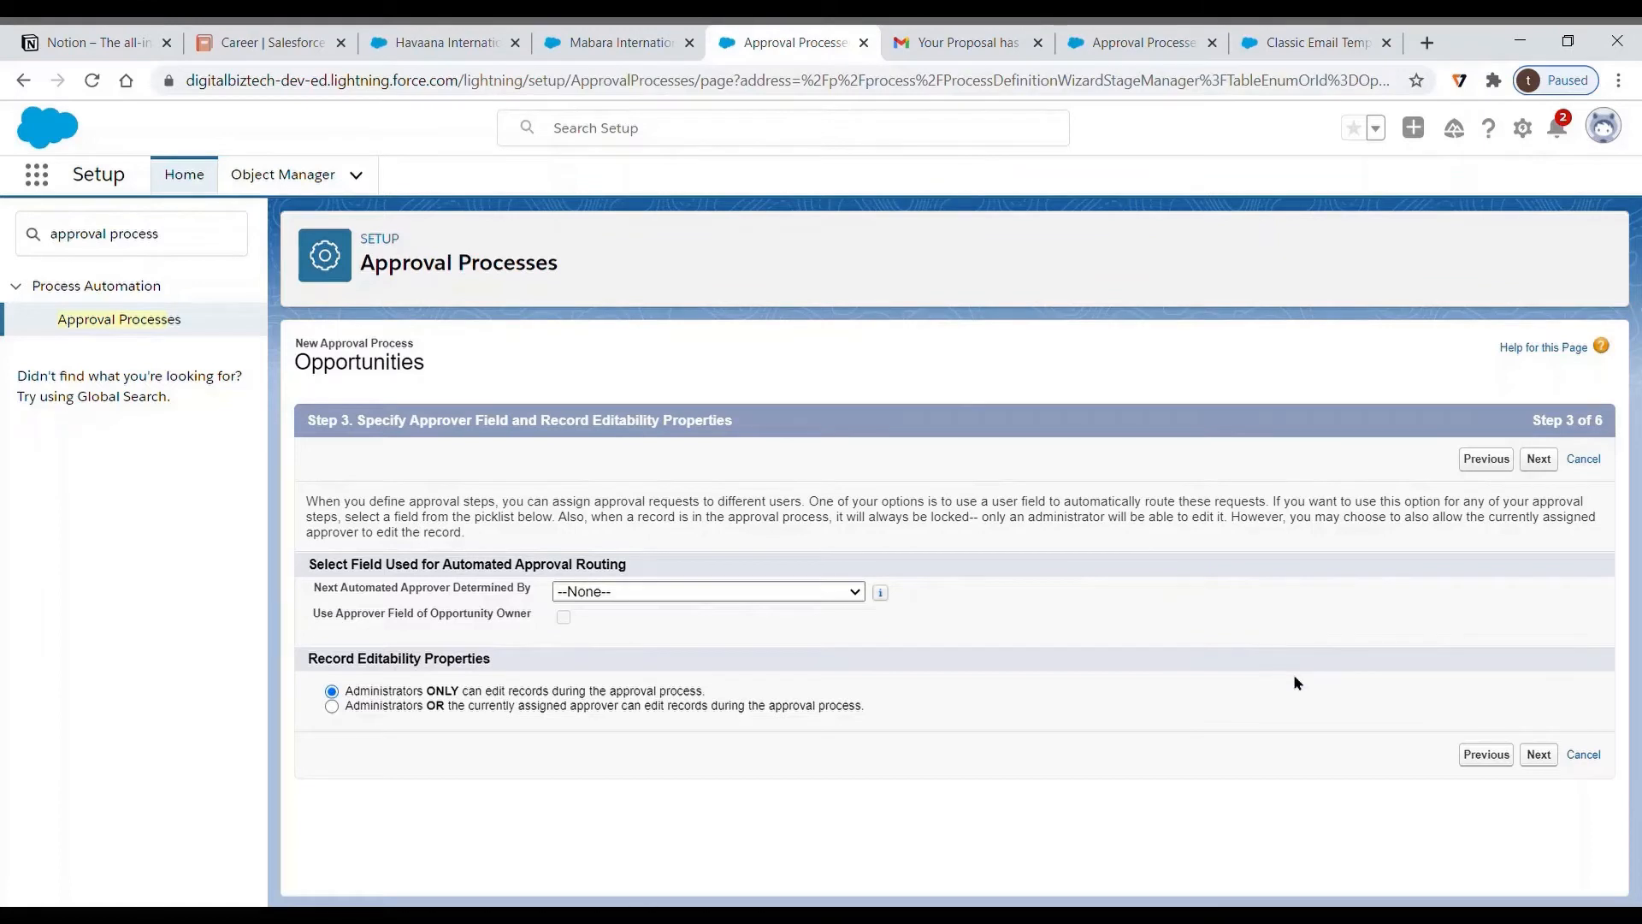
- Keep record editing restricted to administrators only and choose Submit Proposal as the approval assignment email template
left_click(1546, 464)
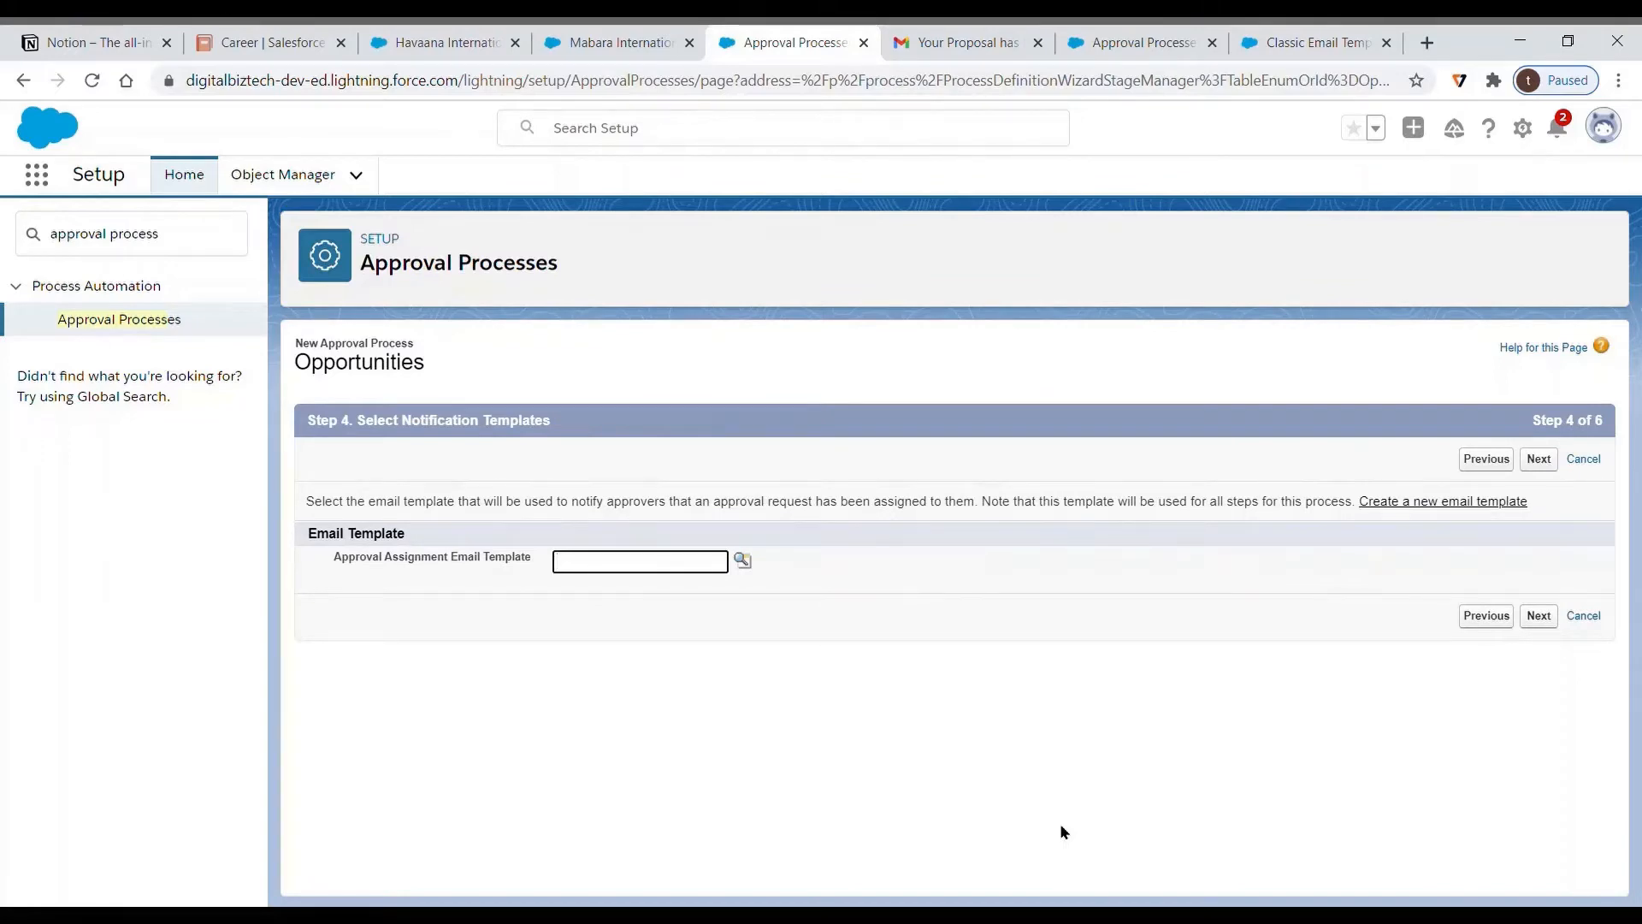
left_click(748, 561)
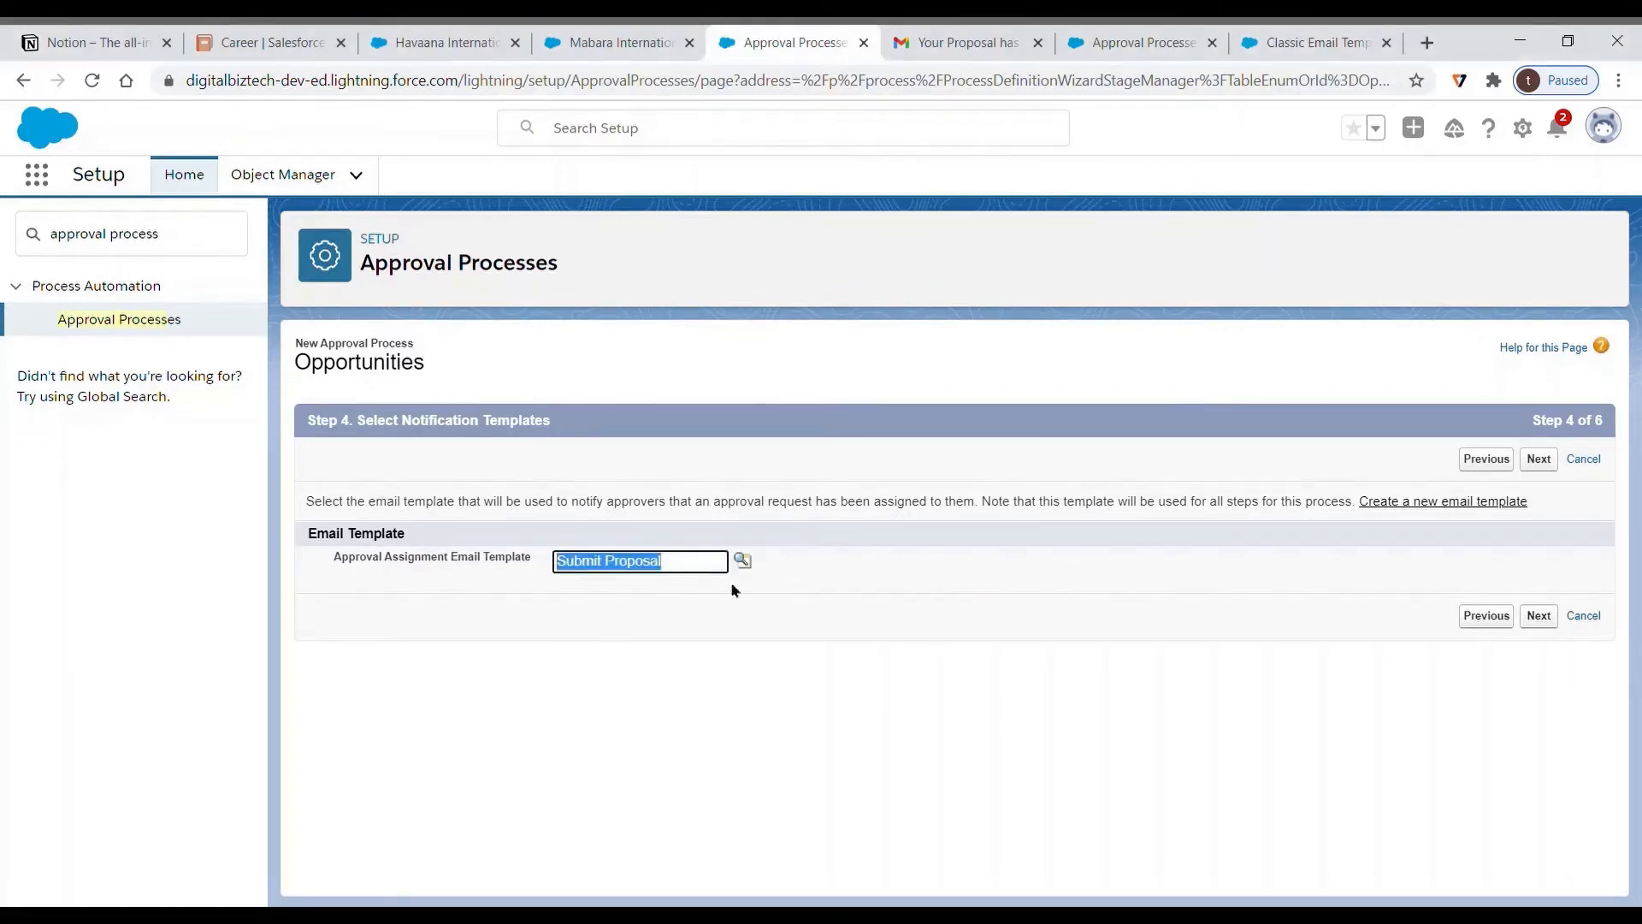
left_click(1218, 568)
left_click(1539, 617)
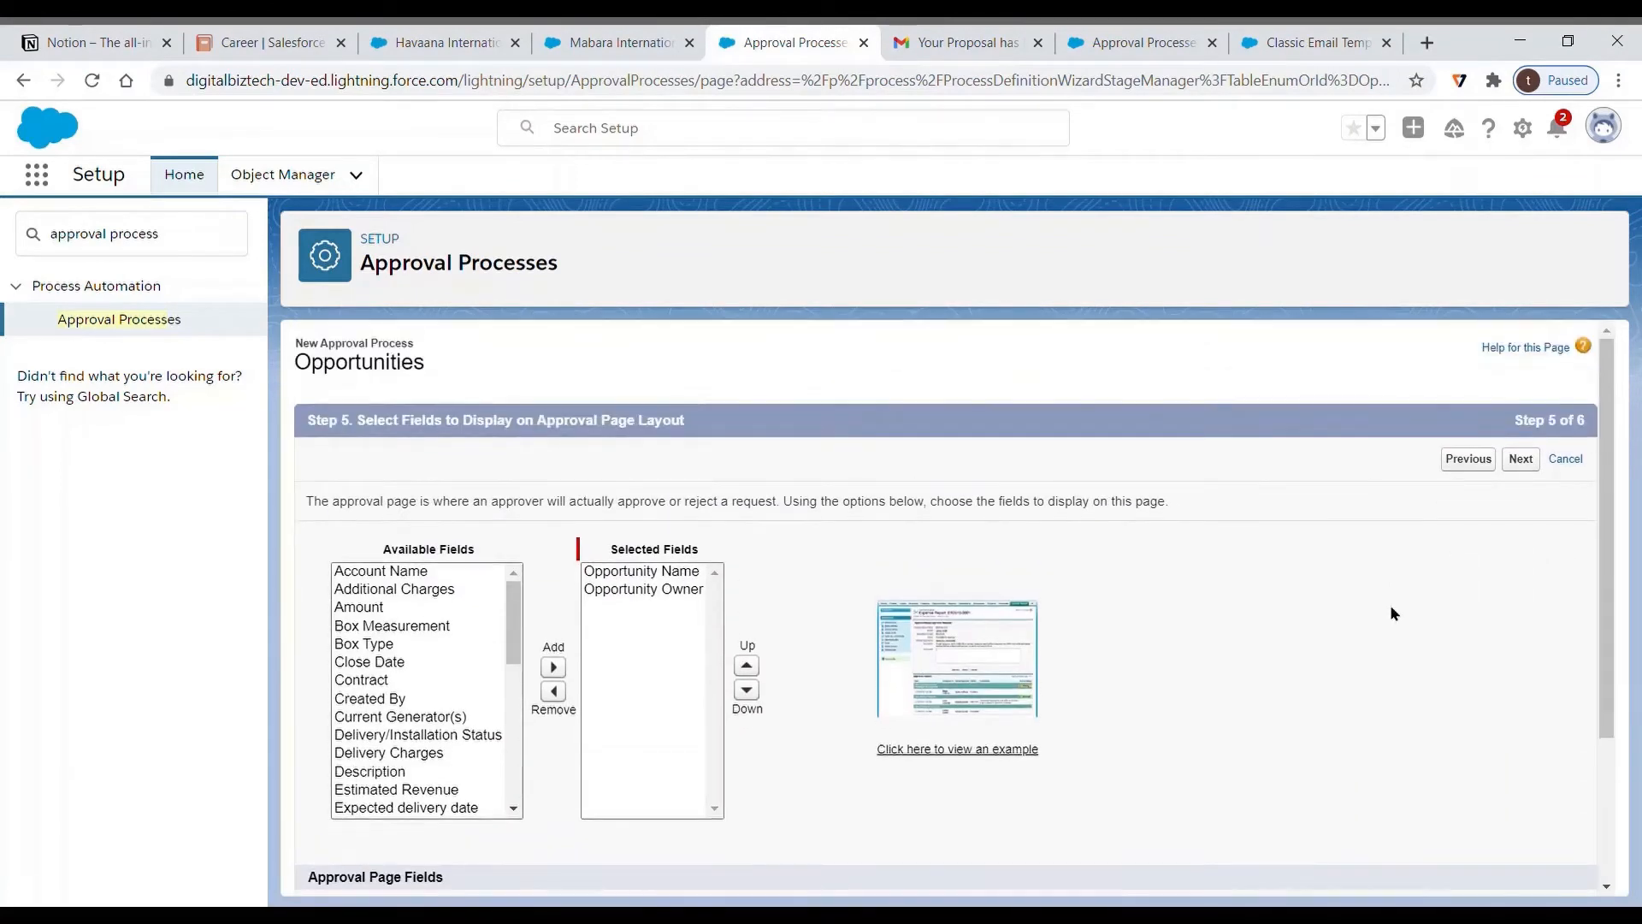
- Add Box Measurement, Total Revenue and Account Name to the fields displayed on the approval page layout
scroll(1328, 633, "down", 2)
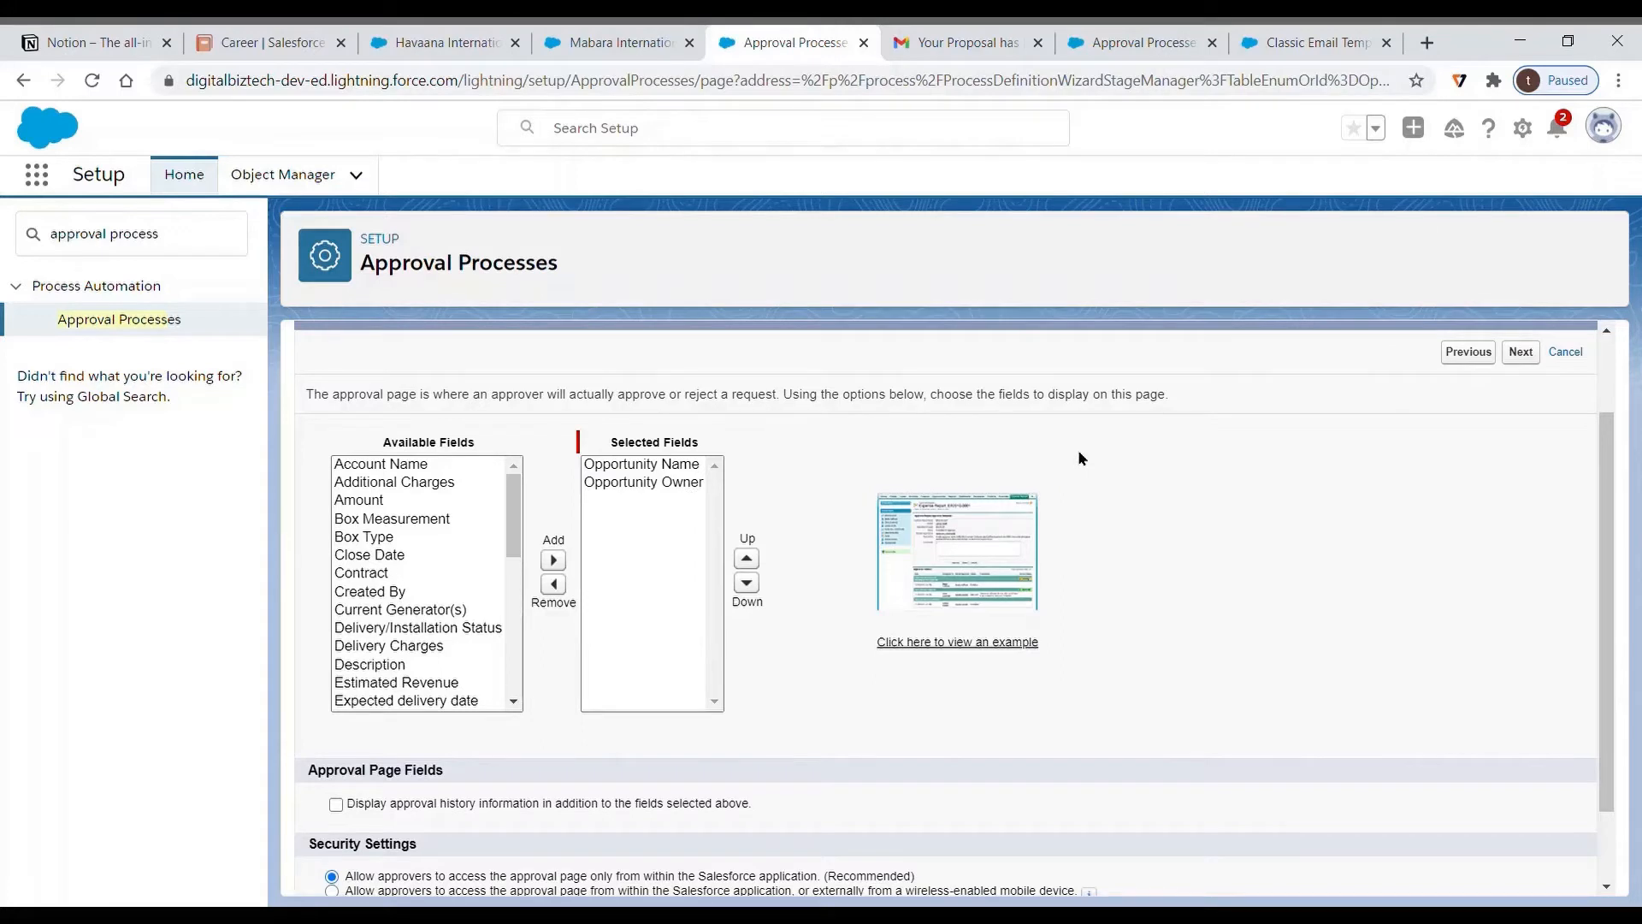
scroll(438, 524, "down", 3)
scroll(439, 523, "up", 3)
left_click(438, 519)
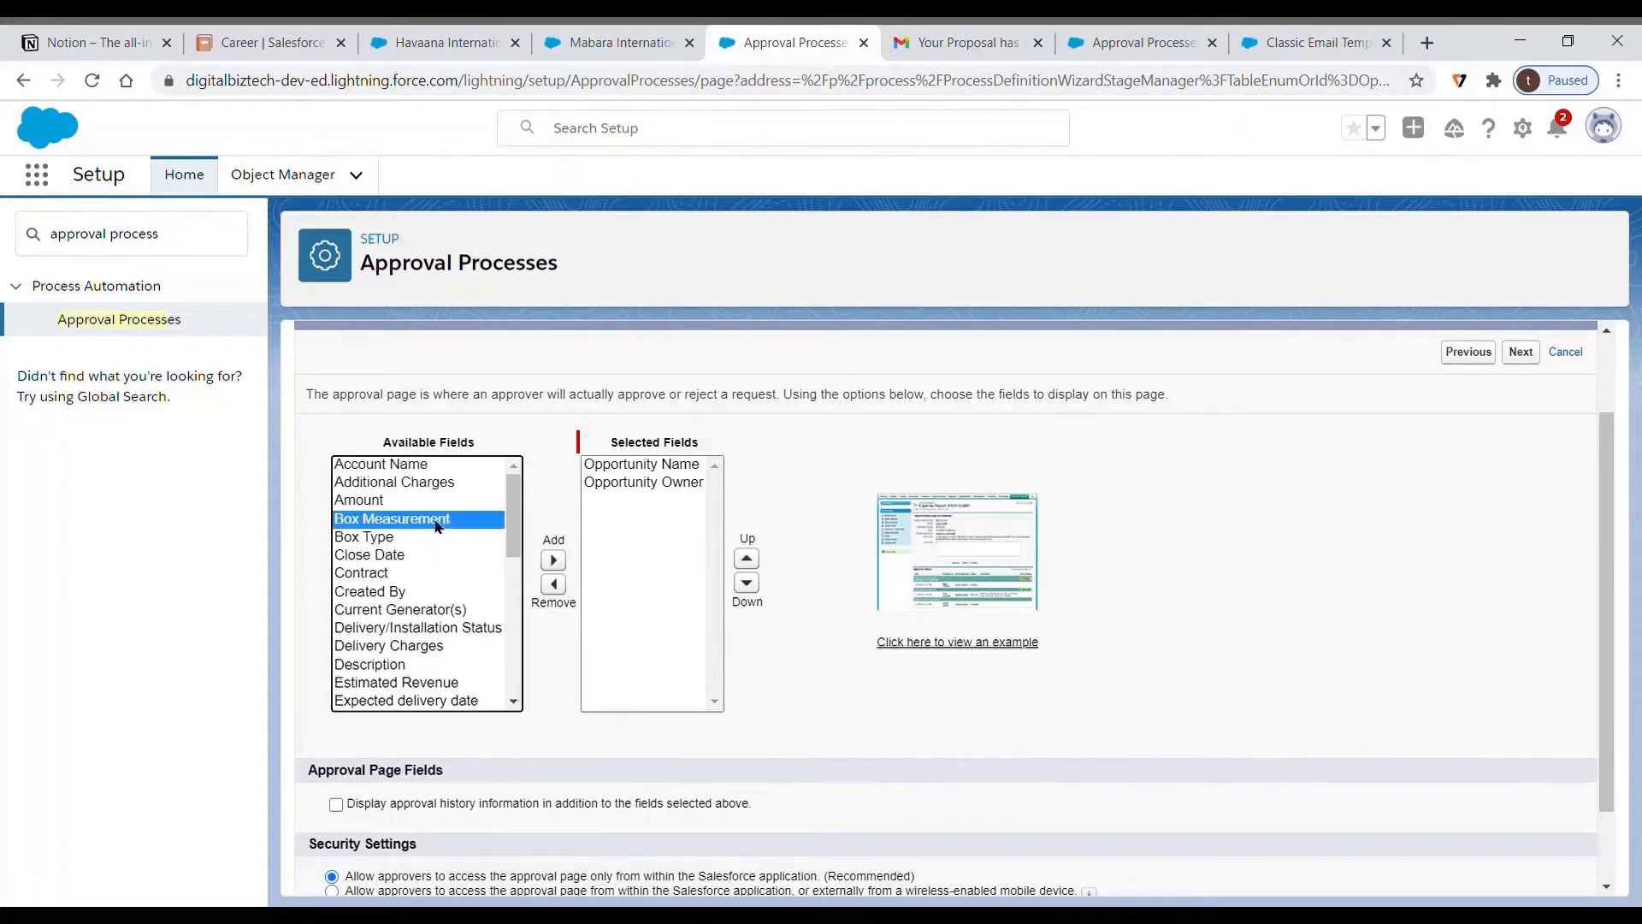
left_click(553, 561)
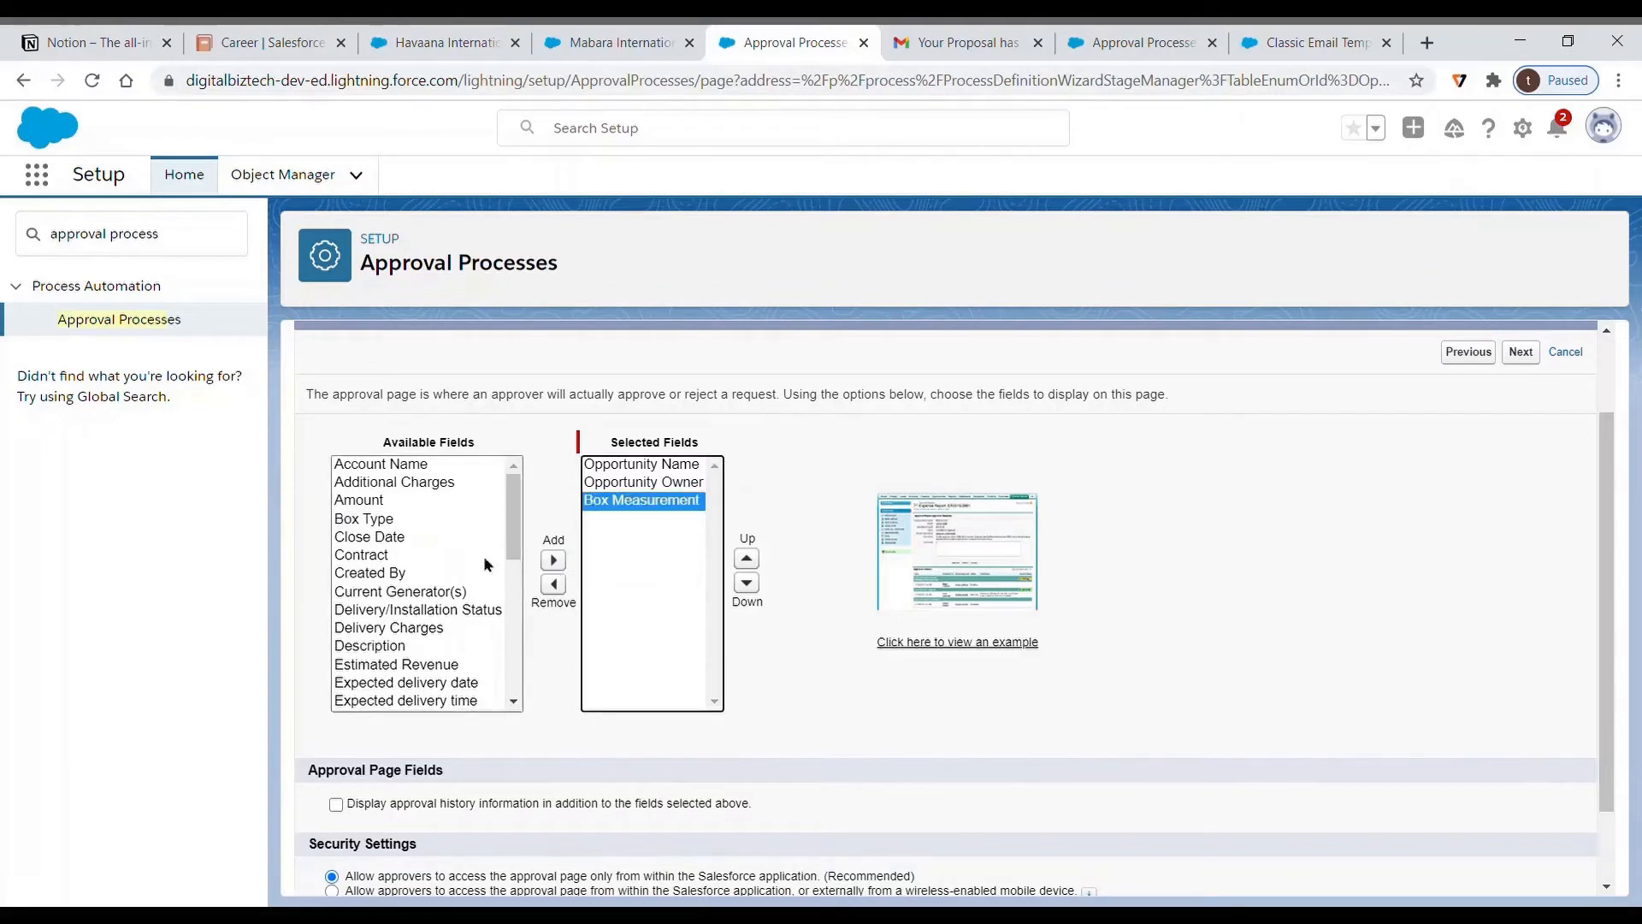
scroll(407, 615, "down", 2)
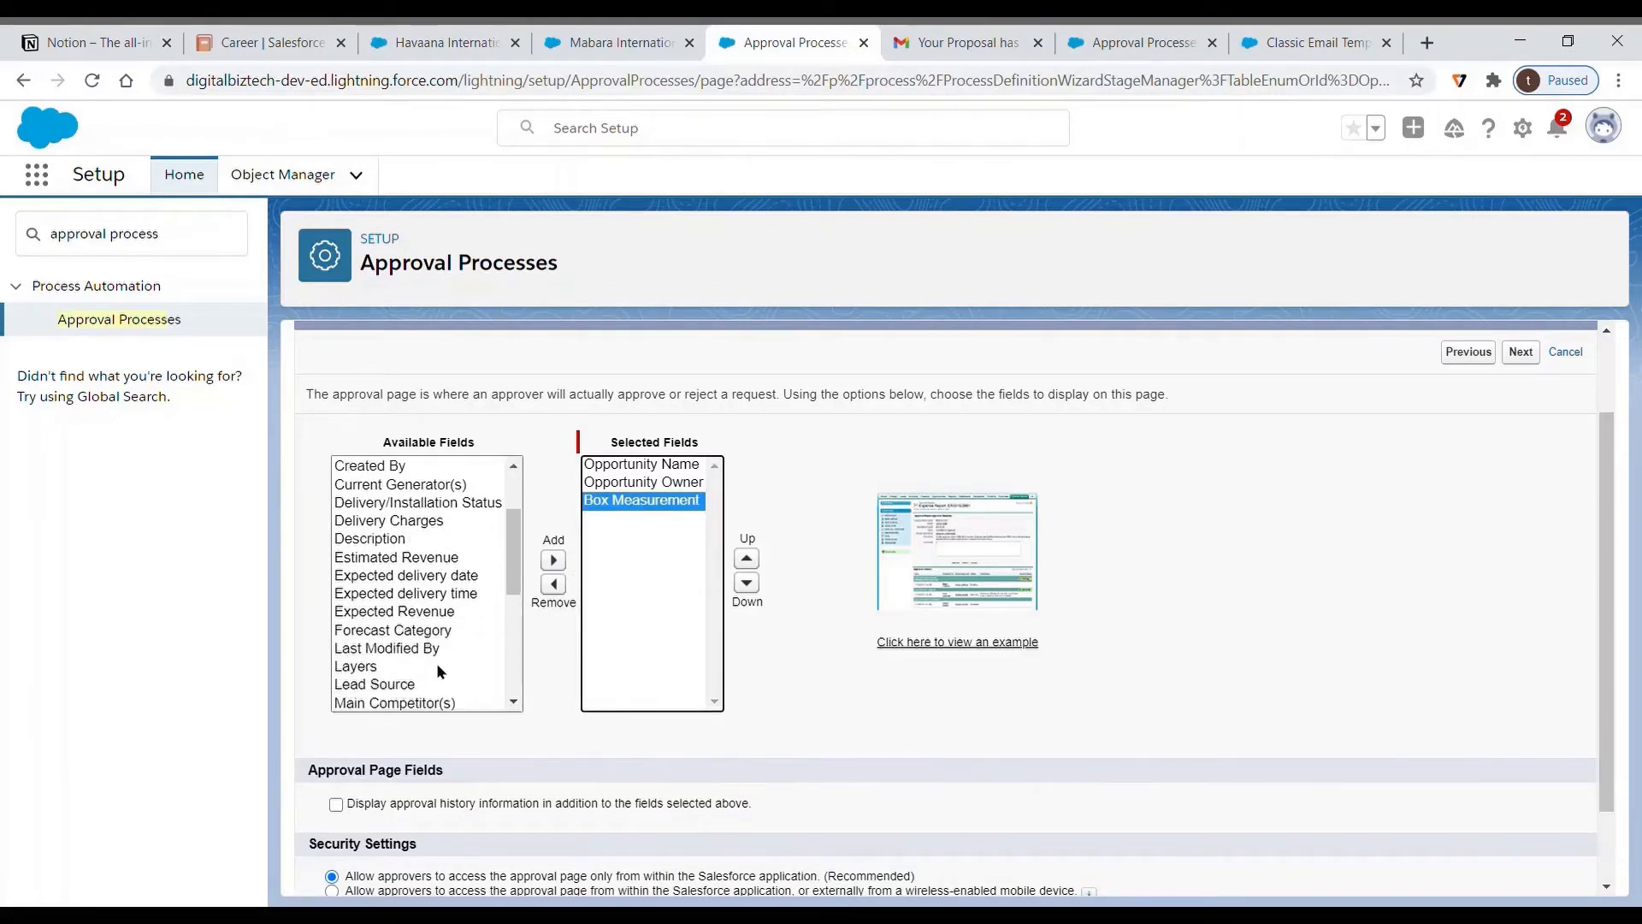
scroll(425, 598, "down", 6)
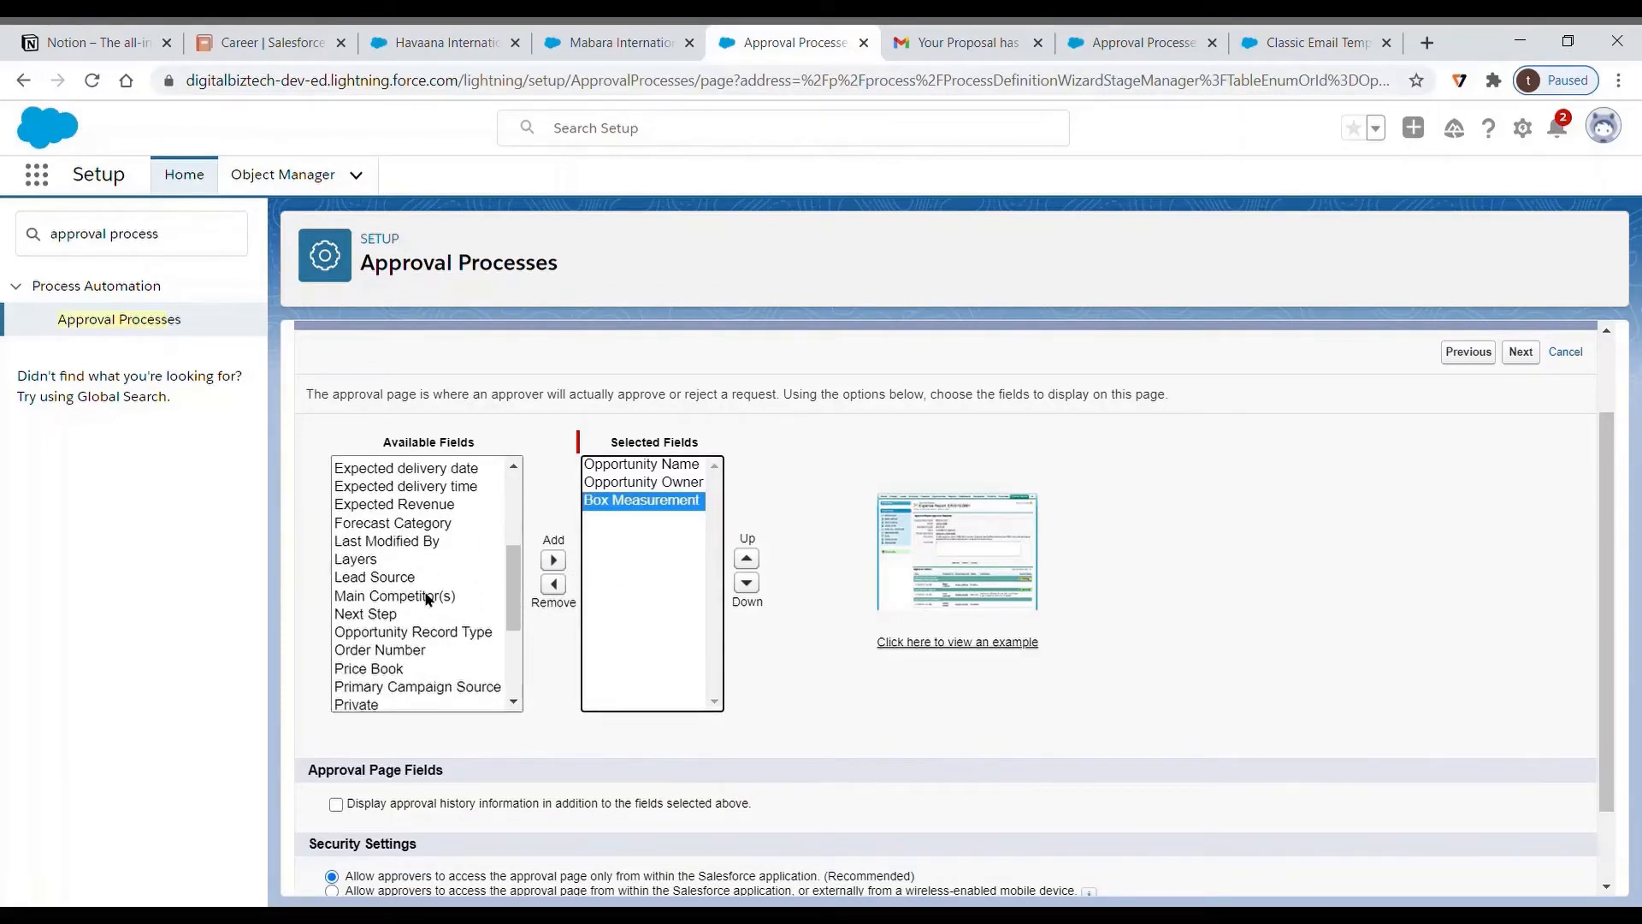
left_click(409, 666)
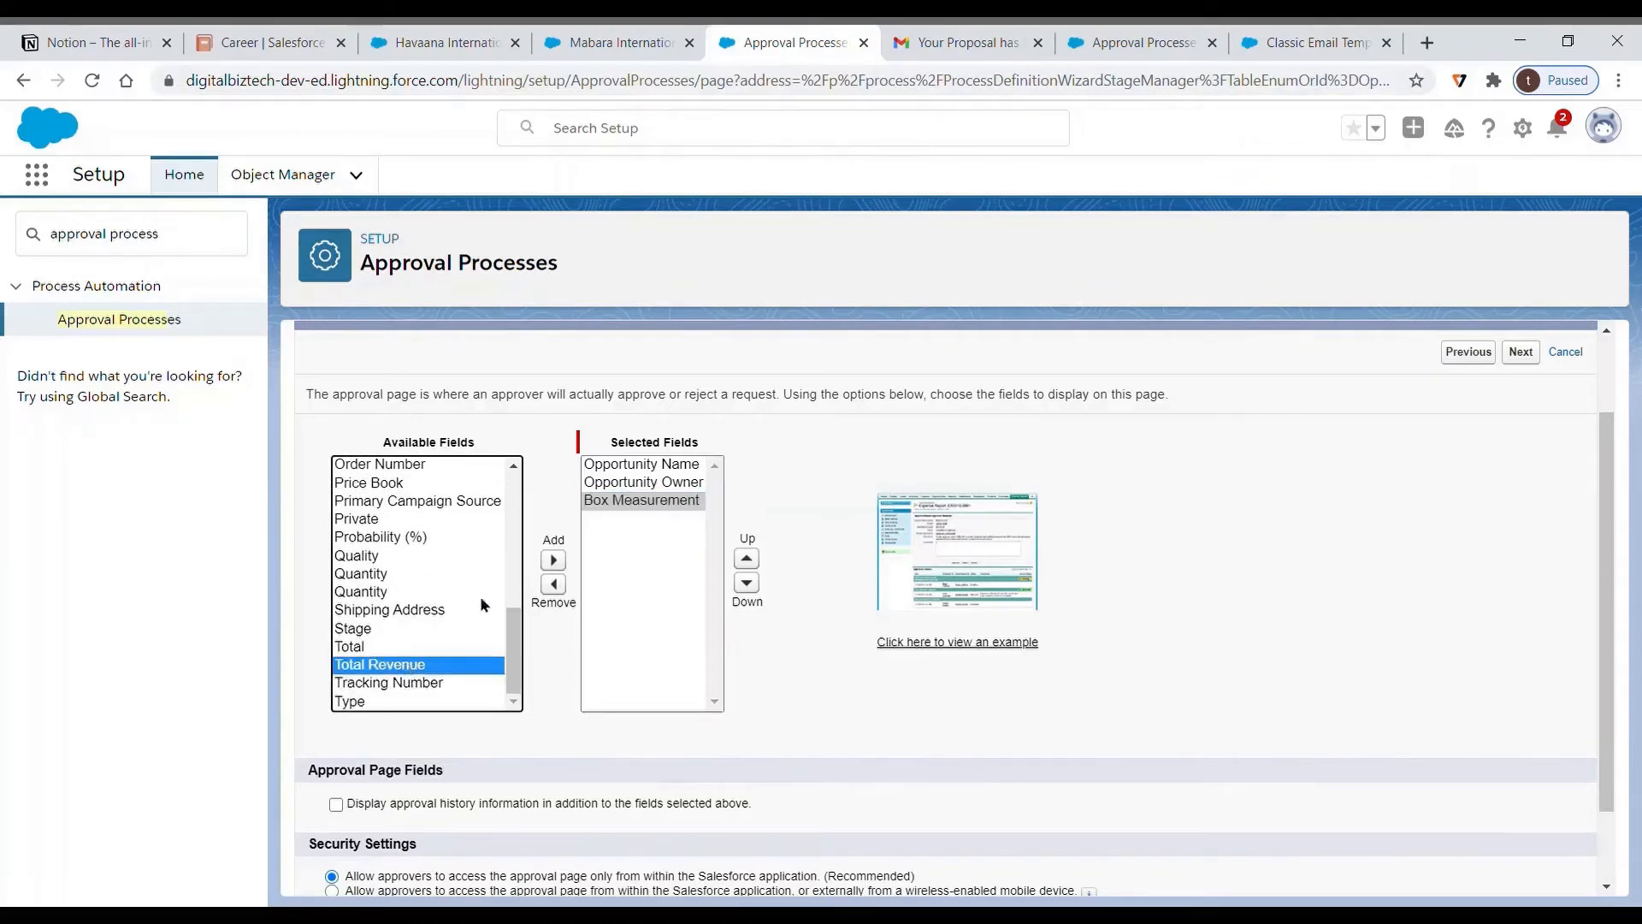
left_click(553, 560)
scroll(448, 590, "up", 6)
scroll(442, 564, "up", 1)
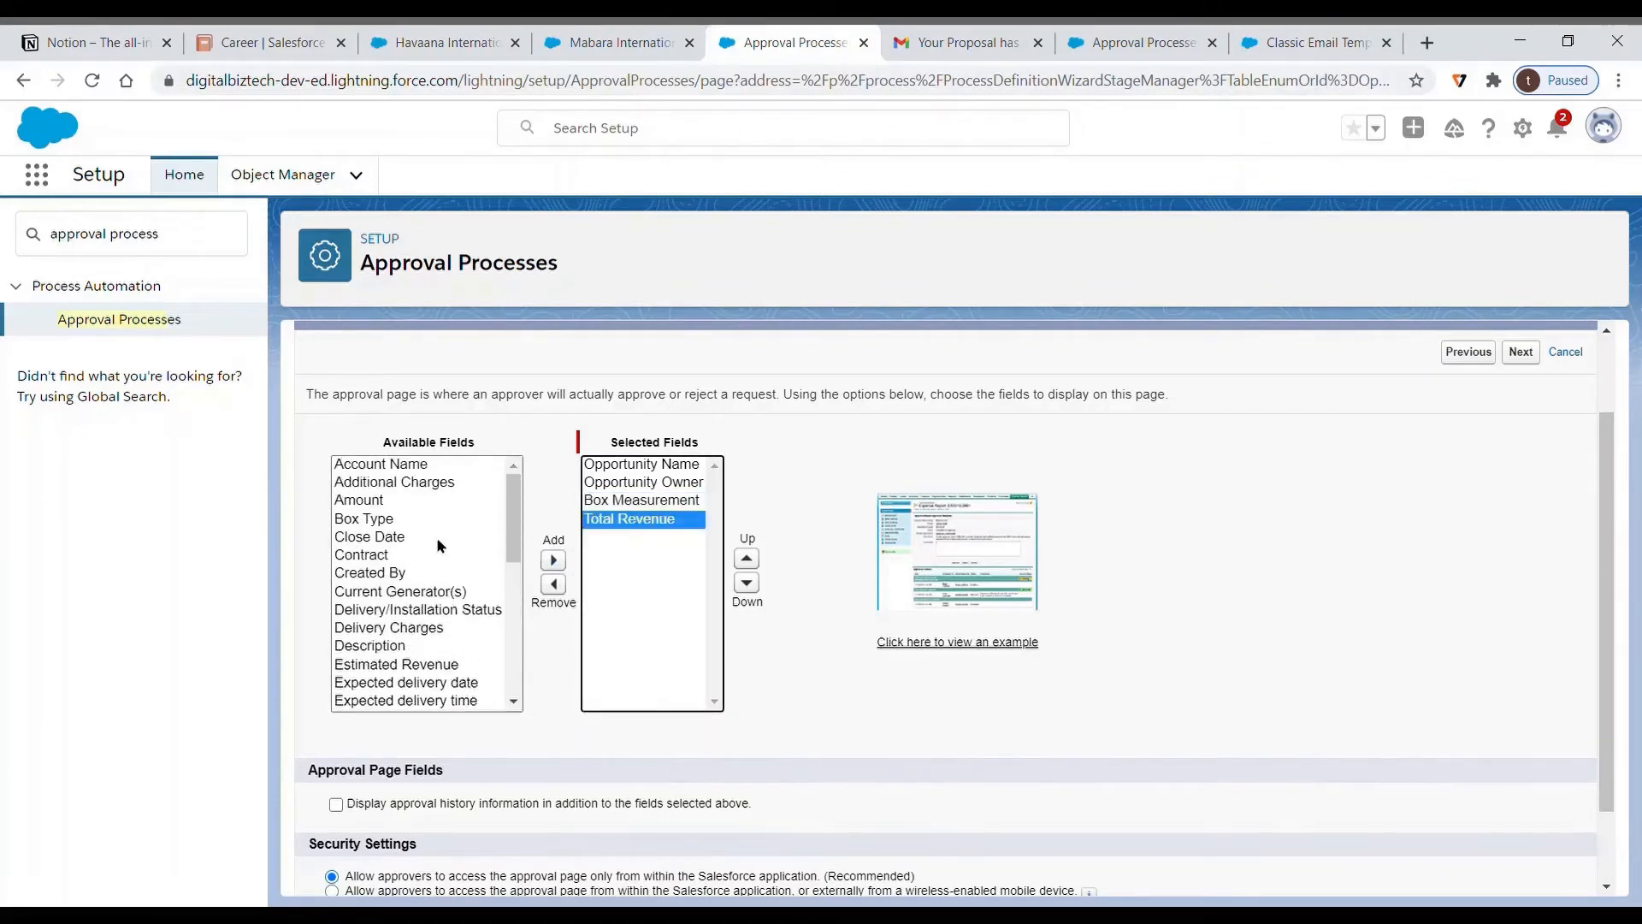
left_click(438, 466)
left_click(553, 560)
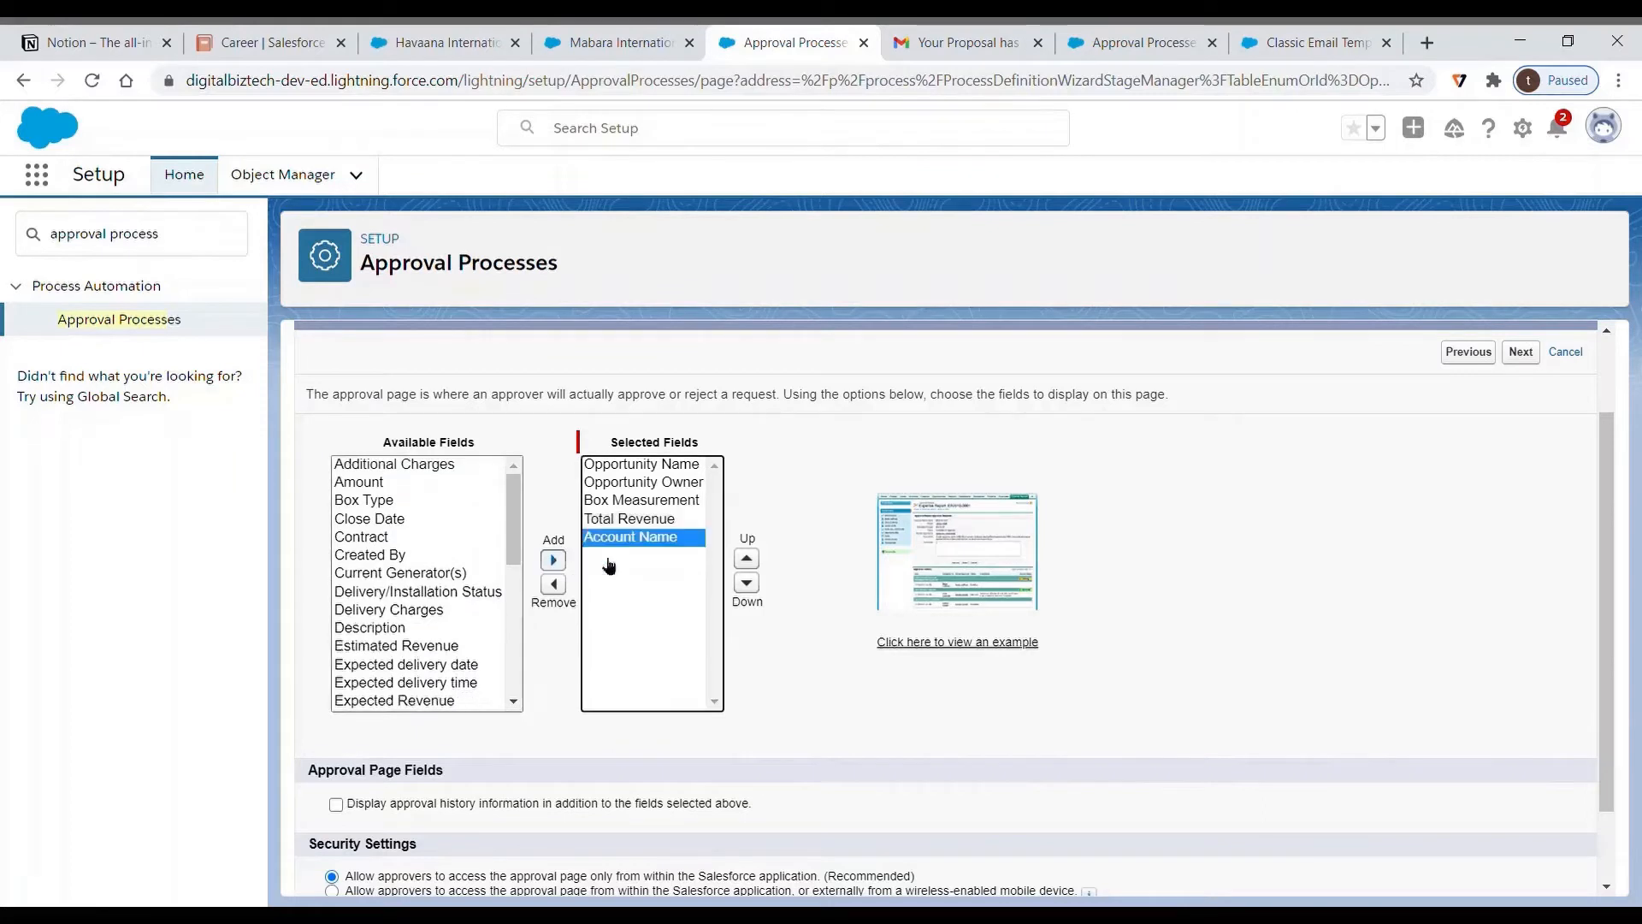
scroll(1152, 624, "down", 2)
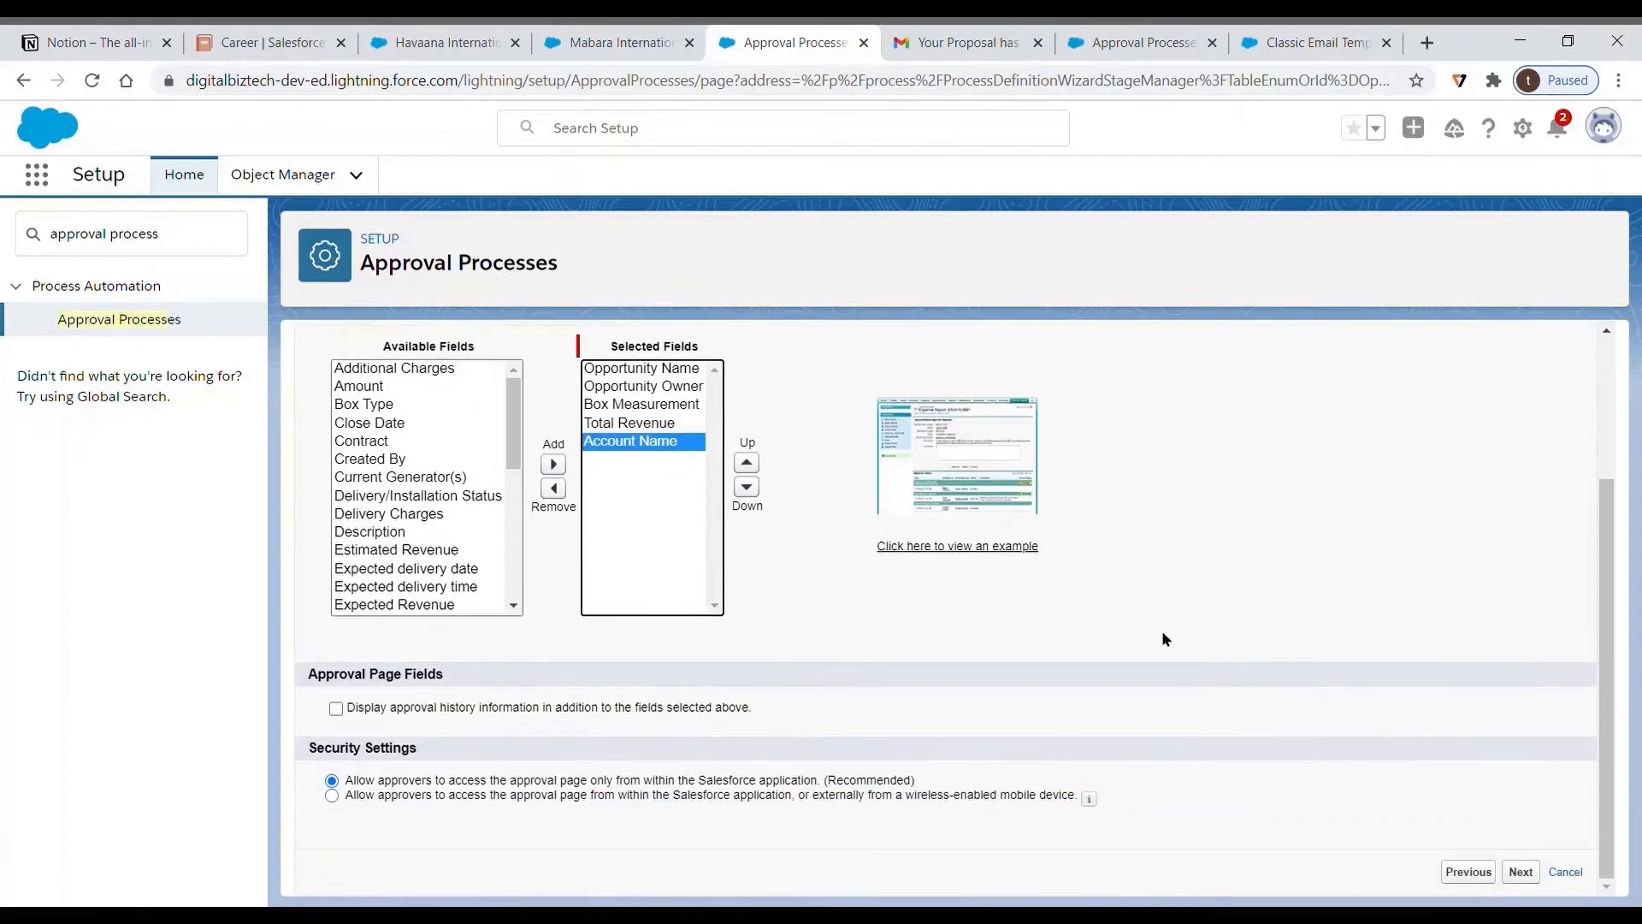
left_click(1521, 871)
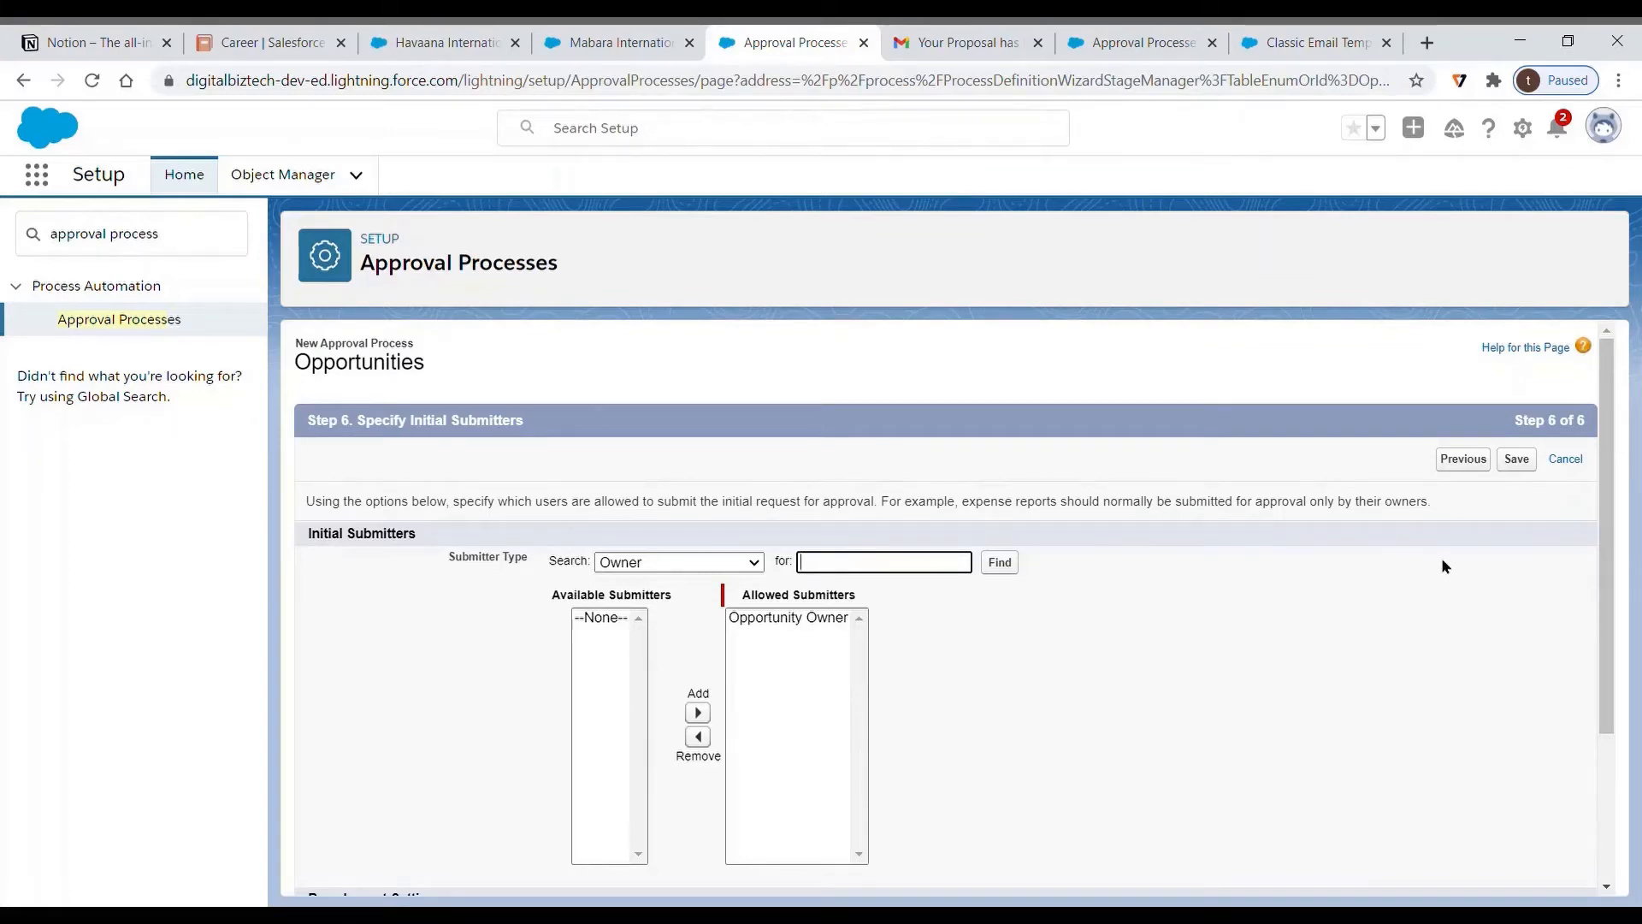
- Save the process with Opportunity Owner as the allowed submitter, and open Approval Process 1 from the approval process list
scroll(1444, 566, "down", 1)
left_click(1521, 360)
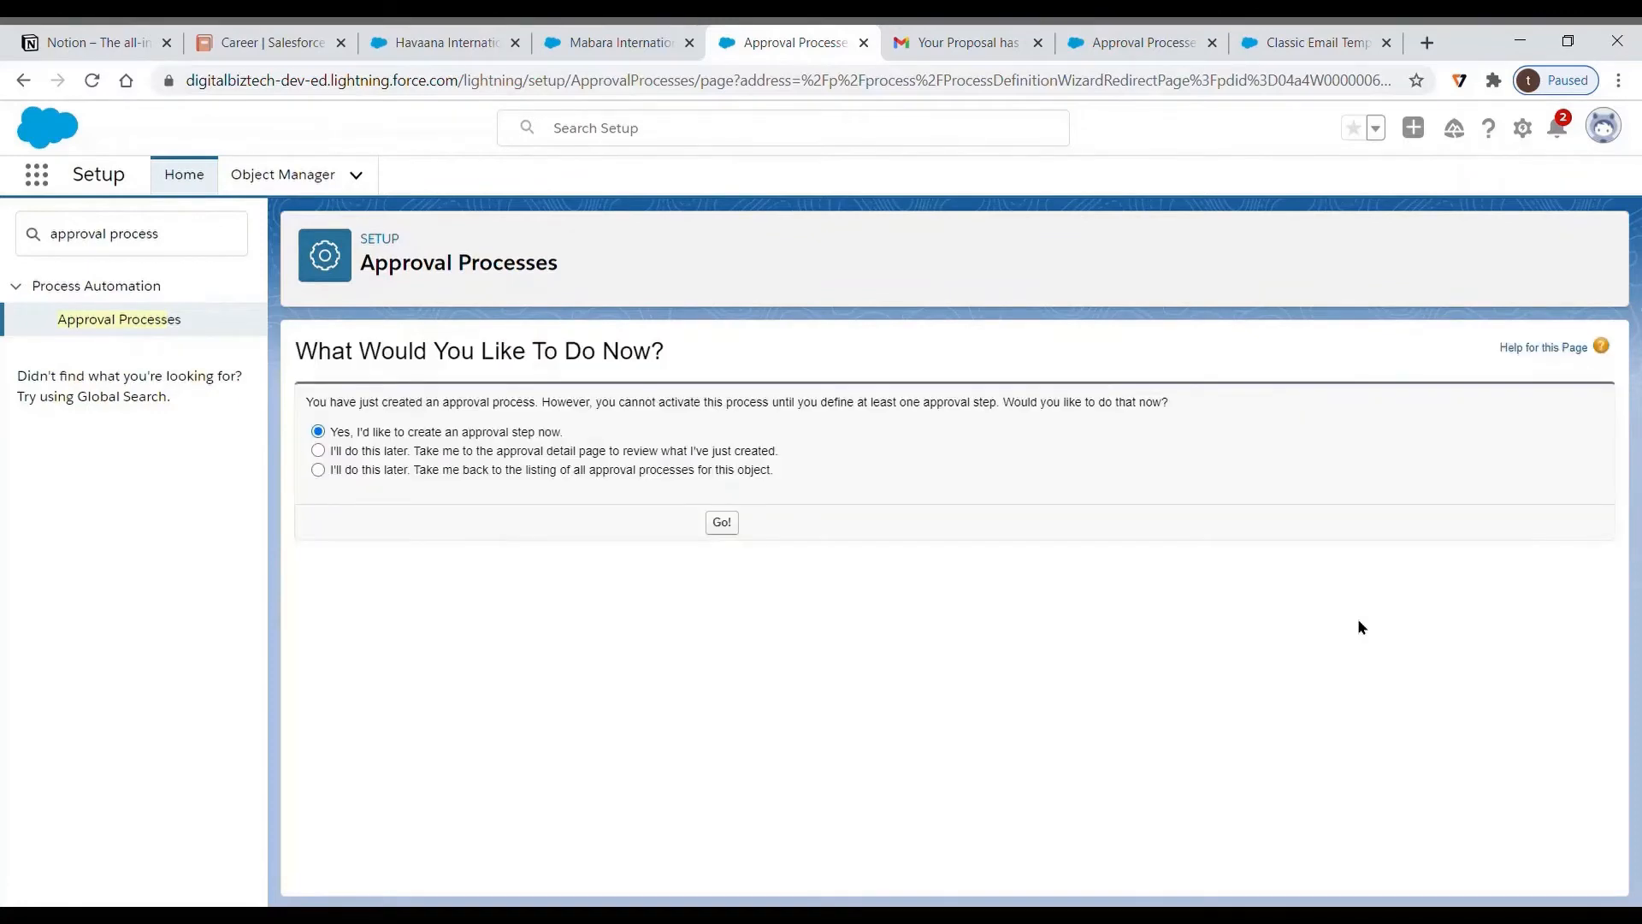
left_click(566, 472)
left_click(736, 524)
scroll(1197, 645, "down", 2)
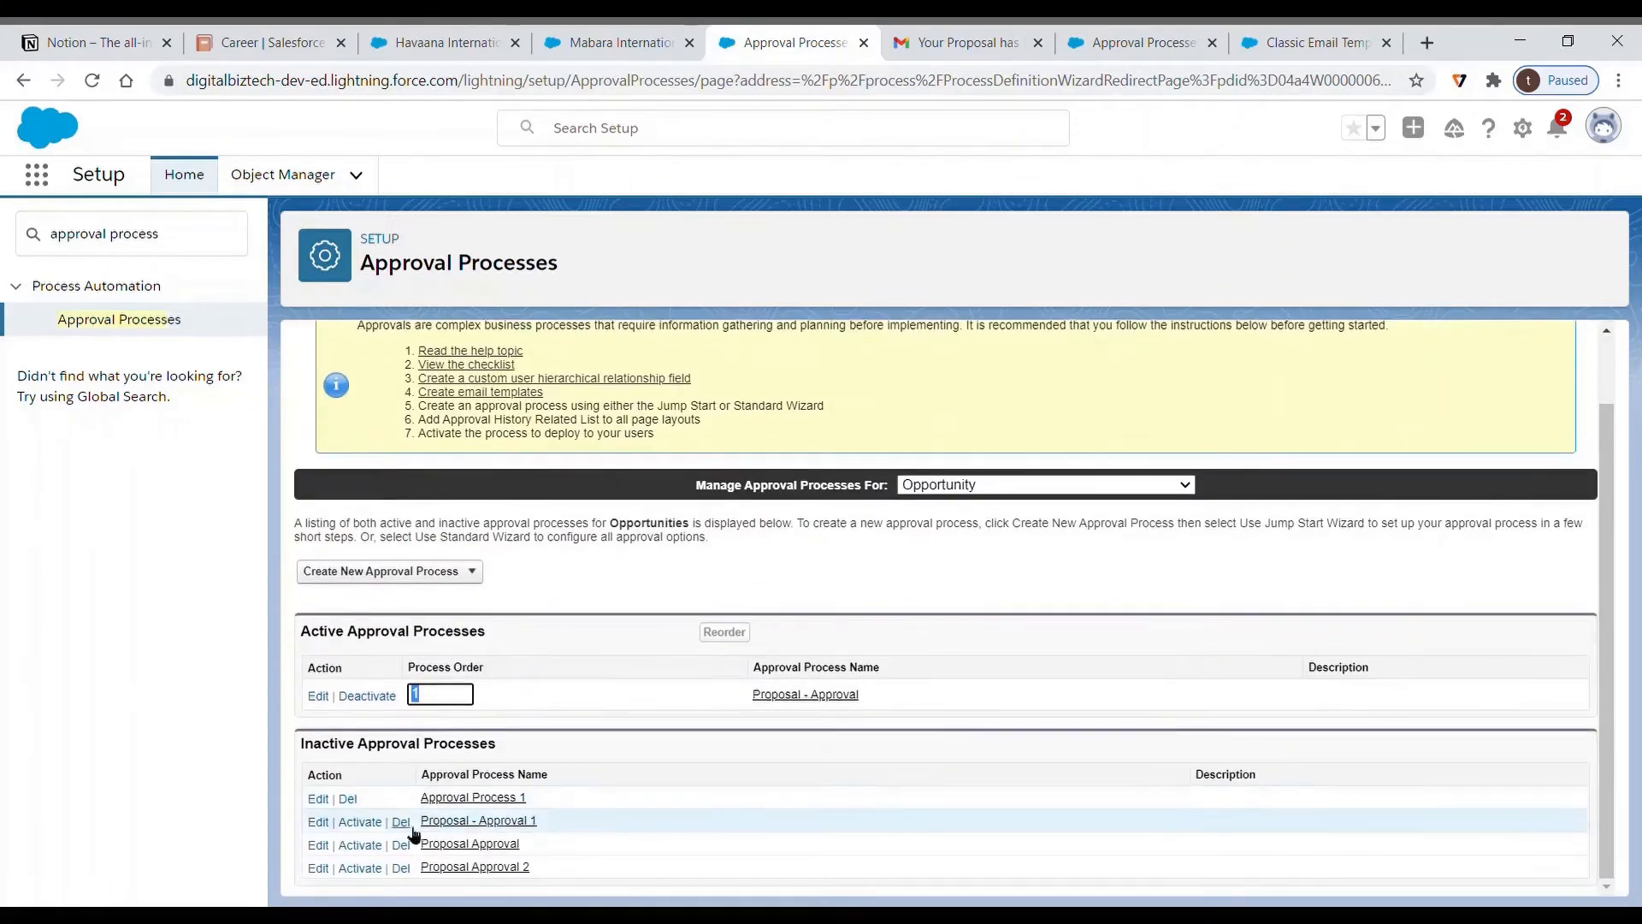
left_click(445, 795)
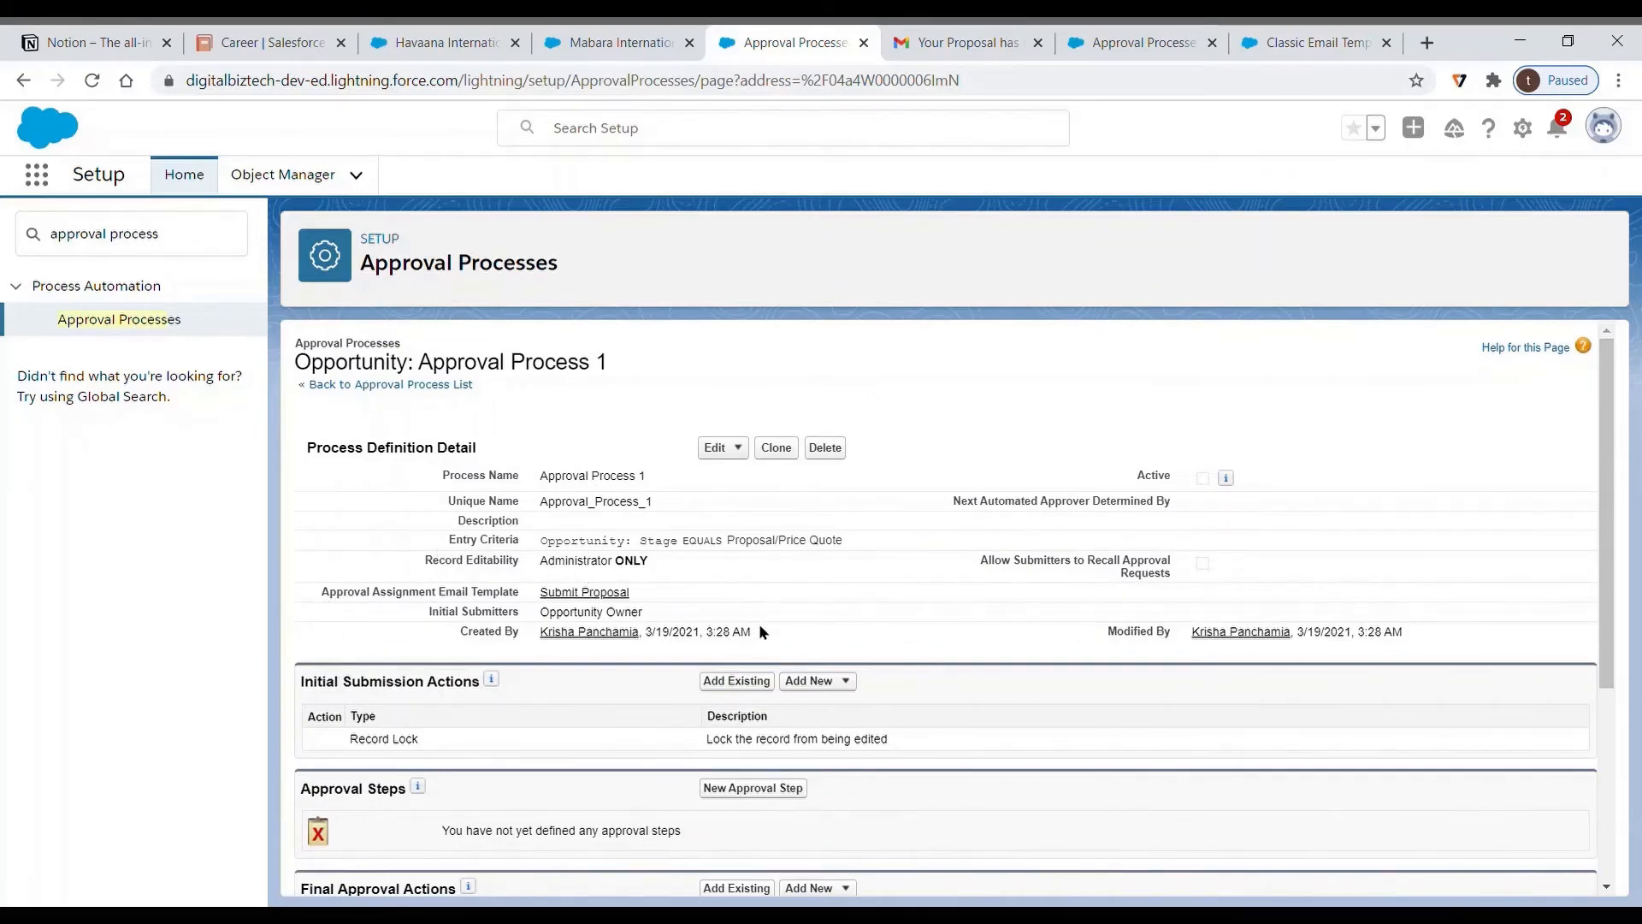
- Create a new approval step named "Product Manager" with step number 1 in Approval Process 1
scroll(760, 633, "down", 4)
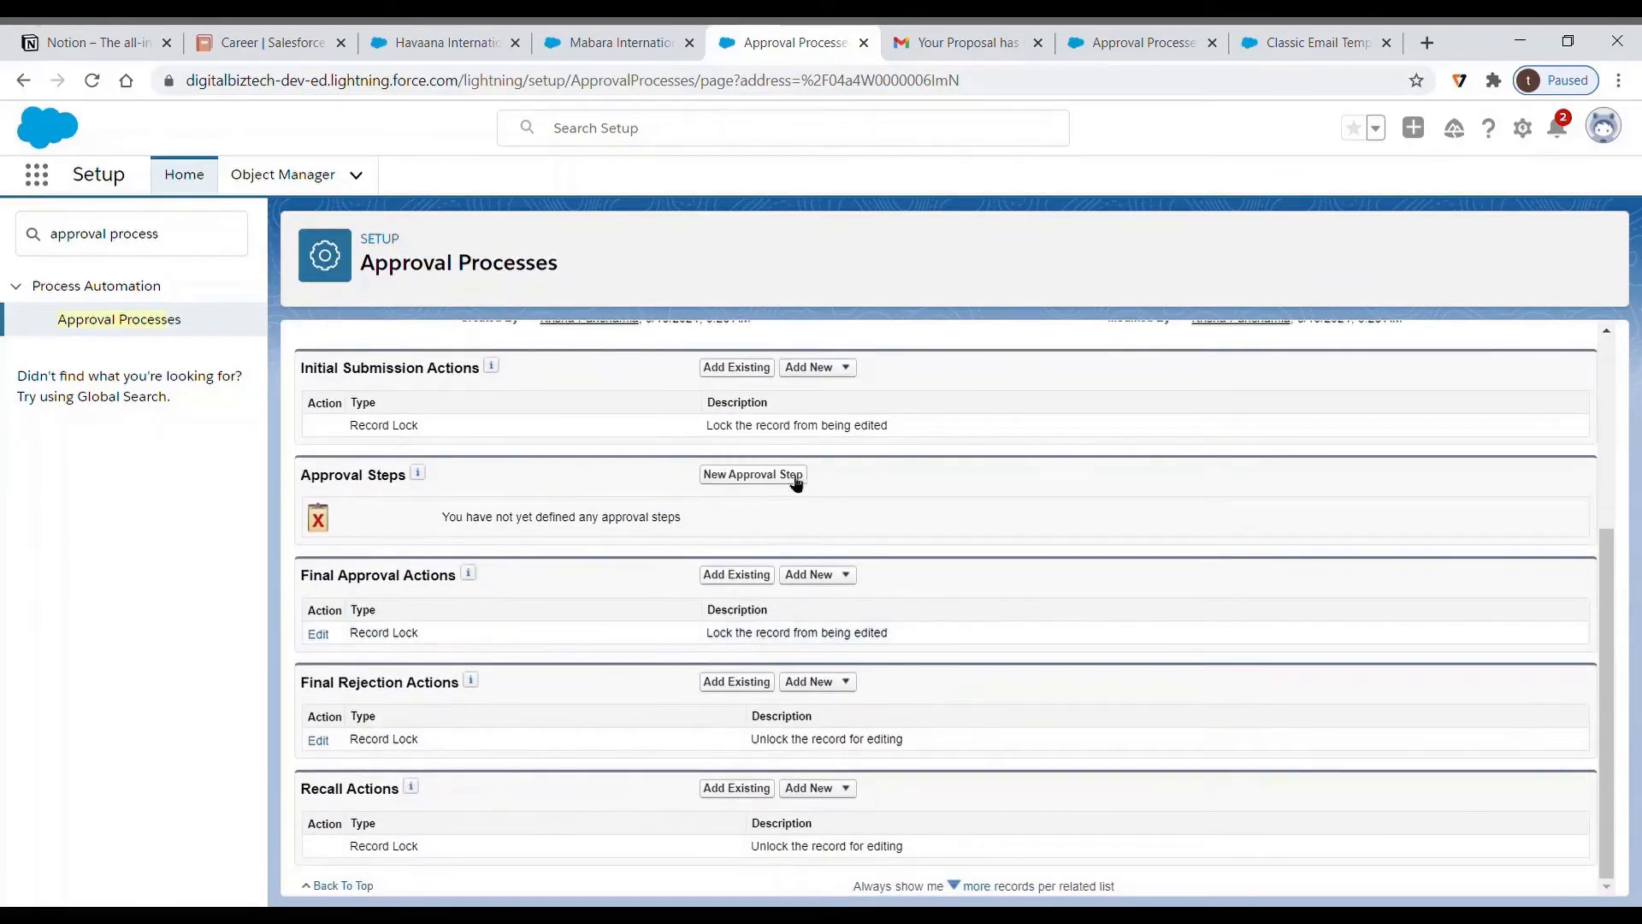
left_click(795, 479)
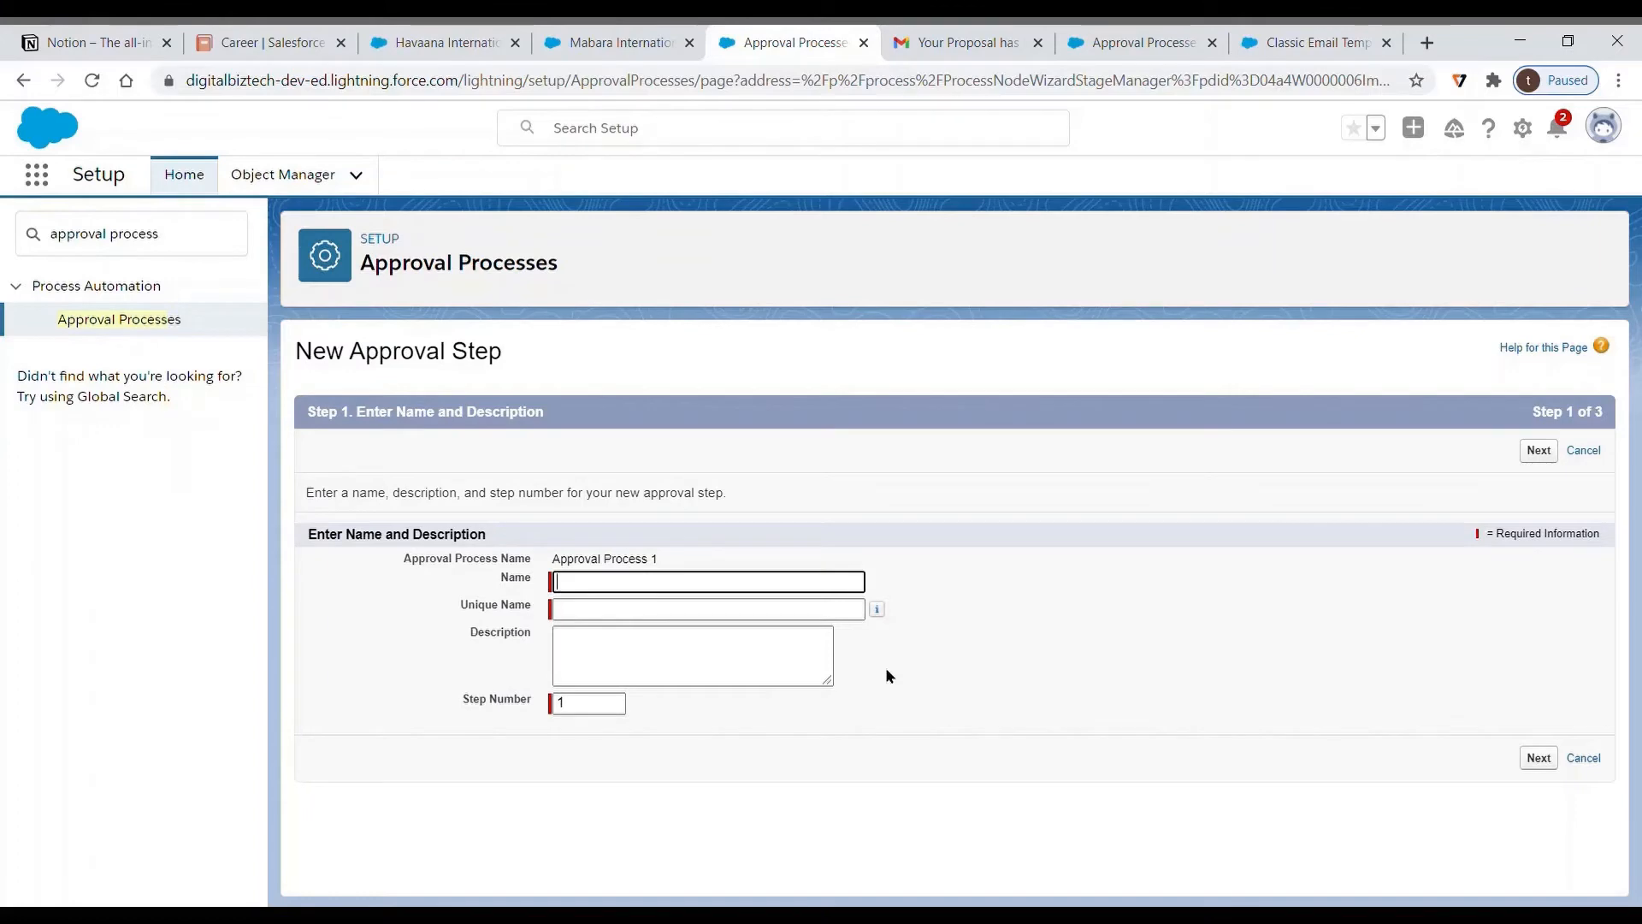
type("Product Manager")
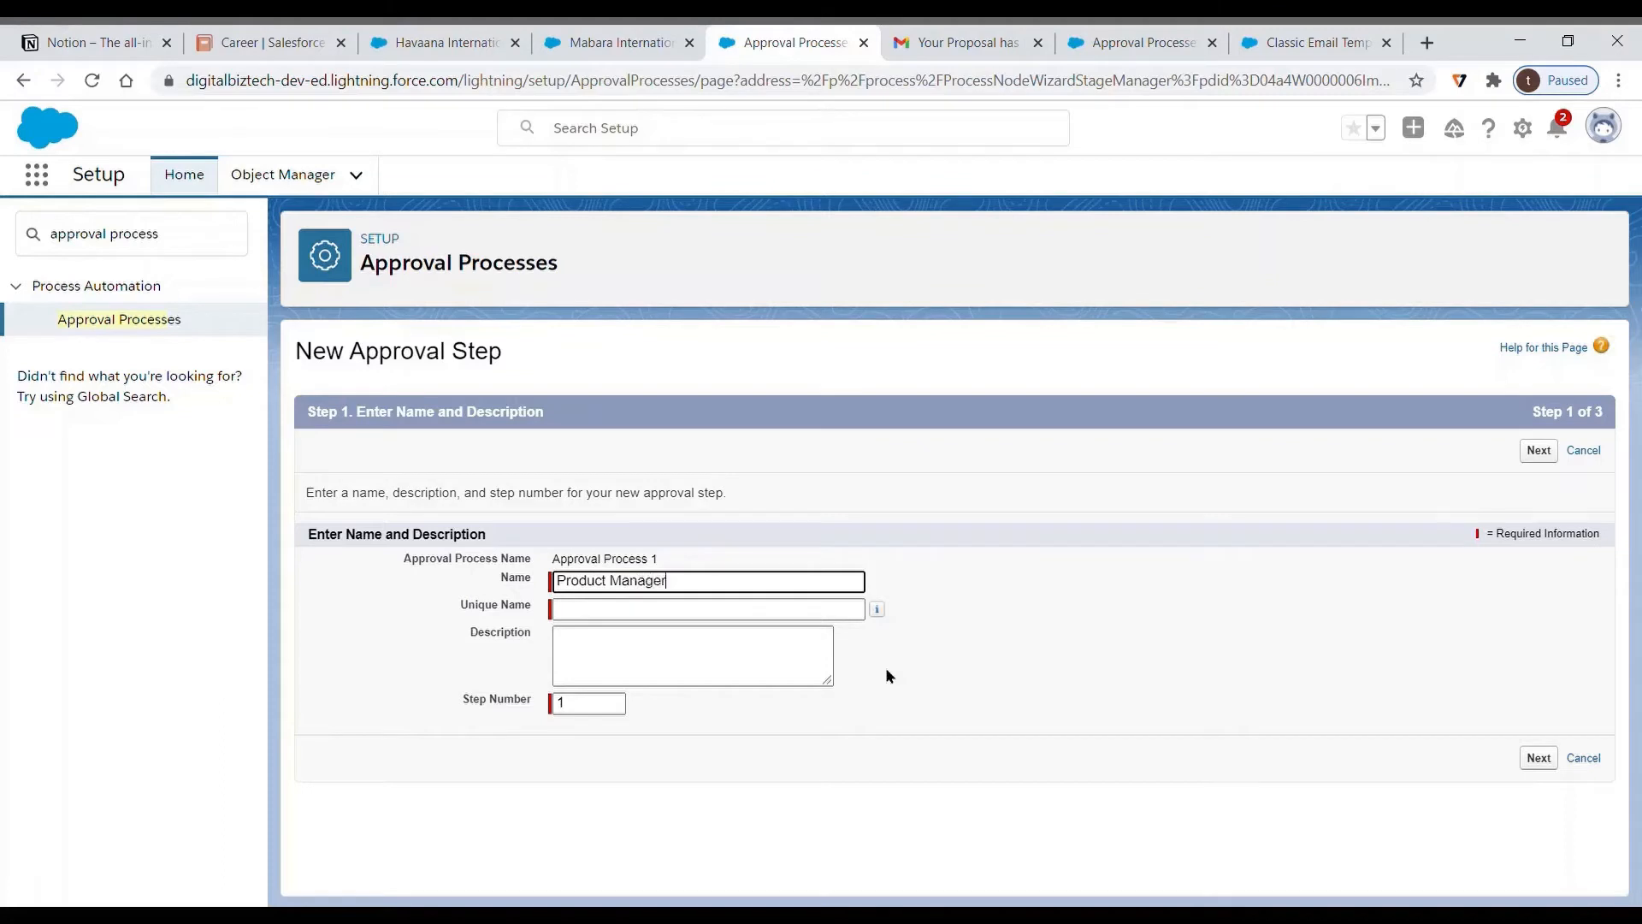
left_click(1177, 649)
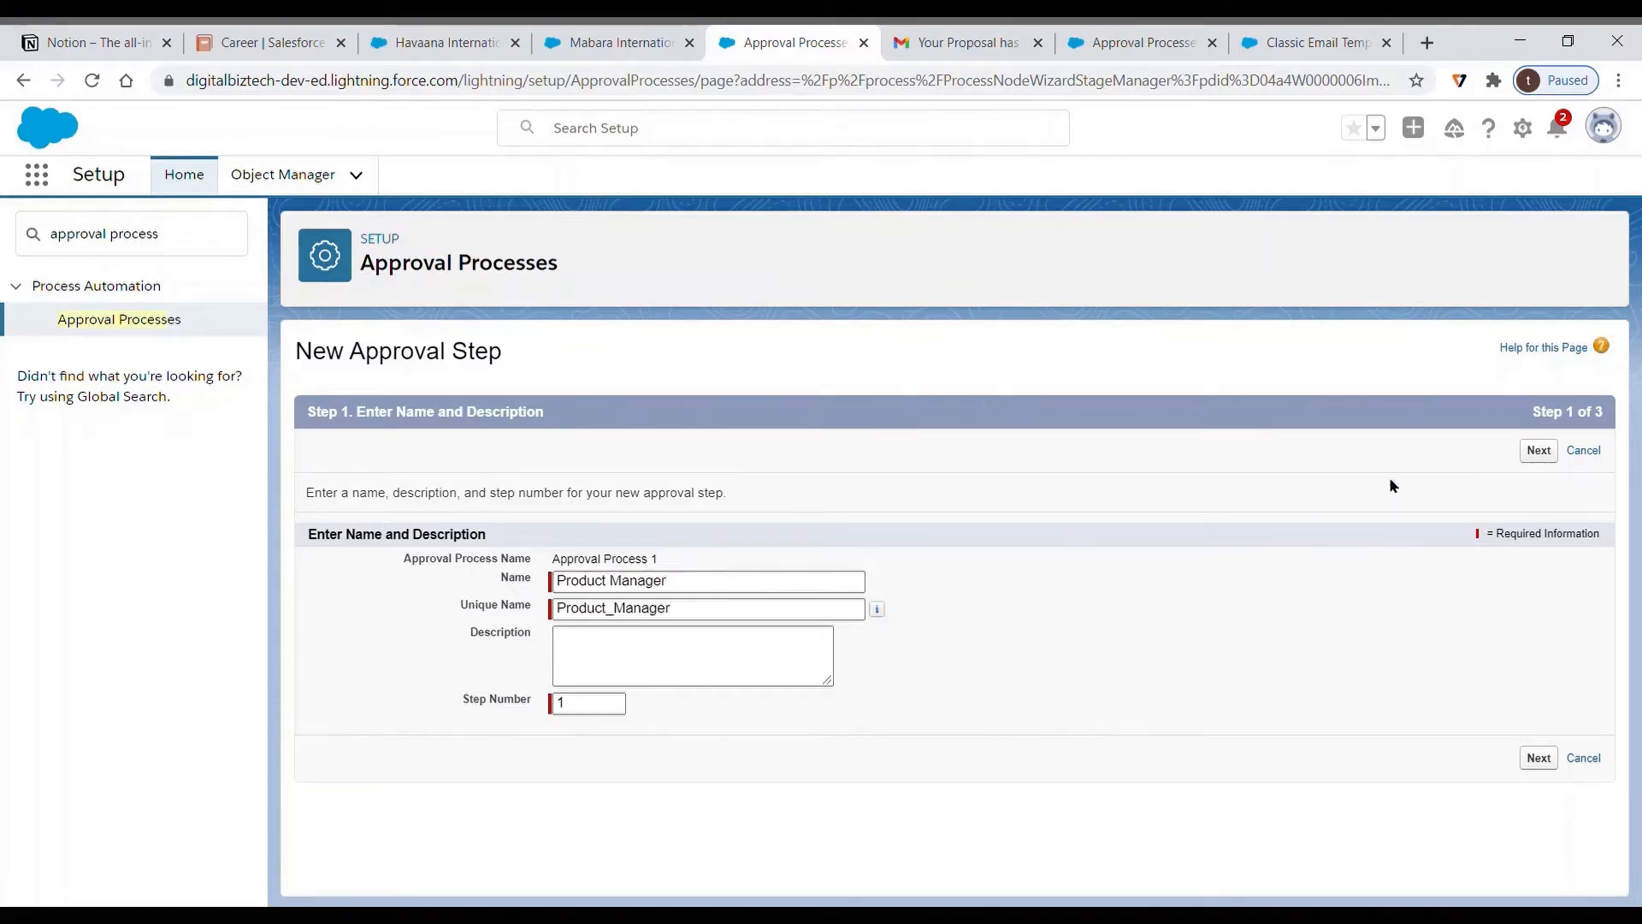
left_click(1544, 455)
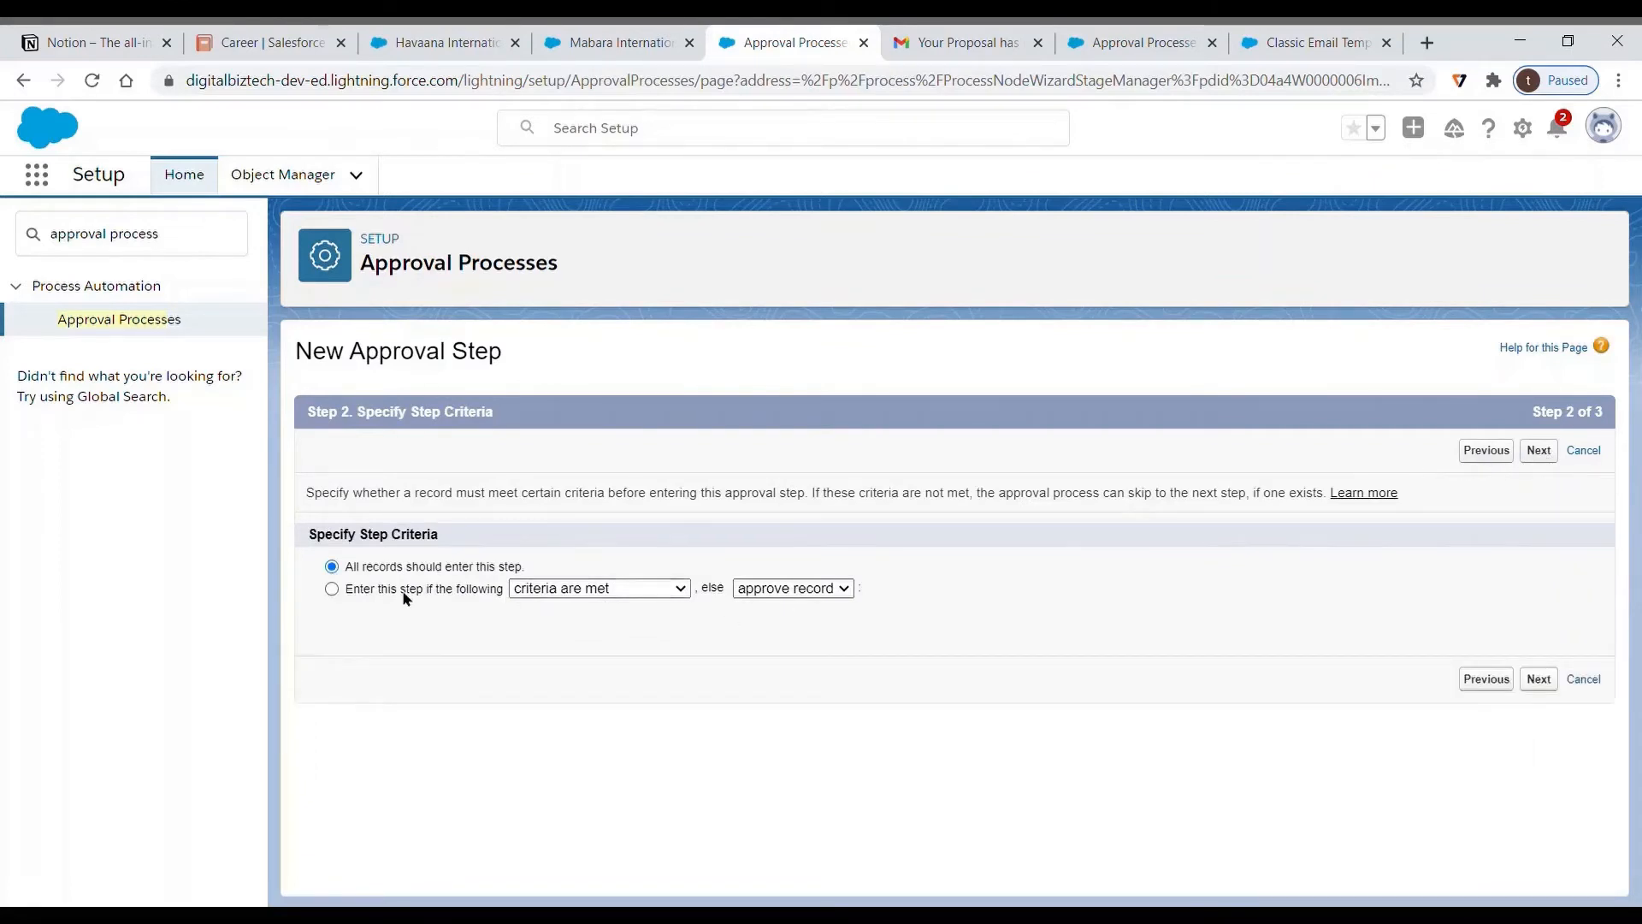
- Restrict entry to the Product Manager step with a criterion of Opportunity: Total Revenue greater than 950, otherwise approving the record
left_click(455, 588)
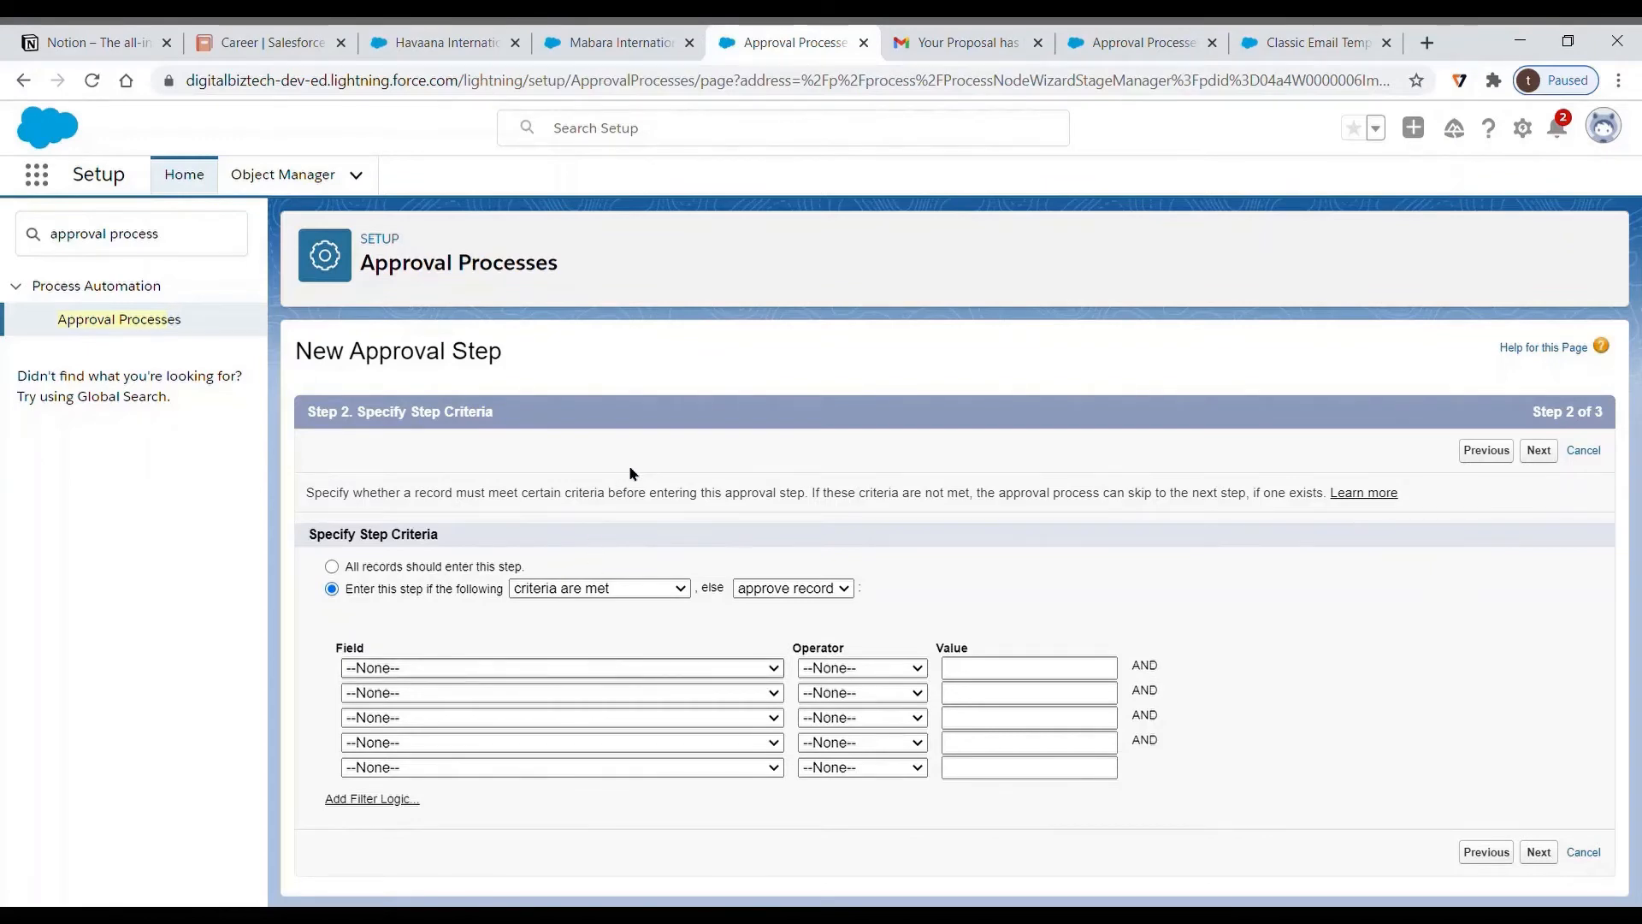
left_click(584, 594)
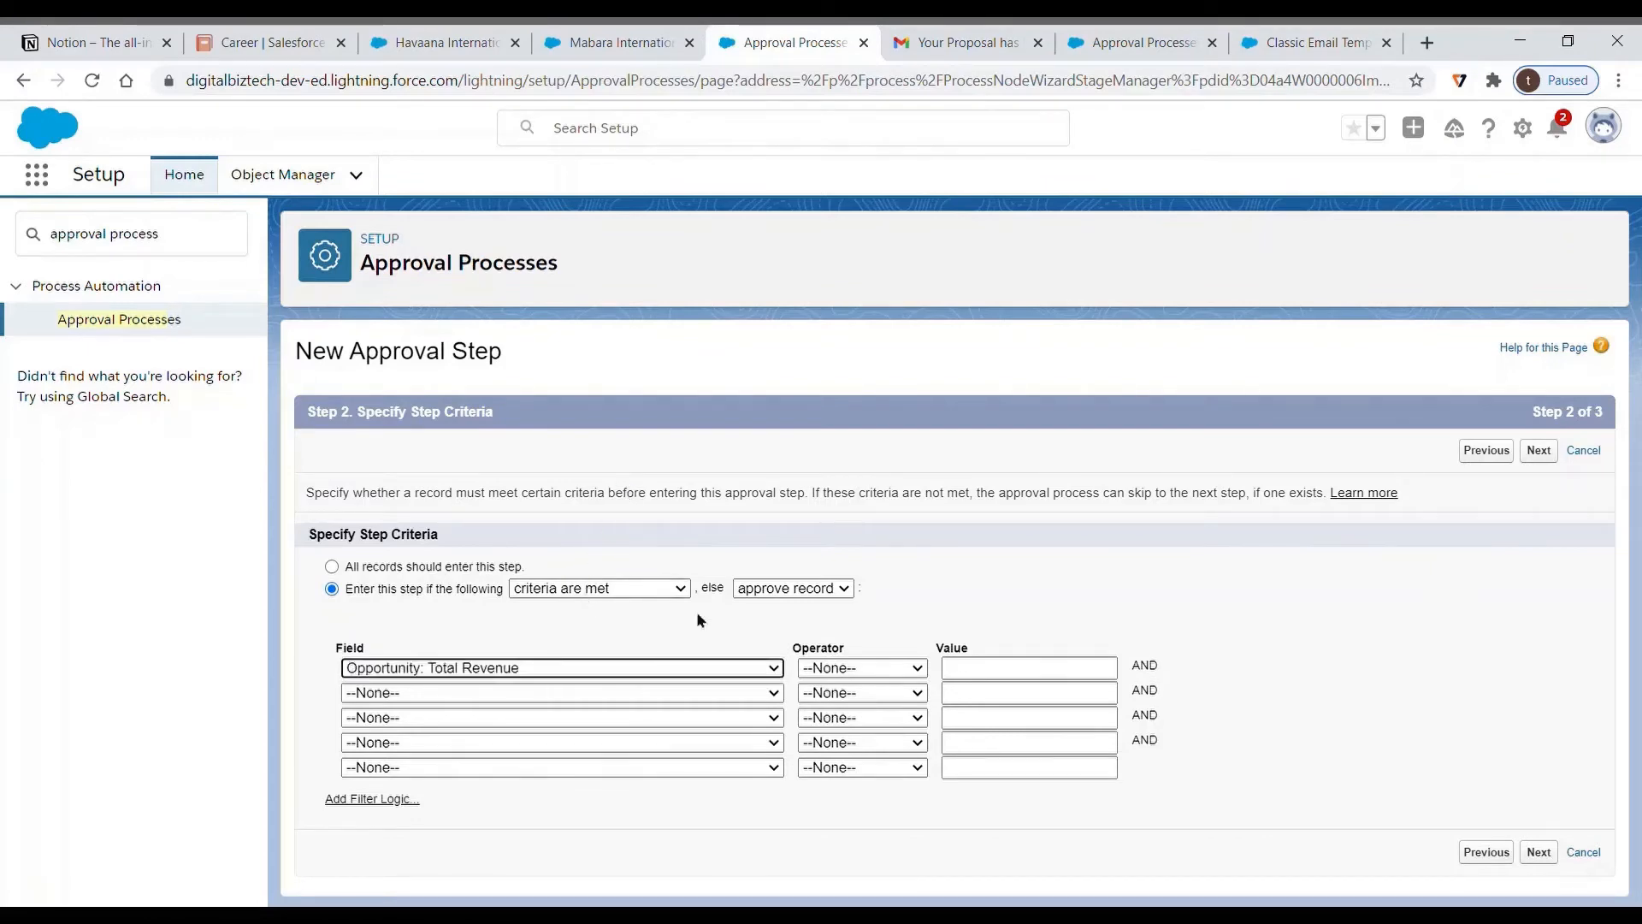
left_click(843, 665)
left_click(885, 763)
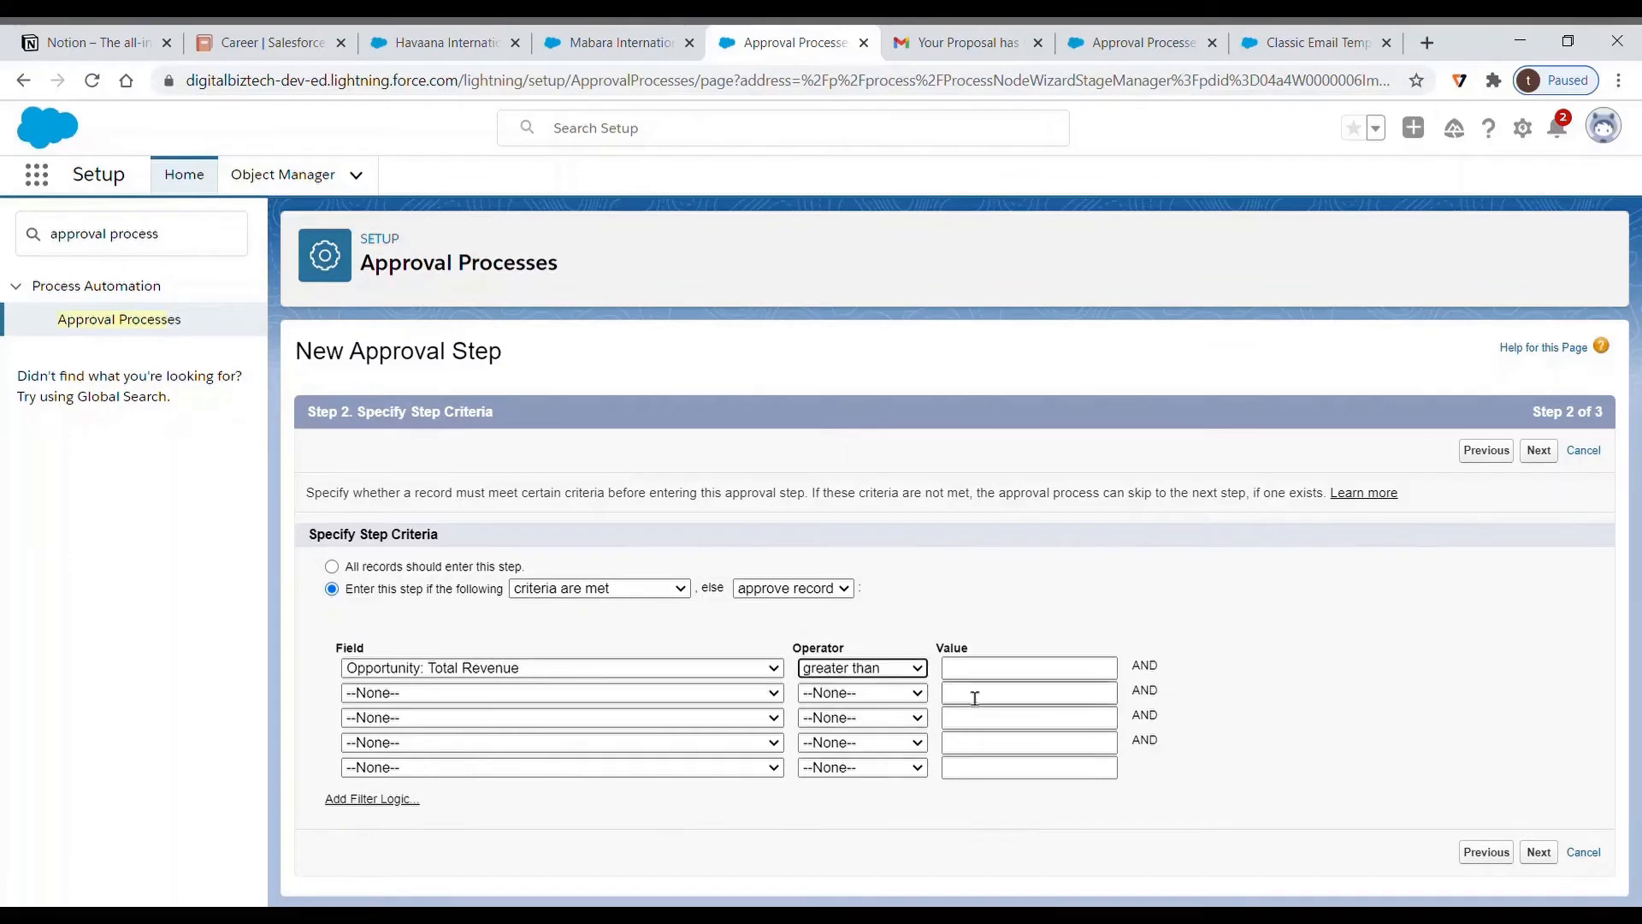
left_click(993, 674)
type("9")
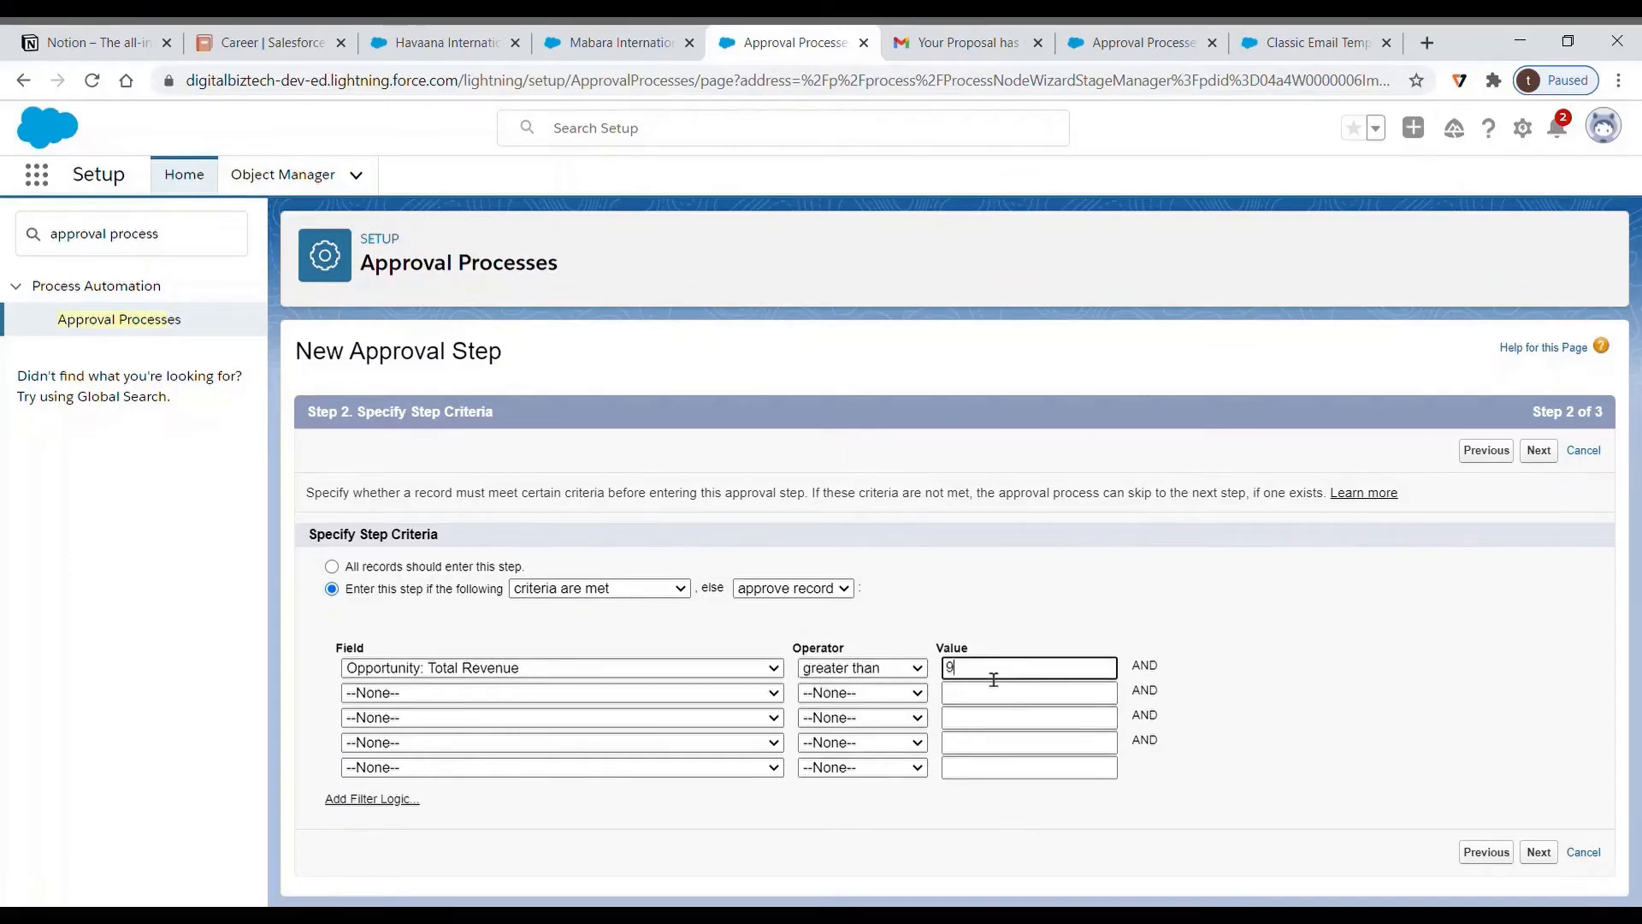
type("50")
left_click(1220, 637)
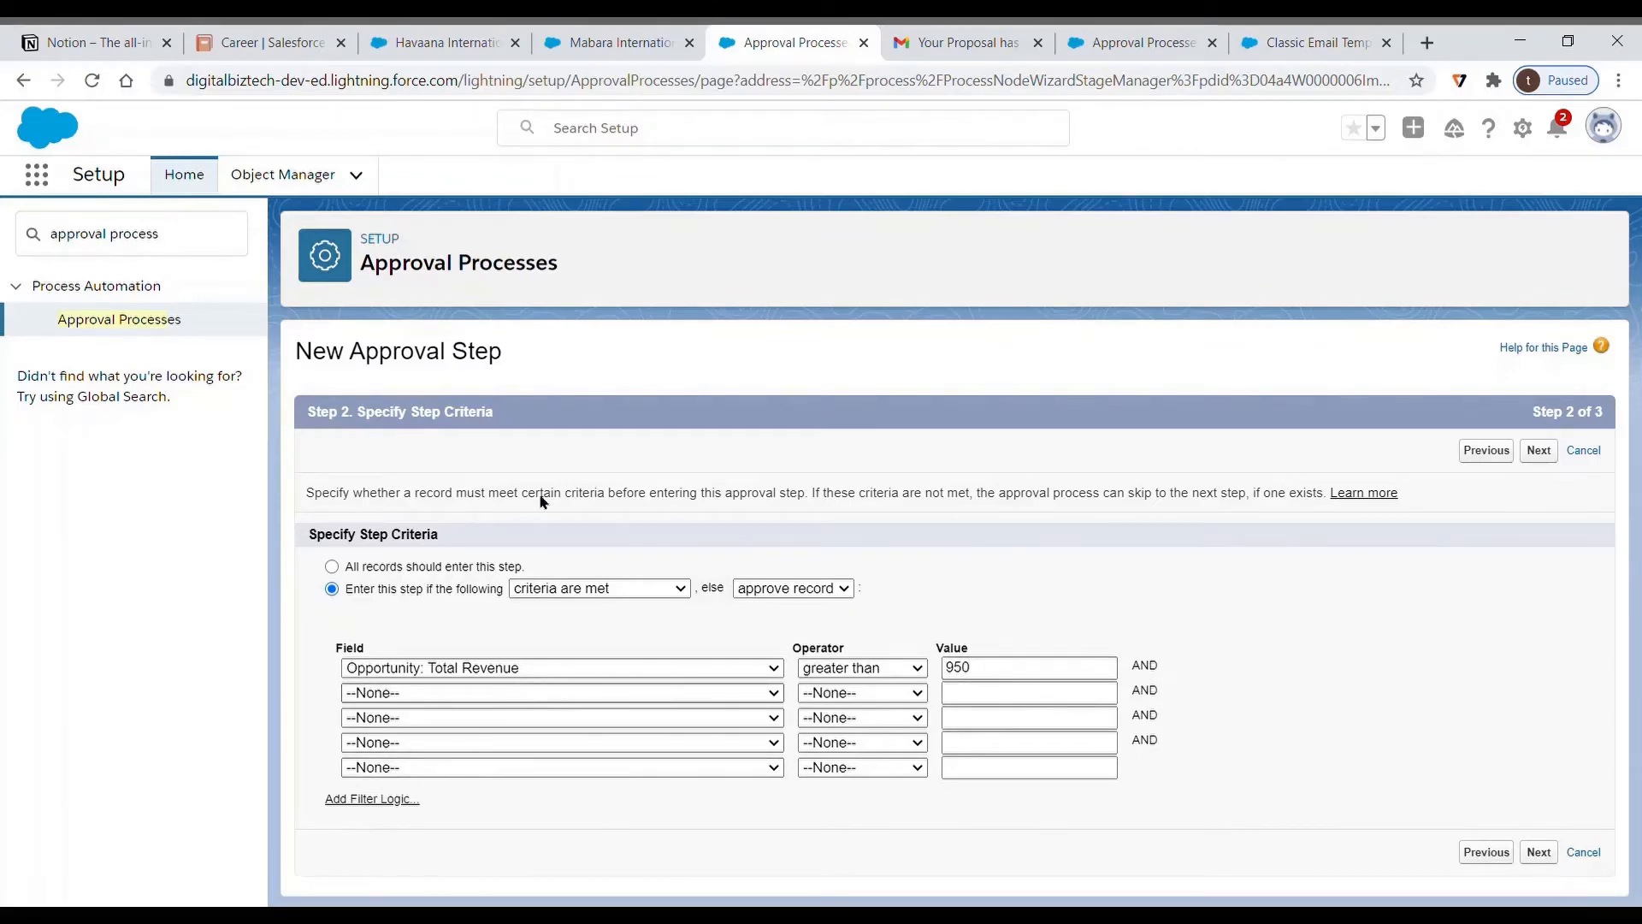
- Add a second step criterion requiring Opportunity: Box Type to equal Coated Kraft
left_click(583, 419)
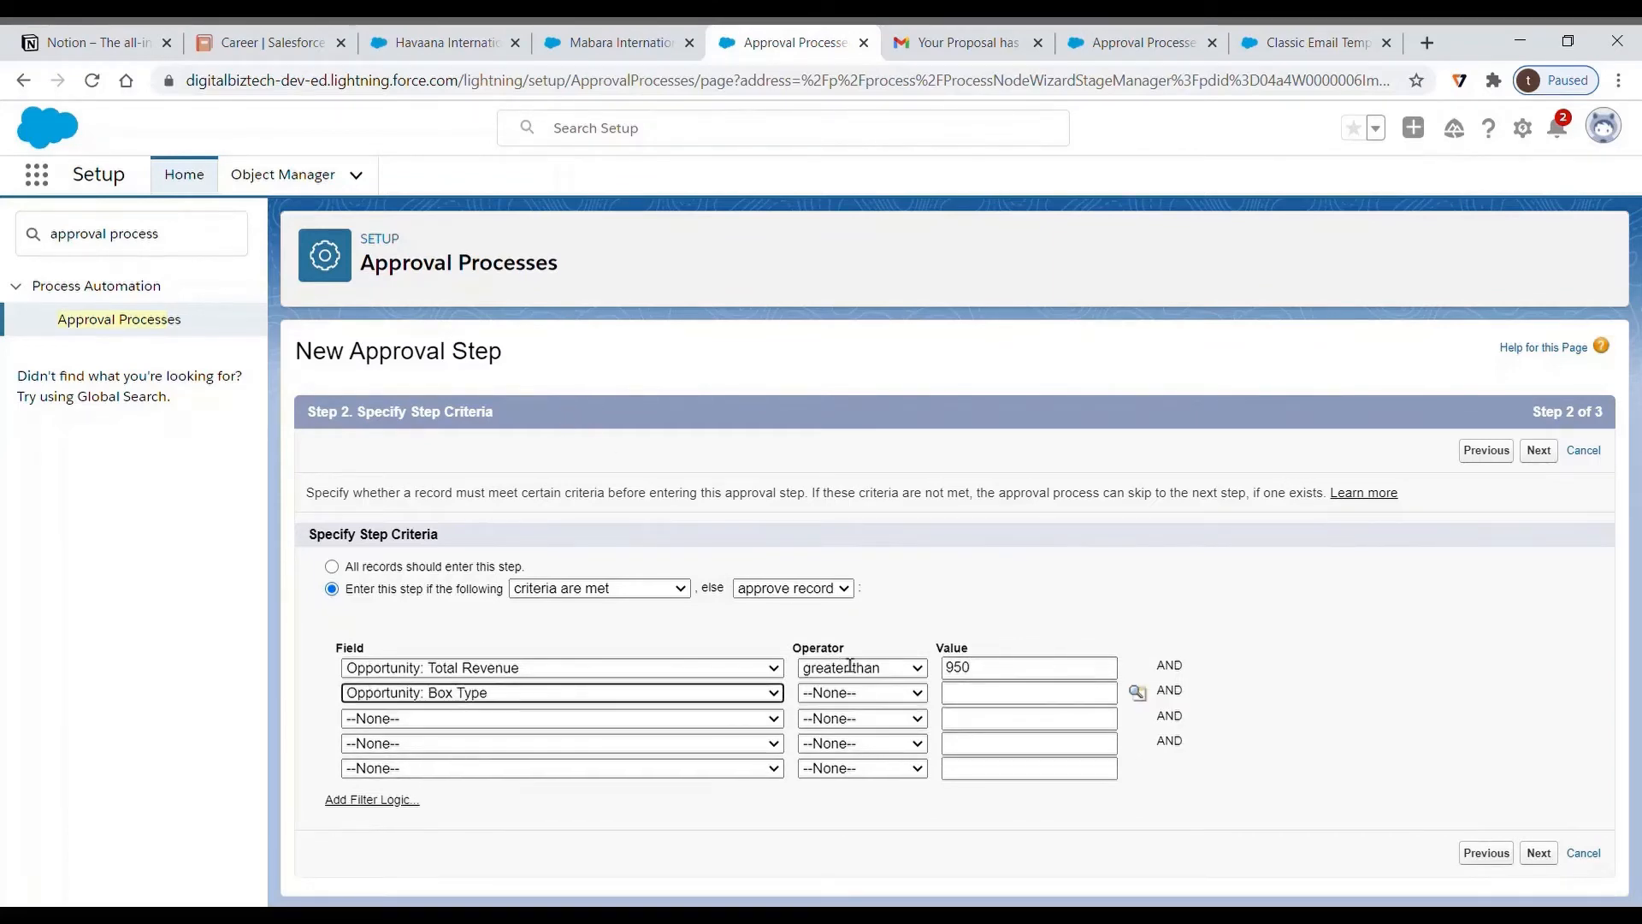
left_click(855, 694)
left_click(838, 732)
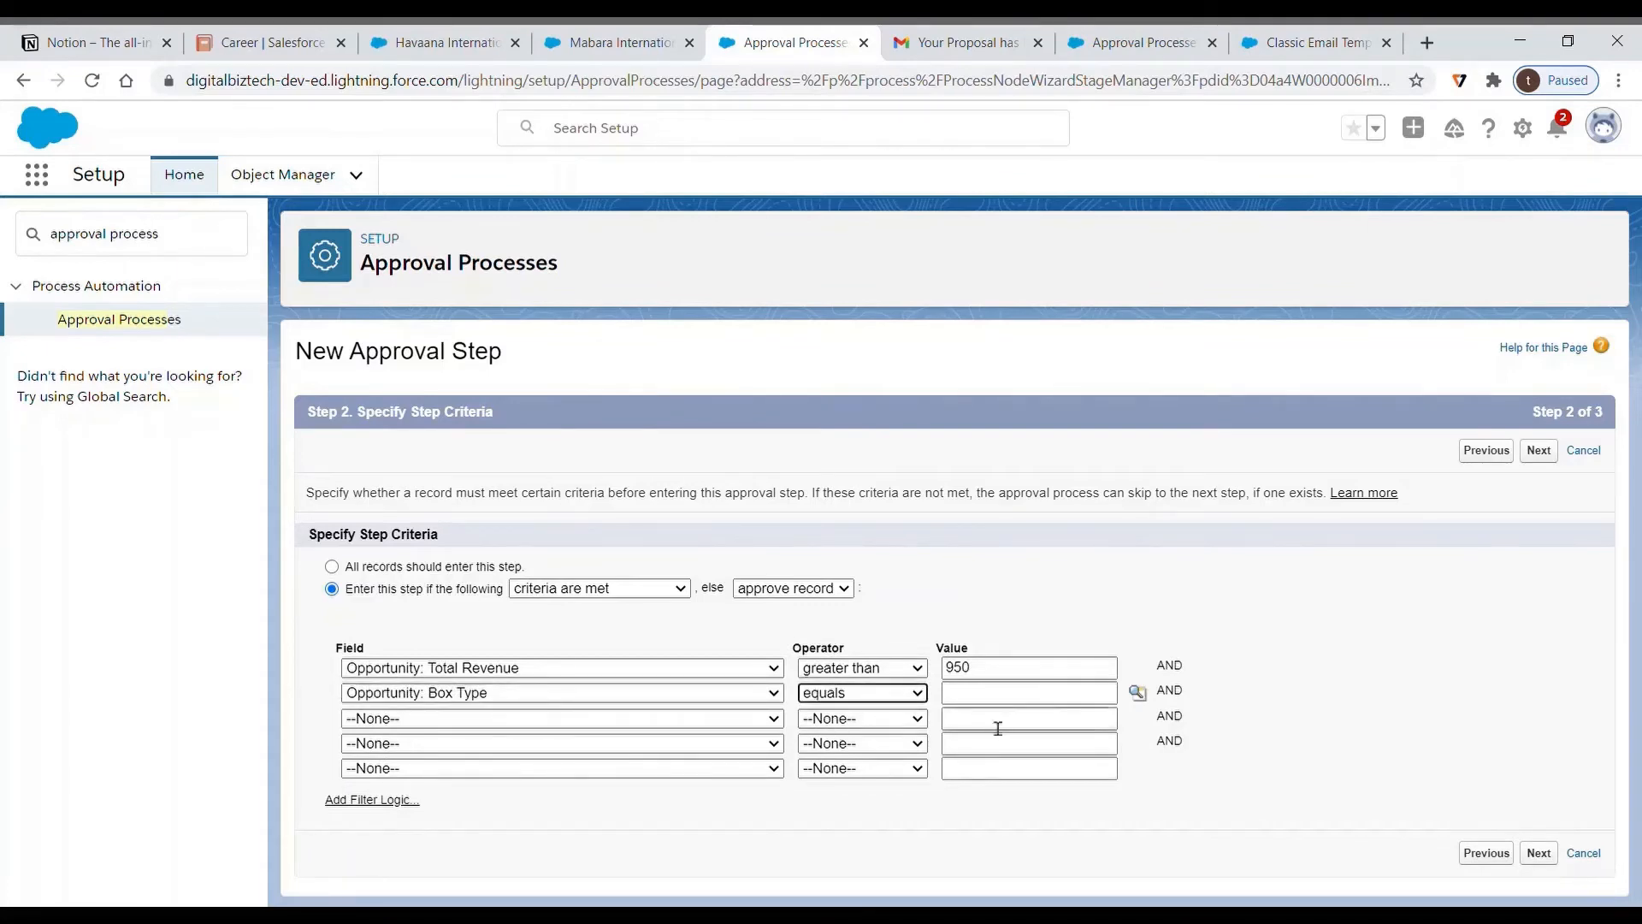
left_click(1139, 693)
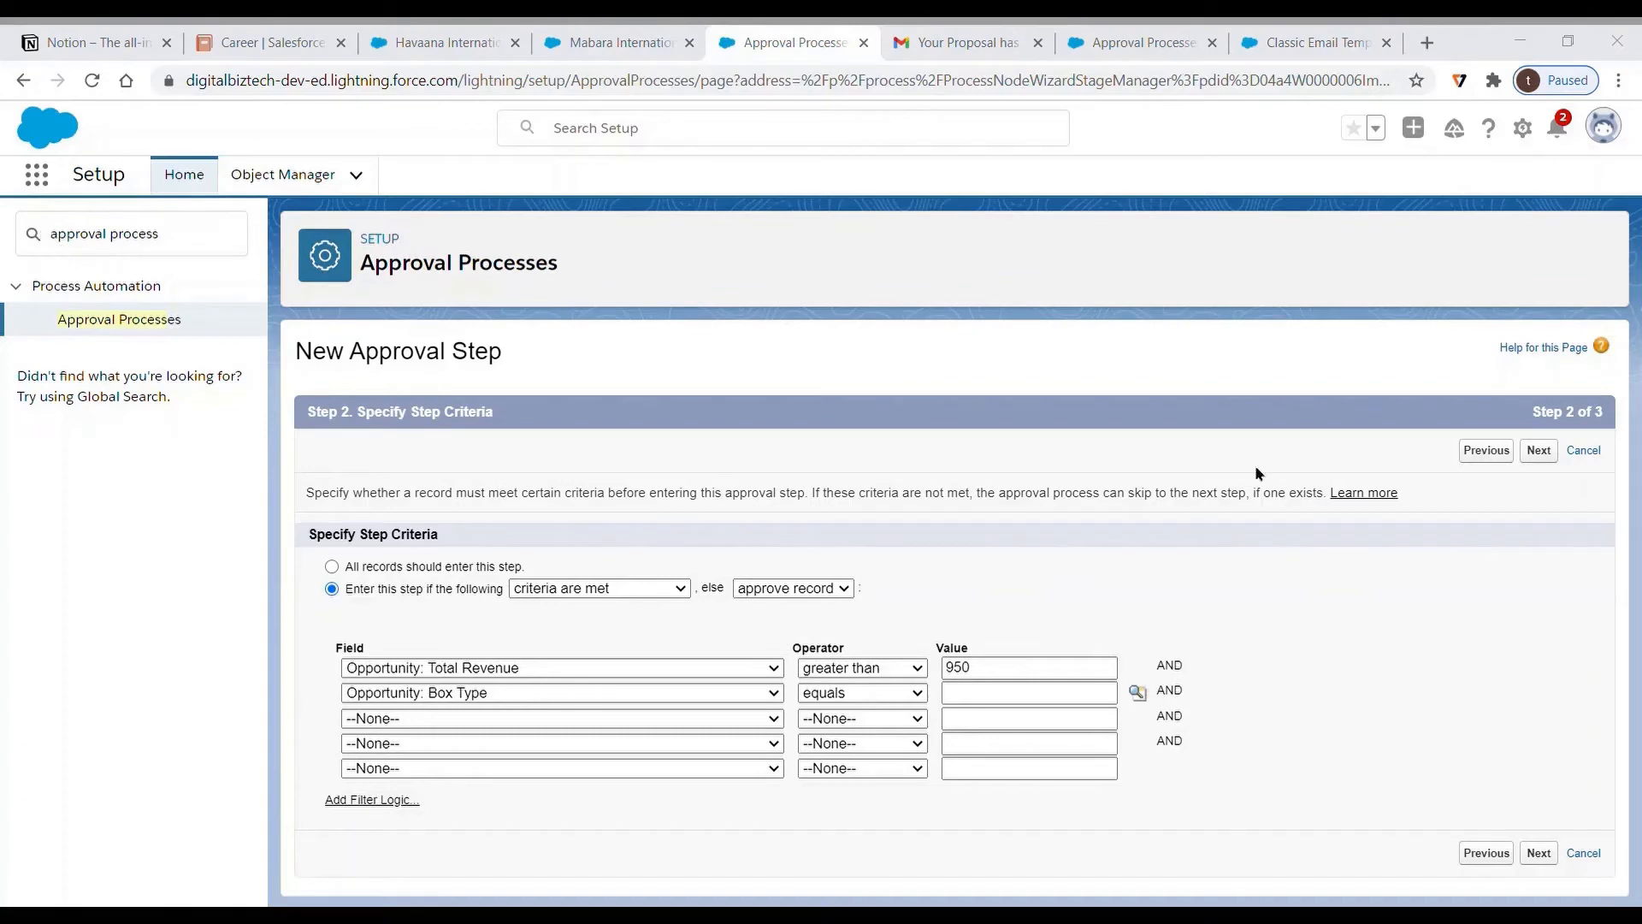
left_click(326, 307)
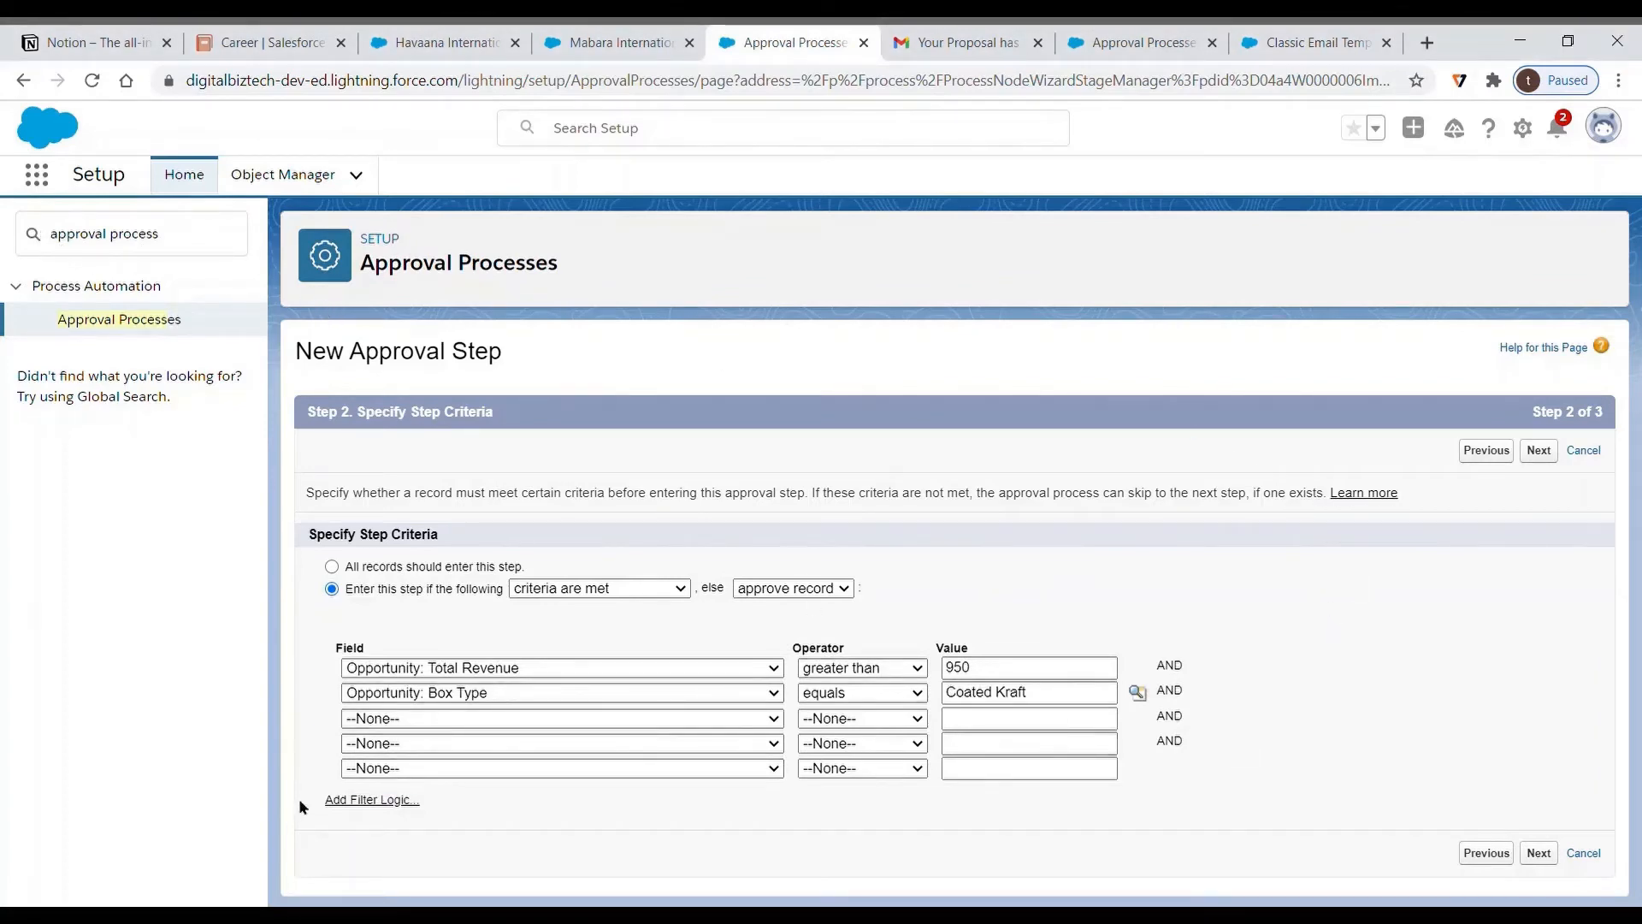
- Add filter logic "1 OR 2" to the step criteria and continue to the approver selection
left_click(352, 799)
scroll(975, 703, "down", 3)
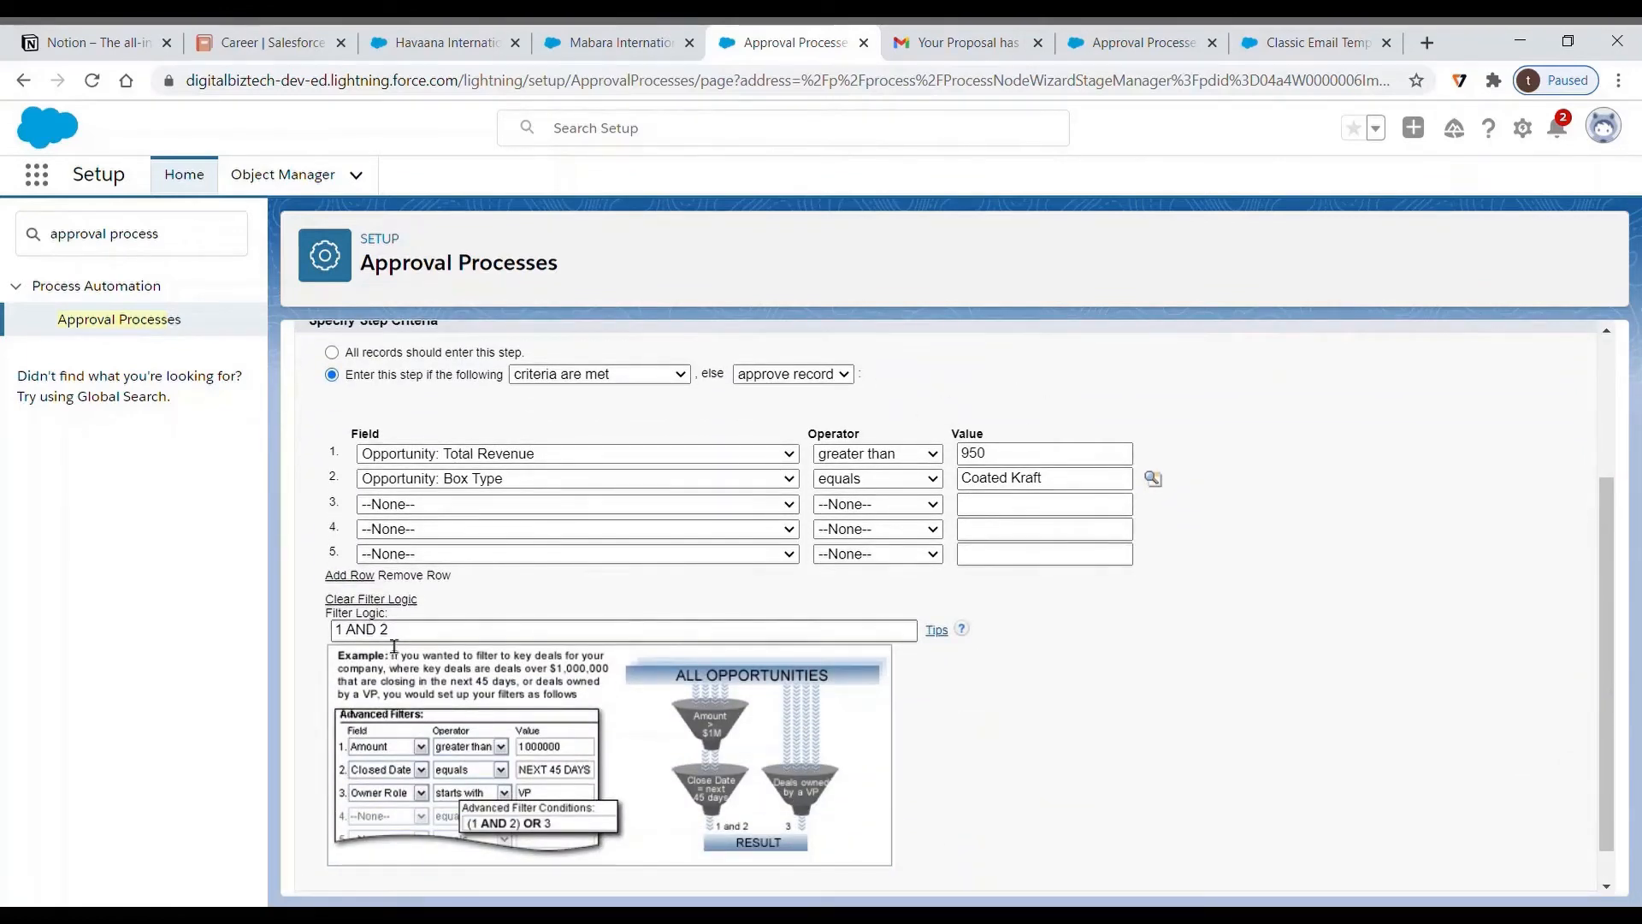
left_click(425, 637)
key("BackSpace")
key("BackSpace")
key("BackSpace")
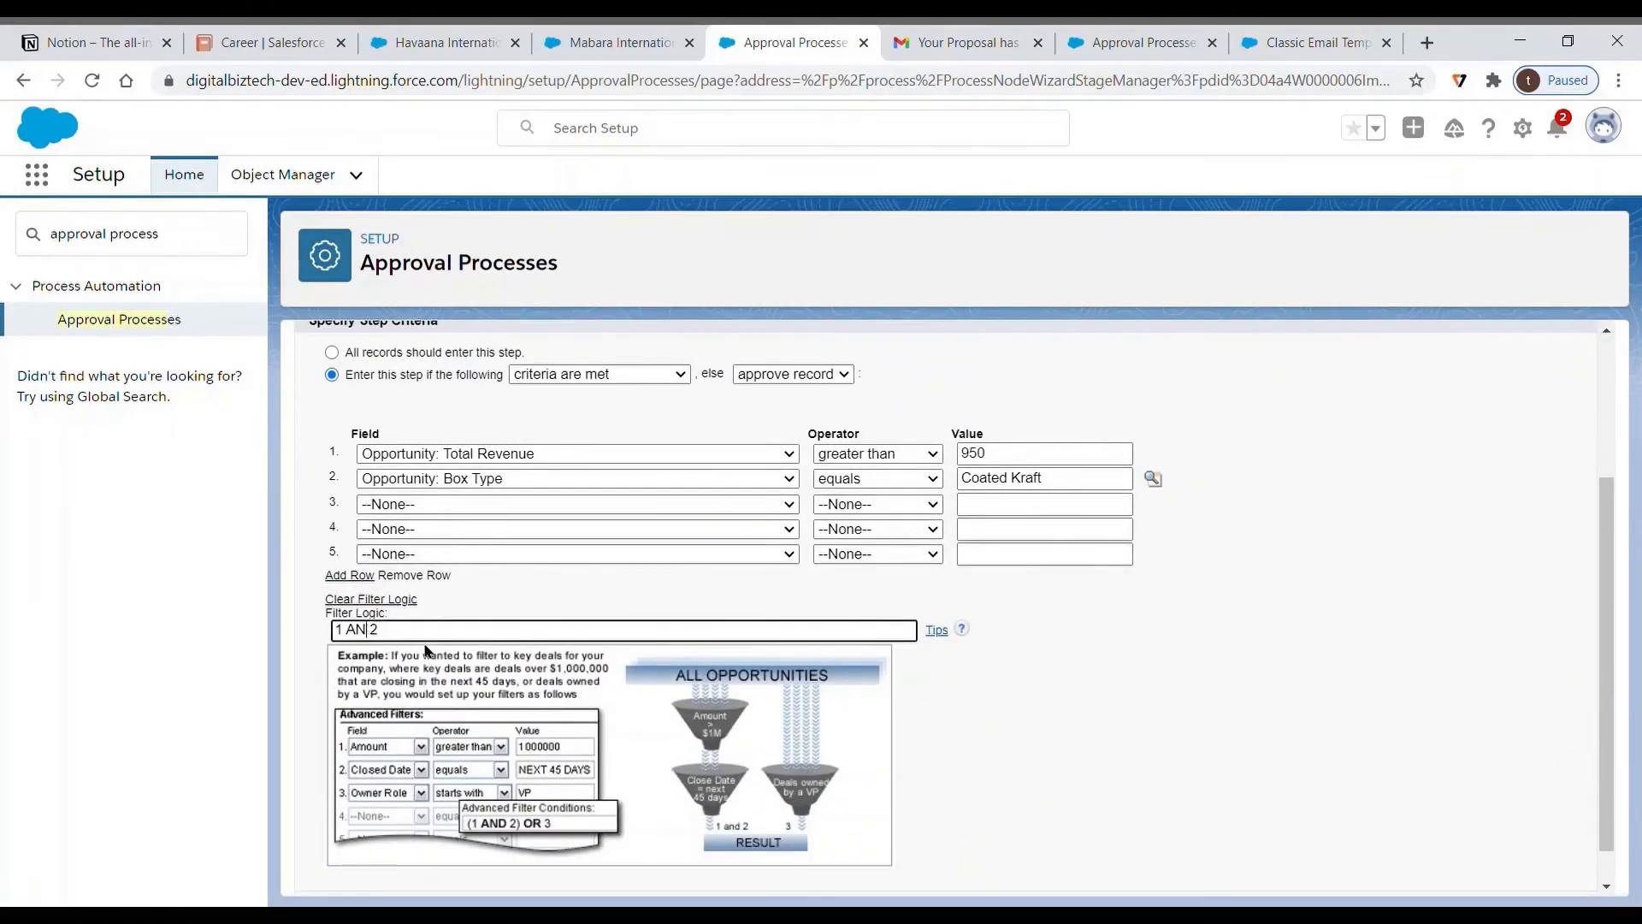
type("OR")
scroll(1228, 726, "down", 2)
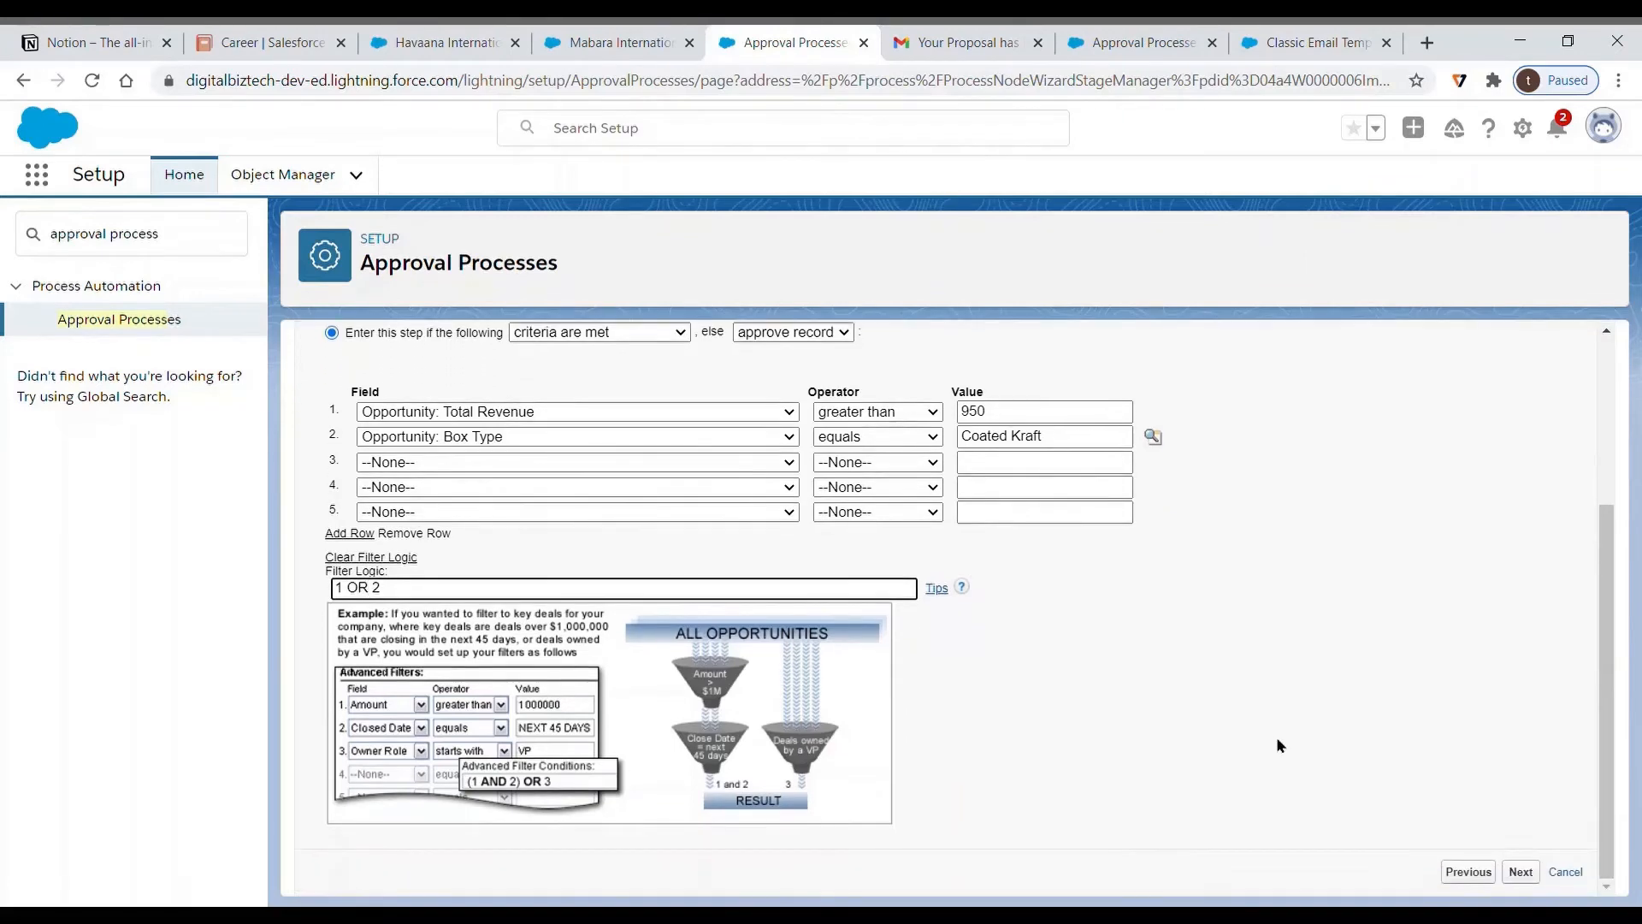
left_click(1520, 873)
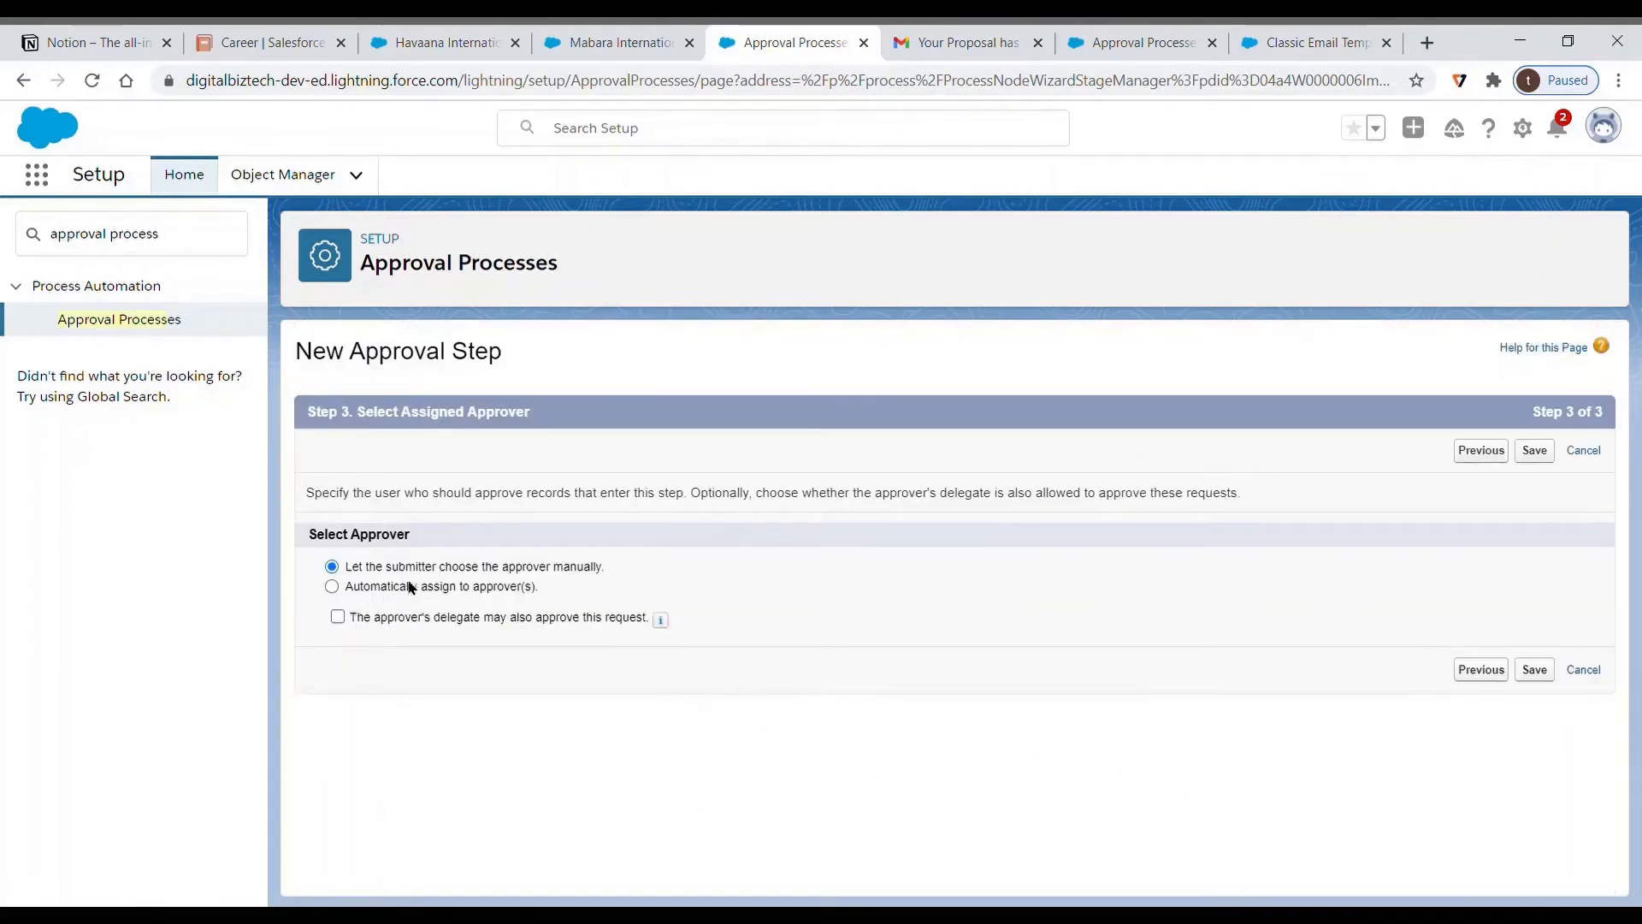
- Assign the step's approval automatically to the related user Opportunity Owner
left_click(408, 588)
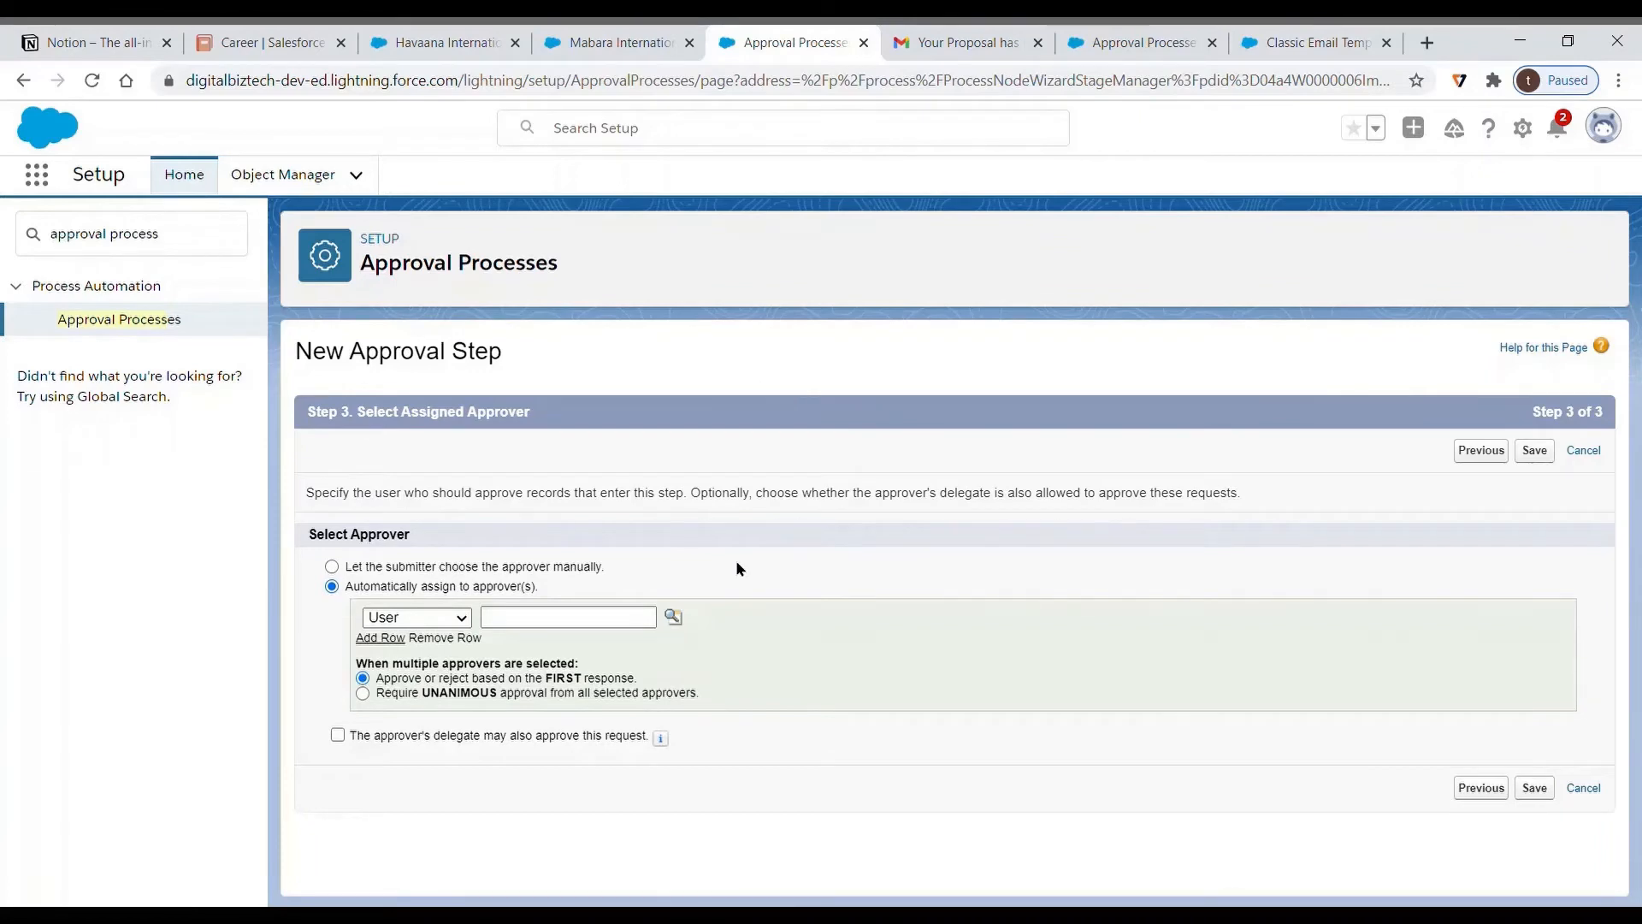
left_click(454, 660)
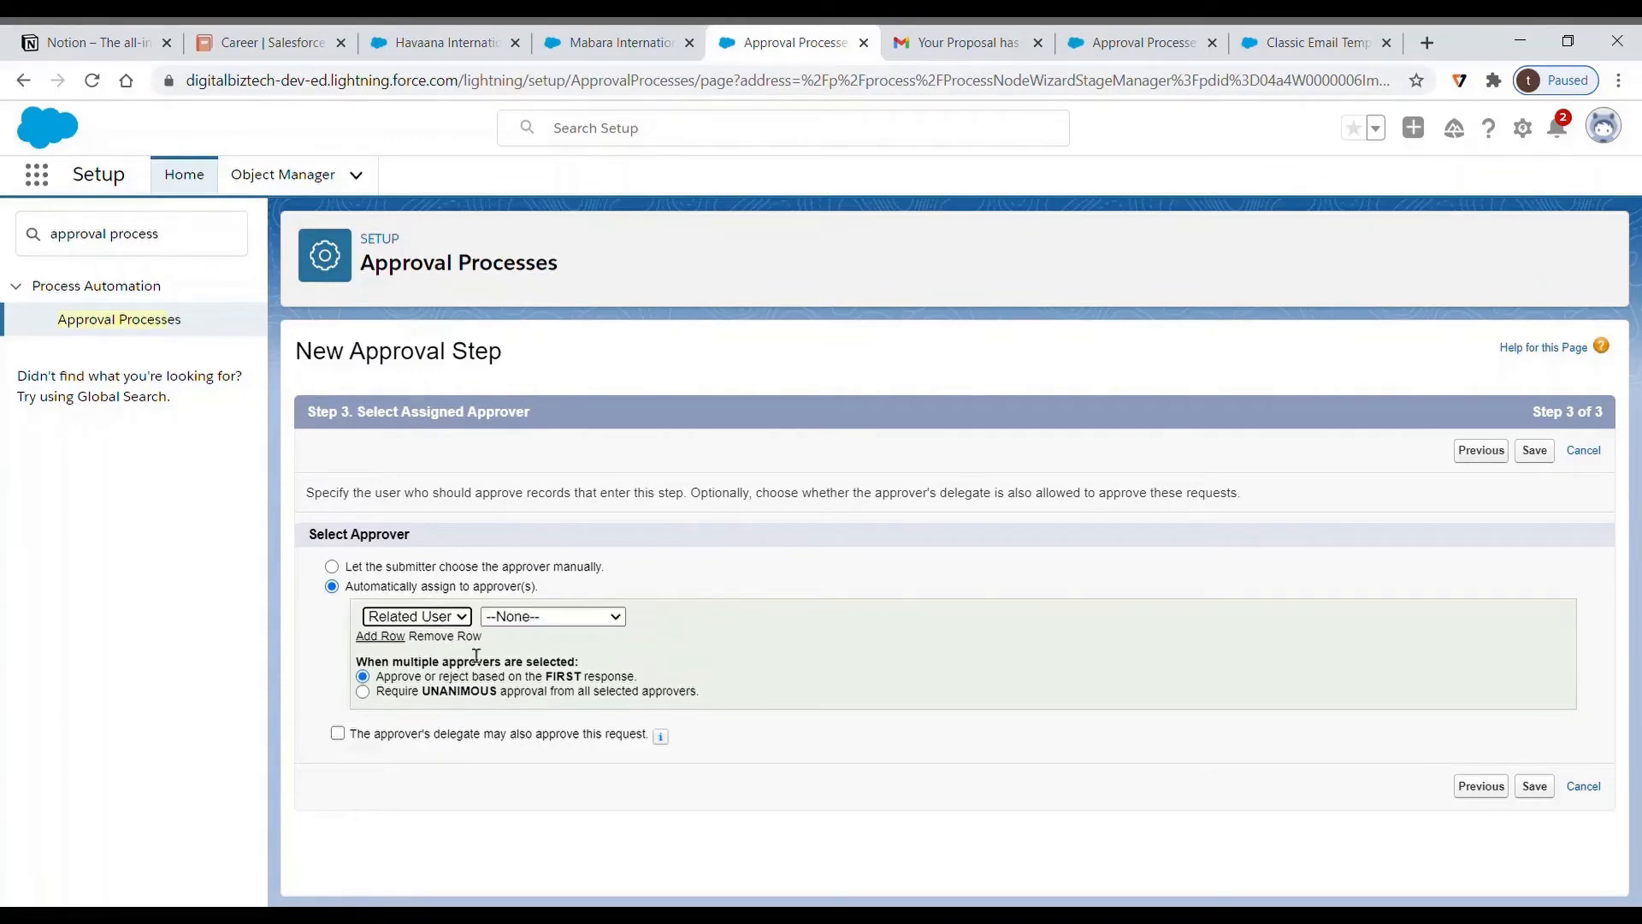
left_click(570, 616)
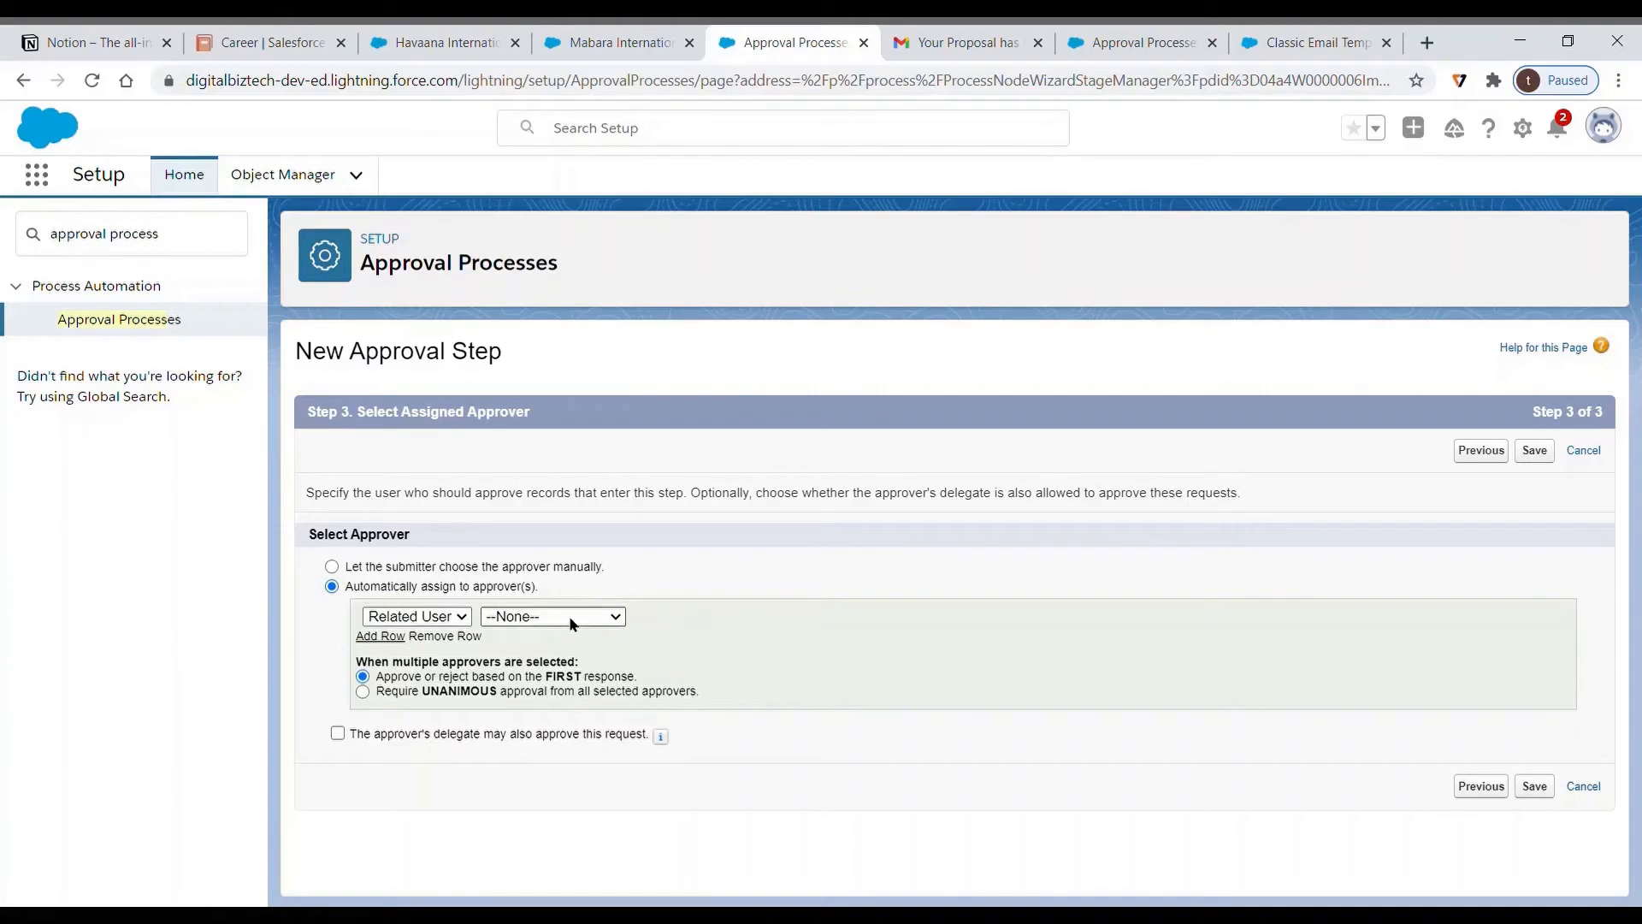
left_click(580, 678)
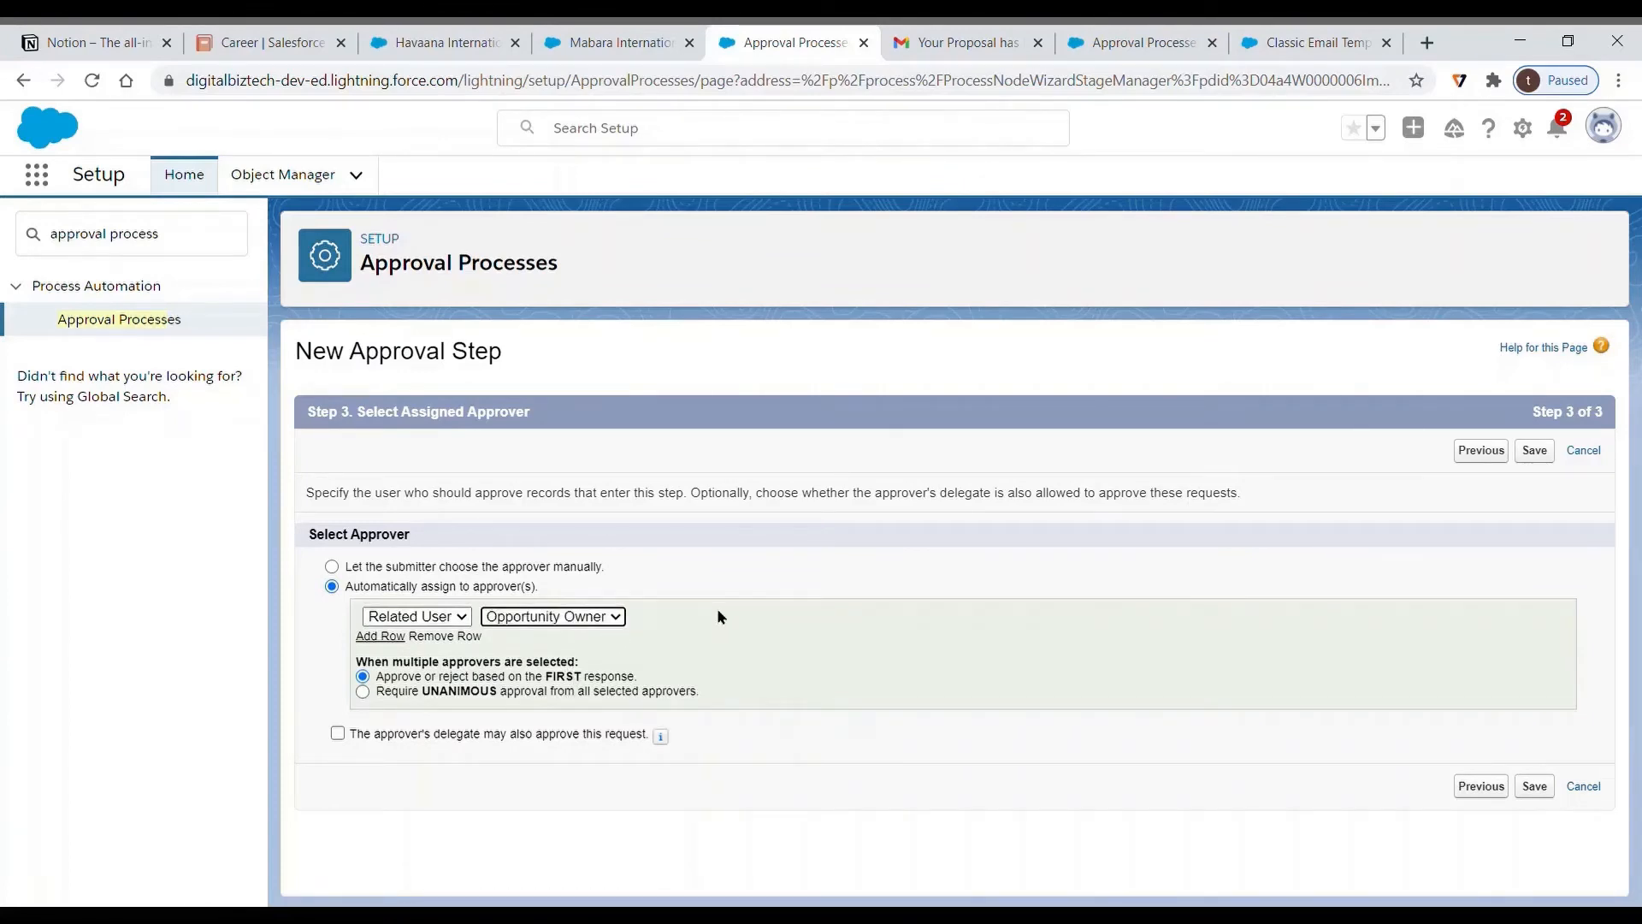
- Require unanimous approval with Opportunity Owner as the only approver, and save the step without adding workflow actions
left_click(381, 637)
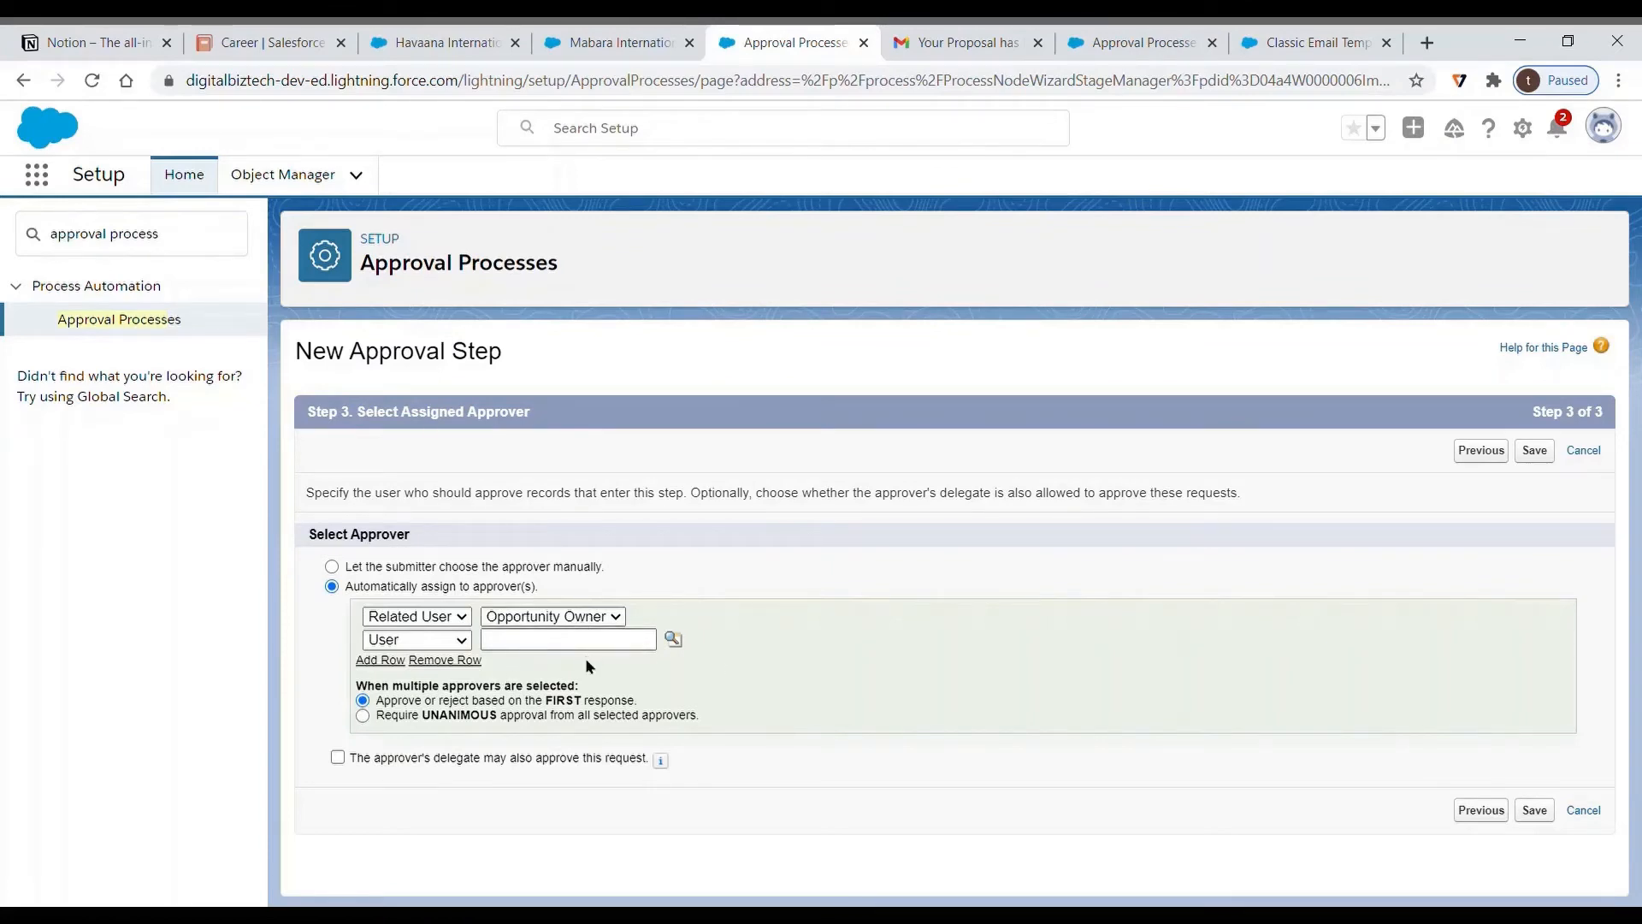
left_click(457, 716)
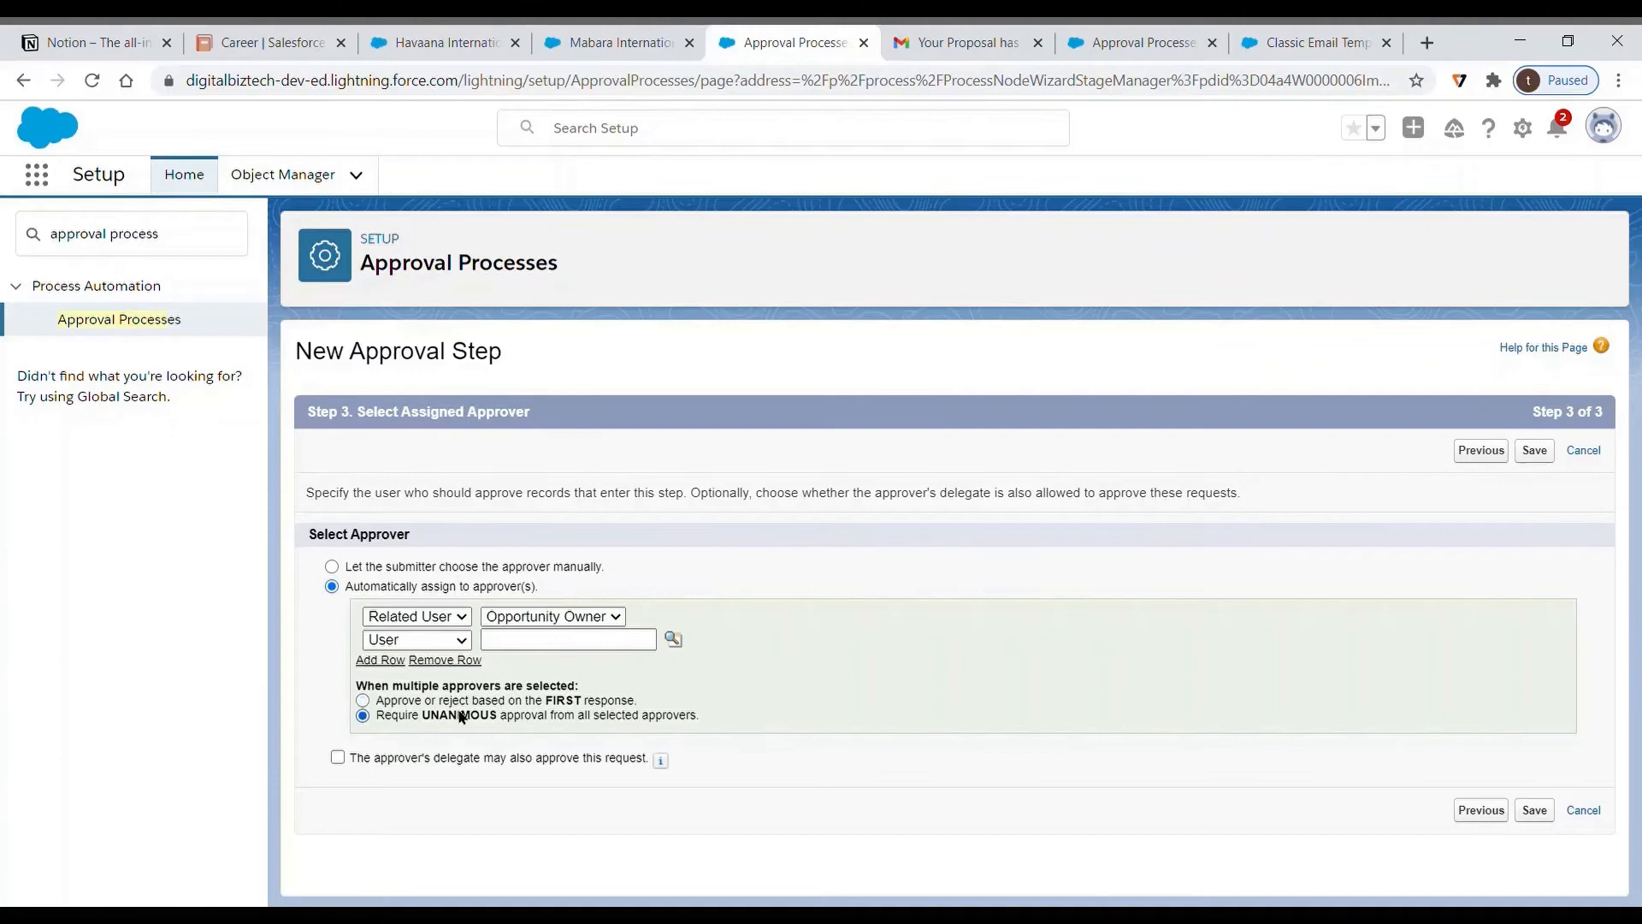
left_click(430, 659)
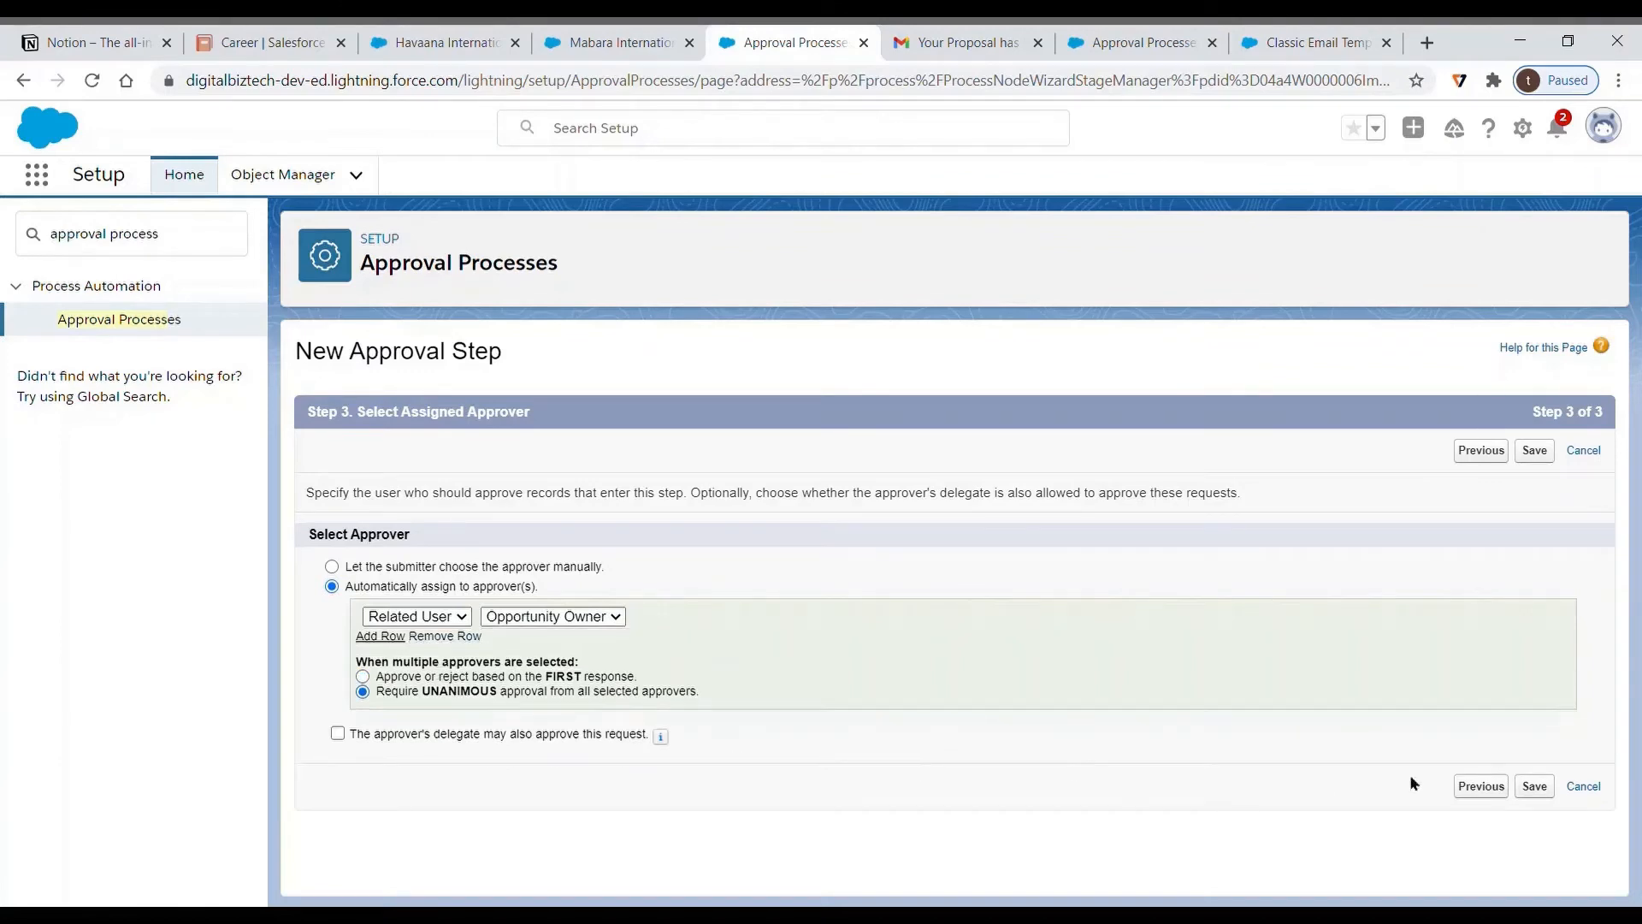
left_click(1540, 789)
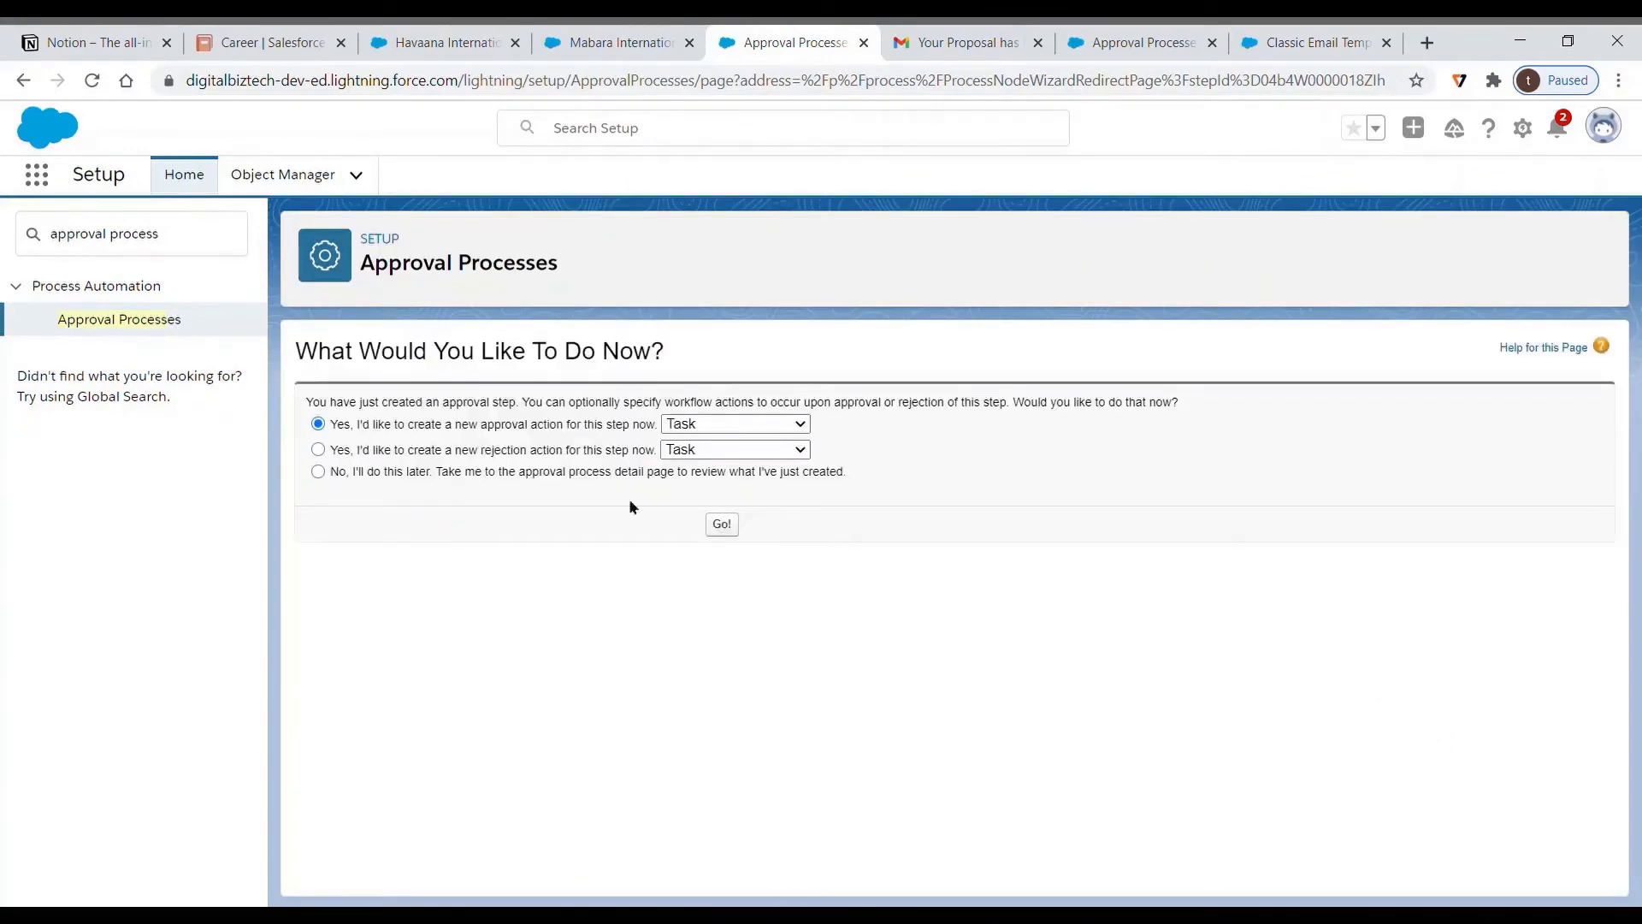
left_click(484, 476)
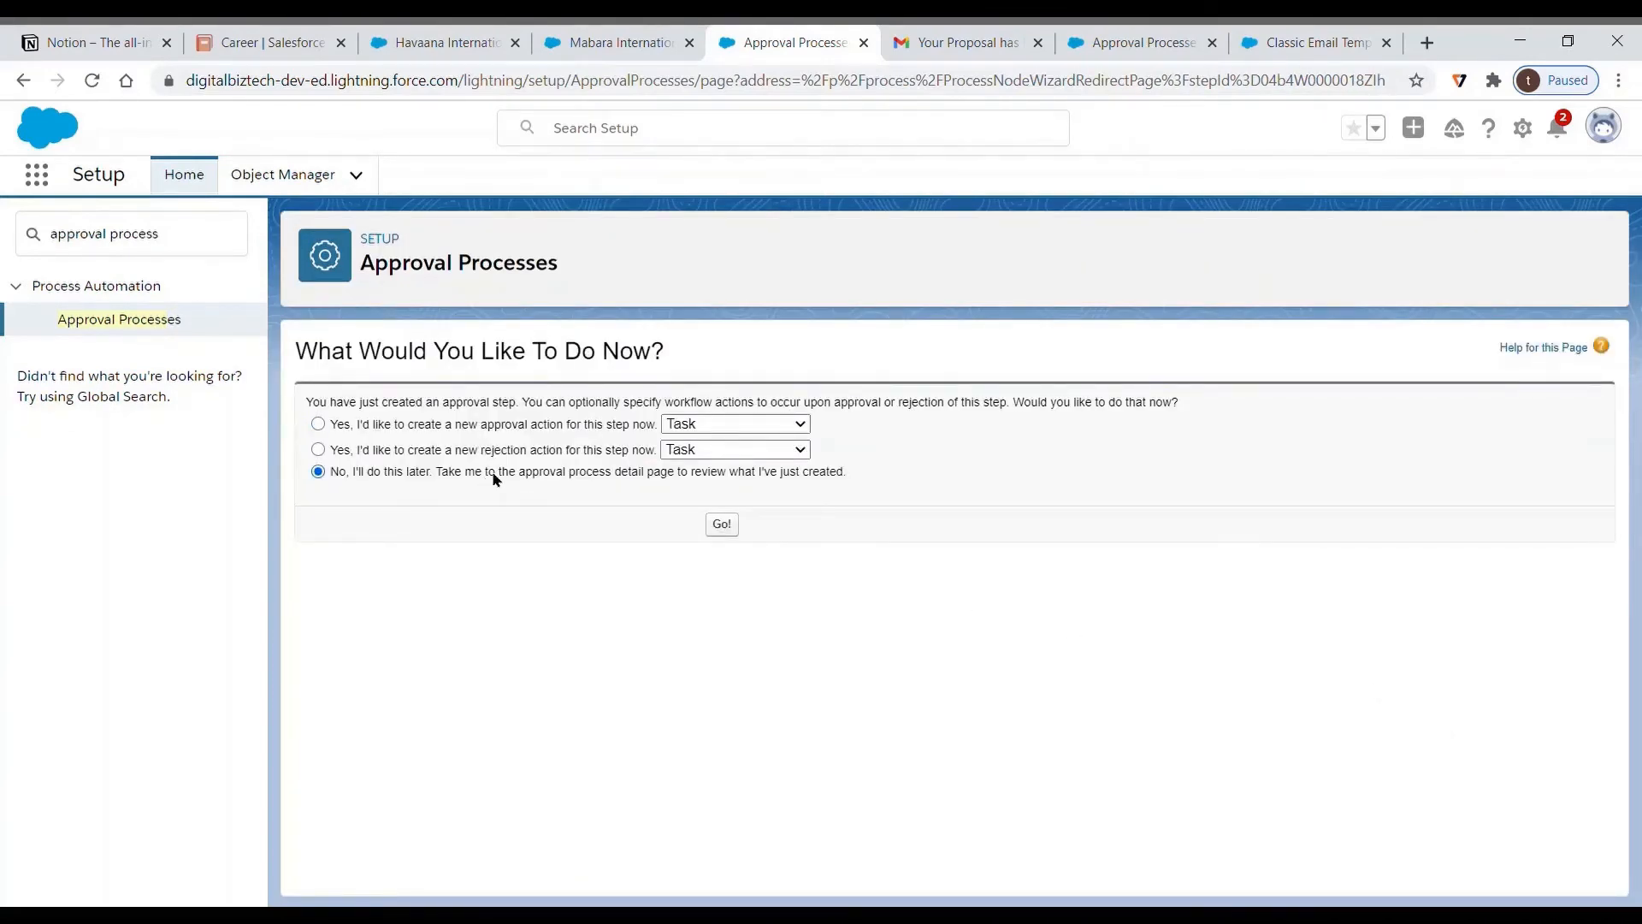
left_click(727, 527)
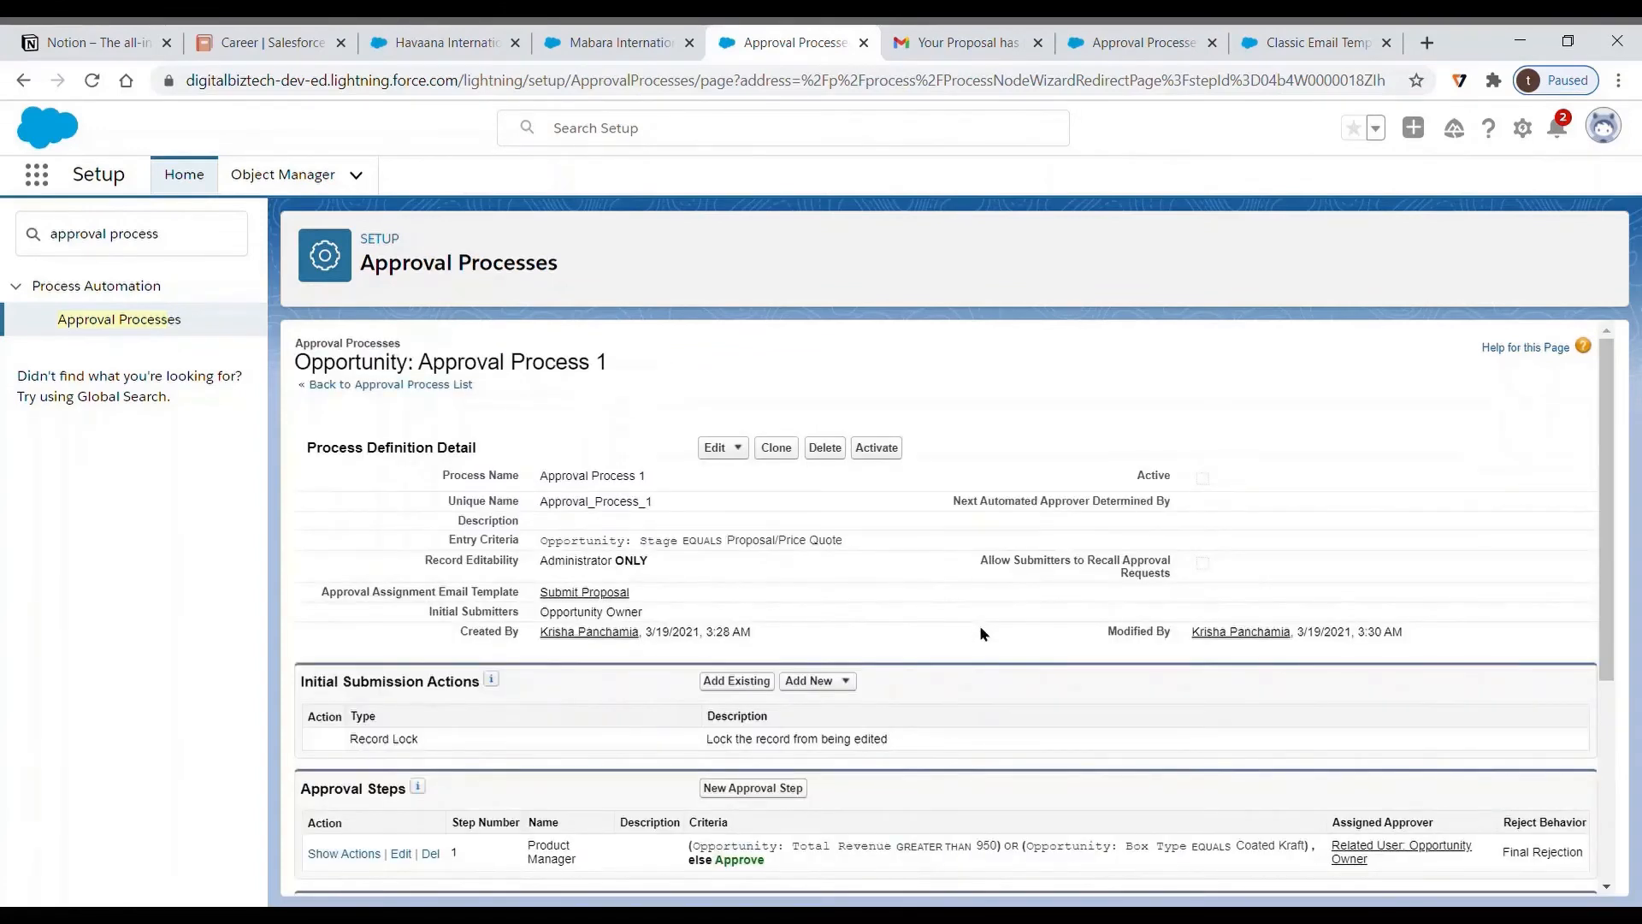
- Create another approval step in Approval Process 1 named "Program Manager" with step number 2
scroll(981, 633, "down", 1)
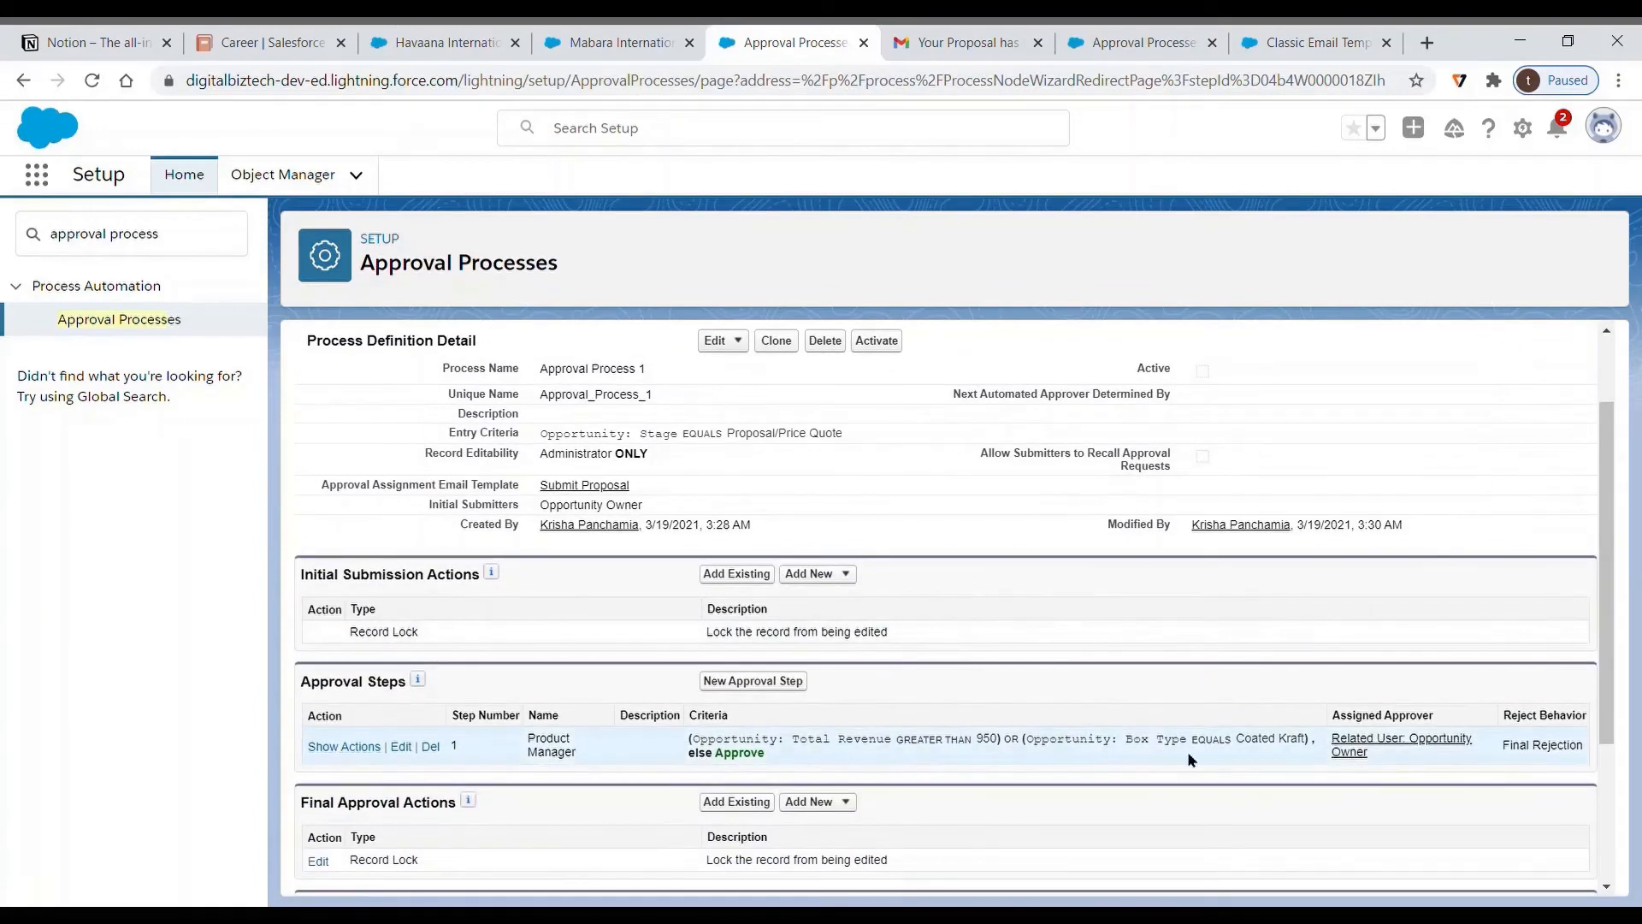
left_click(713, 681)
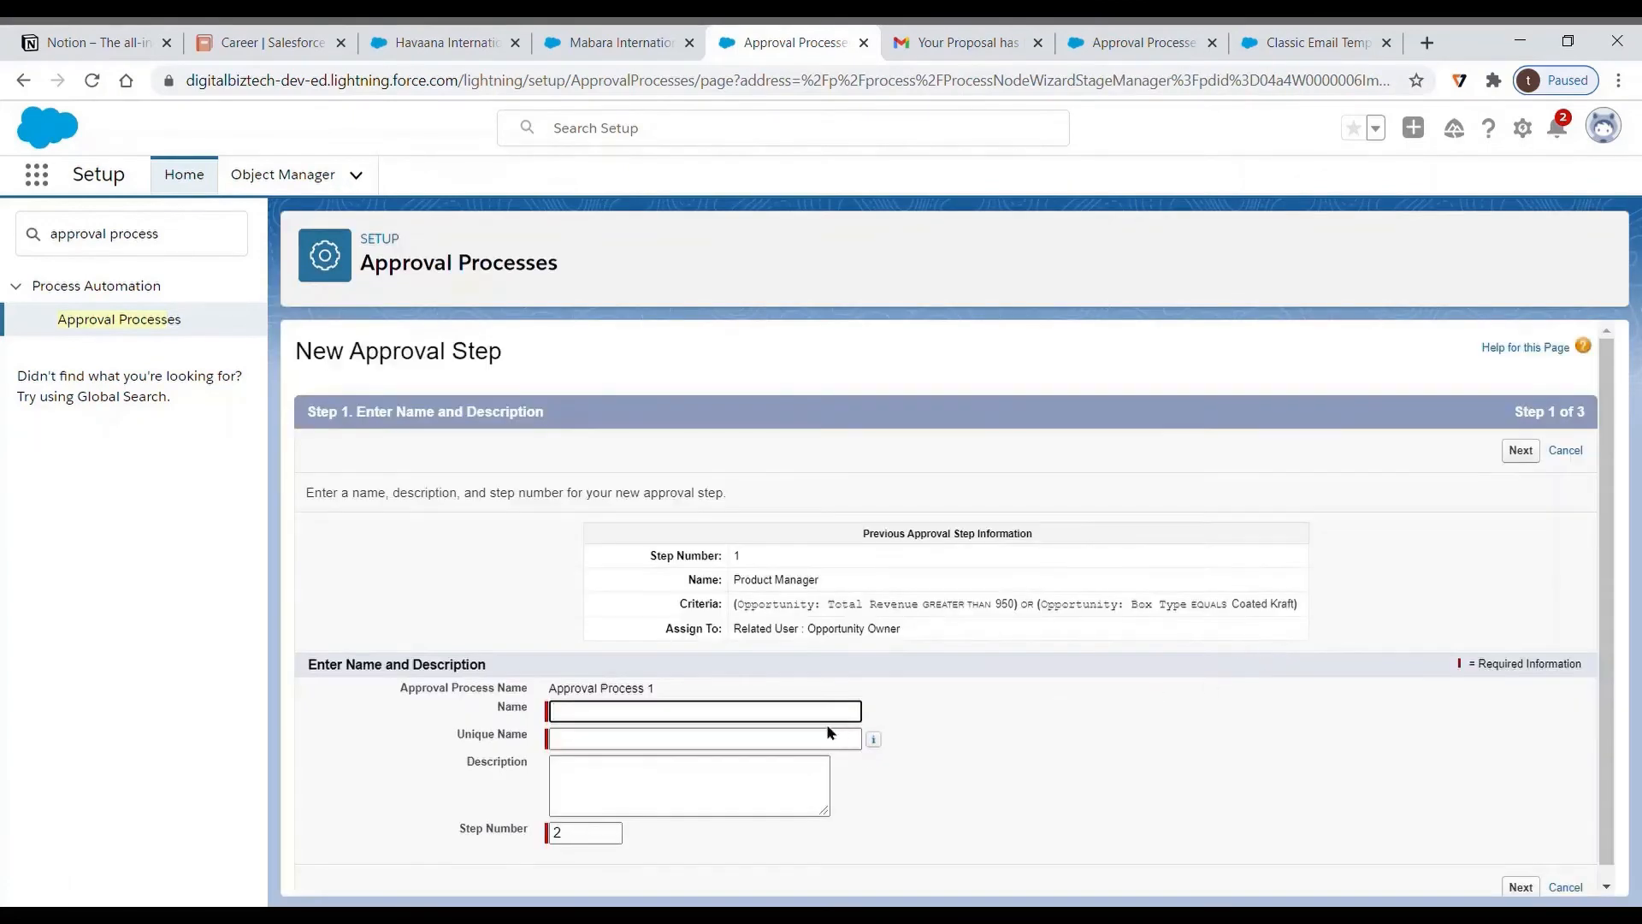
type("Progra")
type("m Manager")
left_click(1039, 736)
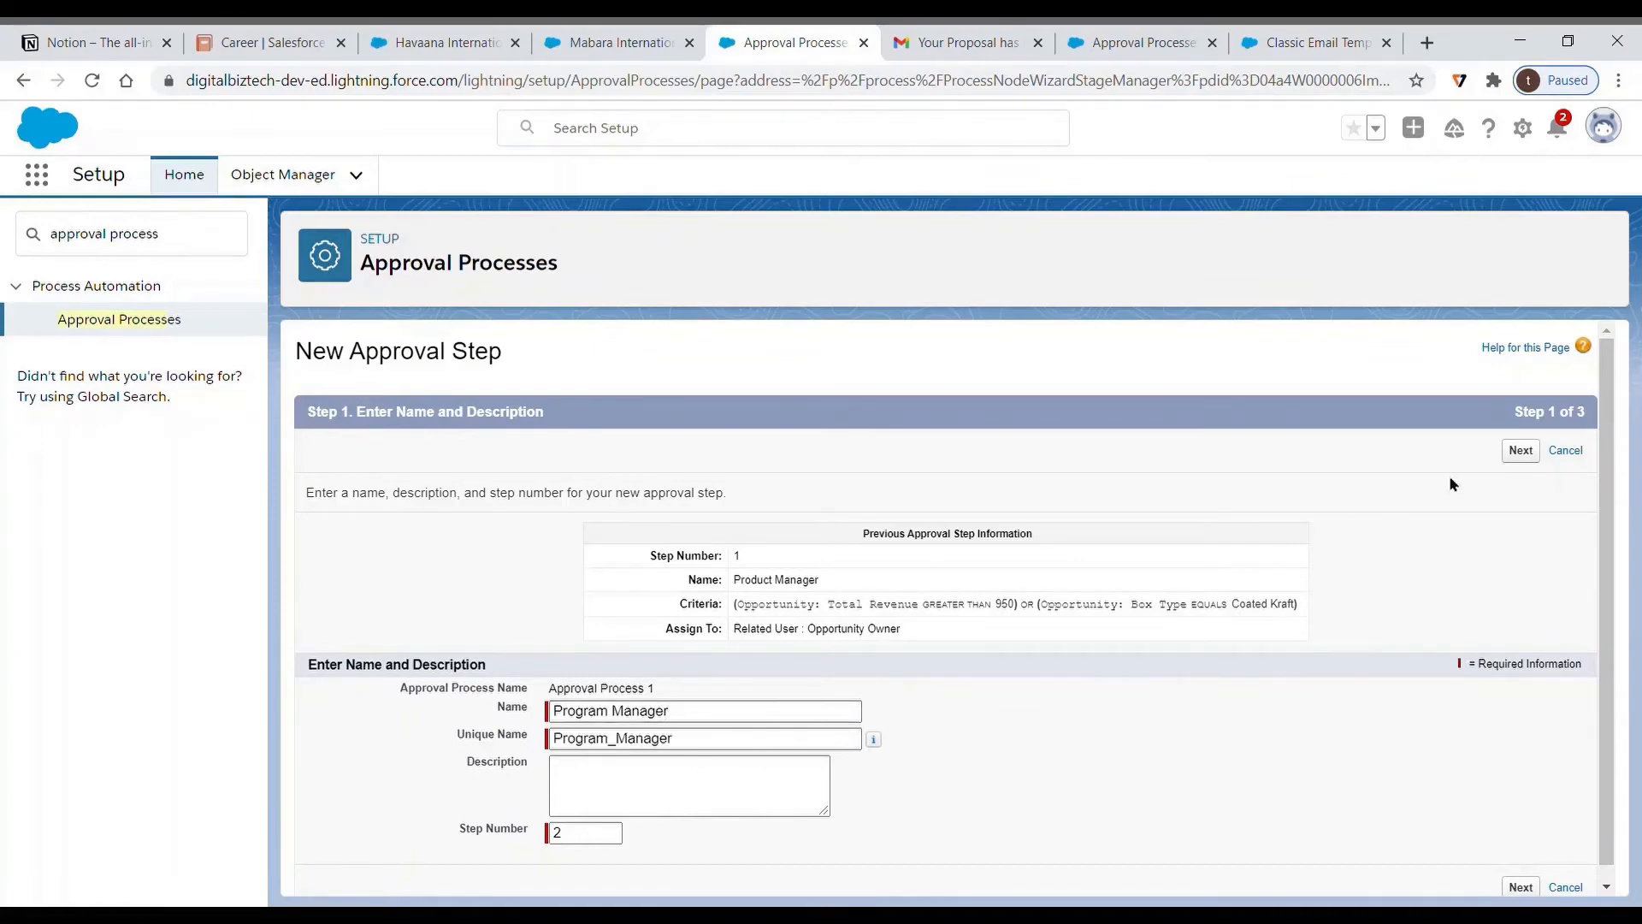
left_click(1520, 451)
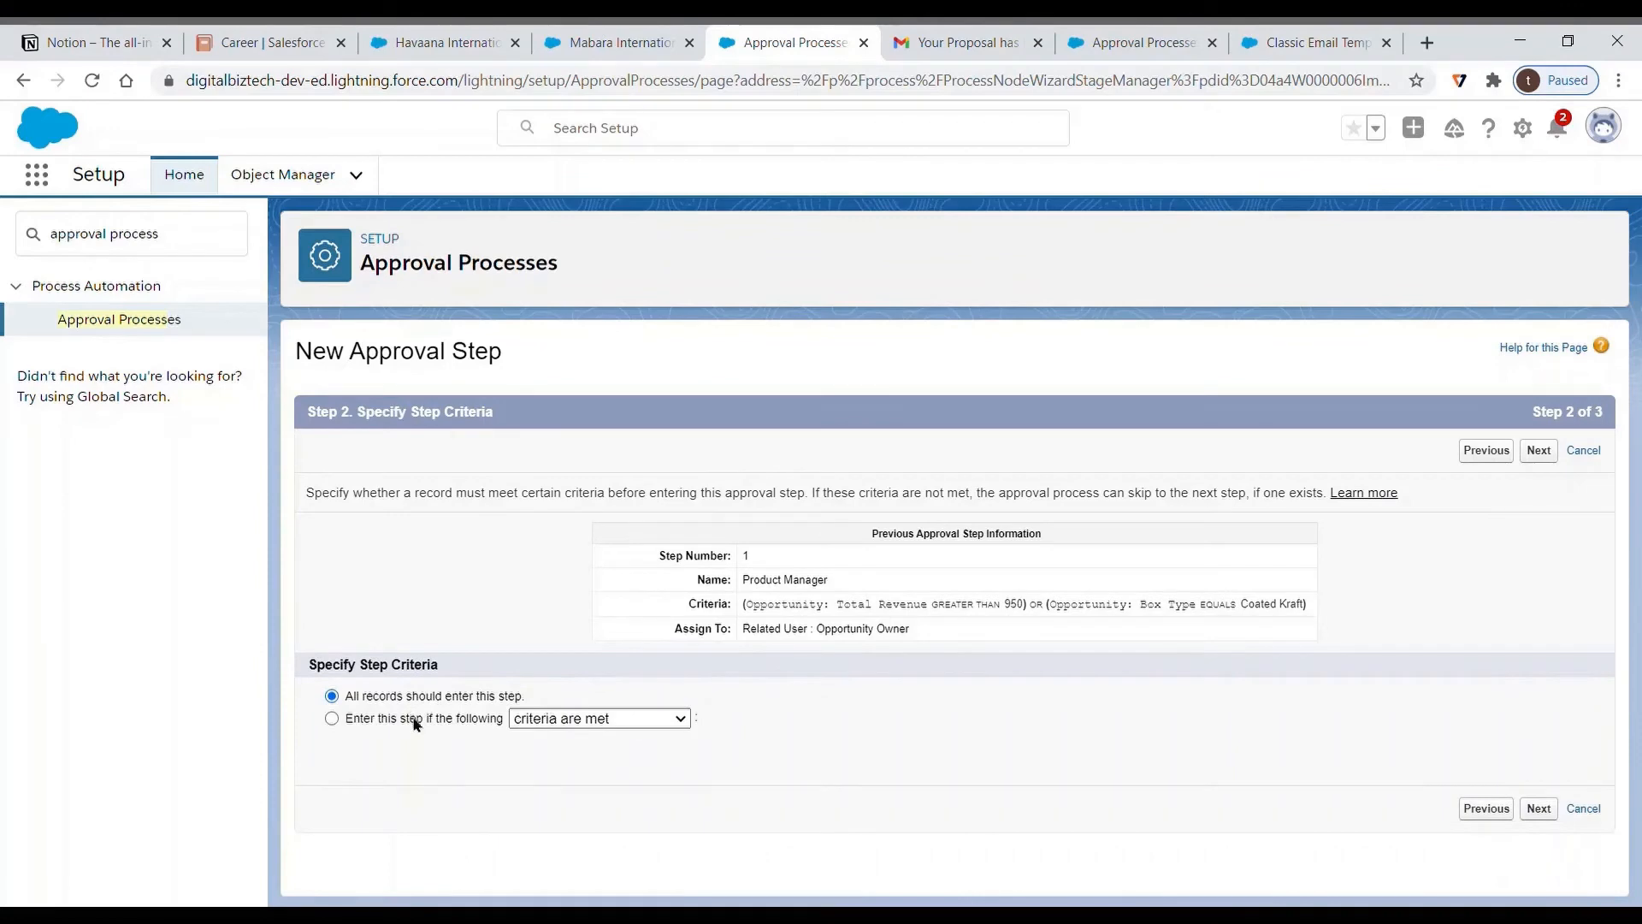
- Restrict entry to the Program Manager step to records with Opportunity: Total Revenue greater than 1500
left_click(411, 717)
scroll(684, 718, "down", 1)
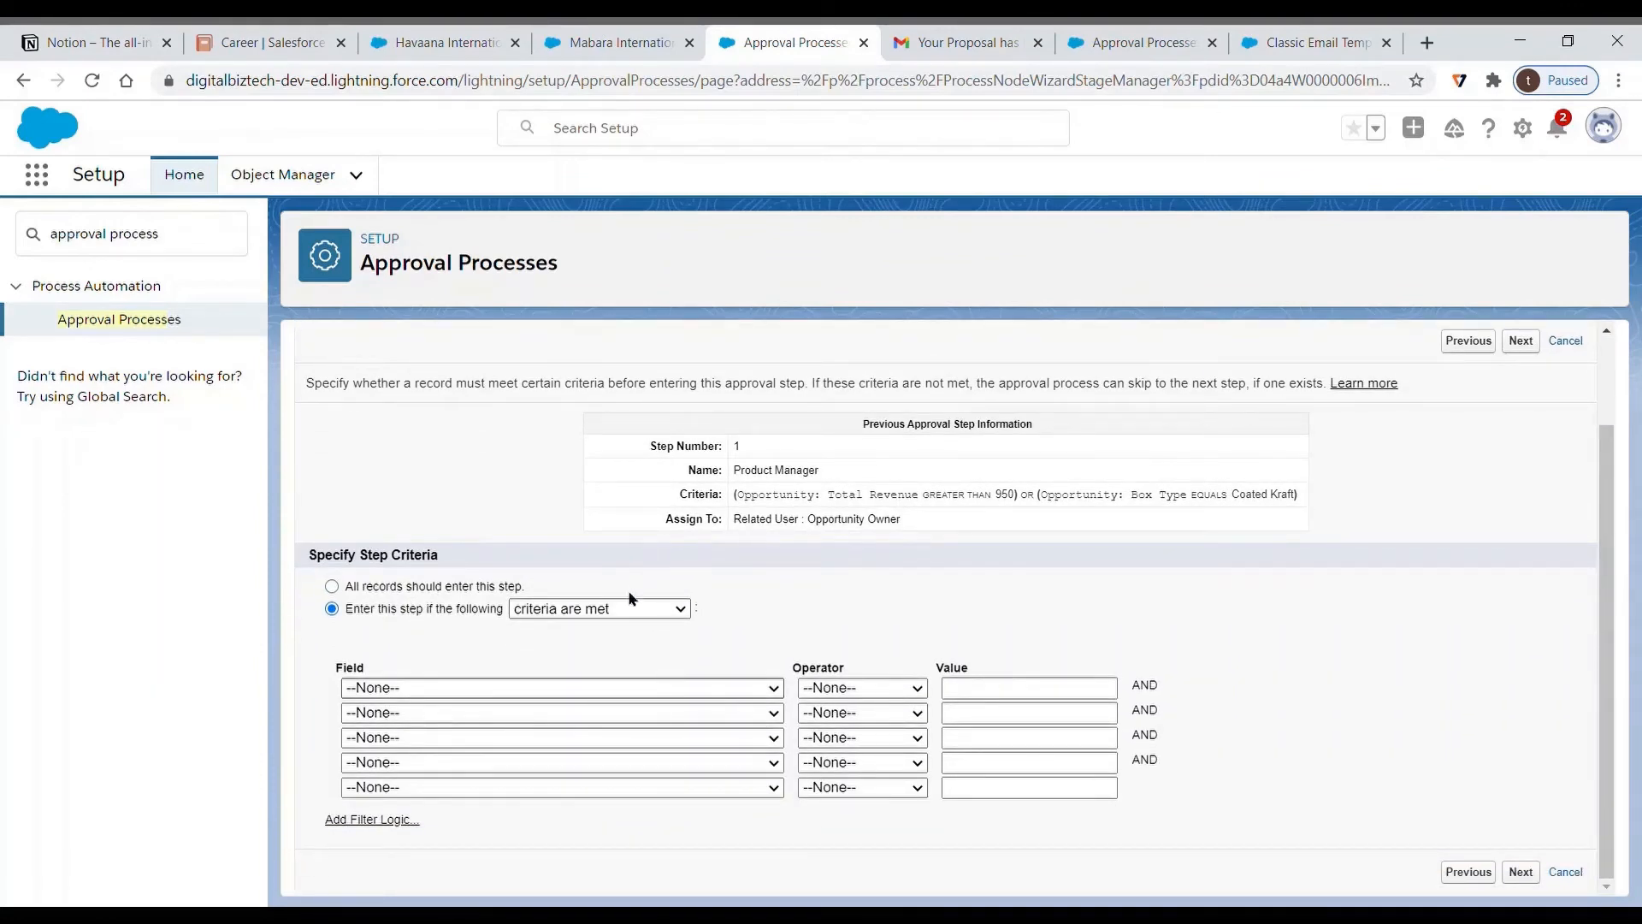
left_click(608, 620)
left_click(834, 697)
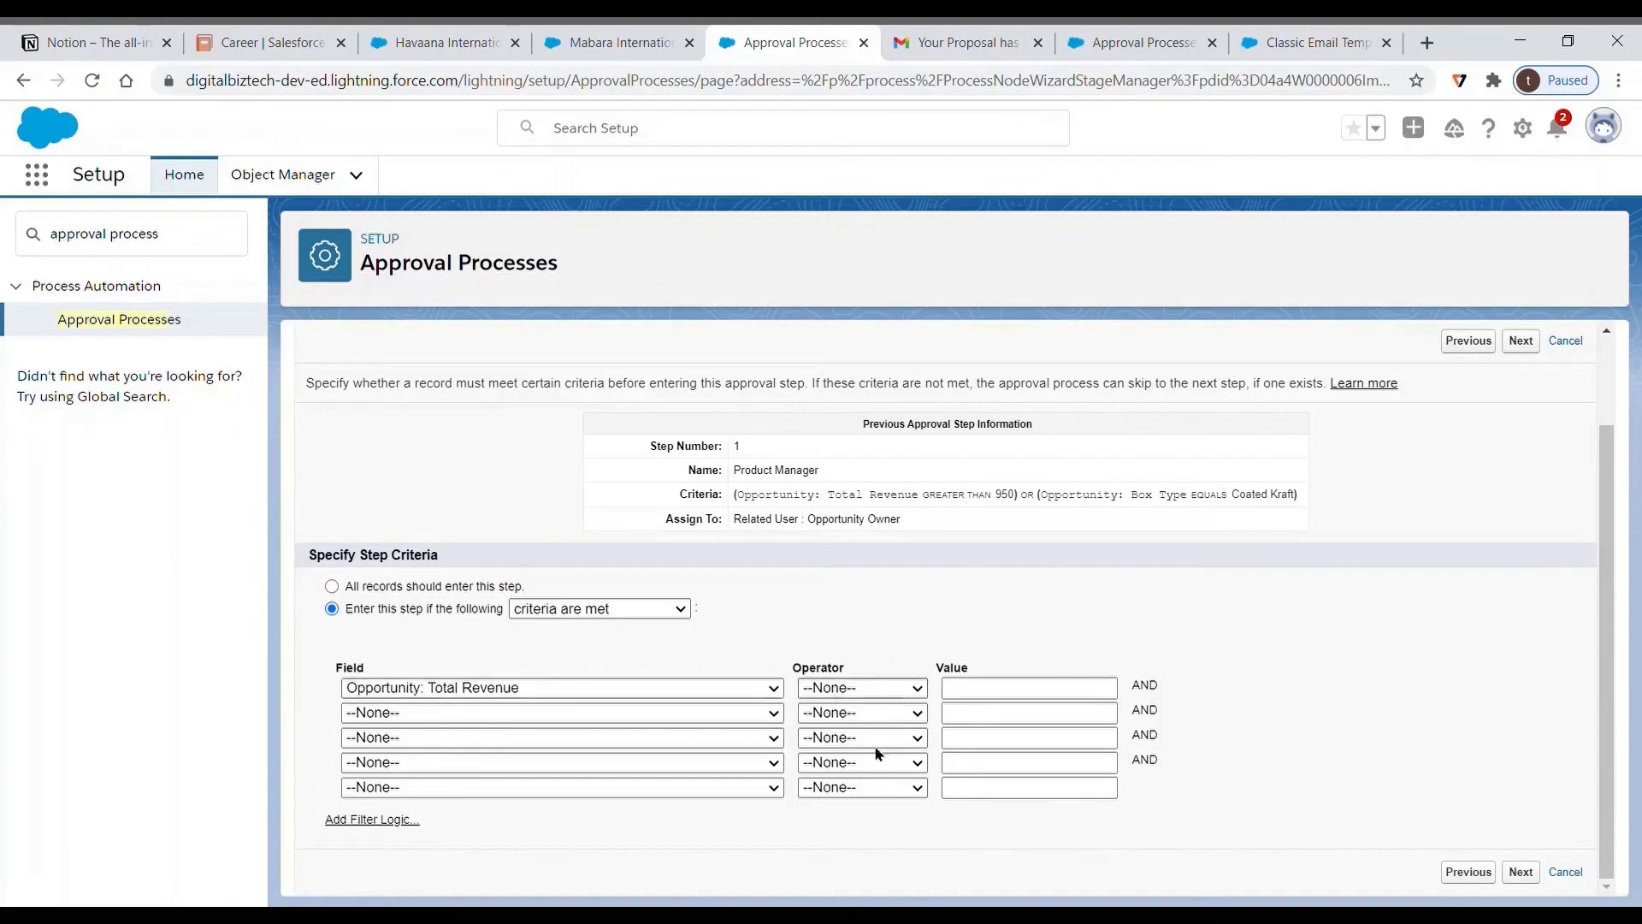
left_click(898, 766)
left_click(1003, 699)
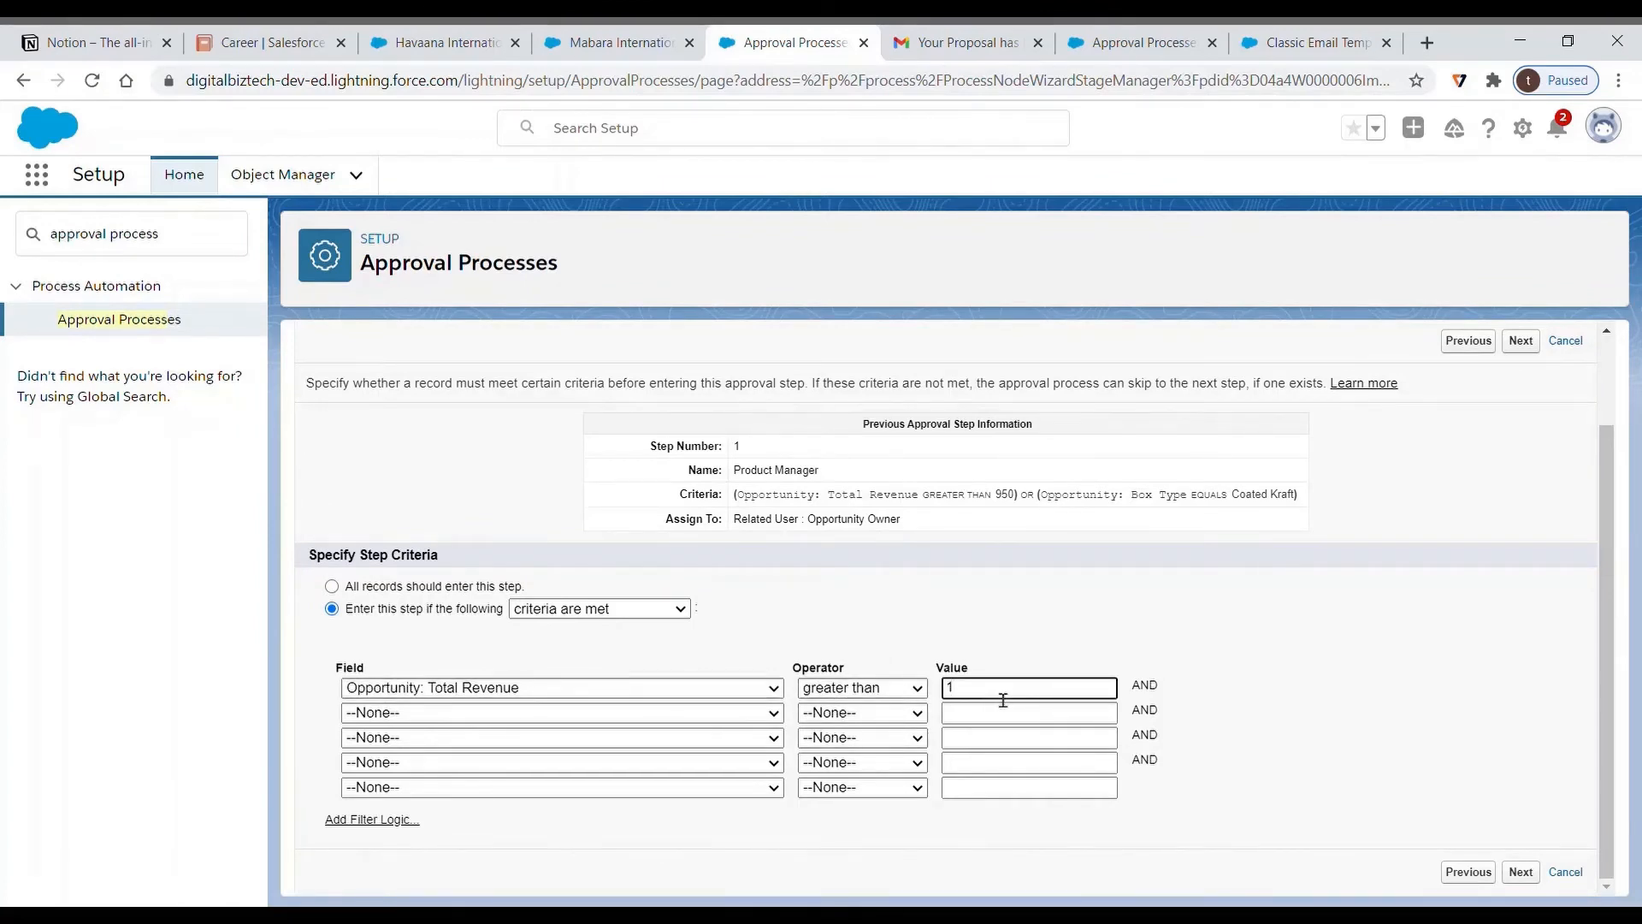
type("1500")
left_click(1520, 872)
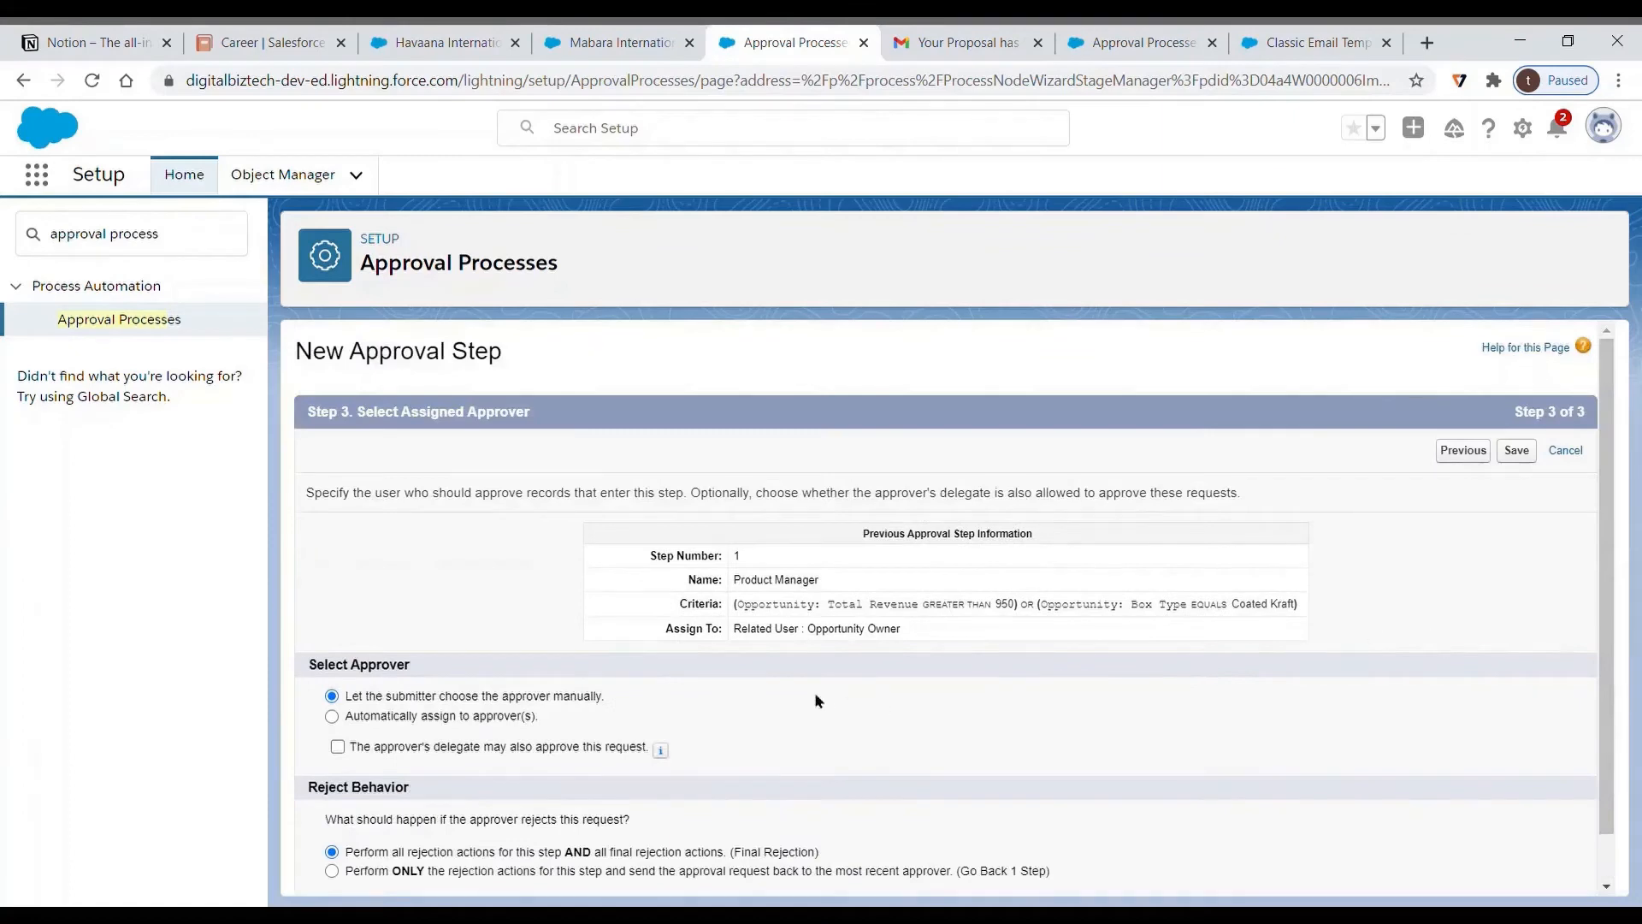
- Assign the Program Manager step automatically to a specific user by entering the approver's first name
scroll(815, 697, "down", 1)
left_click(455, 664)
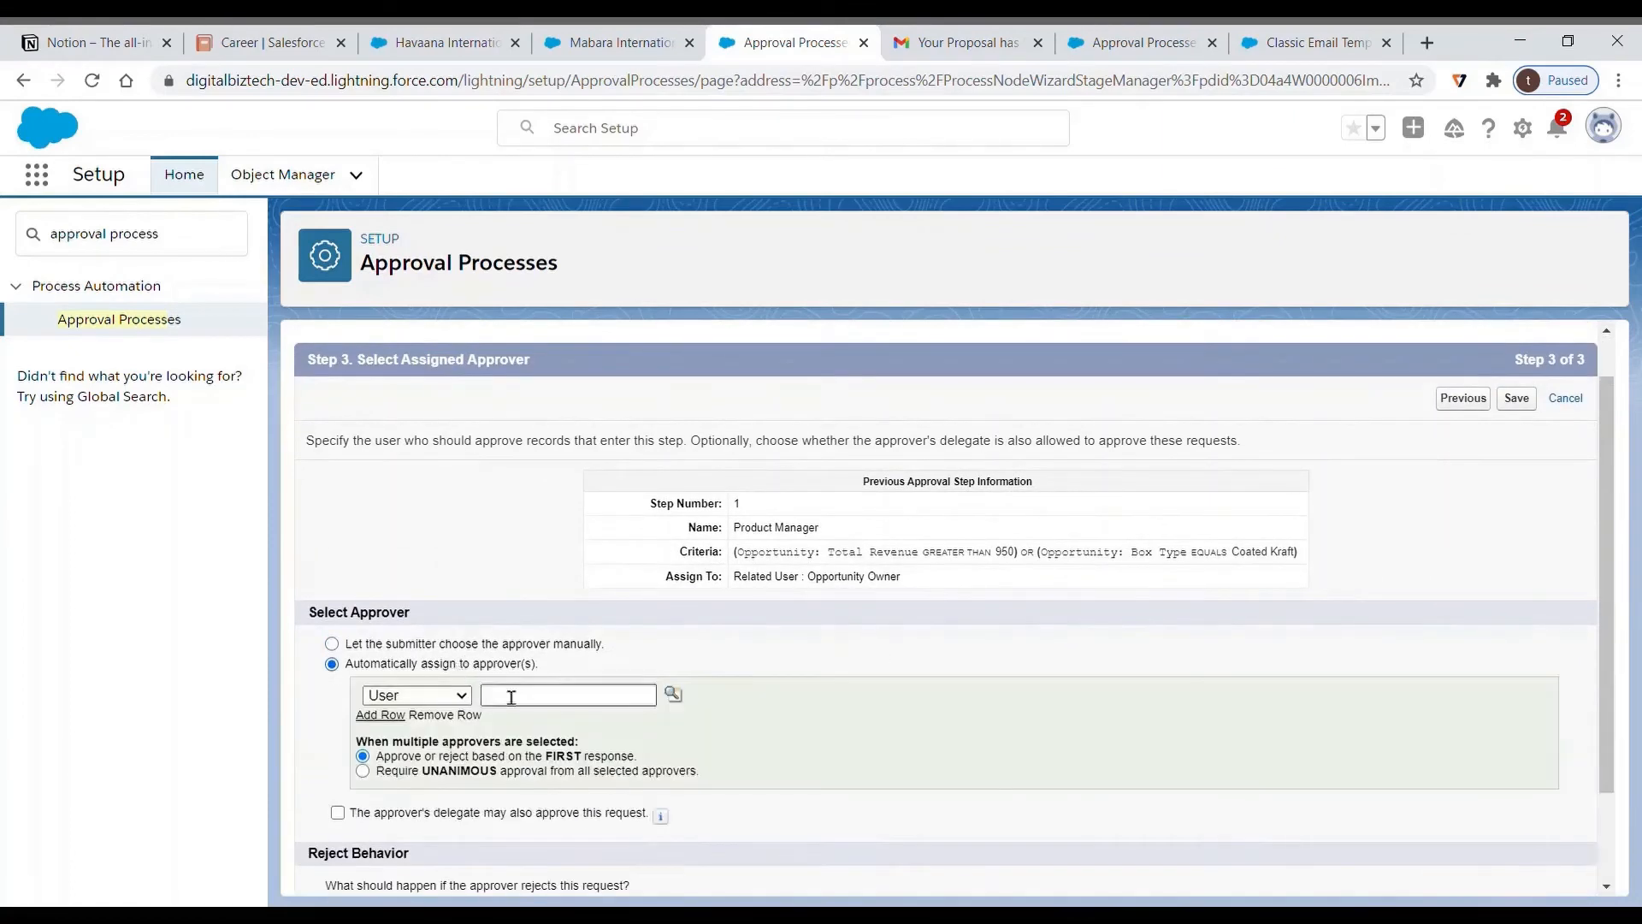
left_click(529, 702)
type("Krihsa")
key("BackSpace")
key("BackSpace")
type("a")
key("BackSpace")
key("BackSpace")
type("sha")
left_click(854, 746)
scroll(1125, 729, "down", 2)
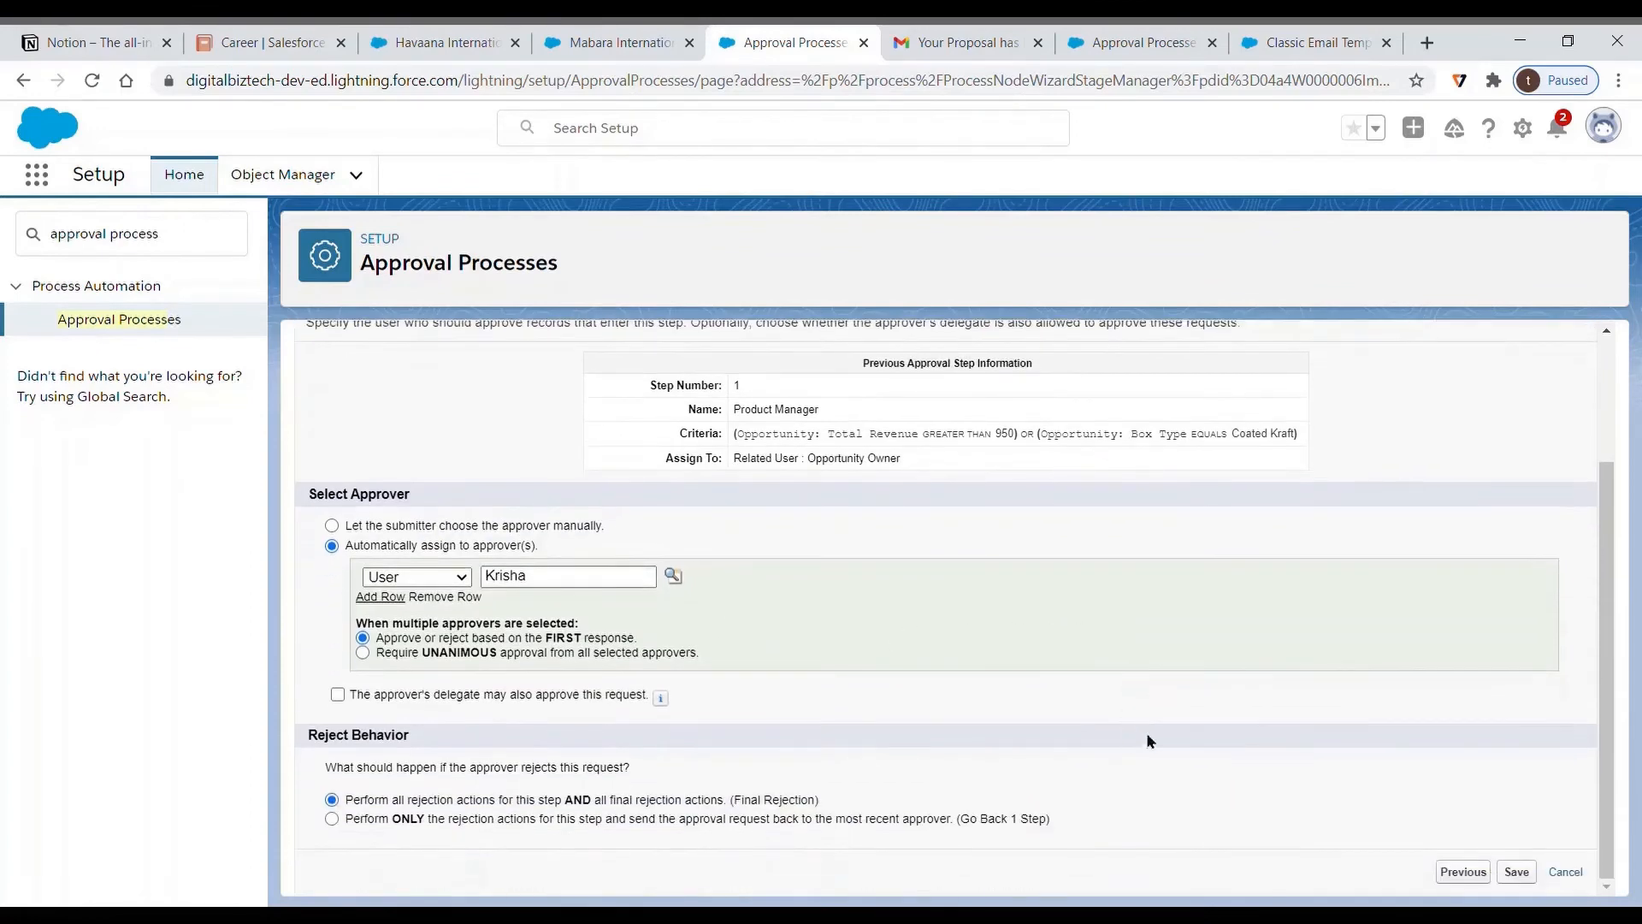
- Save the Program Manager step with Final Rejection behavior and return to the process details without adding workflow actions
left_click(1516, 872)
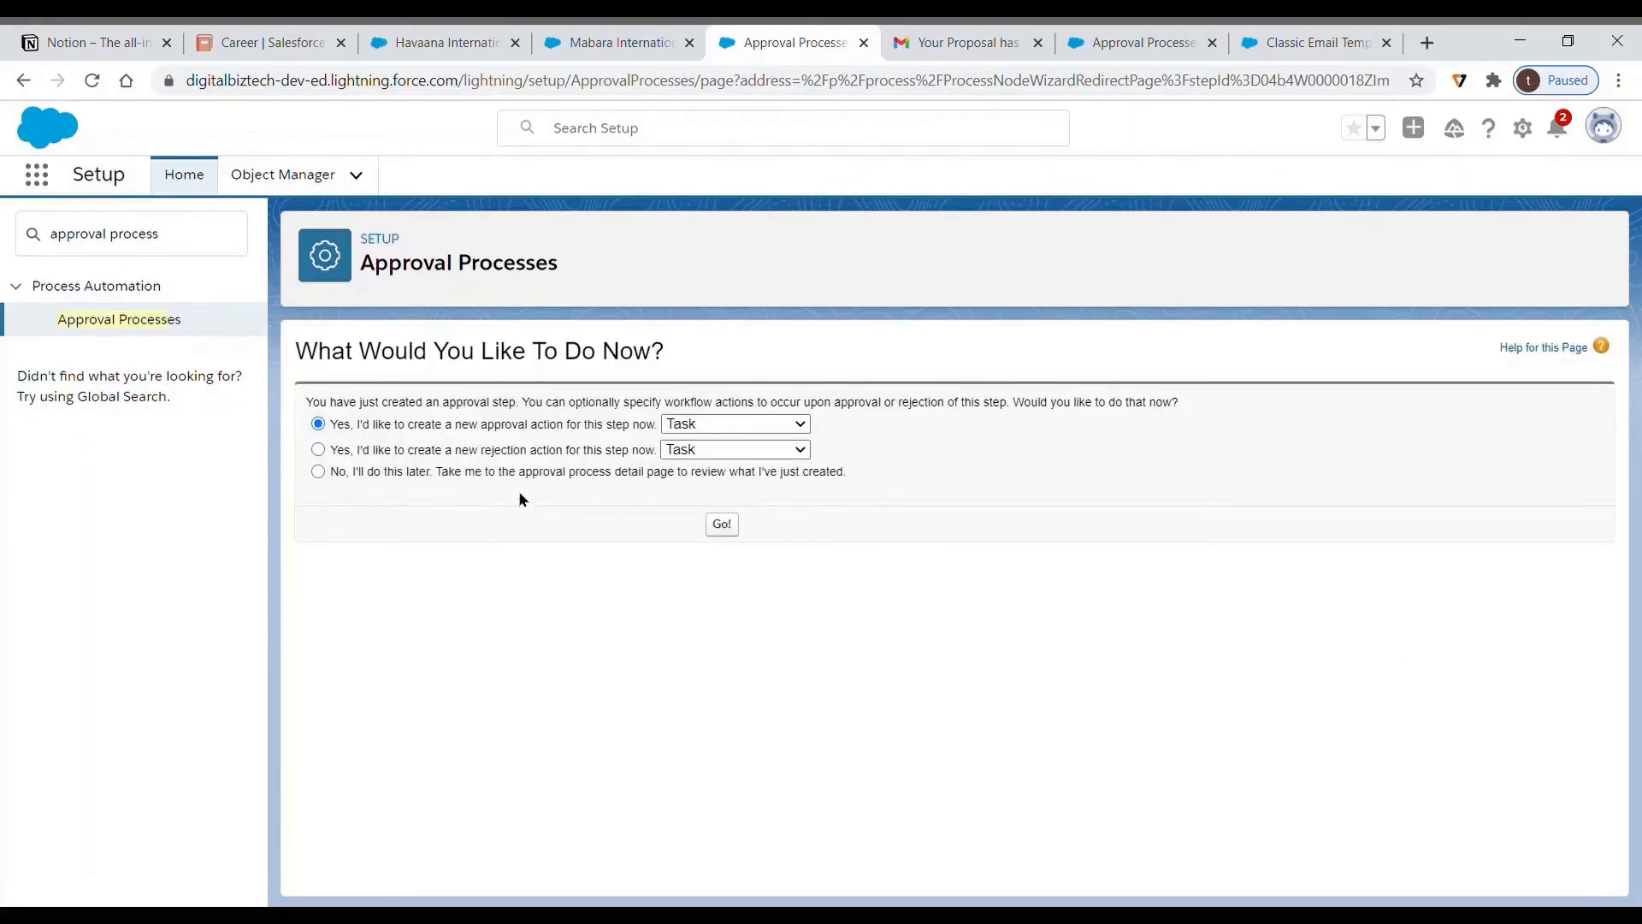
left_click(538, 475)
left_click(734, 527)
scroll(980, 603, "down", 3)
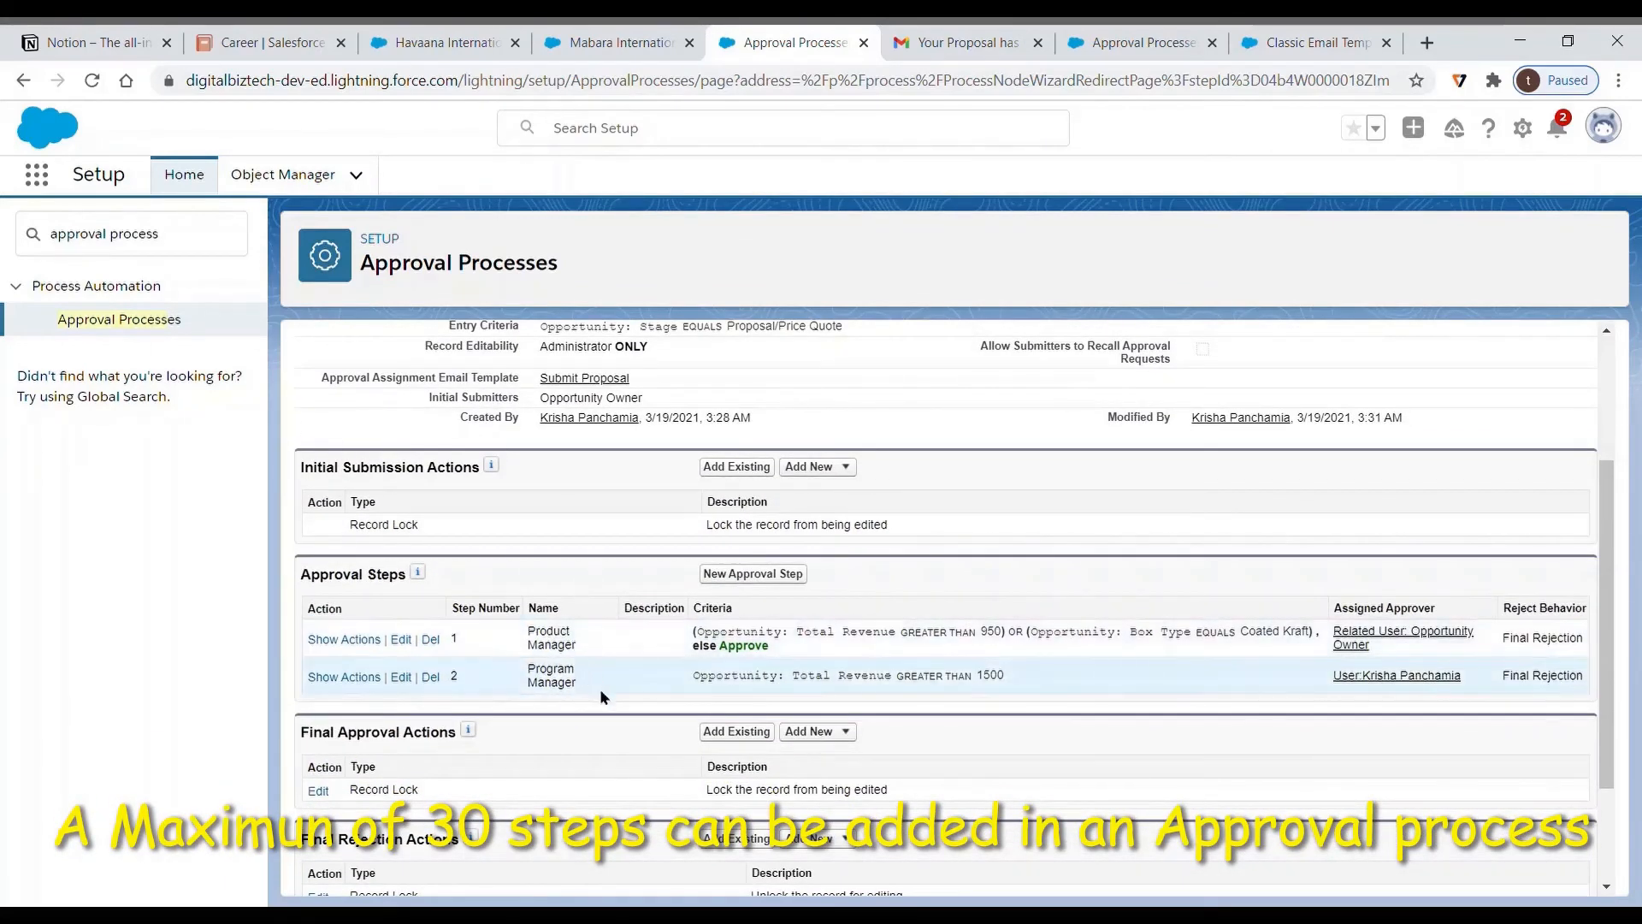
- Create another approval step in Approval Process 1 named "CEO" with step number 3
left_click(798, 575)
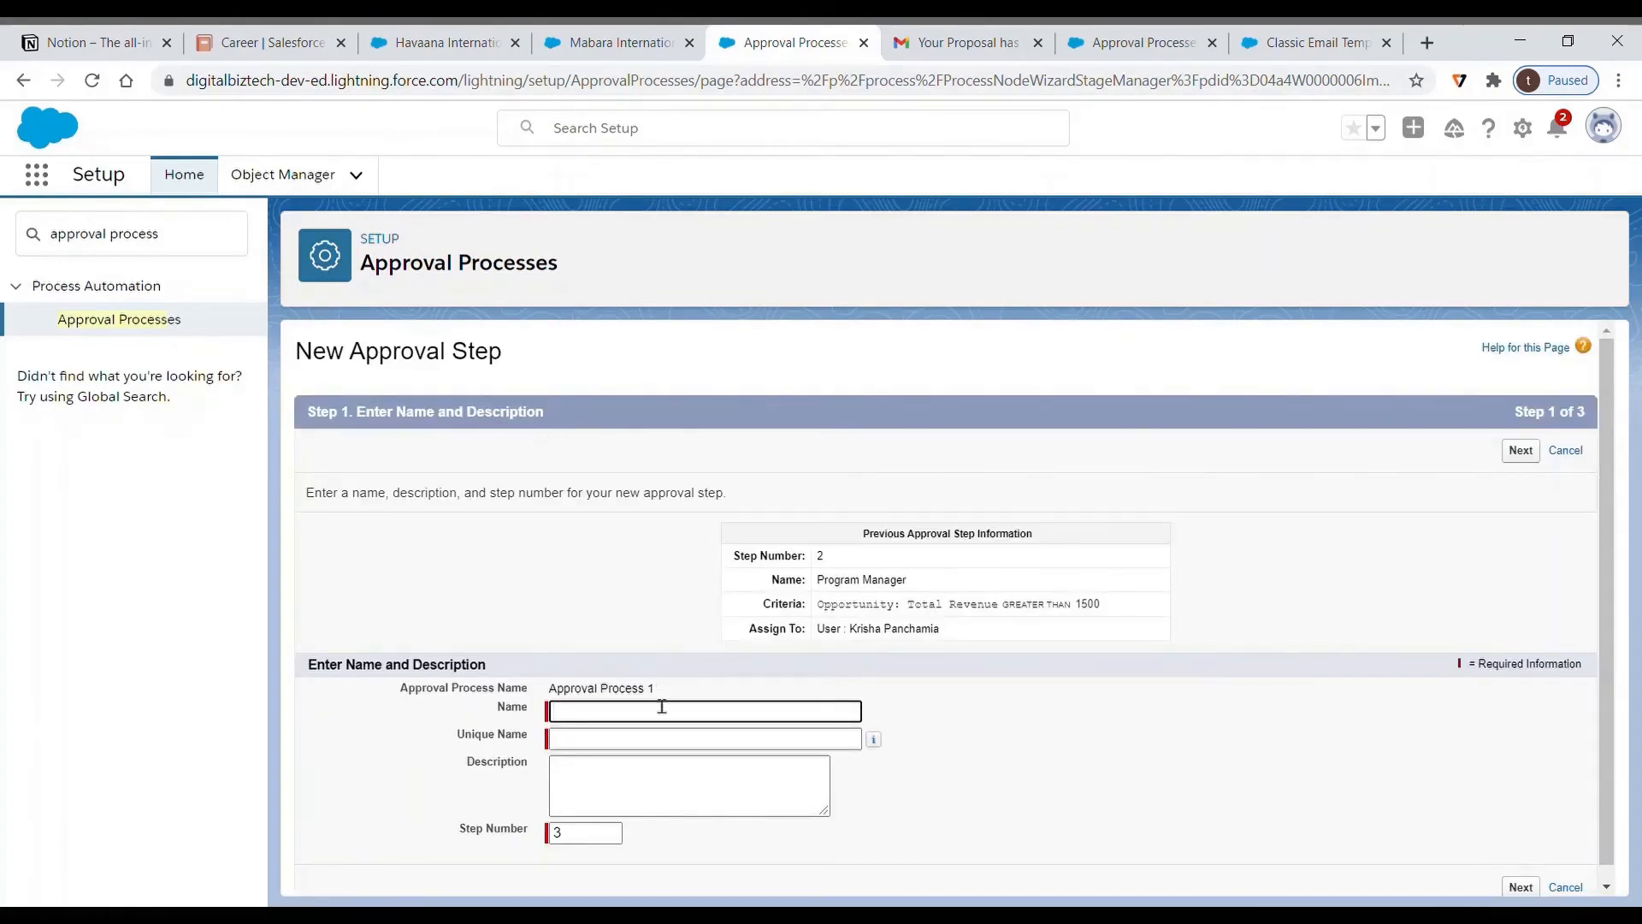
type("CEO")
left_click(1315, 712)
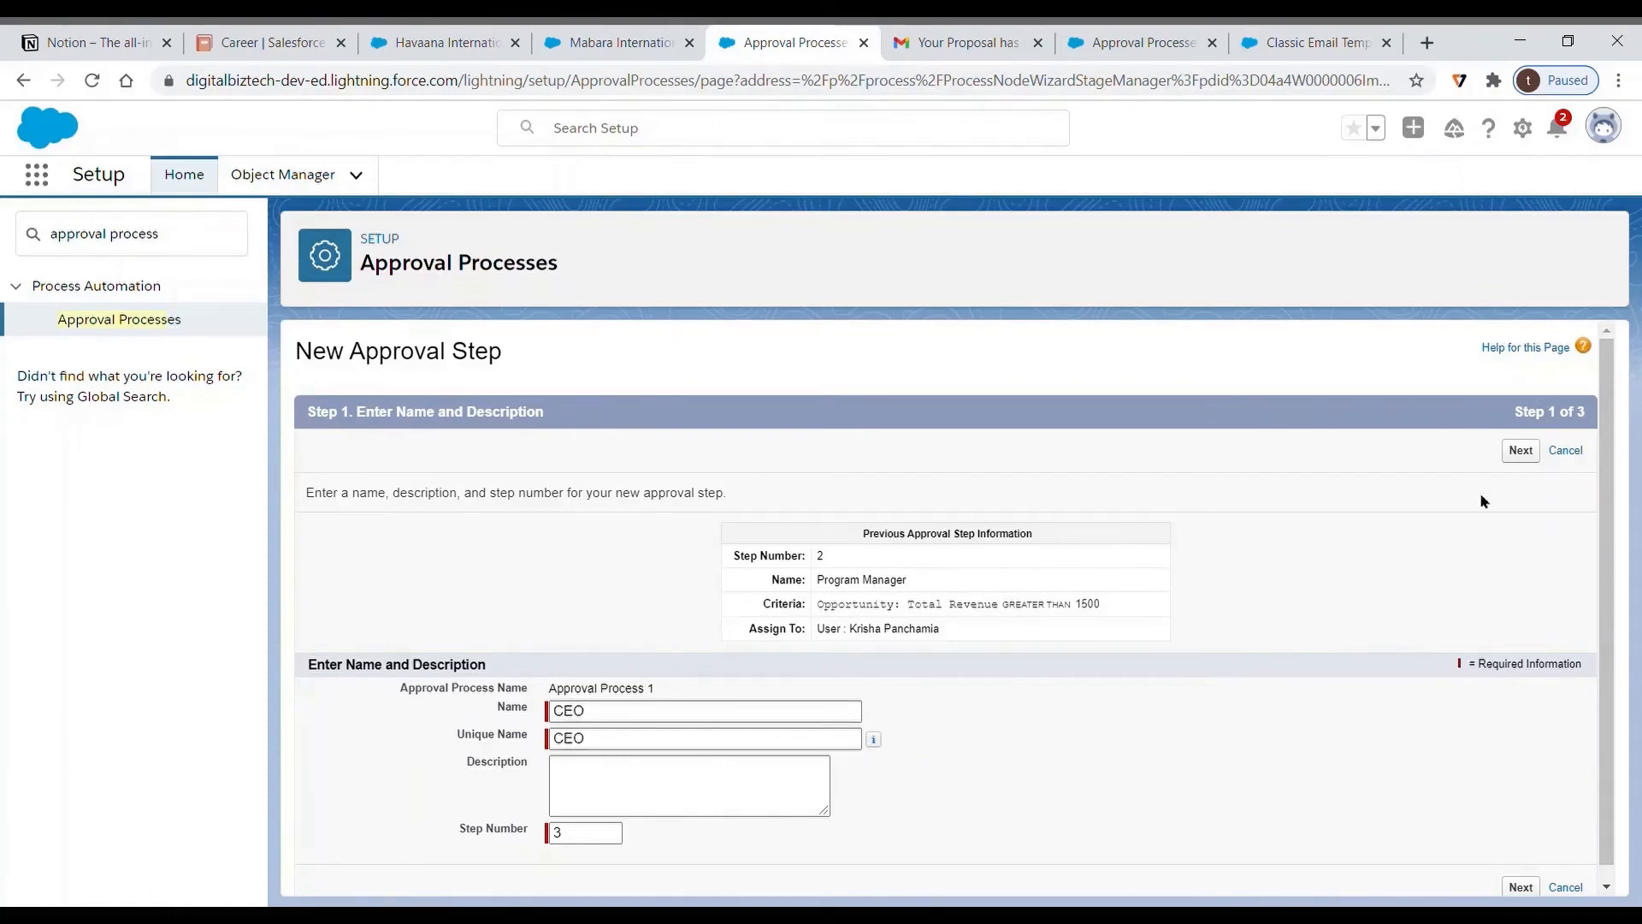
left_click(1520, 451)
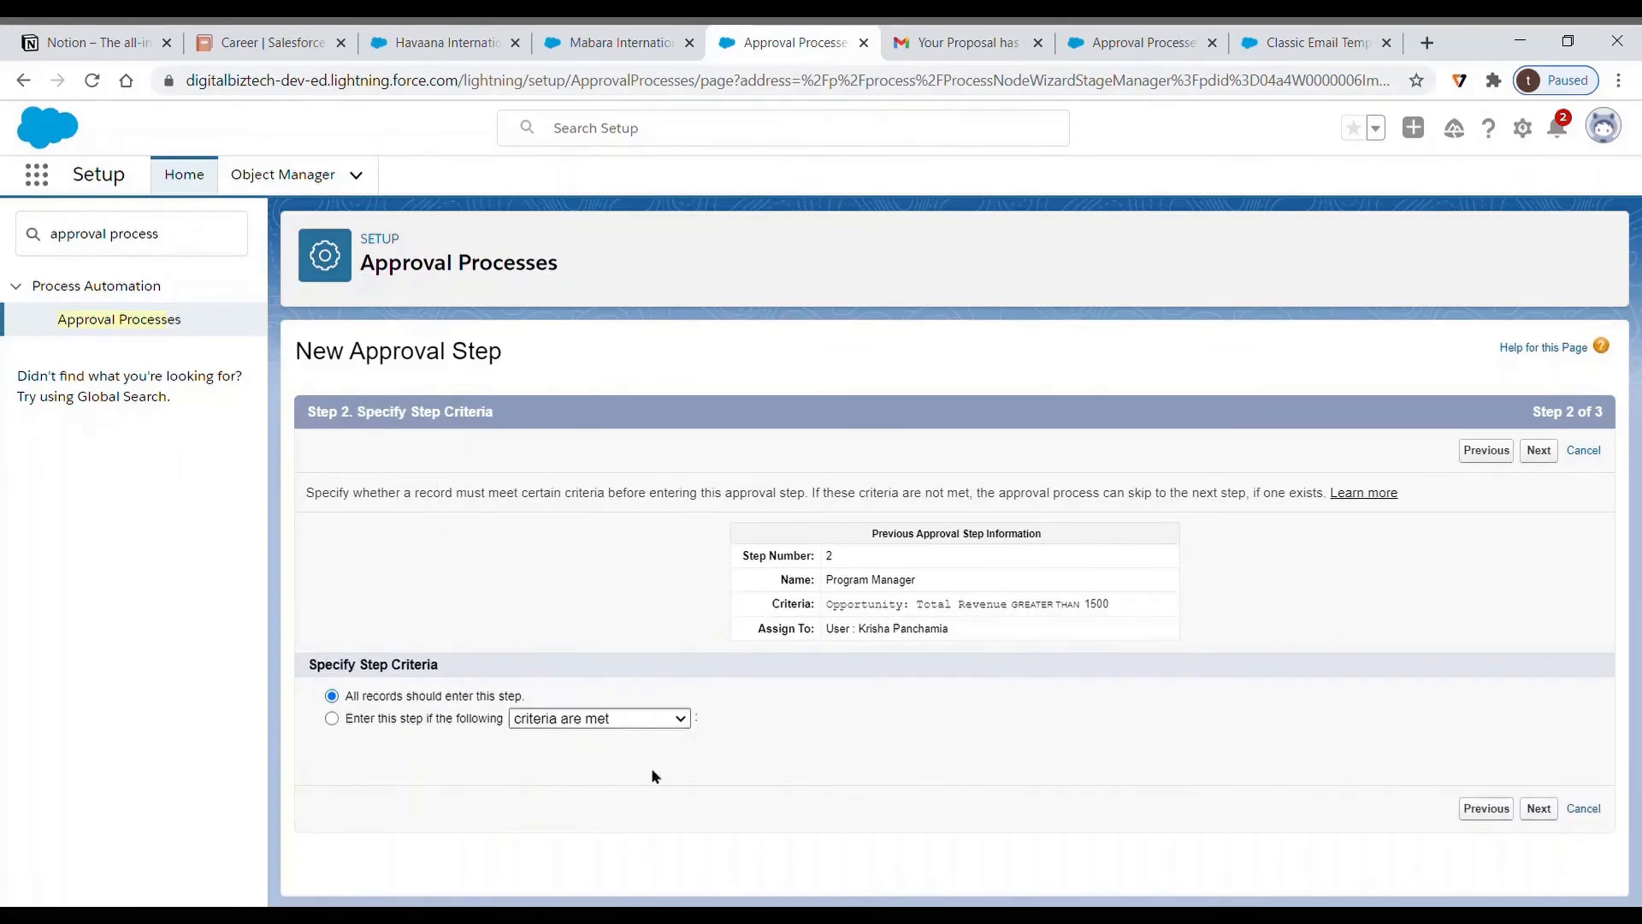
left_click(332, 719)
scroll(737, 659, "down", 2)
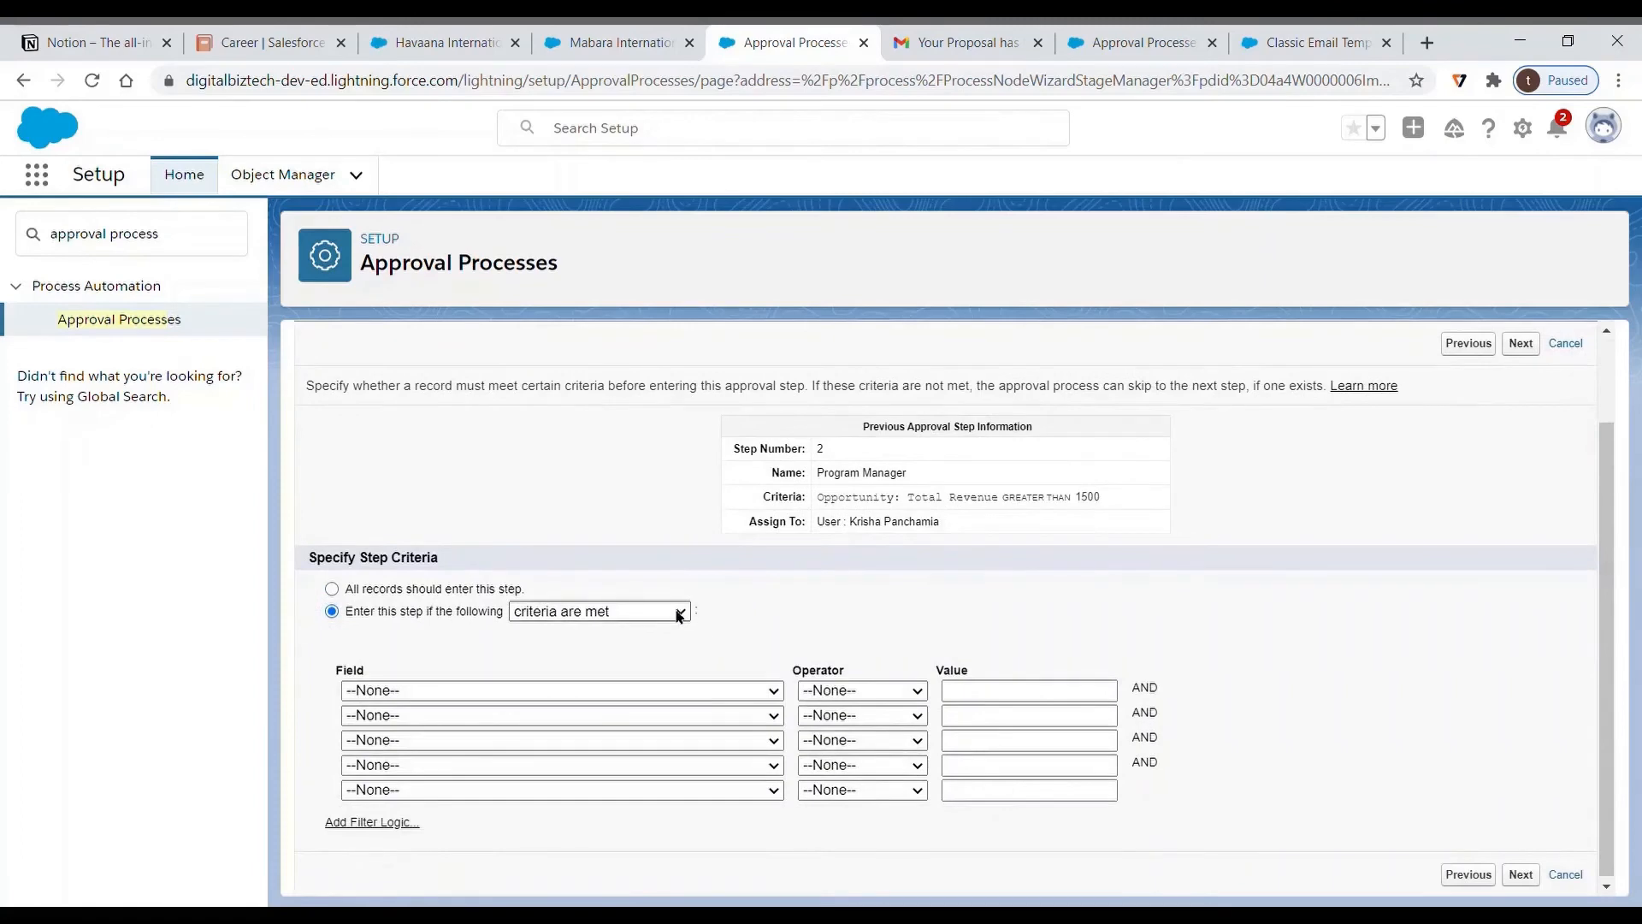
left_click(645, 644)
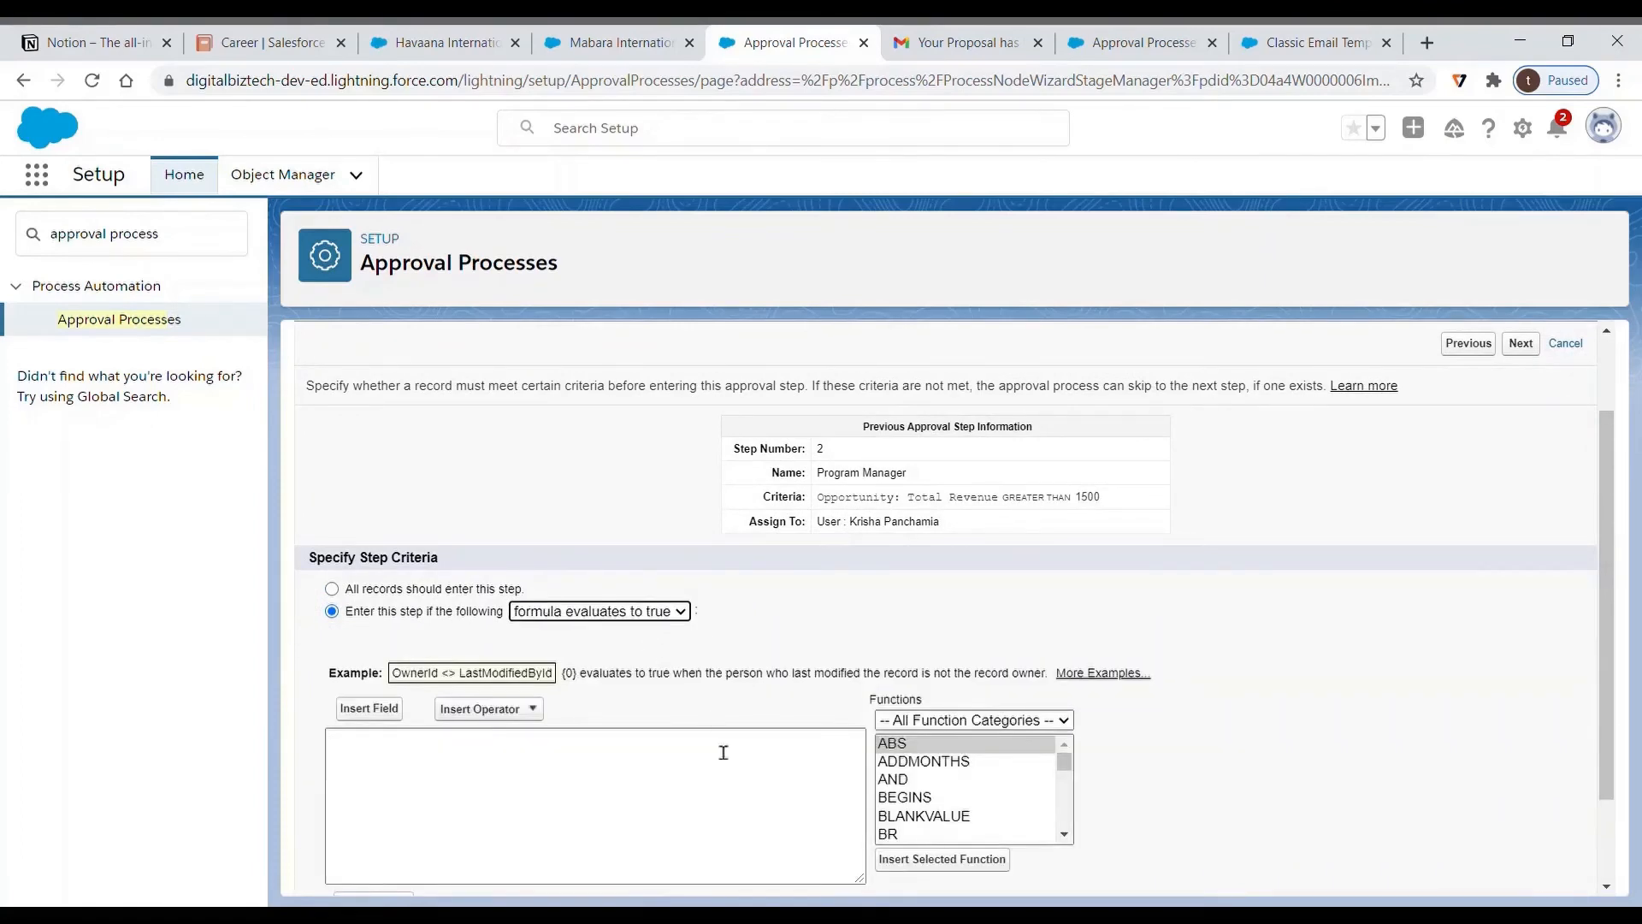
scroll(708, 786, "down", 2)
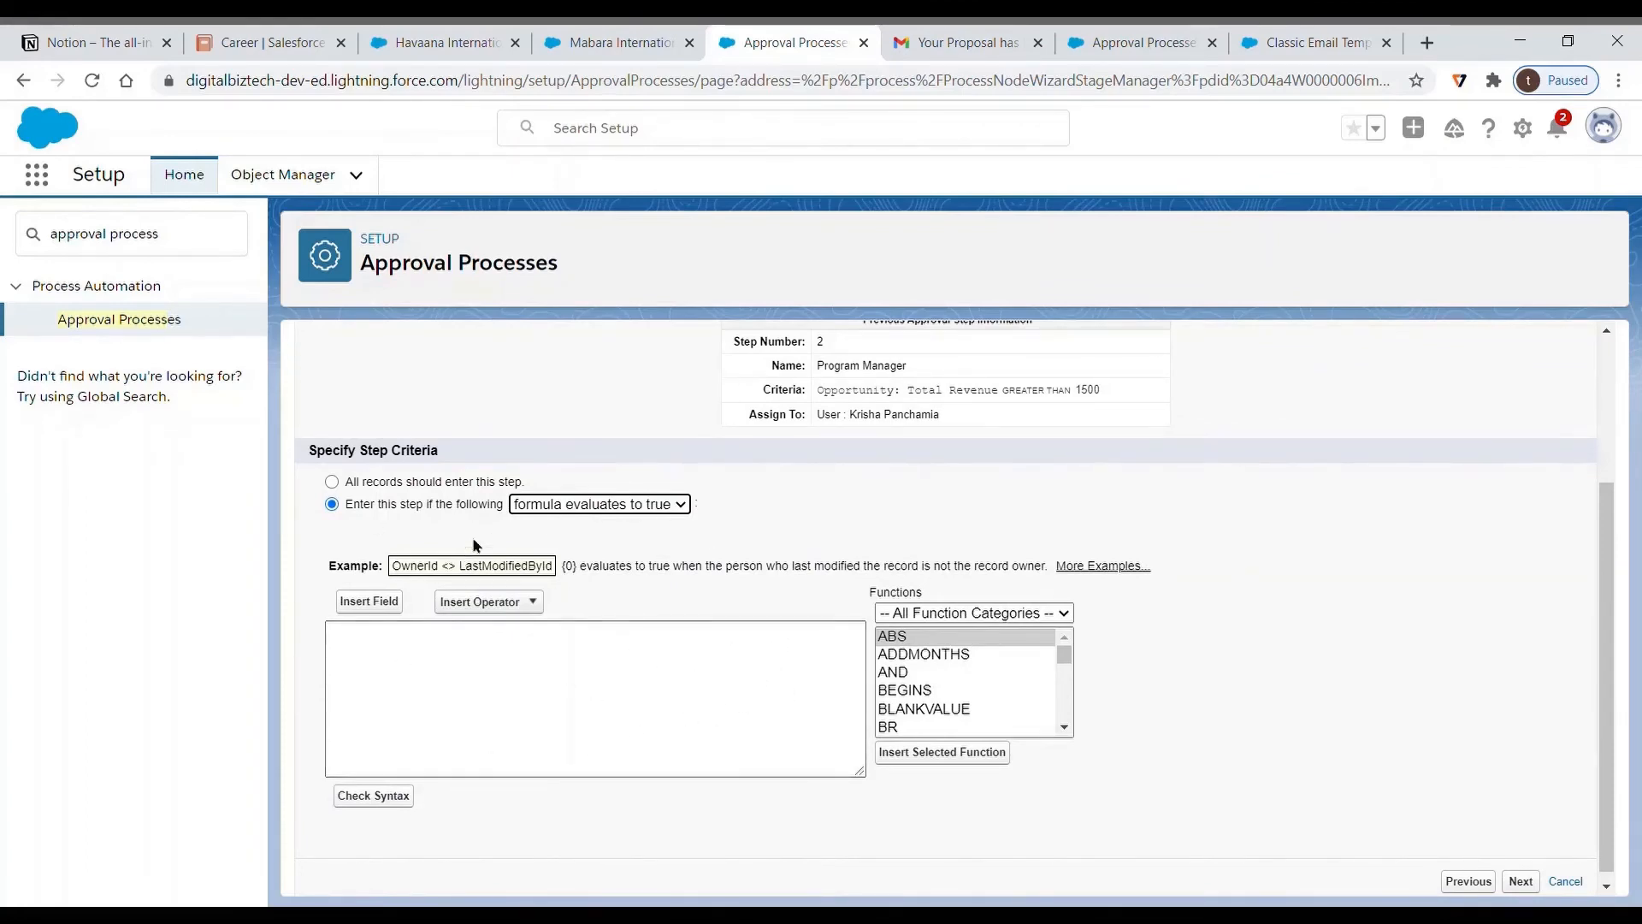
- Let all records enter the CEO step and continue to the approver selection
left_click(460, 483)
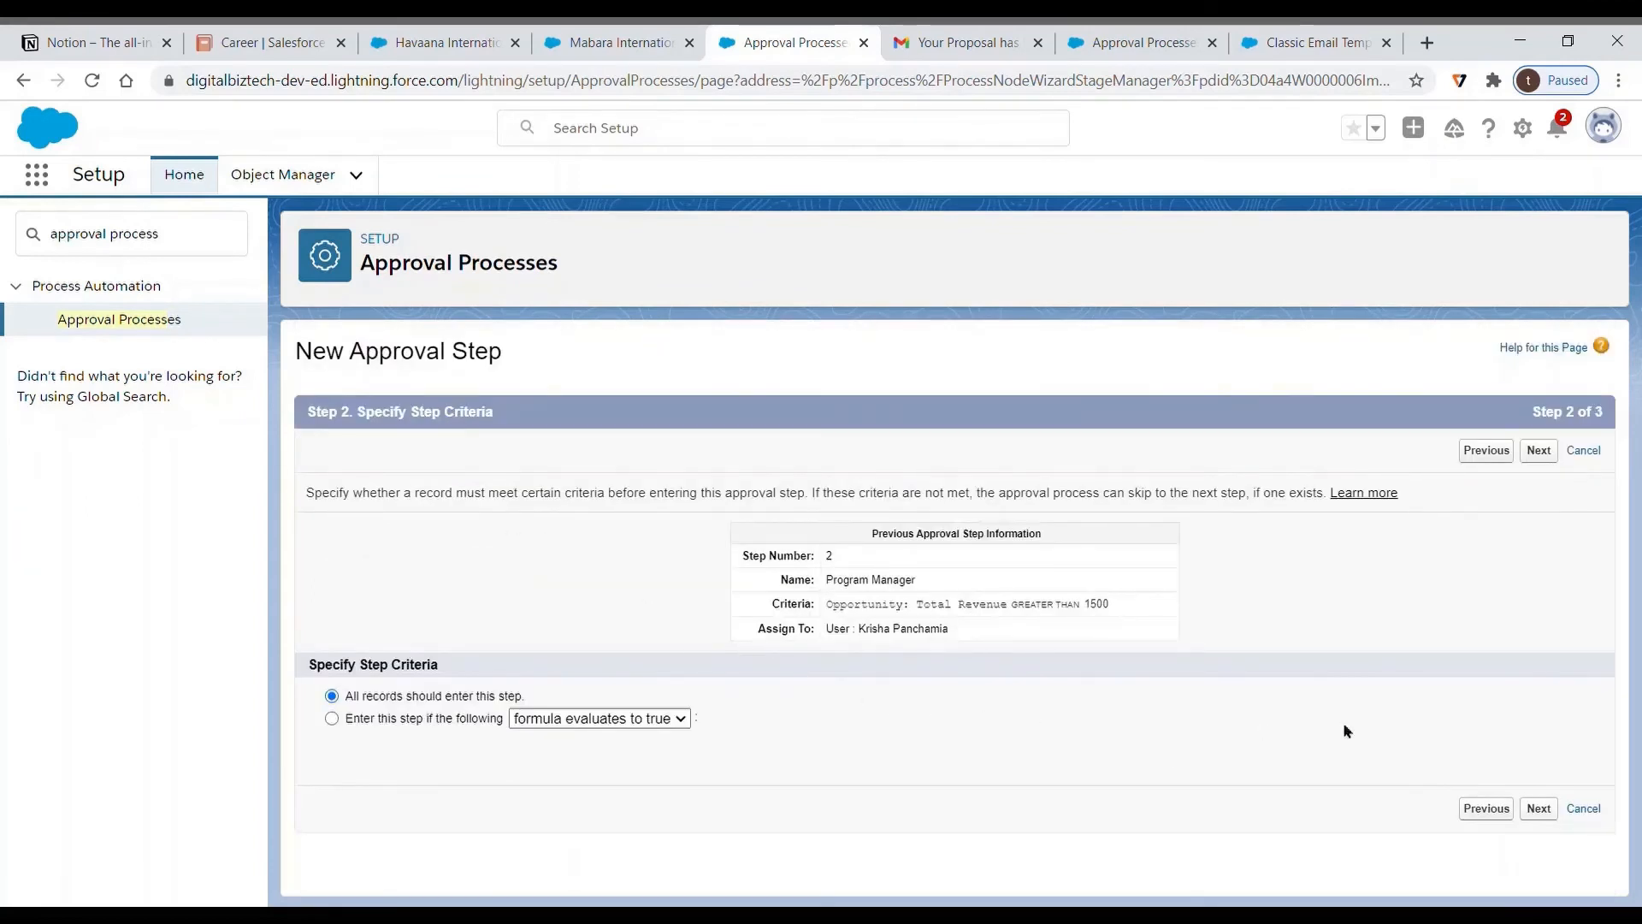
left_click(1548, 815)
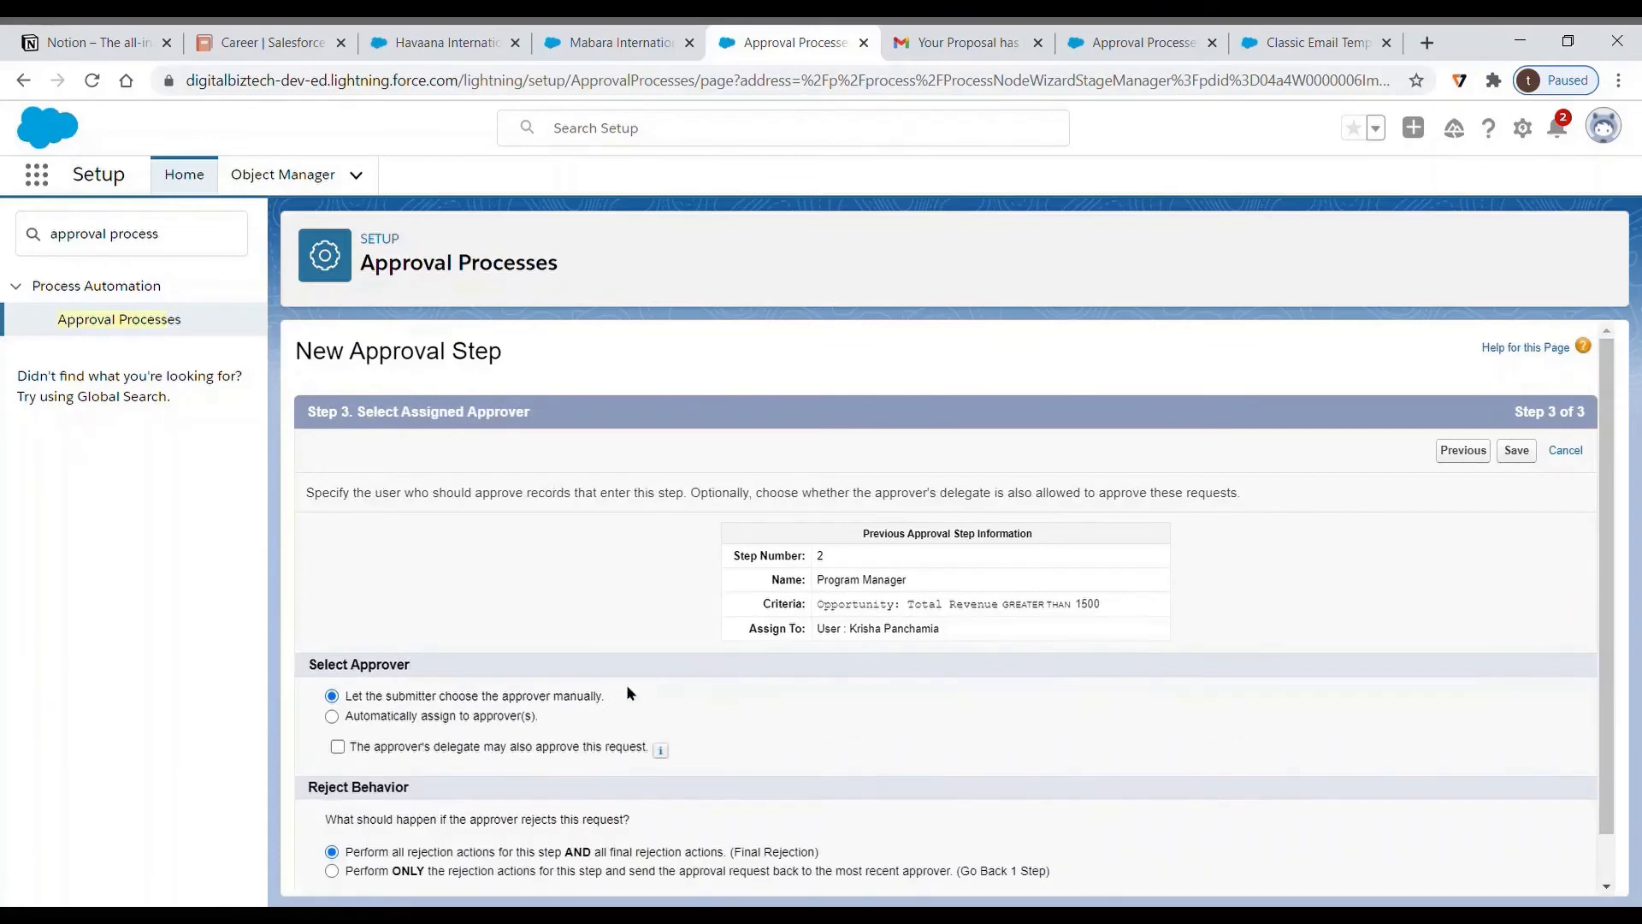
- Assign the CEO step automatically to two specific users by their first names and require unanimous approval from all selected approvers
scroll(530, 678, "down", 1)
left_click(451, 666)
left_click(536, 696)
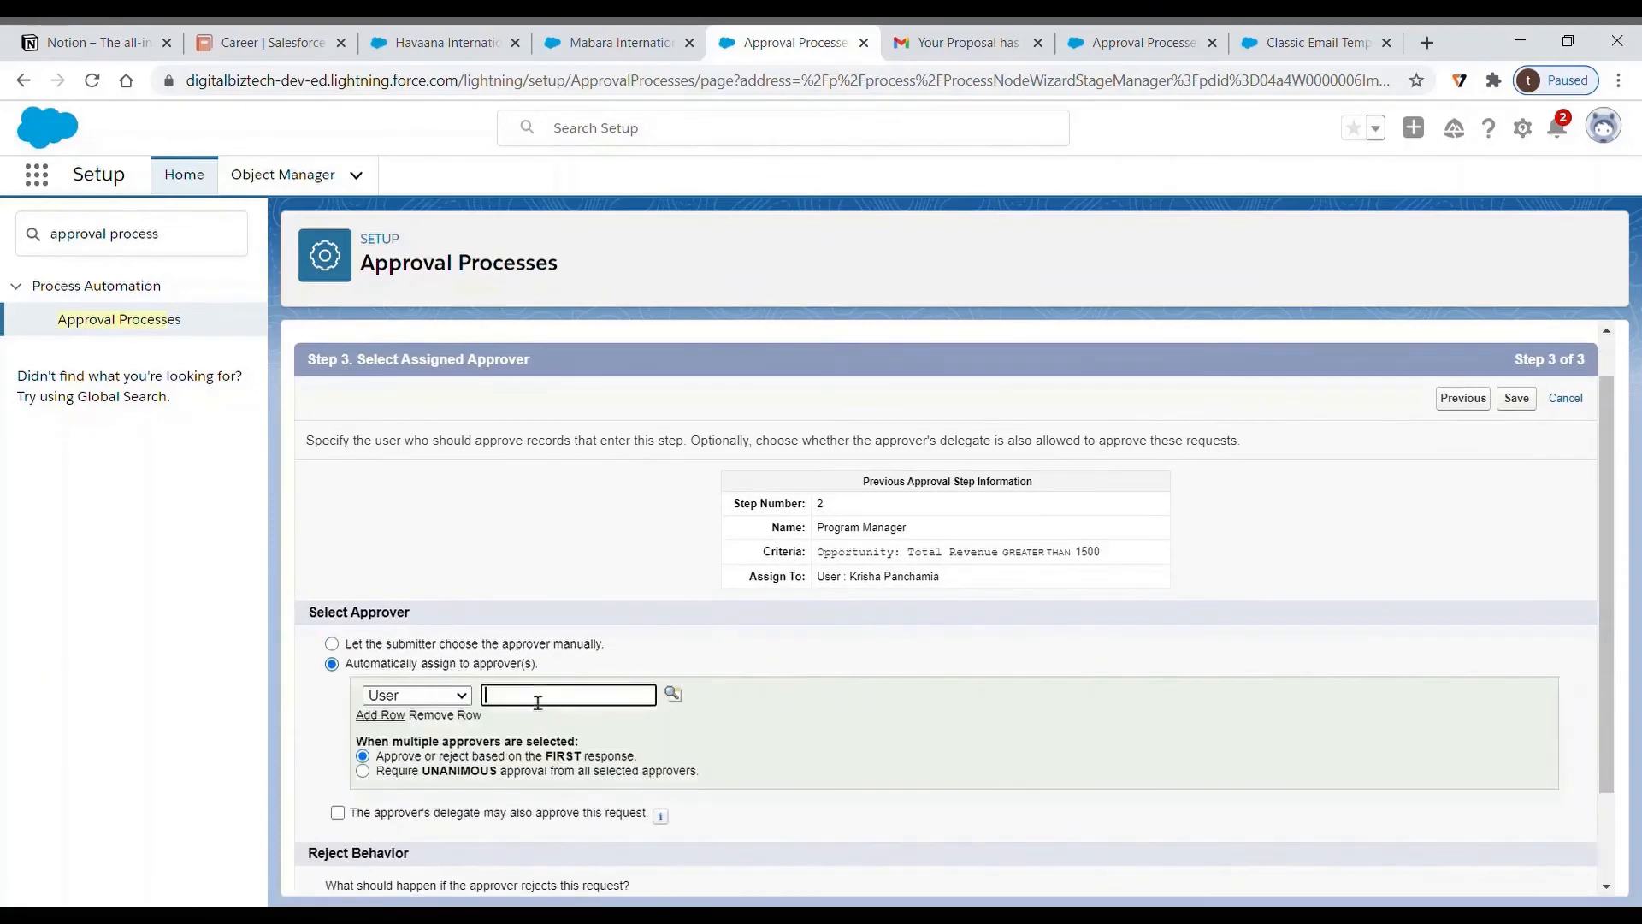
type("Srini")
scroll(1026, 748, "down", 1)
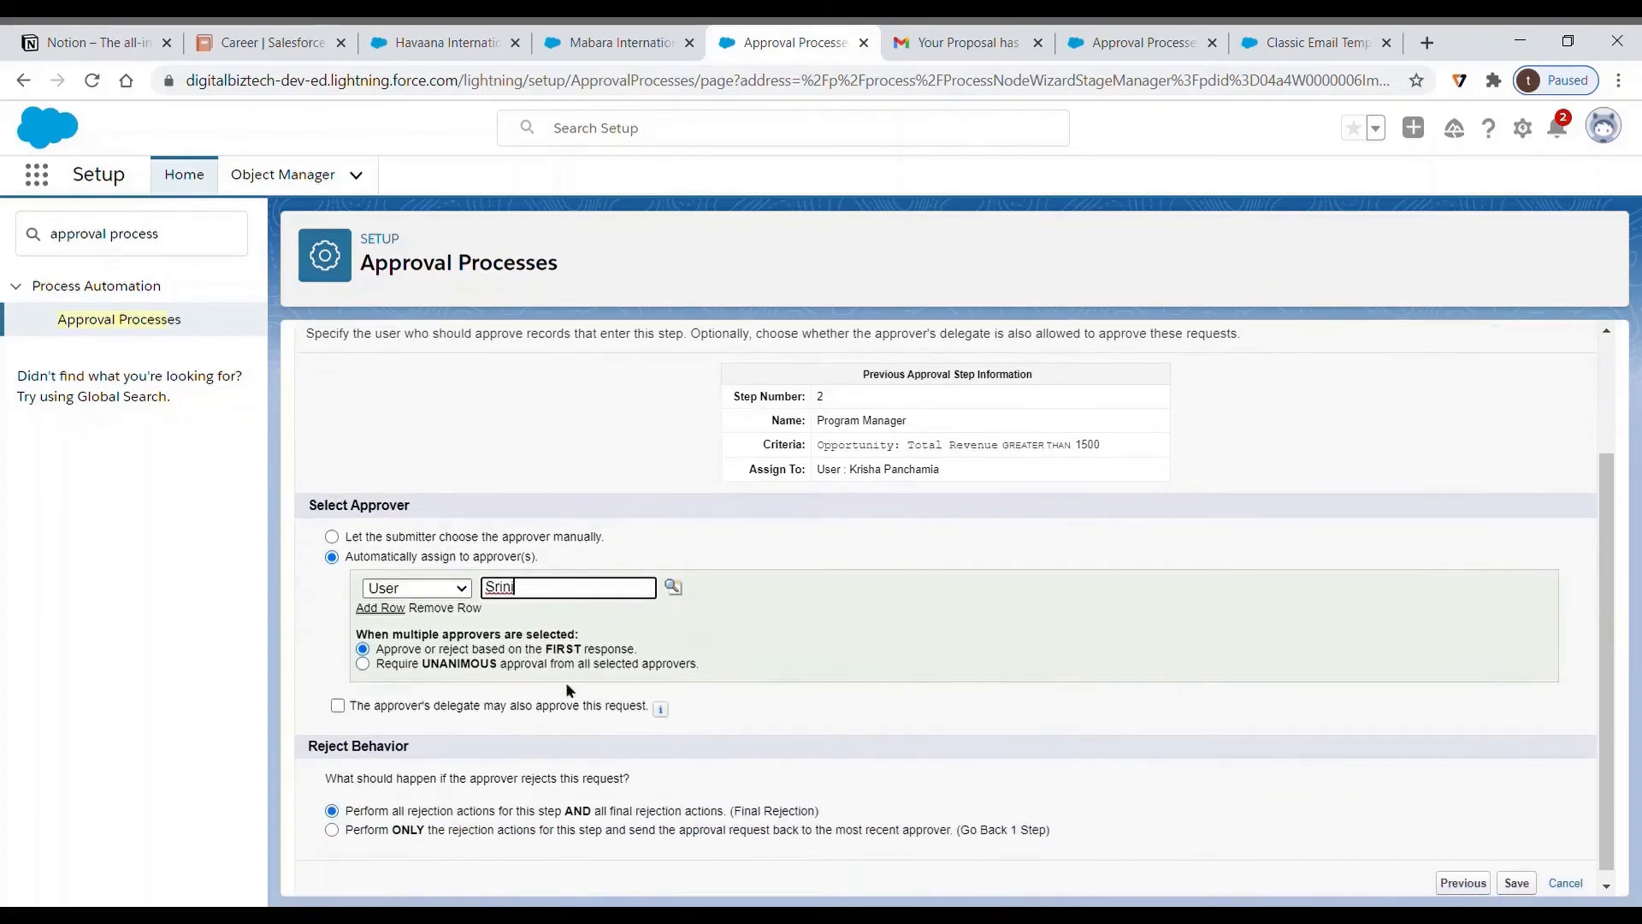
left_click(380, 608)
left_click(547, 618)
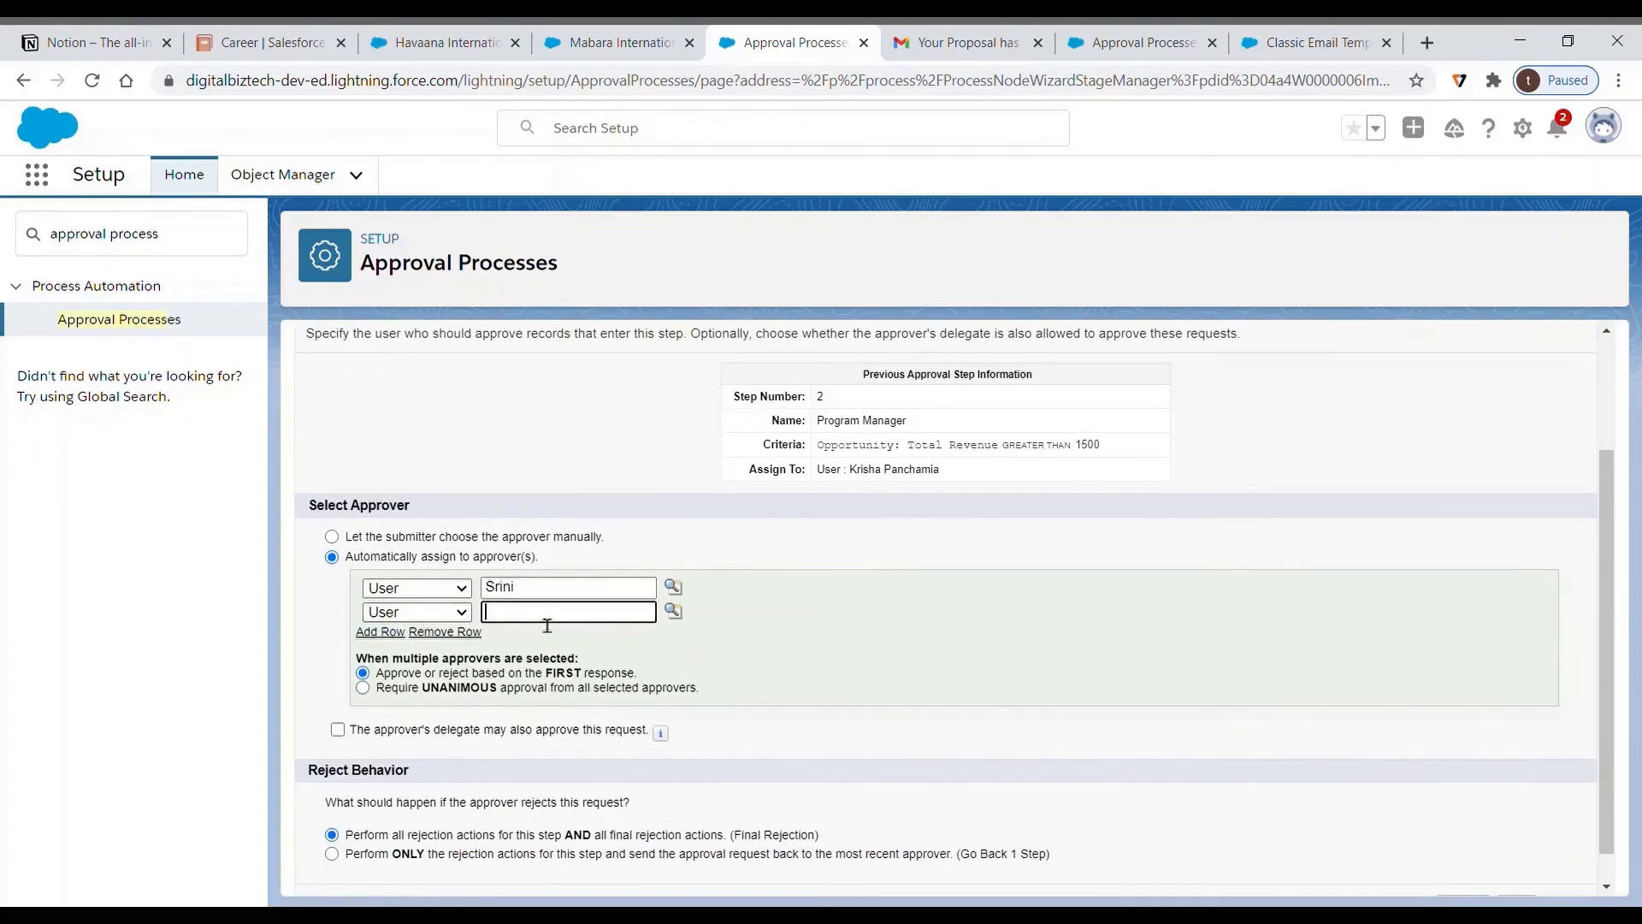
type("Krisha")
left_click(386, 689)
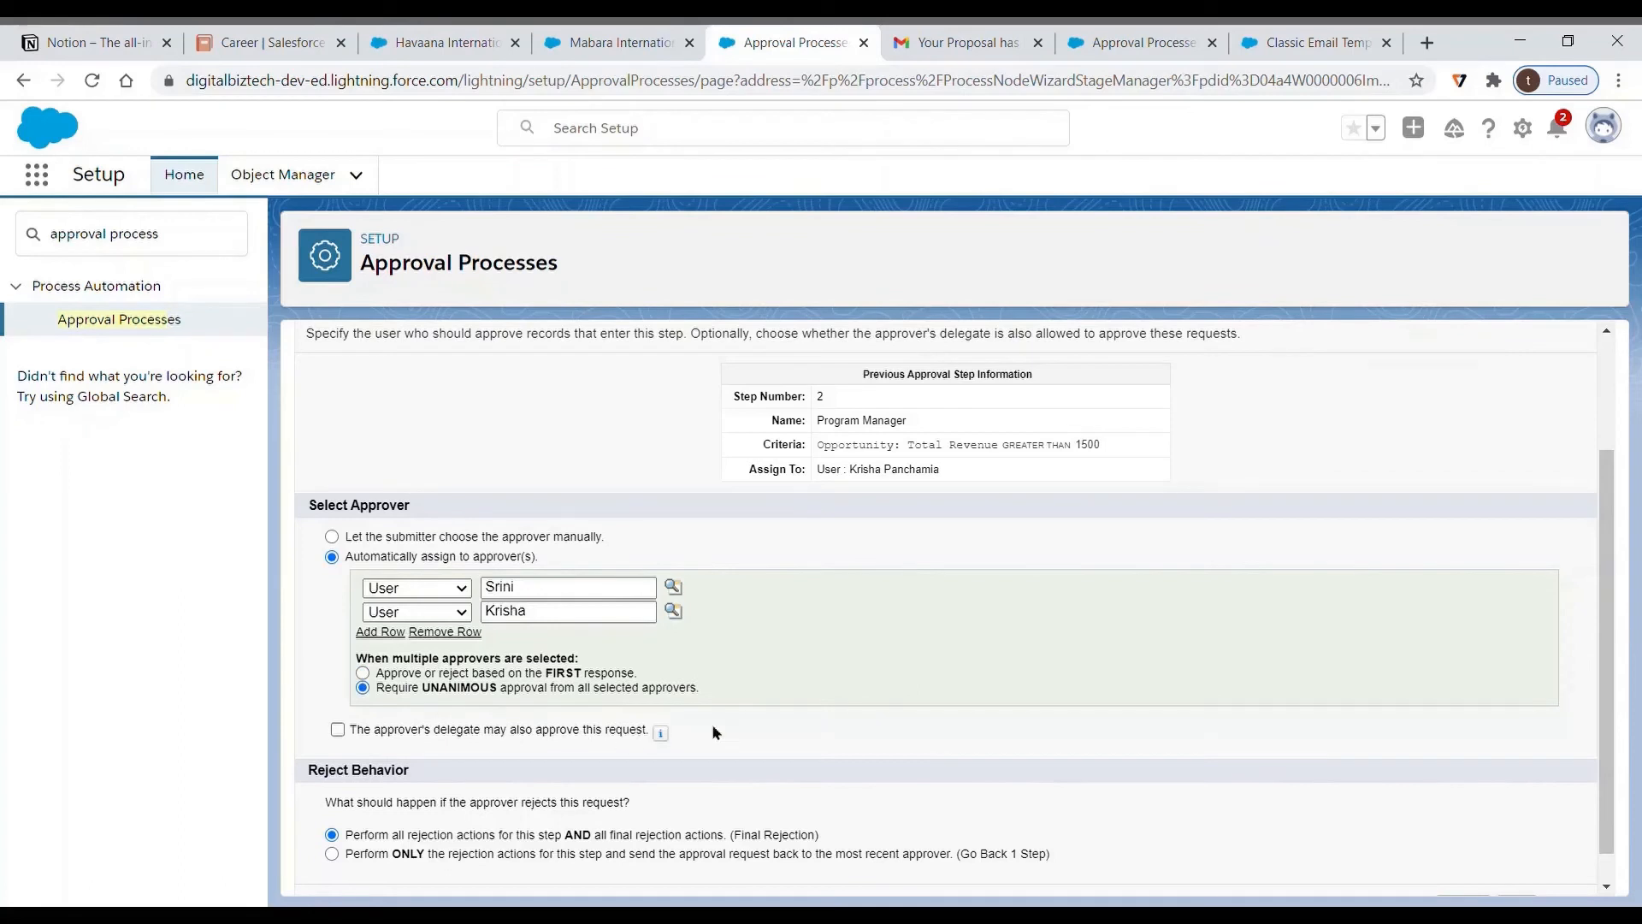
- Save the CEO step with Final Rejection behavior and go to the process details without creating any approval or rejection action
scroll(1238, 813, "down", 1)
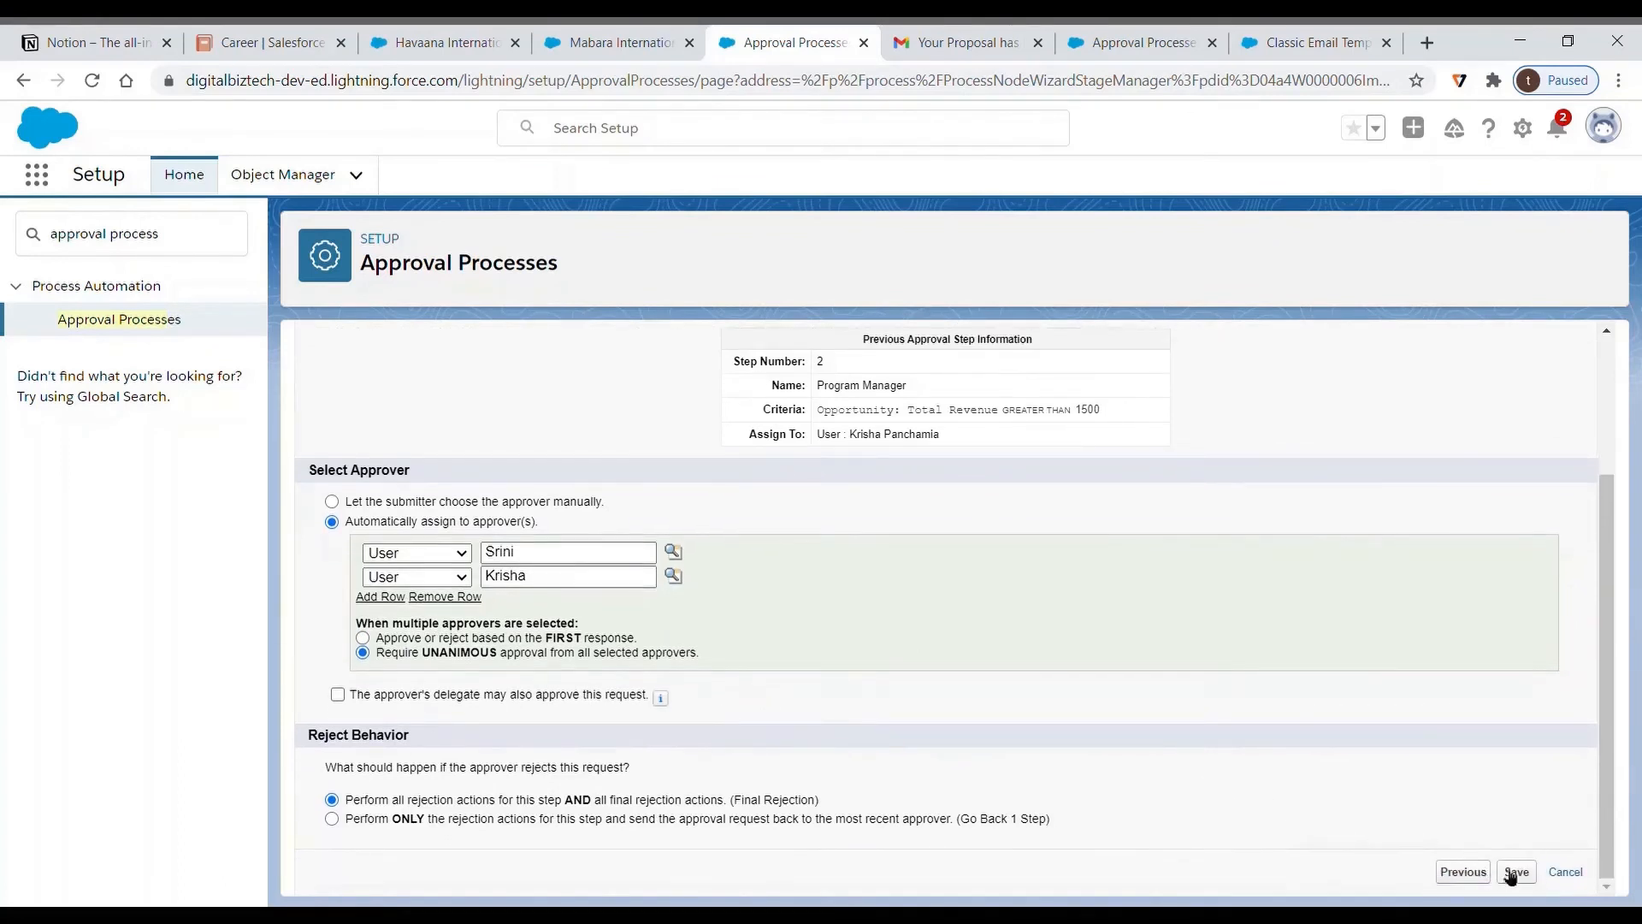
left_click(1516, 872)
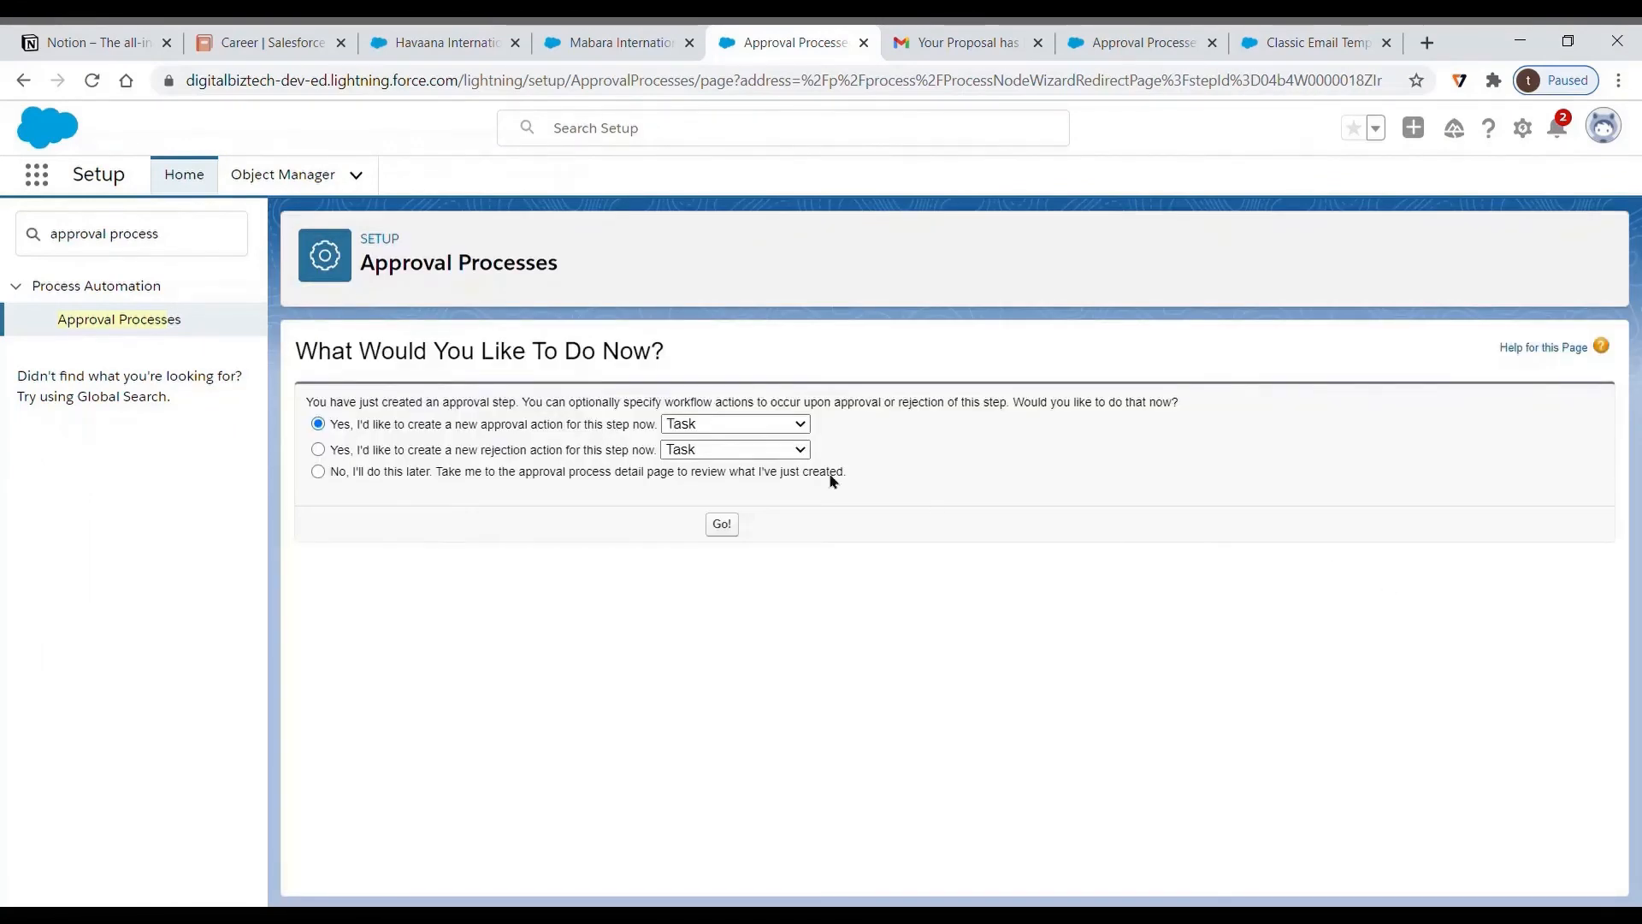
left_click(597, 475)
left_click(722, 527)
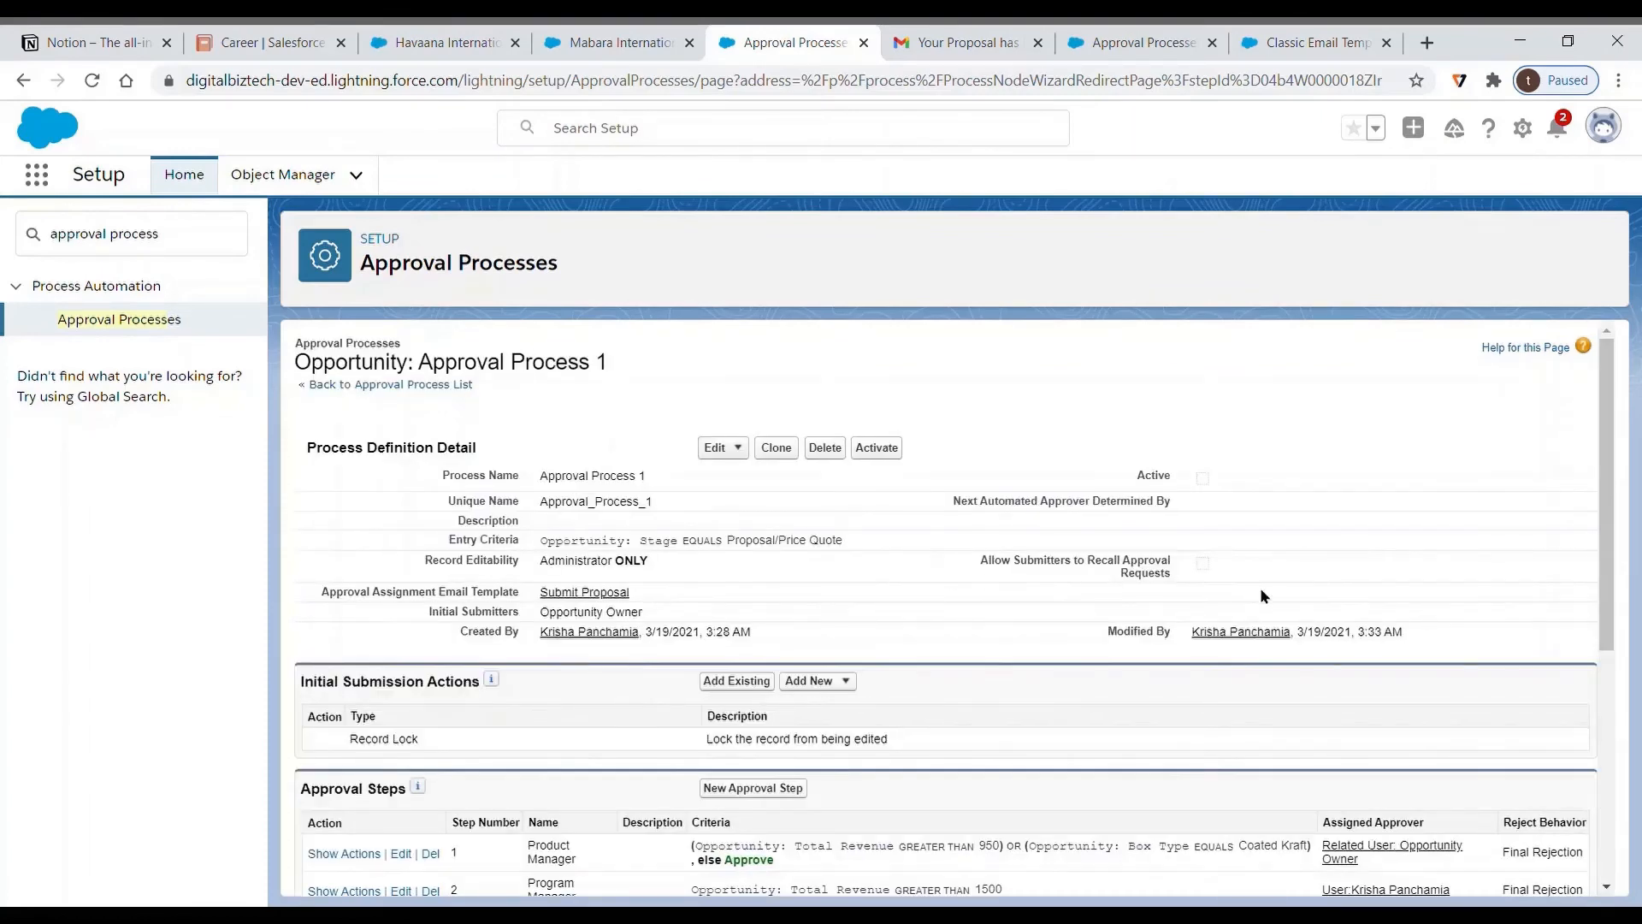
- Add a new field update named "Stage Update" to the final approval actions, targeting the Opportunity's Stage field
scroll(1259, 596, "down", 5)
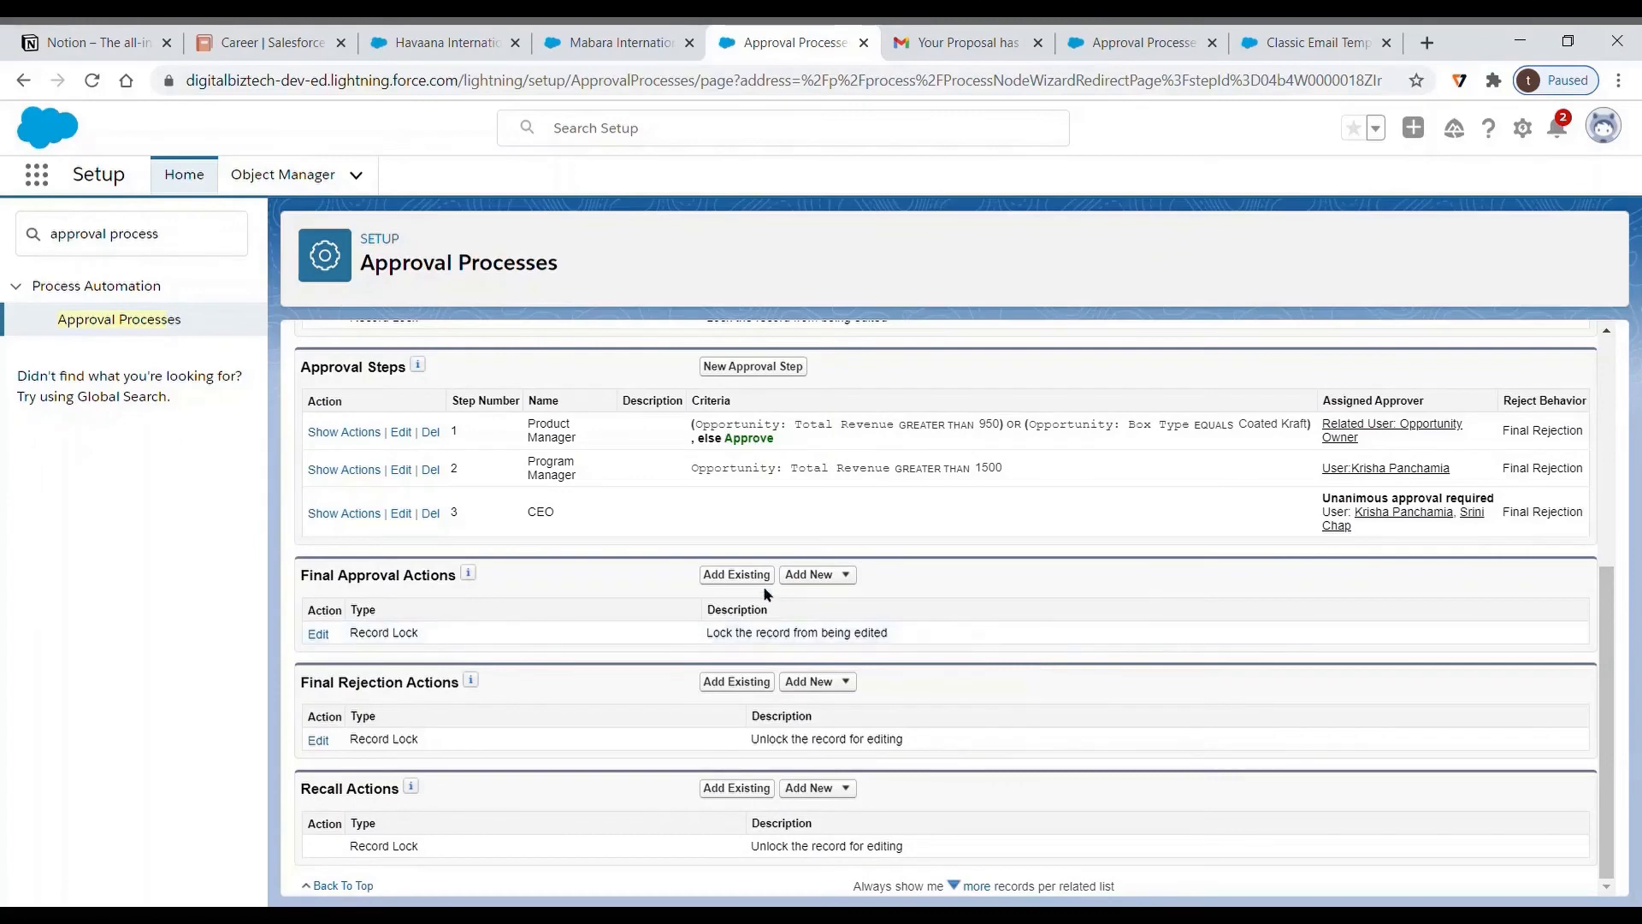
left_click(816, 575)
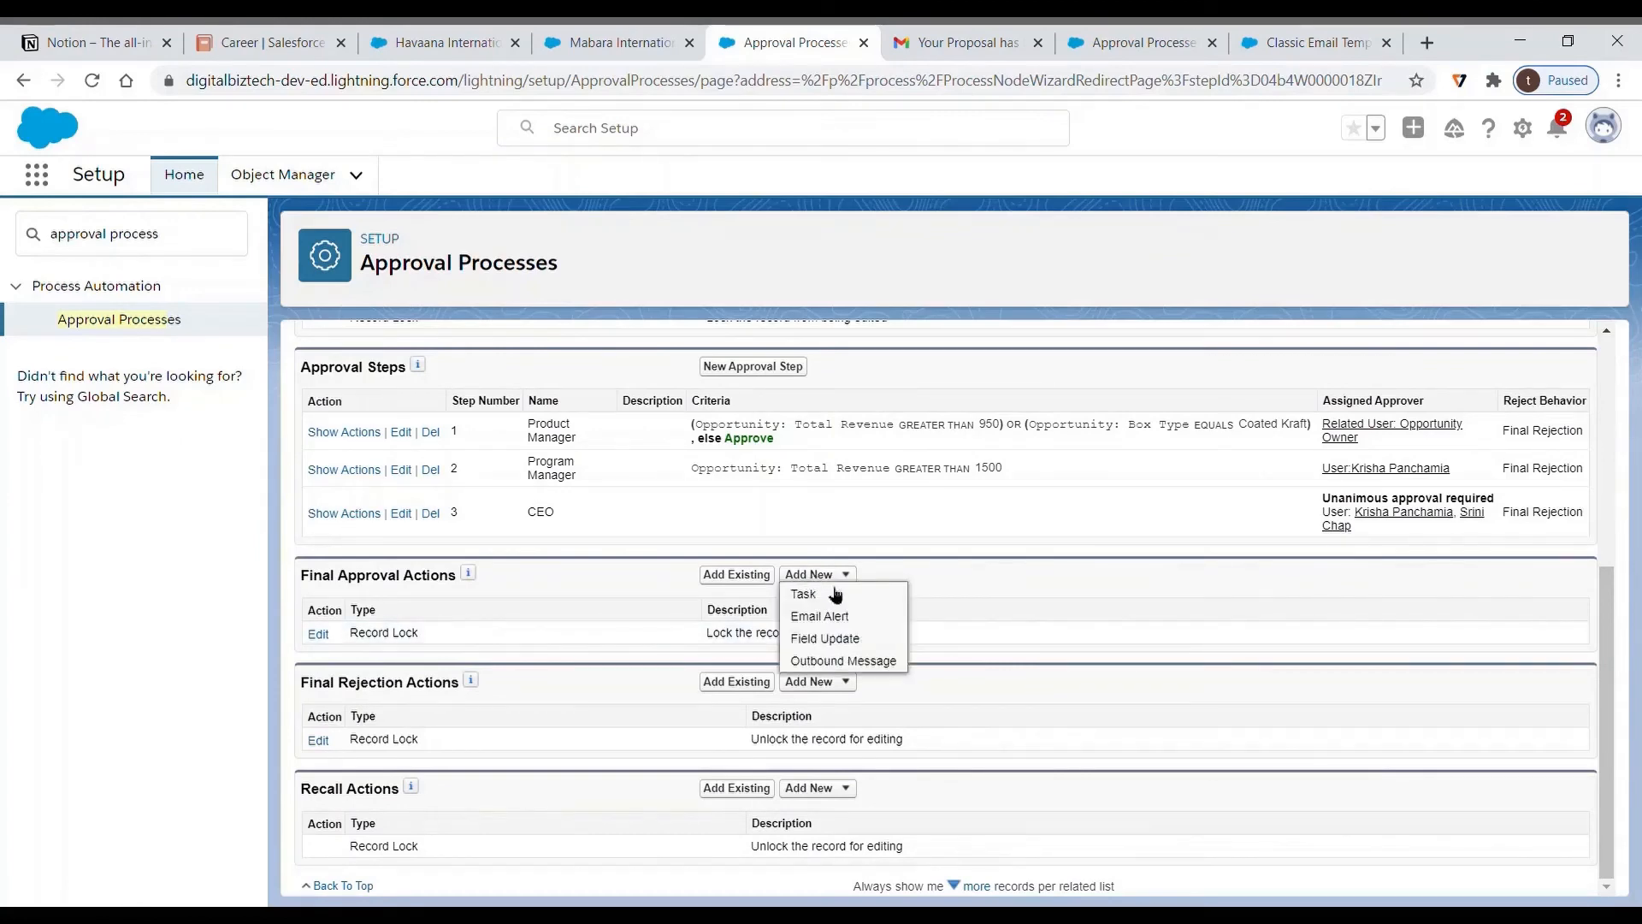
left_click(821, 639)
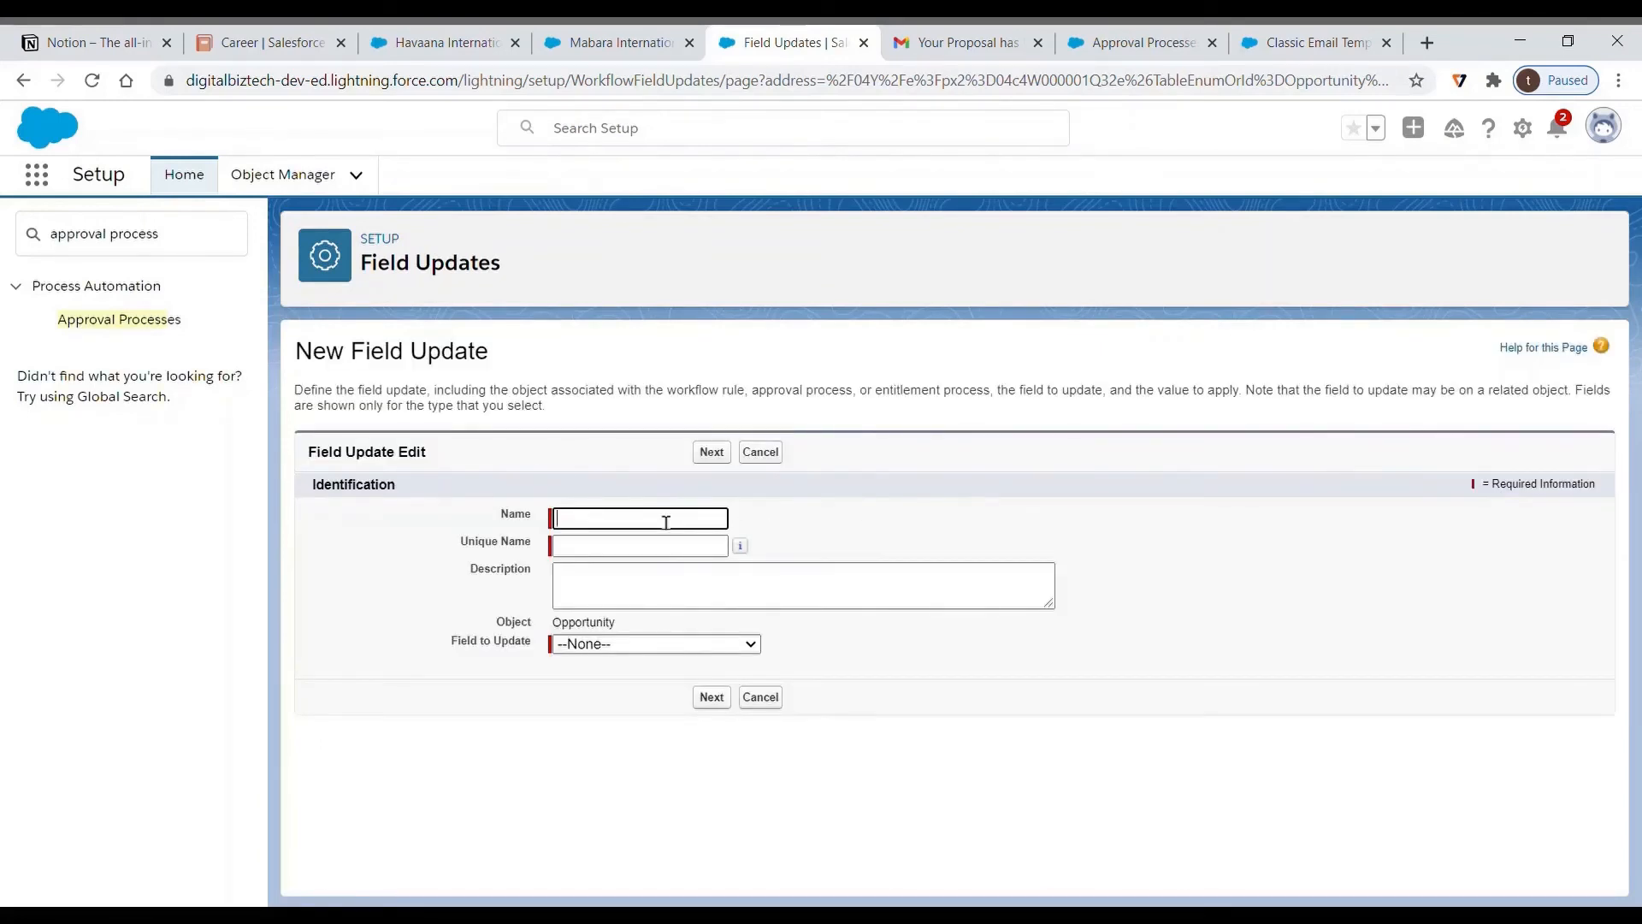
type("Stage Update")
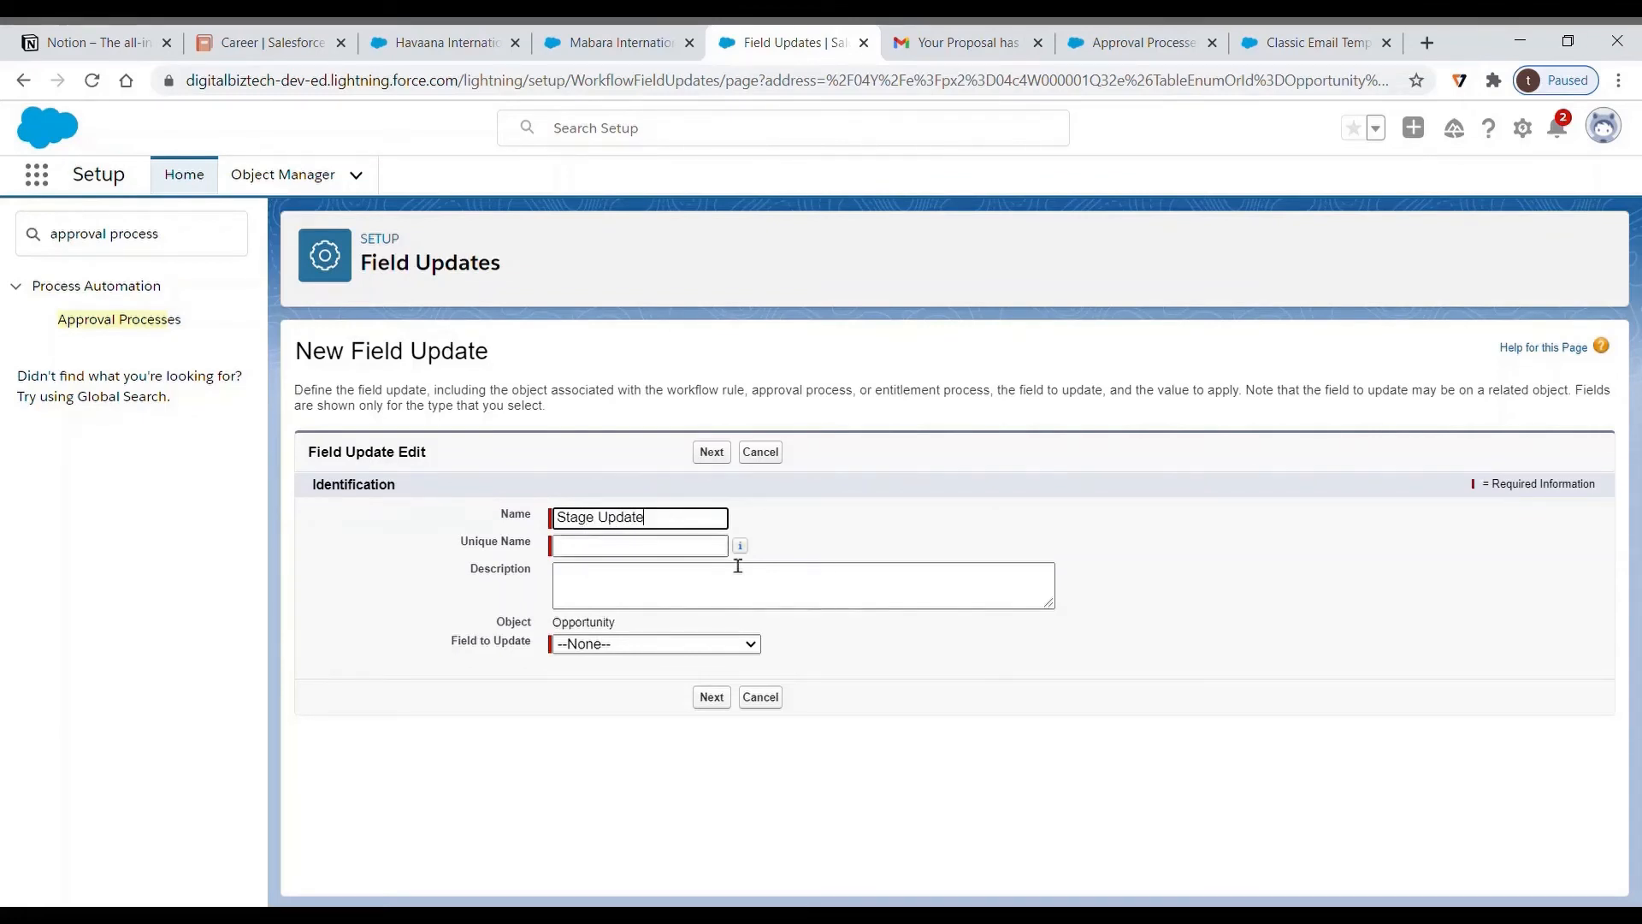
left_click(891, 634)
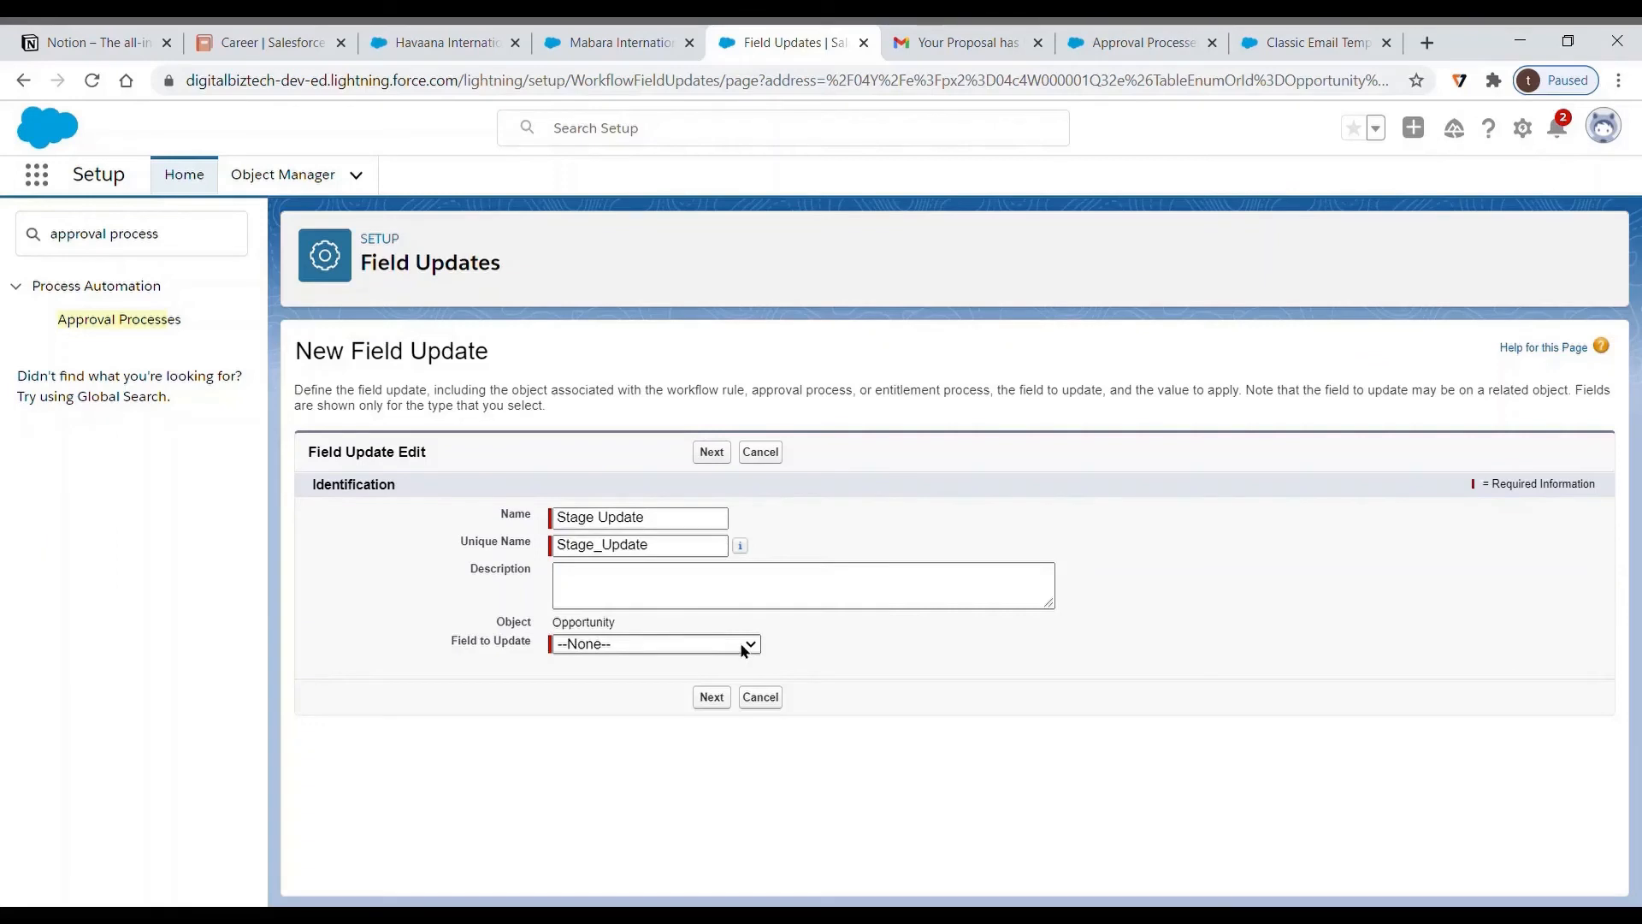
left_click(707, 516)
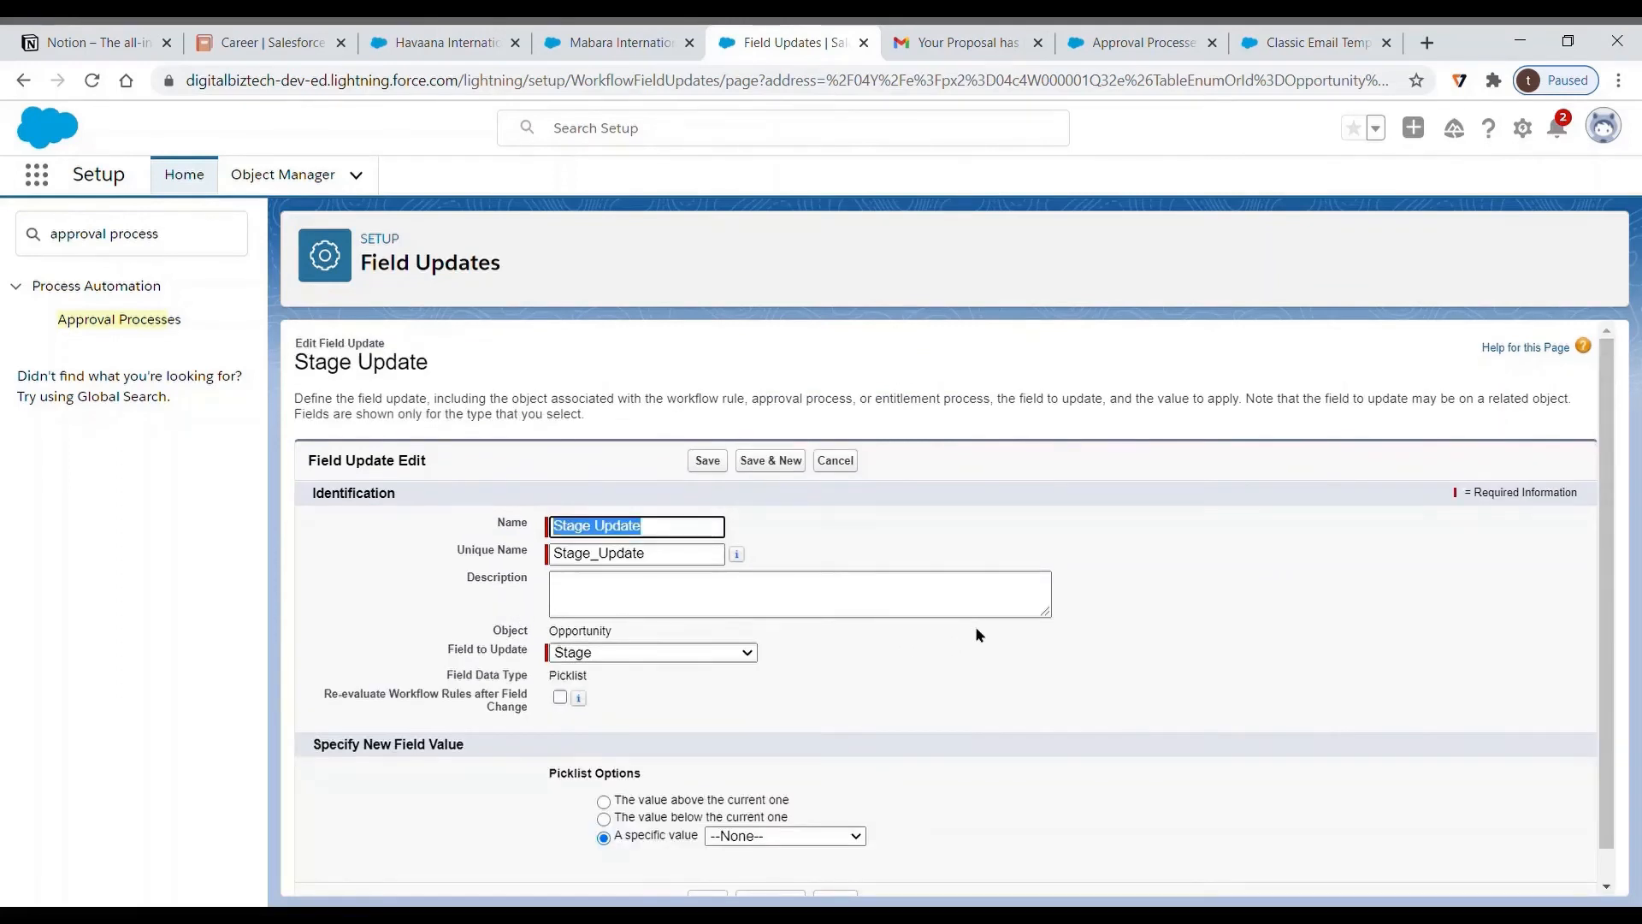
- Set the field update's specific Stage value to Negotiation/Review and save it as "Stage Updates"
scroll(974, 626, "down", 1)
left_click(828, 806)
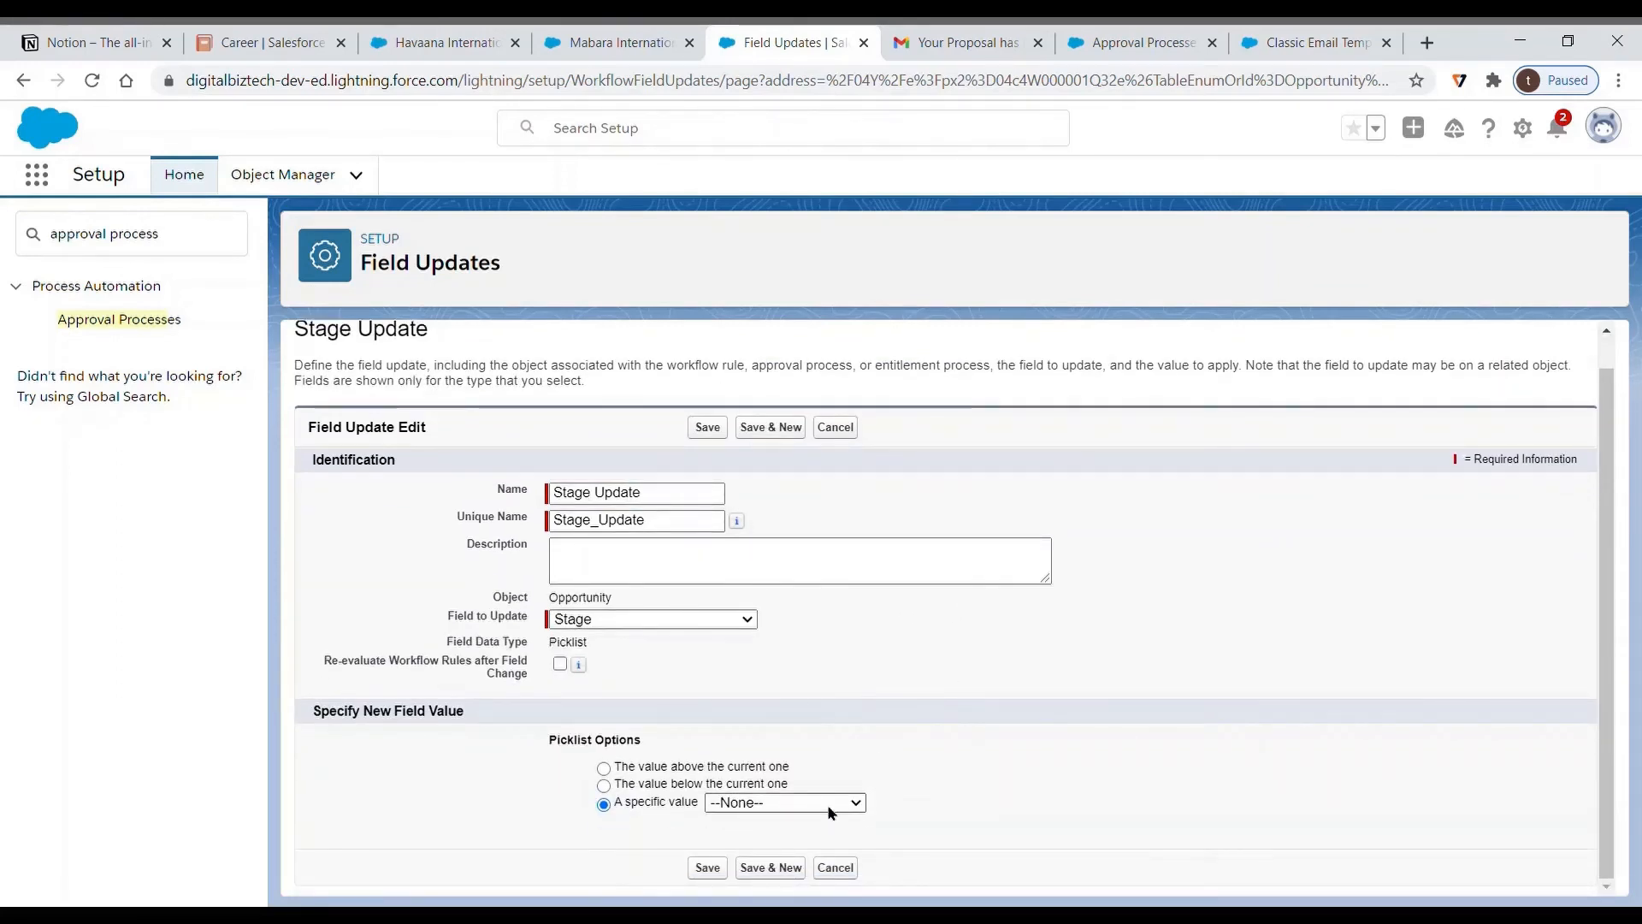
left_click(834, 746)
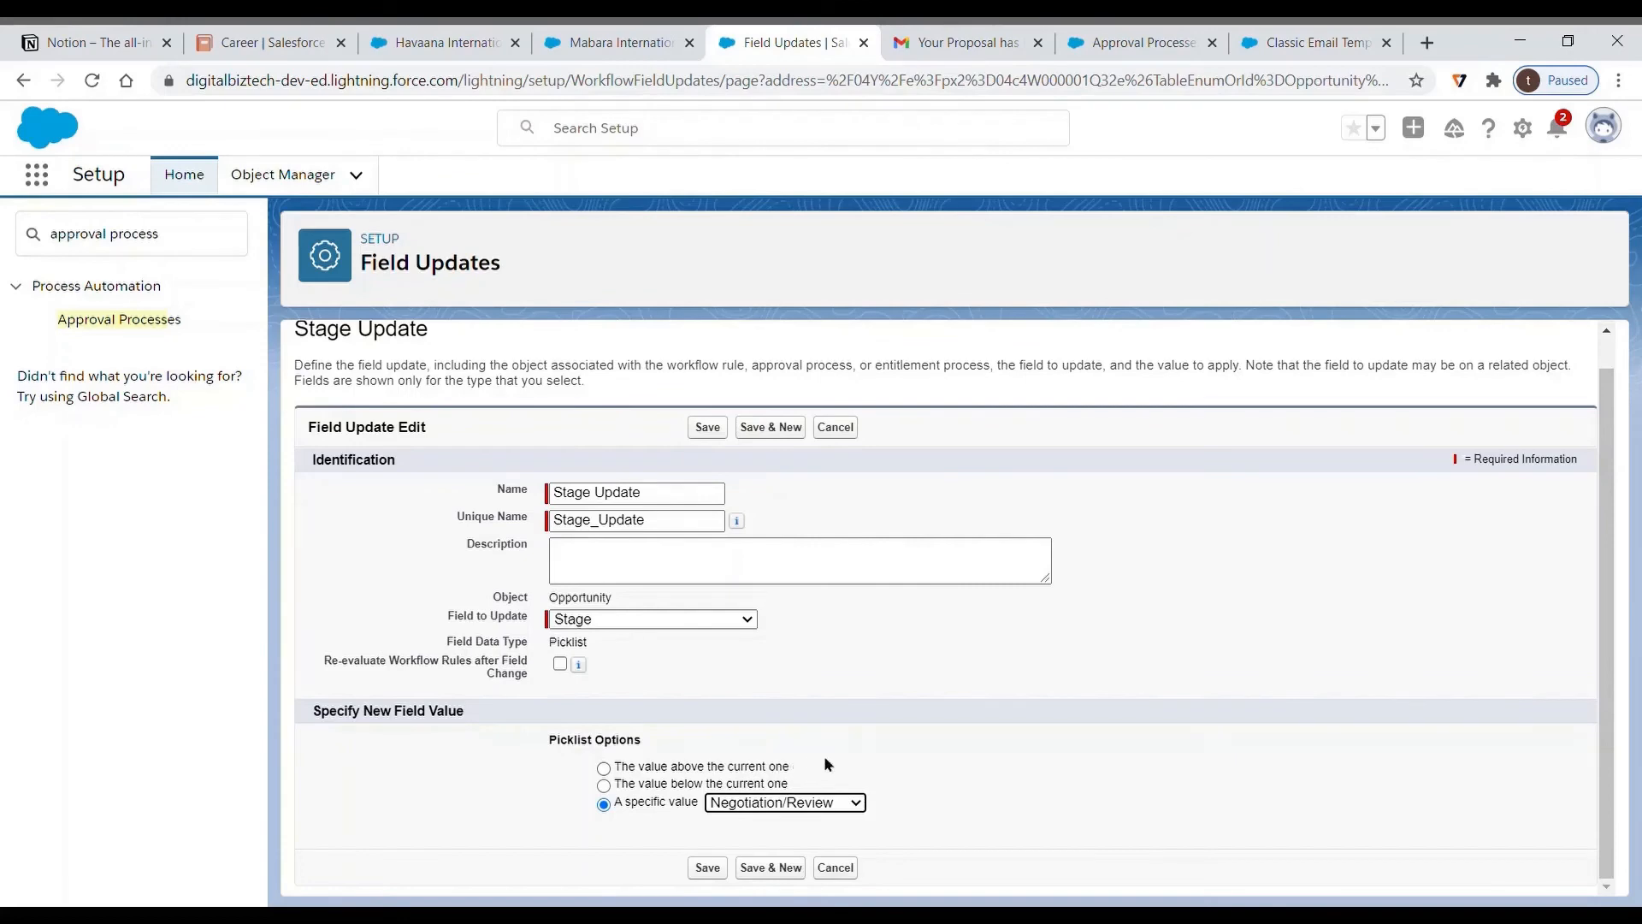
left_click(707, 868)
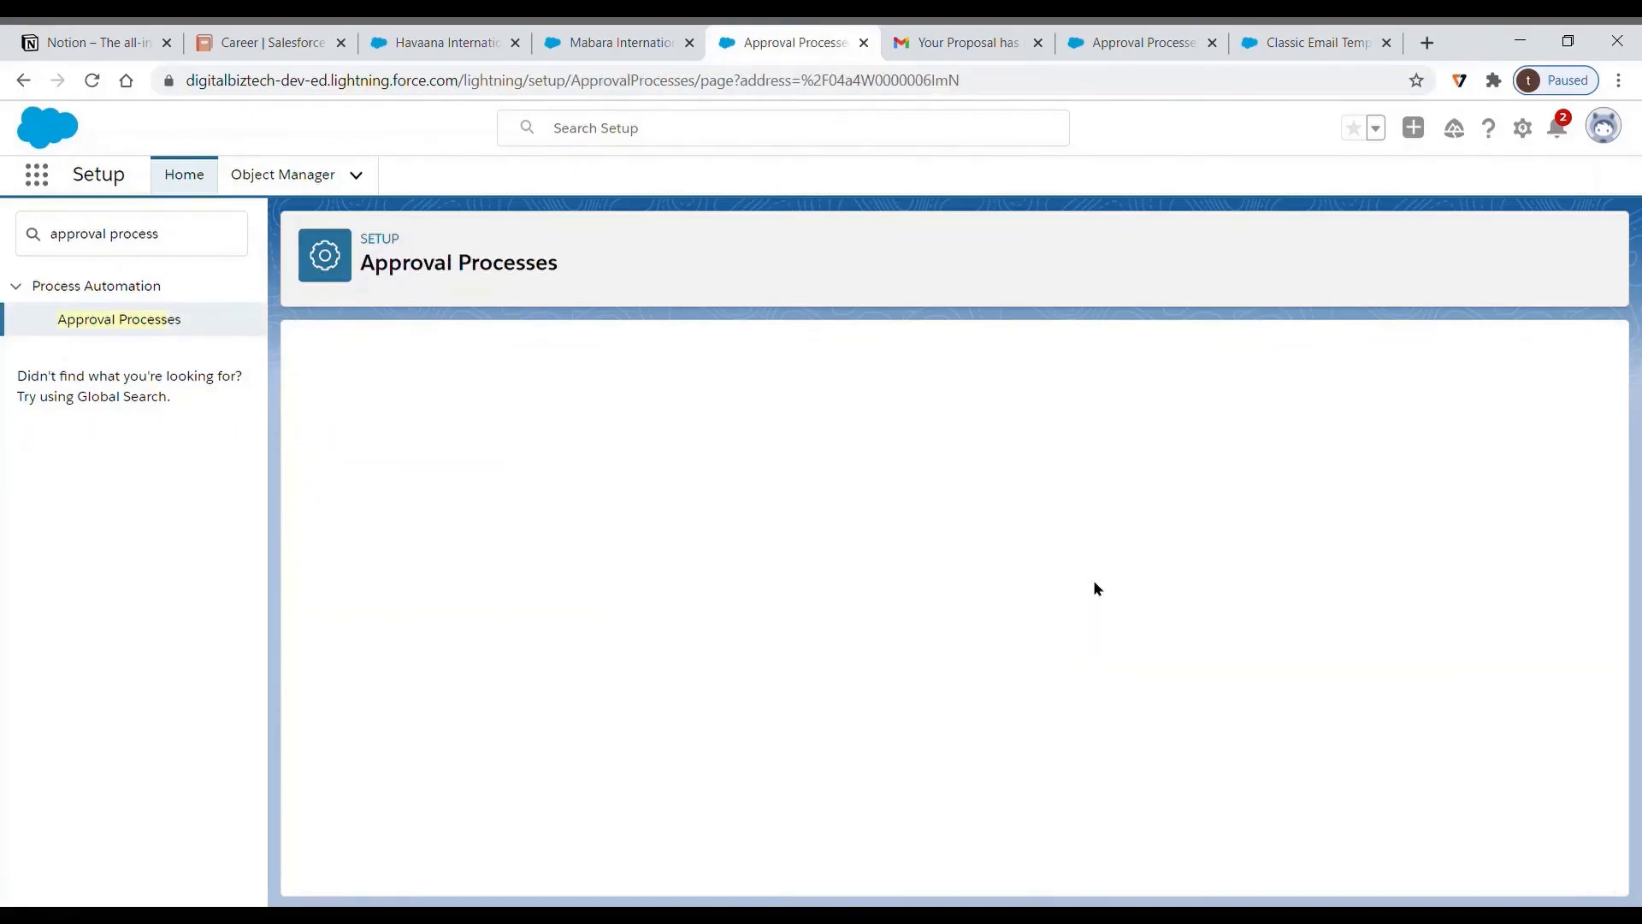
- Add a new email alert to the final approval actions with the description "Approval Process Approved" and the Approved email template
scroll(1081, 650, "down", 1)
scroll(1081, 656, "down", 5)
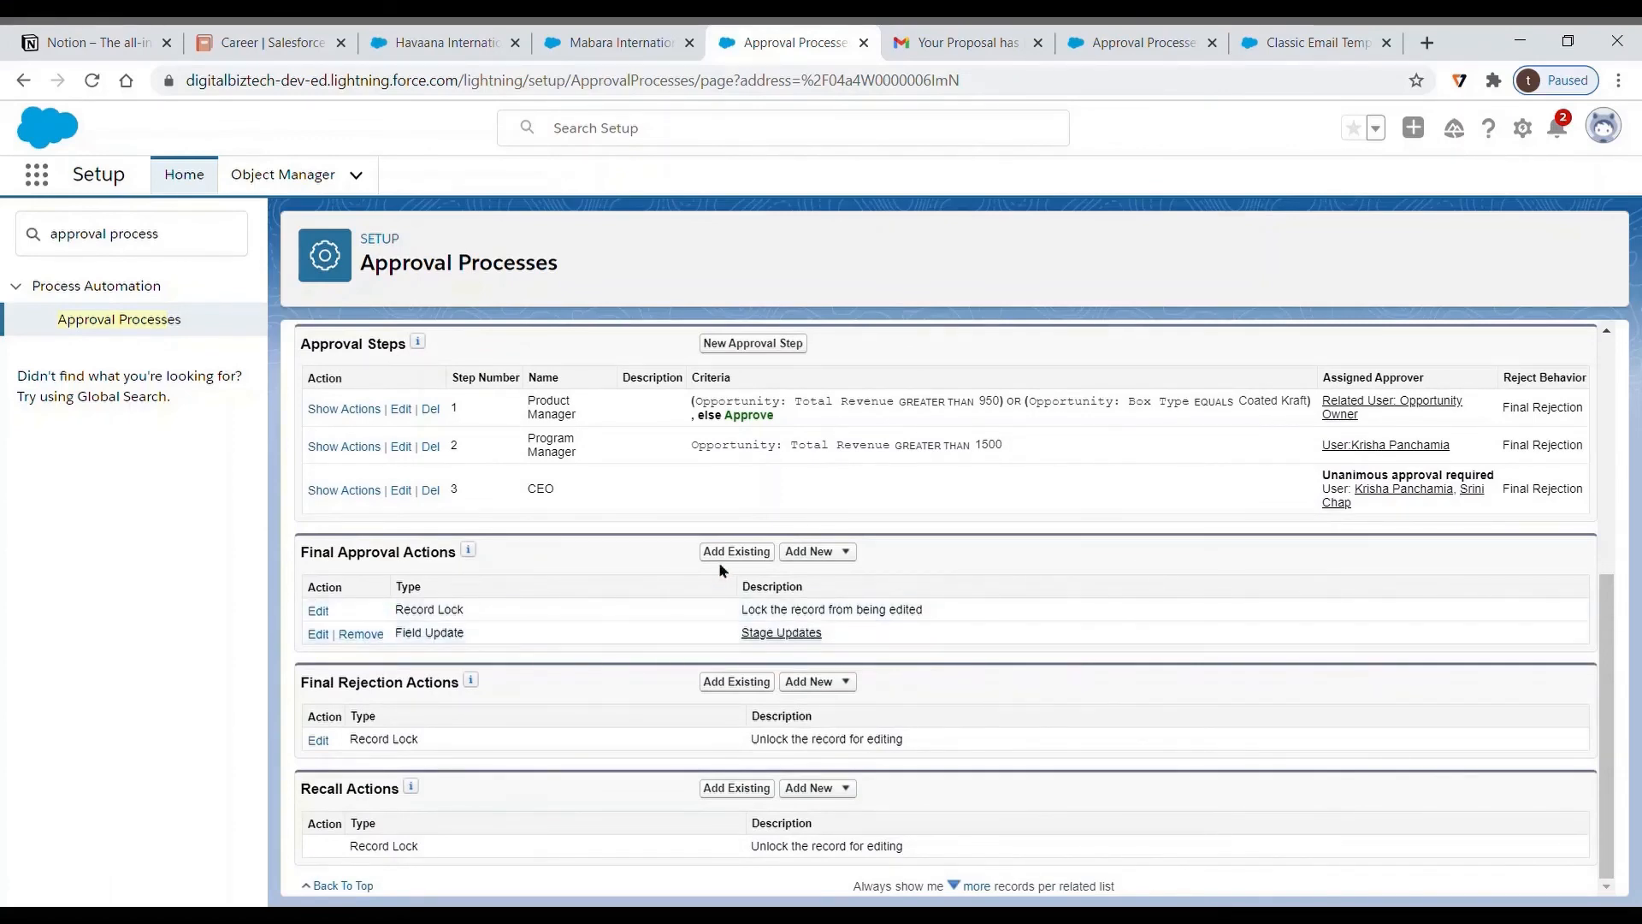
left_click(821, 552)
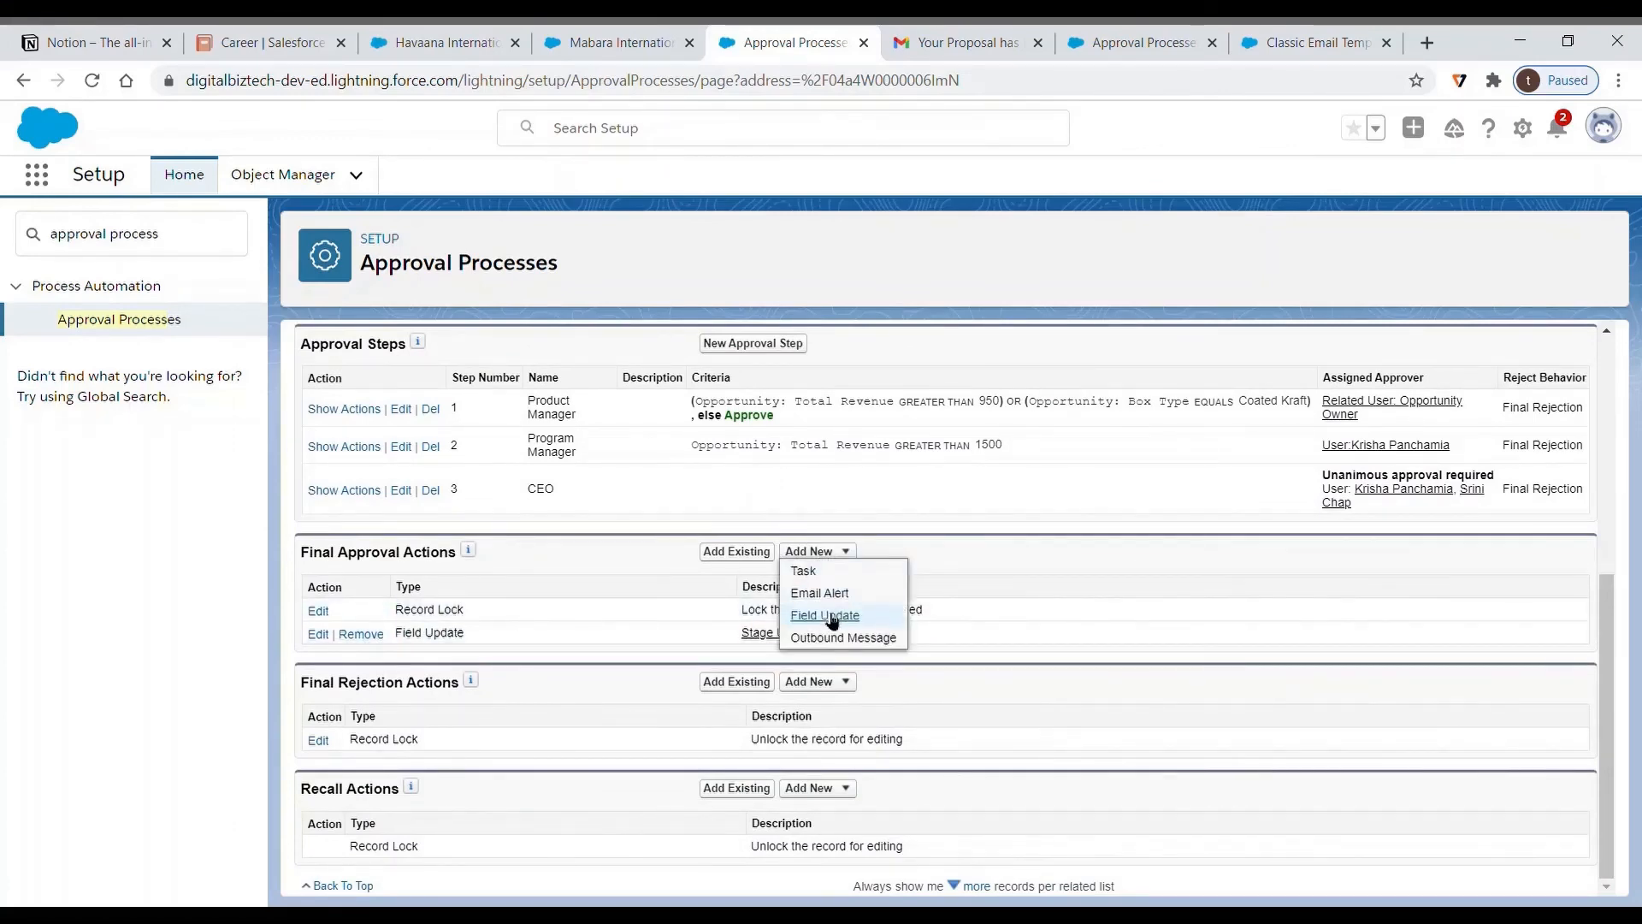
left_click(835, 591)
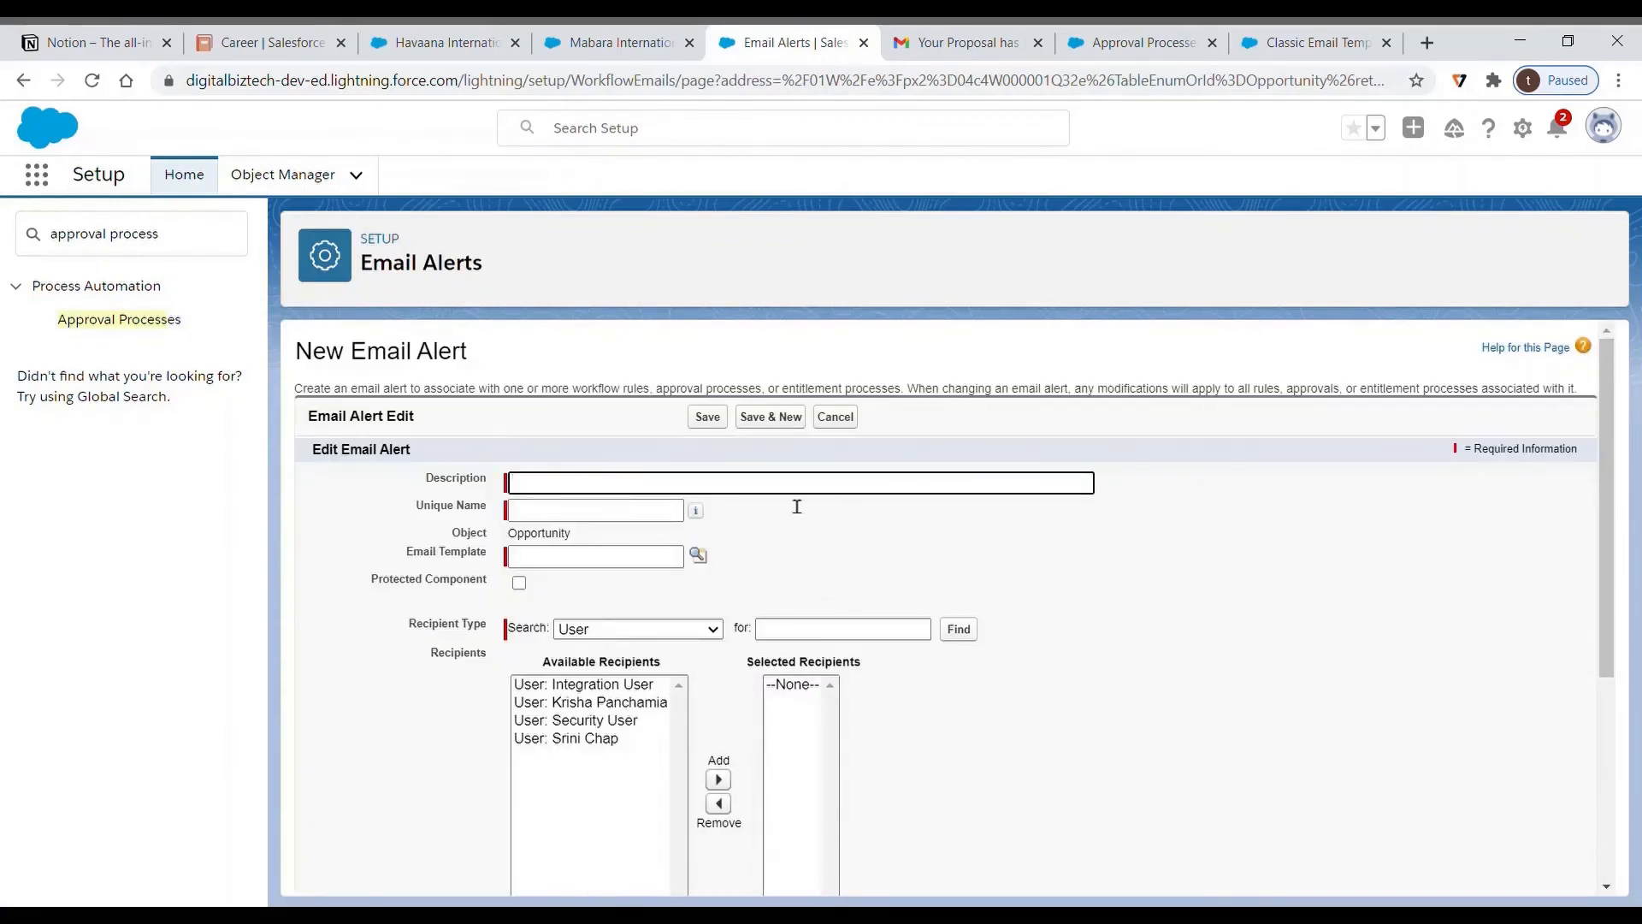
type("Approval Process Approved")
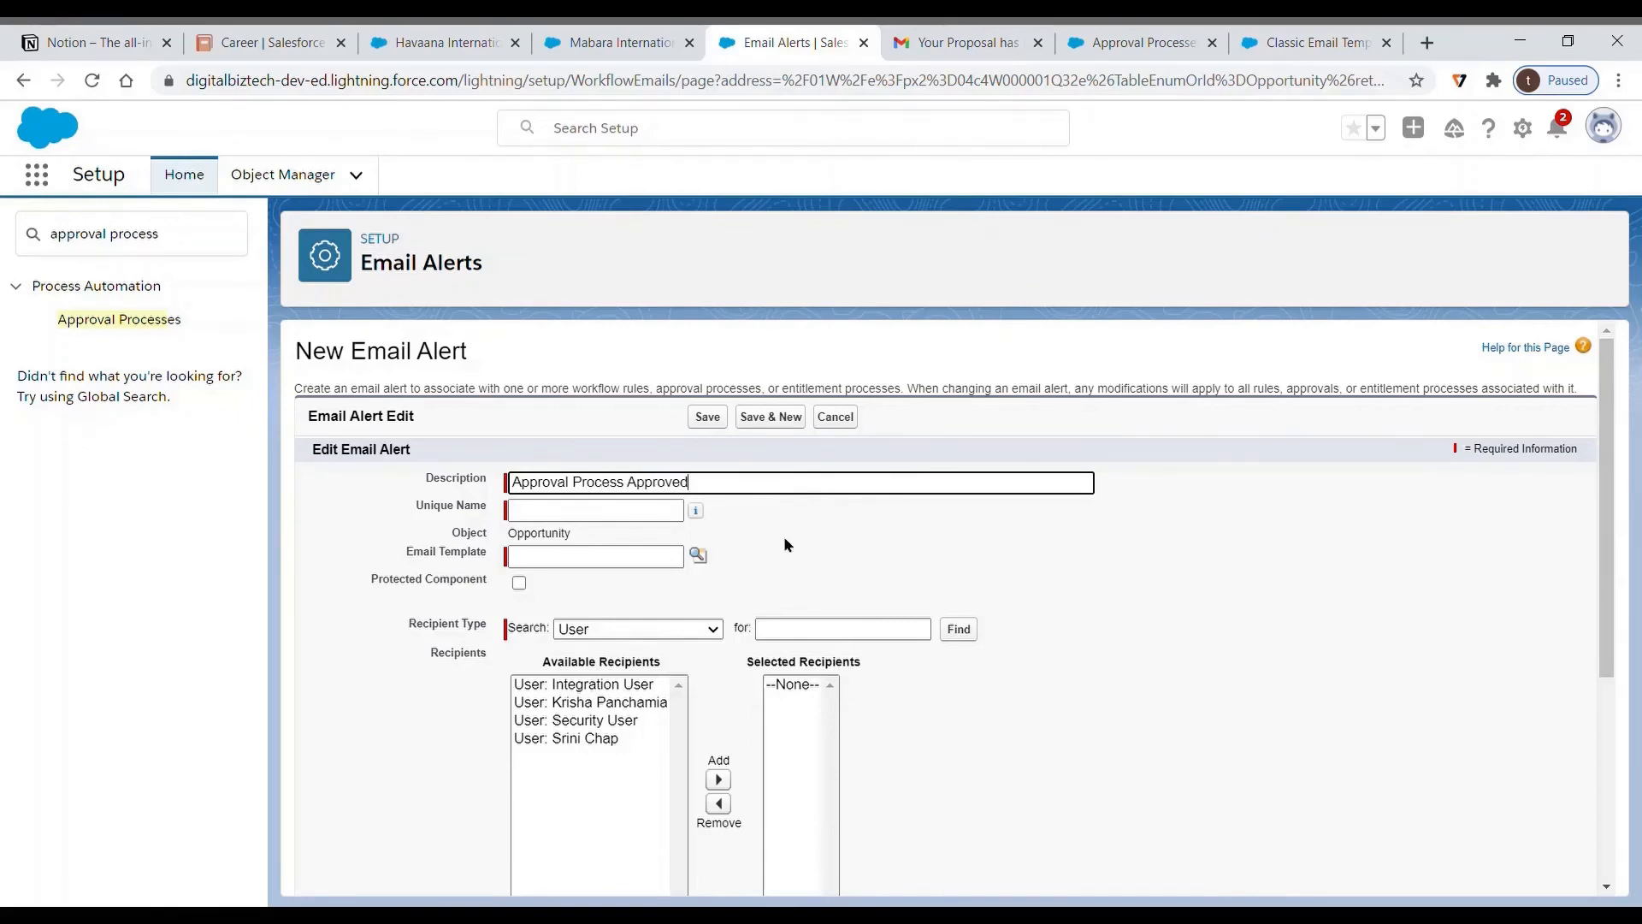
key("Tab")
left_click(699, 557)
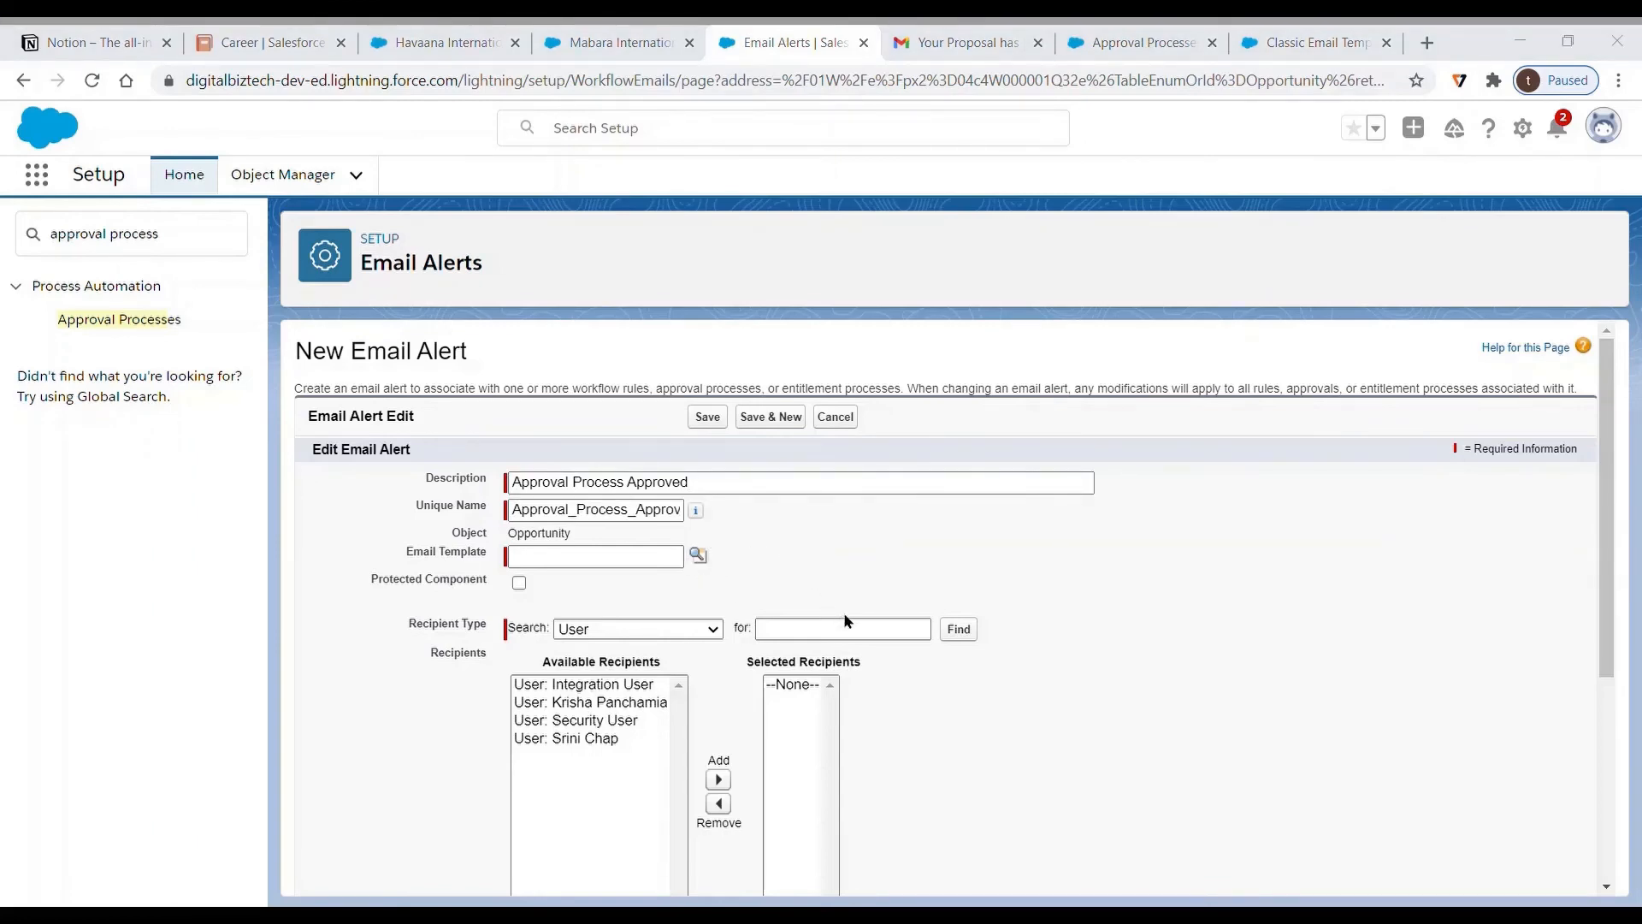
left_click(398, 597)
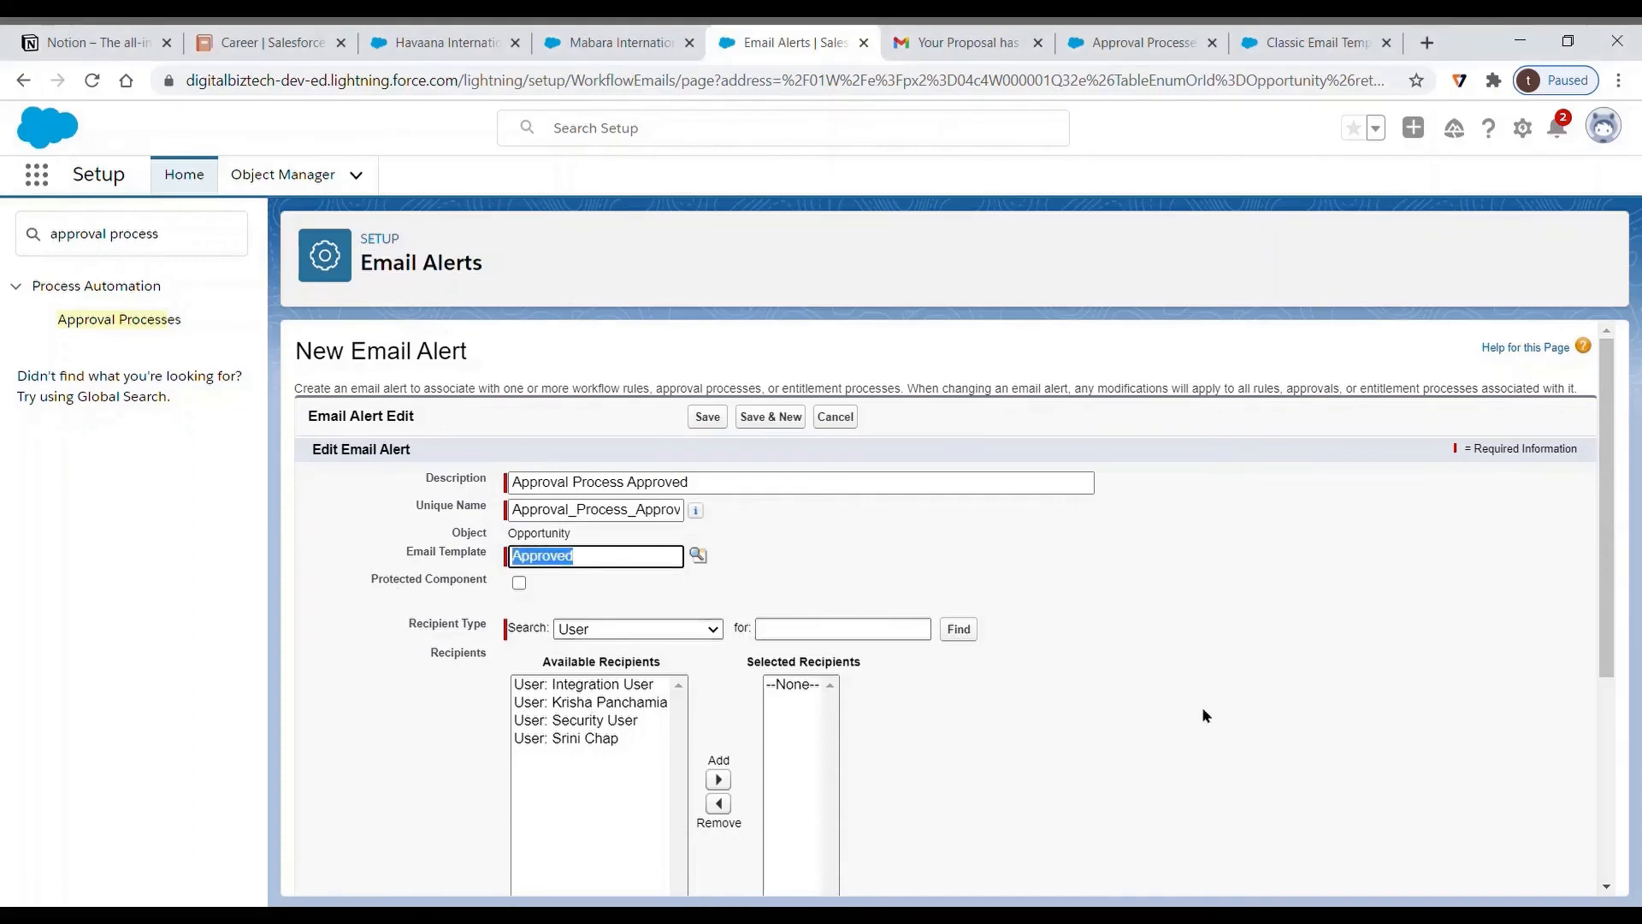
- Try to save the email alert without any recipients
scroll(1203, 709, "down", 3)
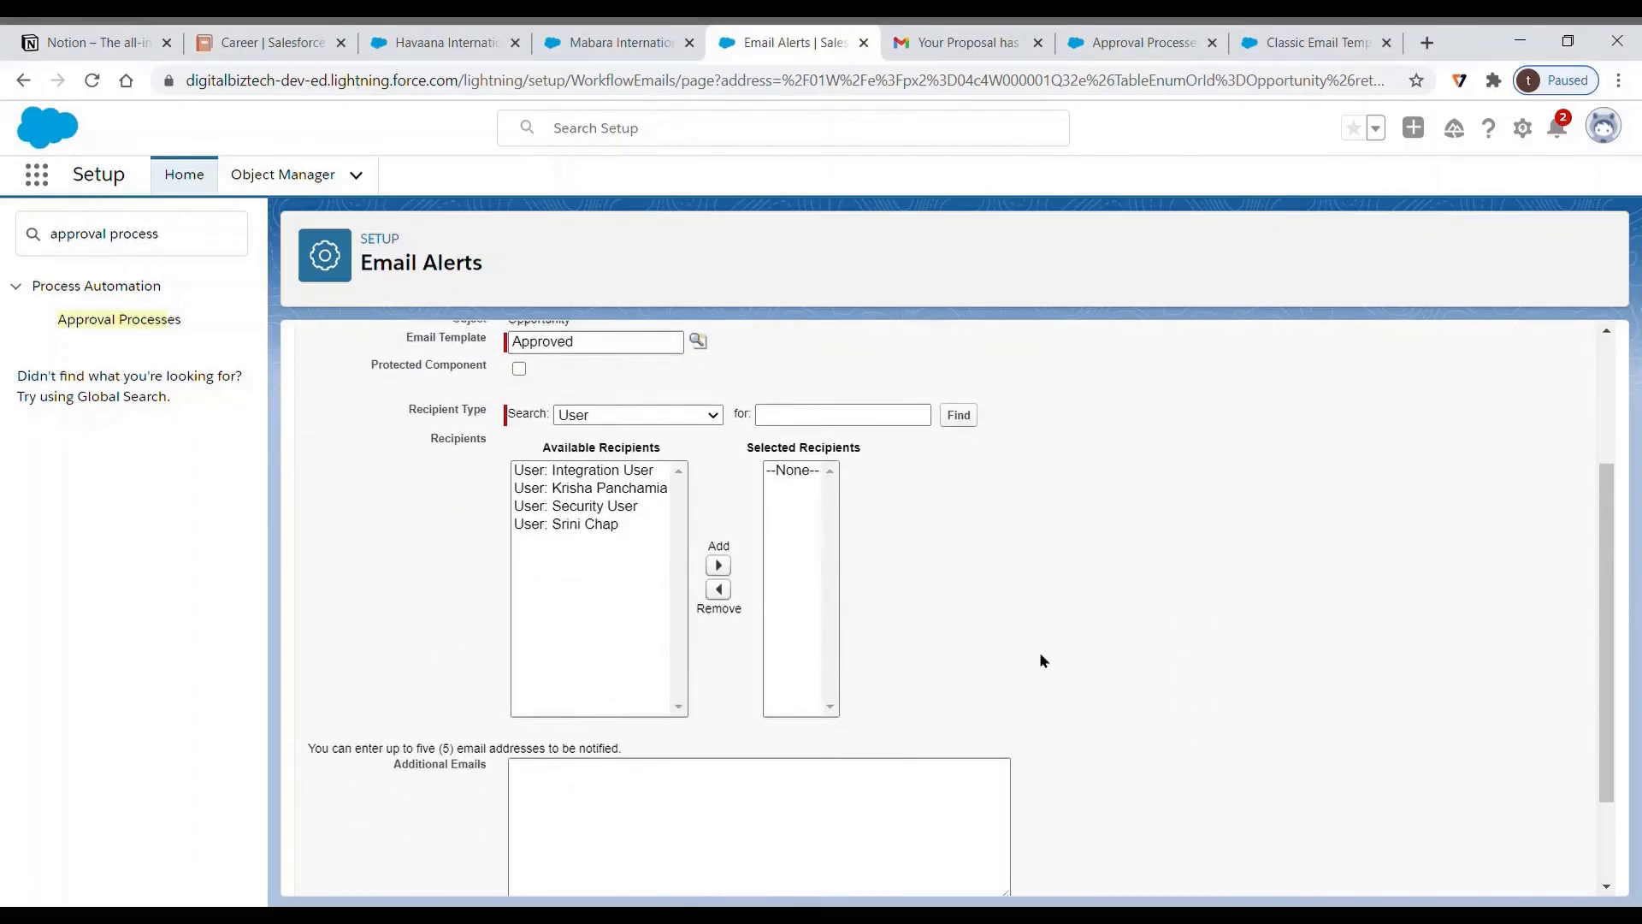
scroll(1228, 741, "down", 2)
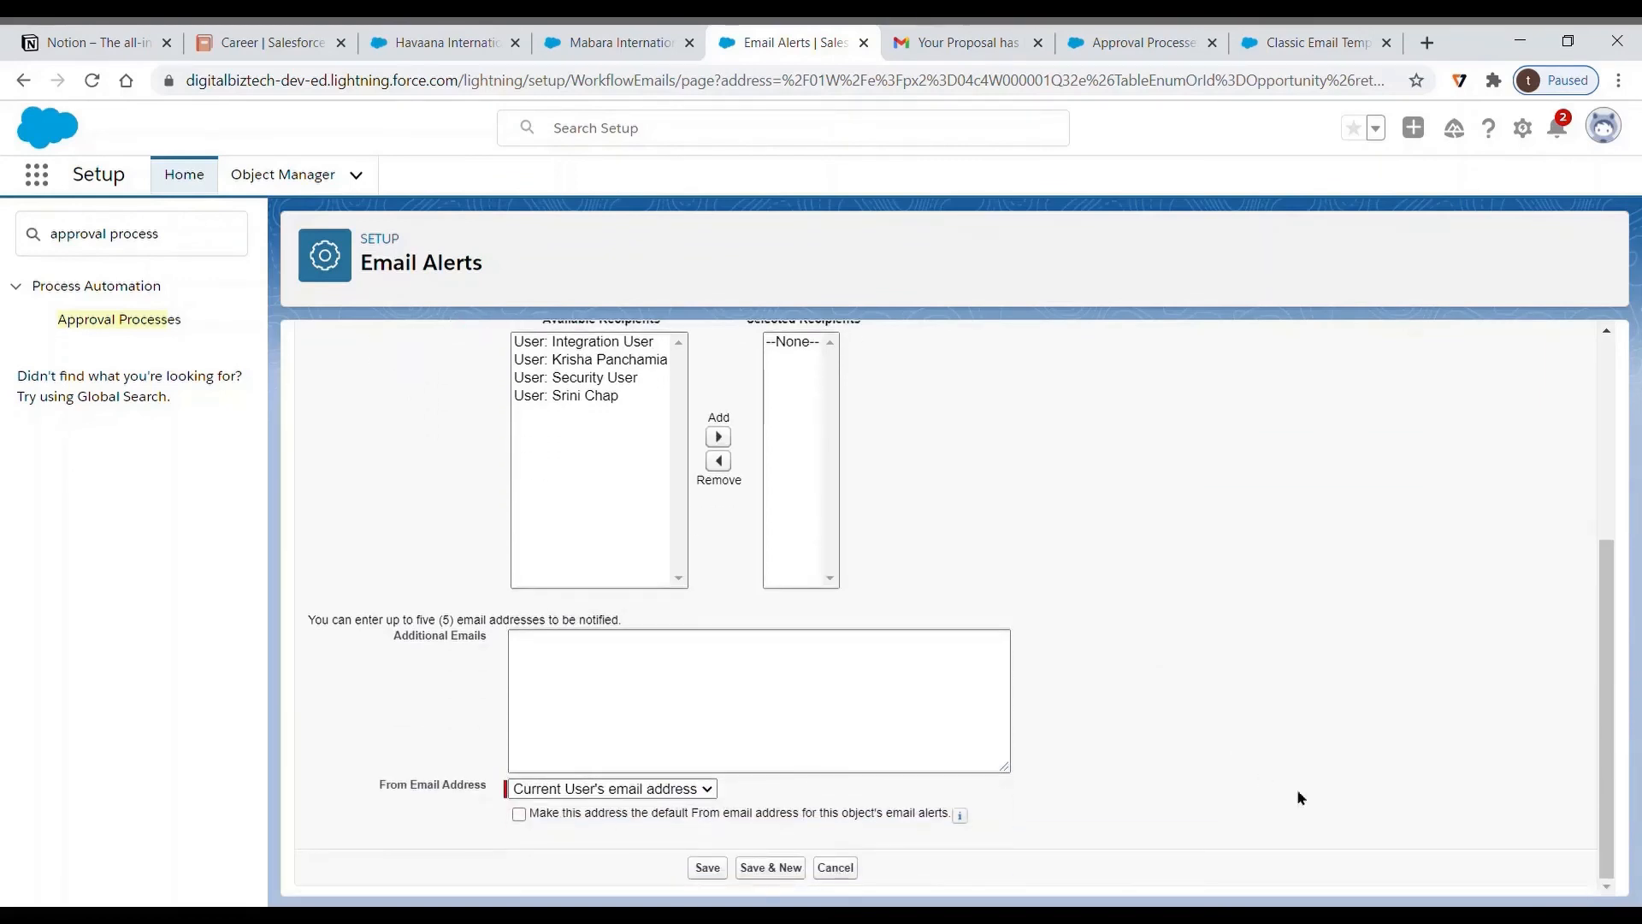
left_click(708, 868)
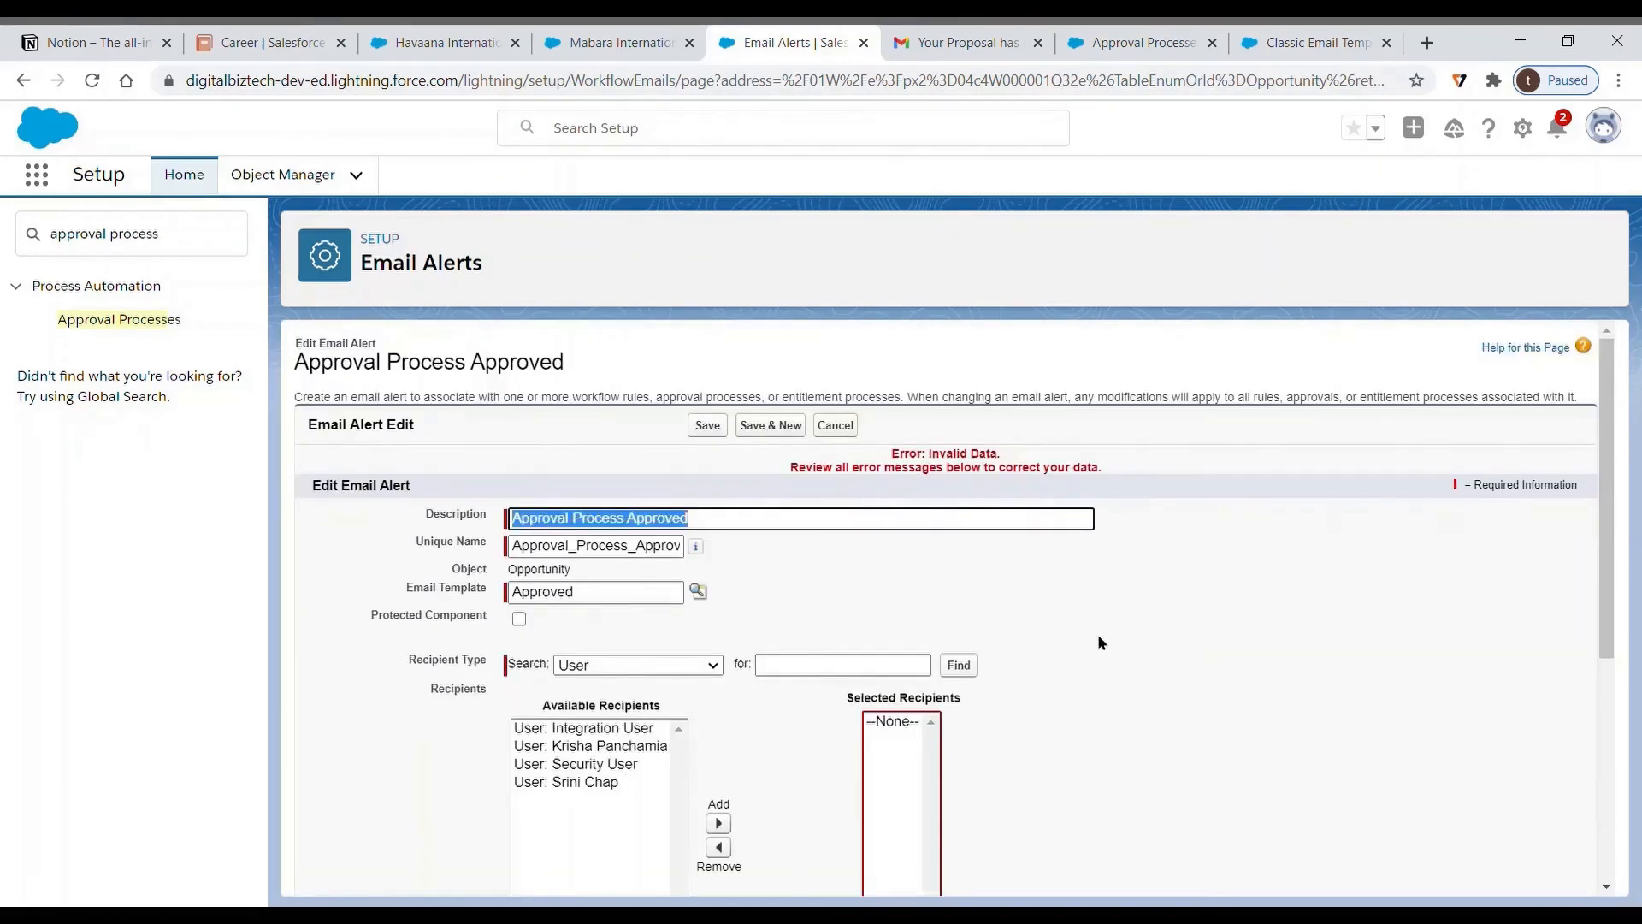
- Add the user listed between Integration User and Security User as recipient of the Approval Process Approved email alert and save it
scroll(1101, 633, "down", 3)
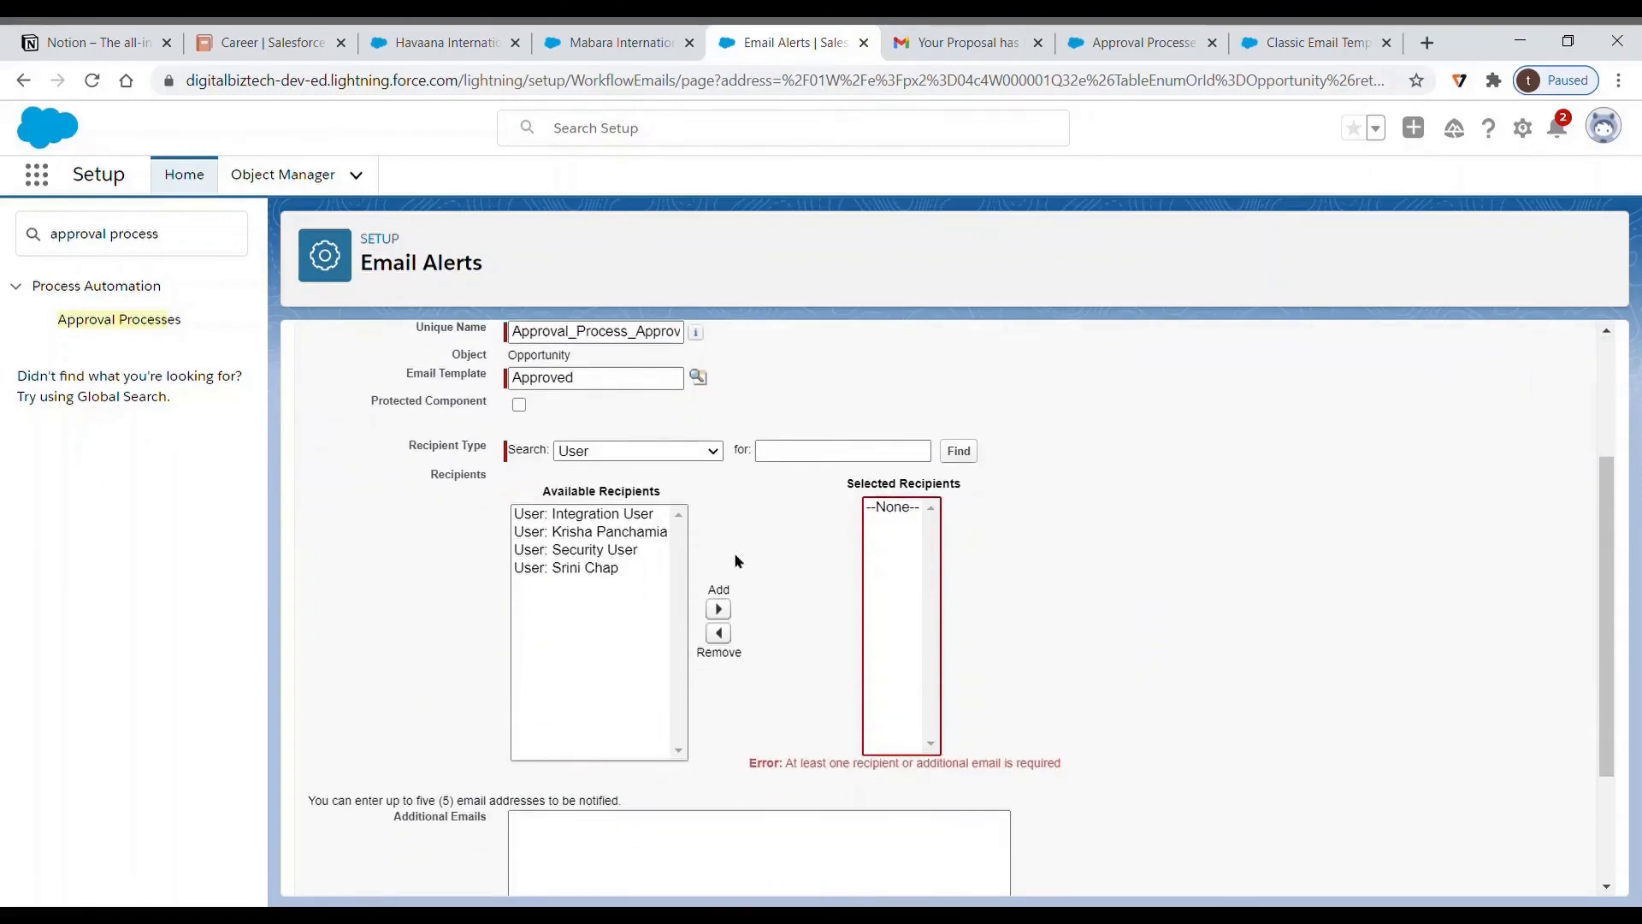
left_click(645, 533)
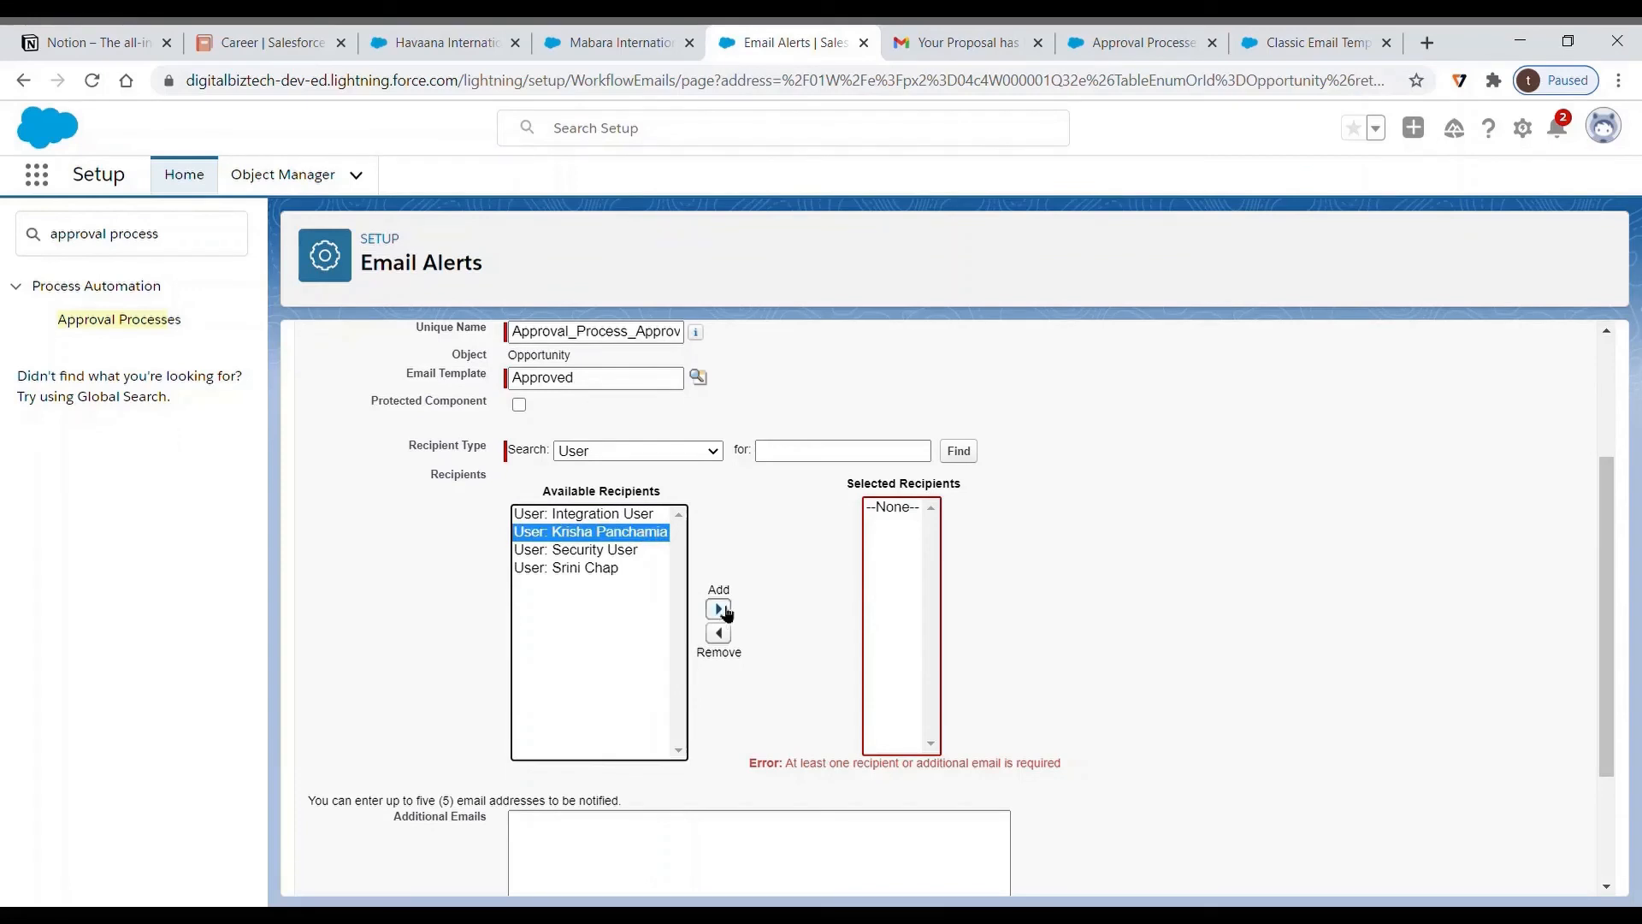
left_click(718, 609)
scroll(1151, 632, "down", 2)
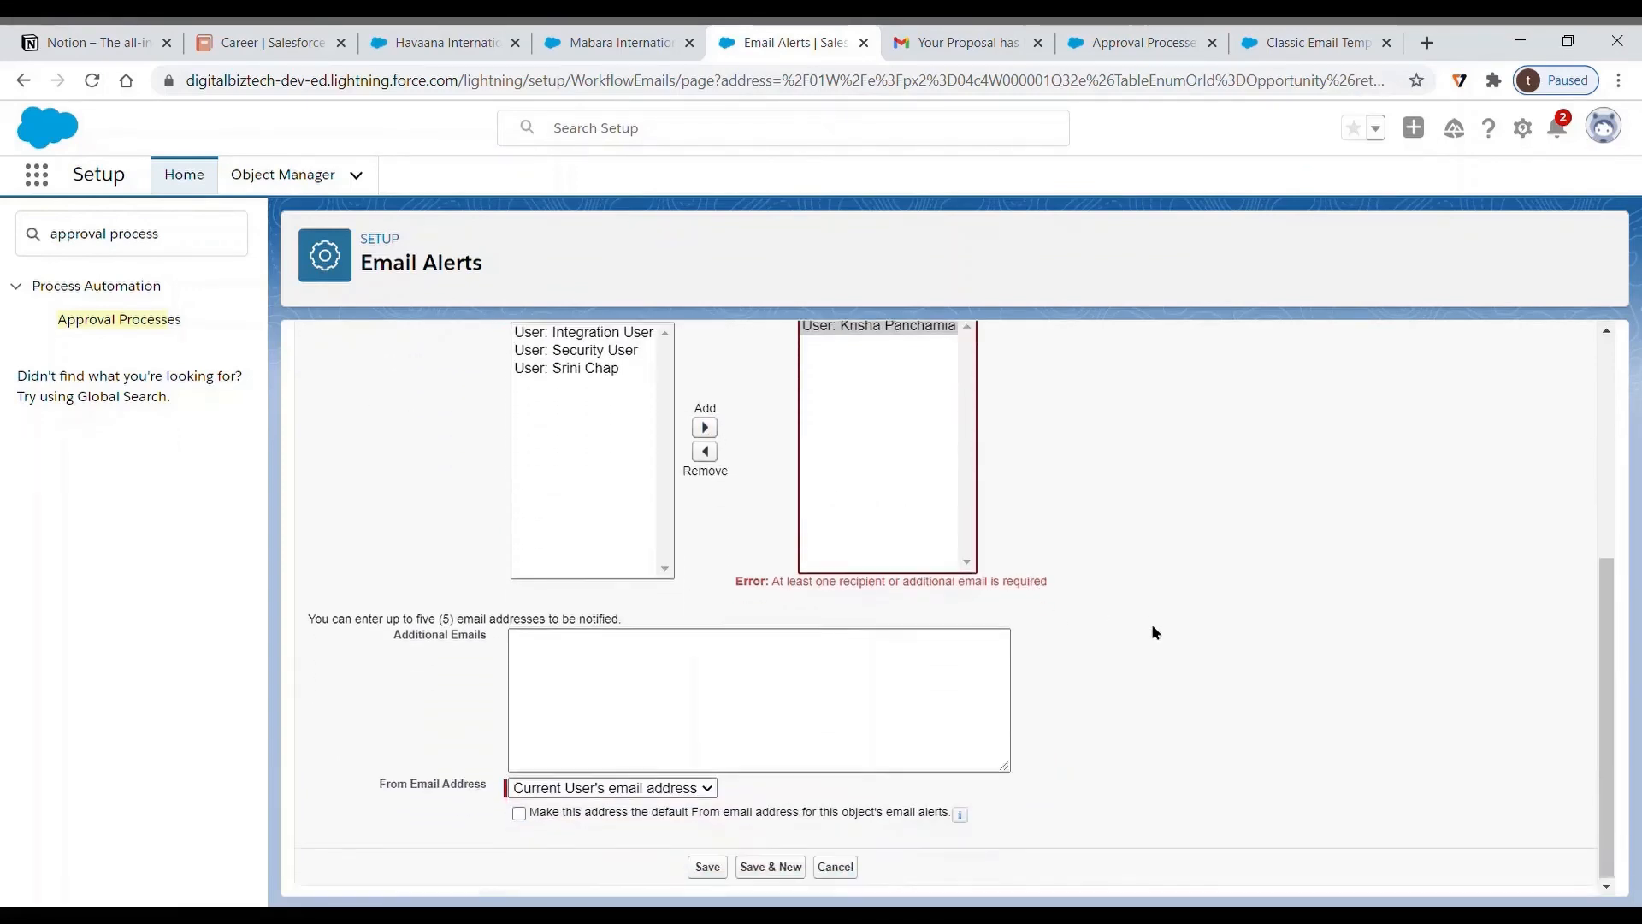
left_click(715, 867)
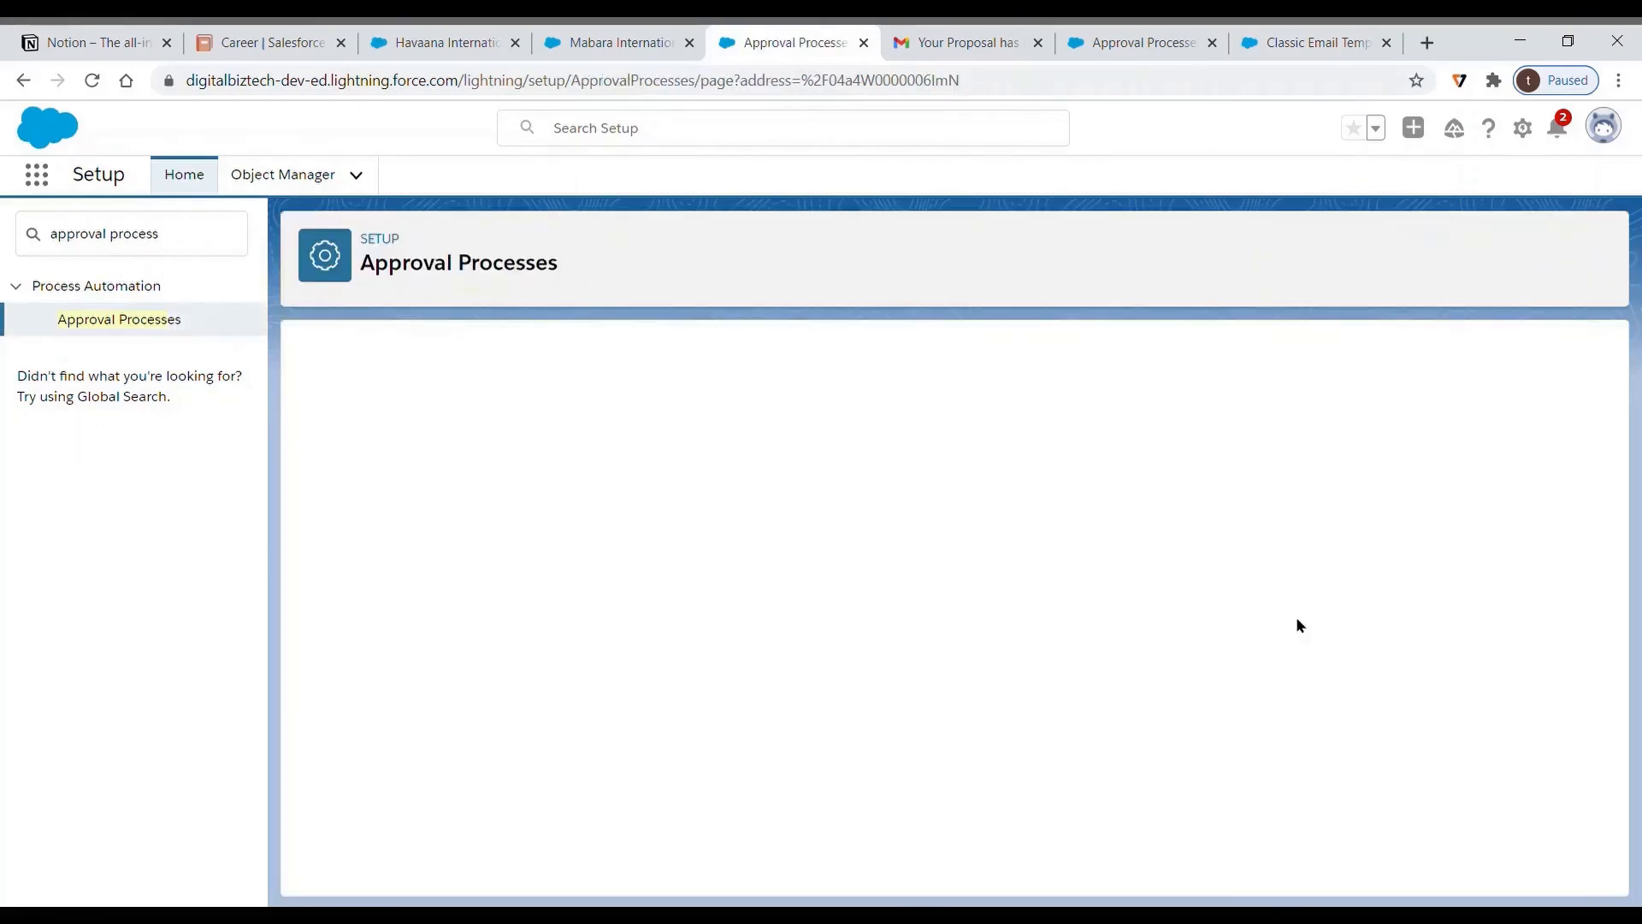
- Add a new email alert to the final rejection actions with the description "Approval Process Rejected" and the Rejected email template
scroll(1296, 618, "down", 5)
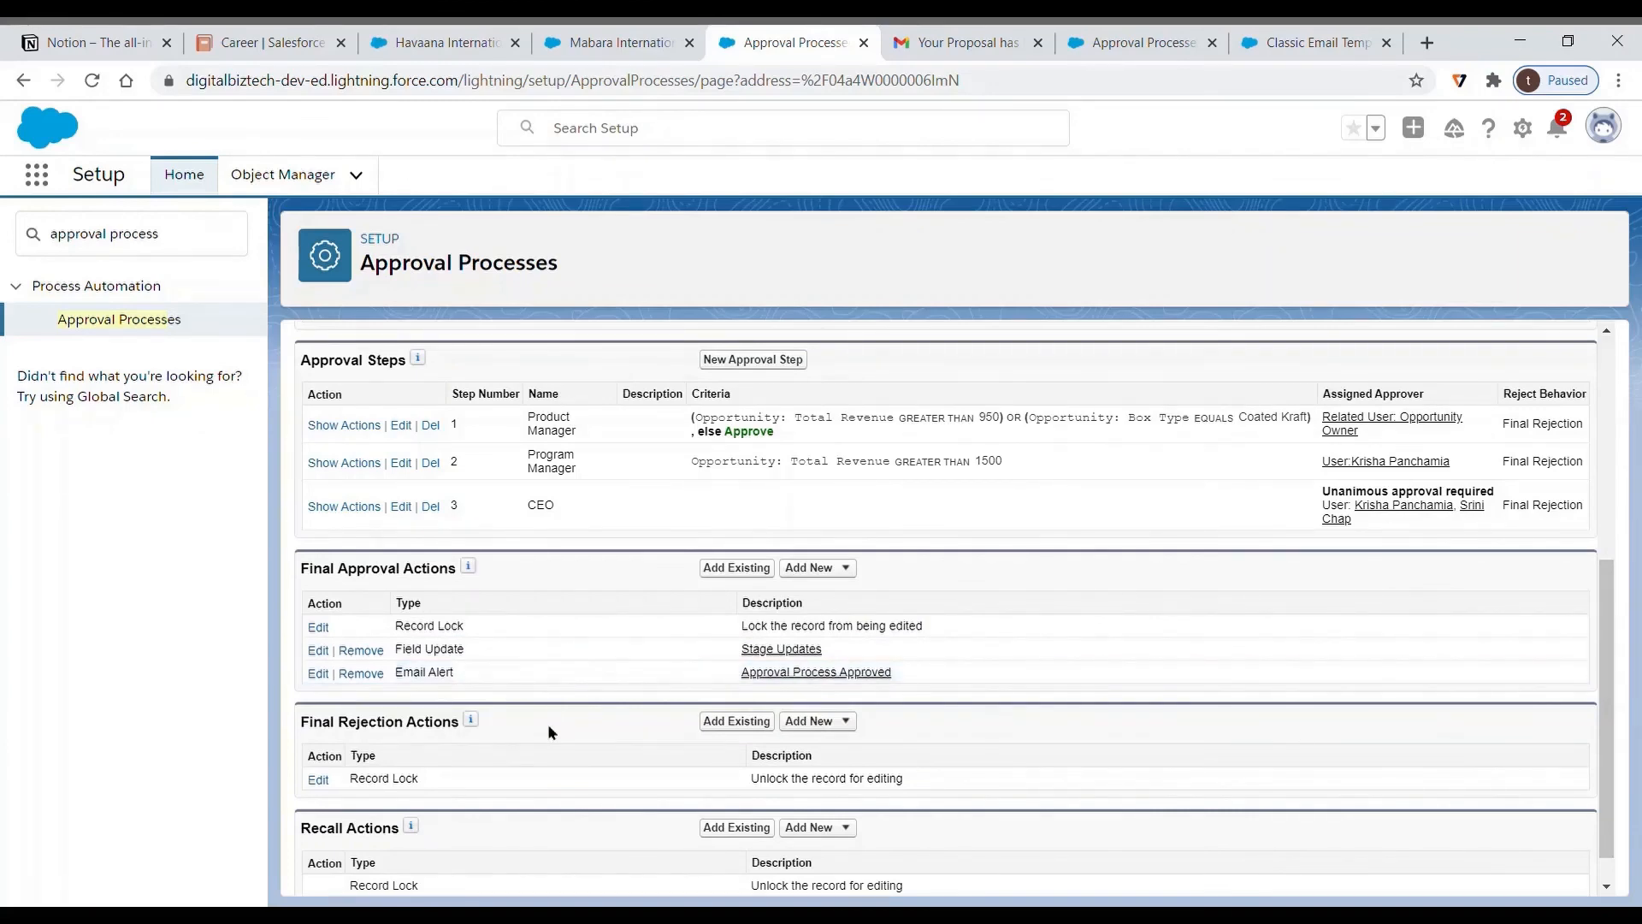
scroll(548, 724, "down", 1)
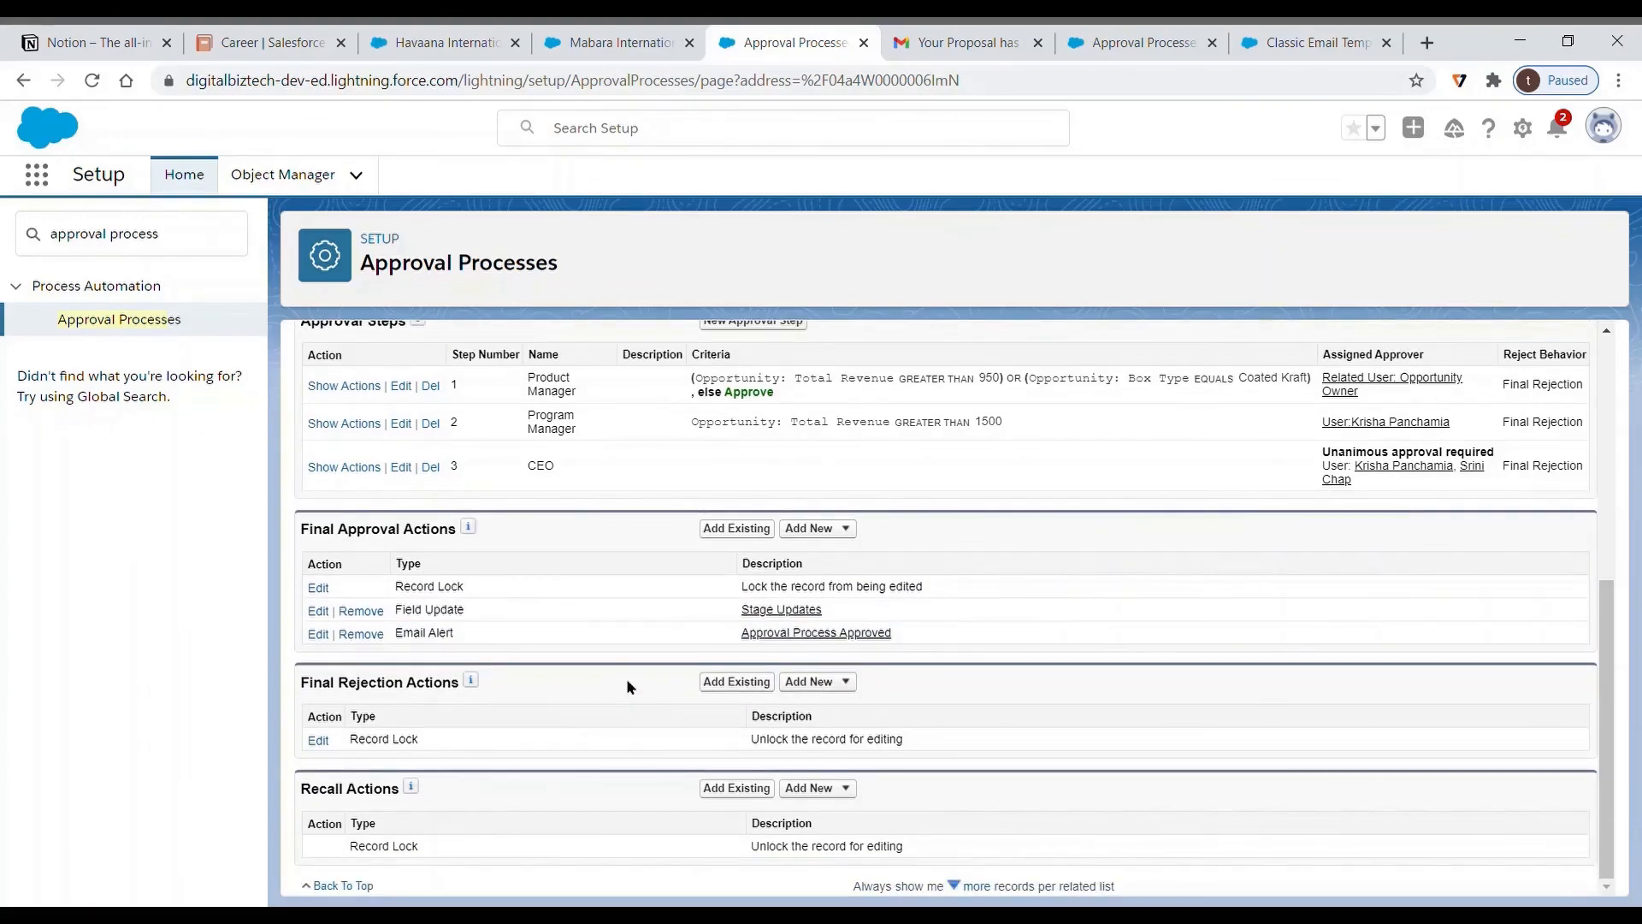
left_click(837, 684)
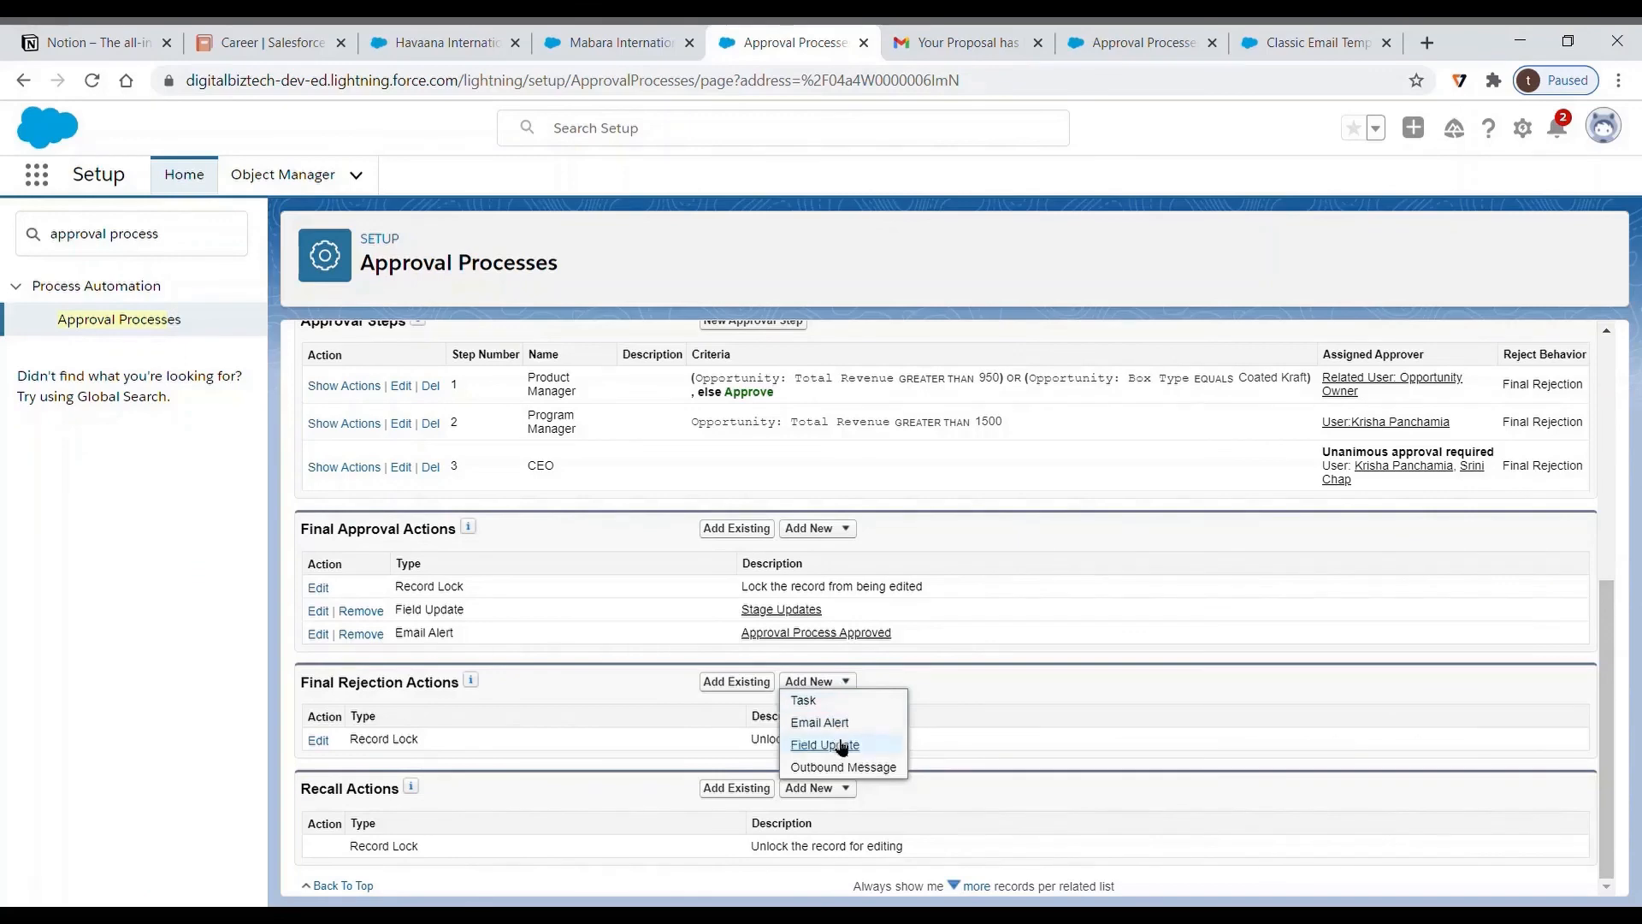
left_click(845, 723)
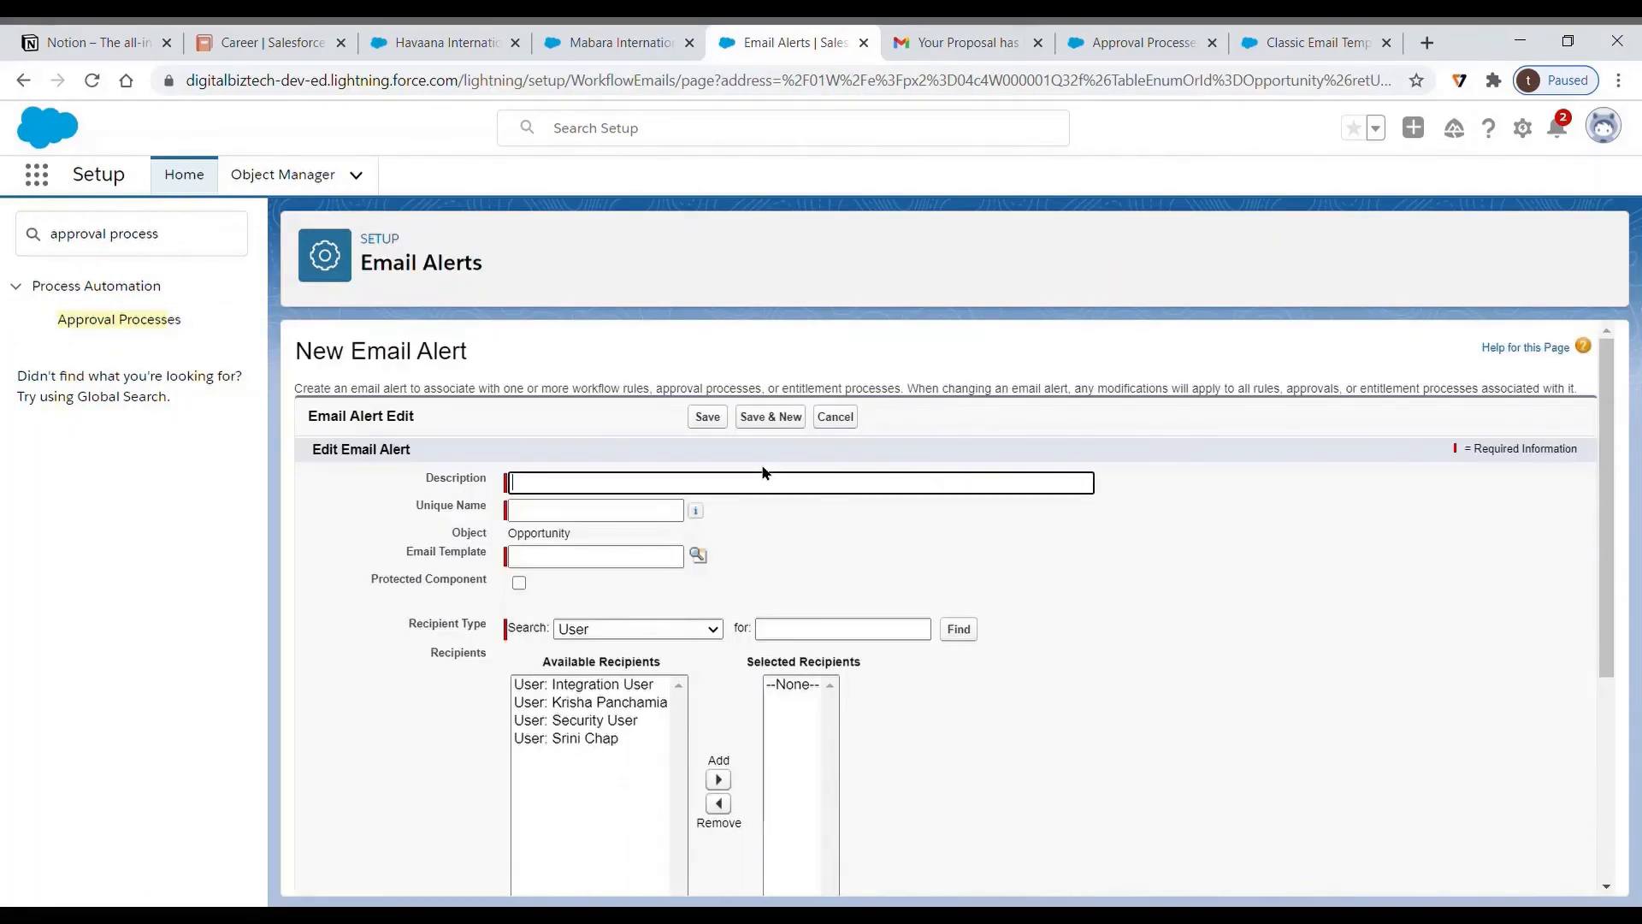
type("Approval Process Rejected")
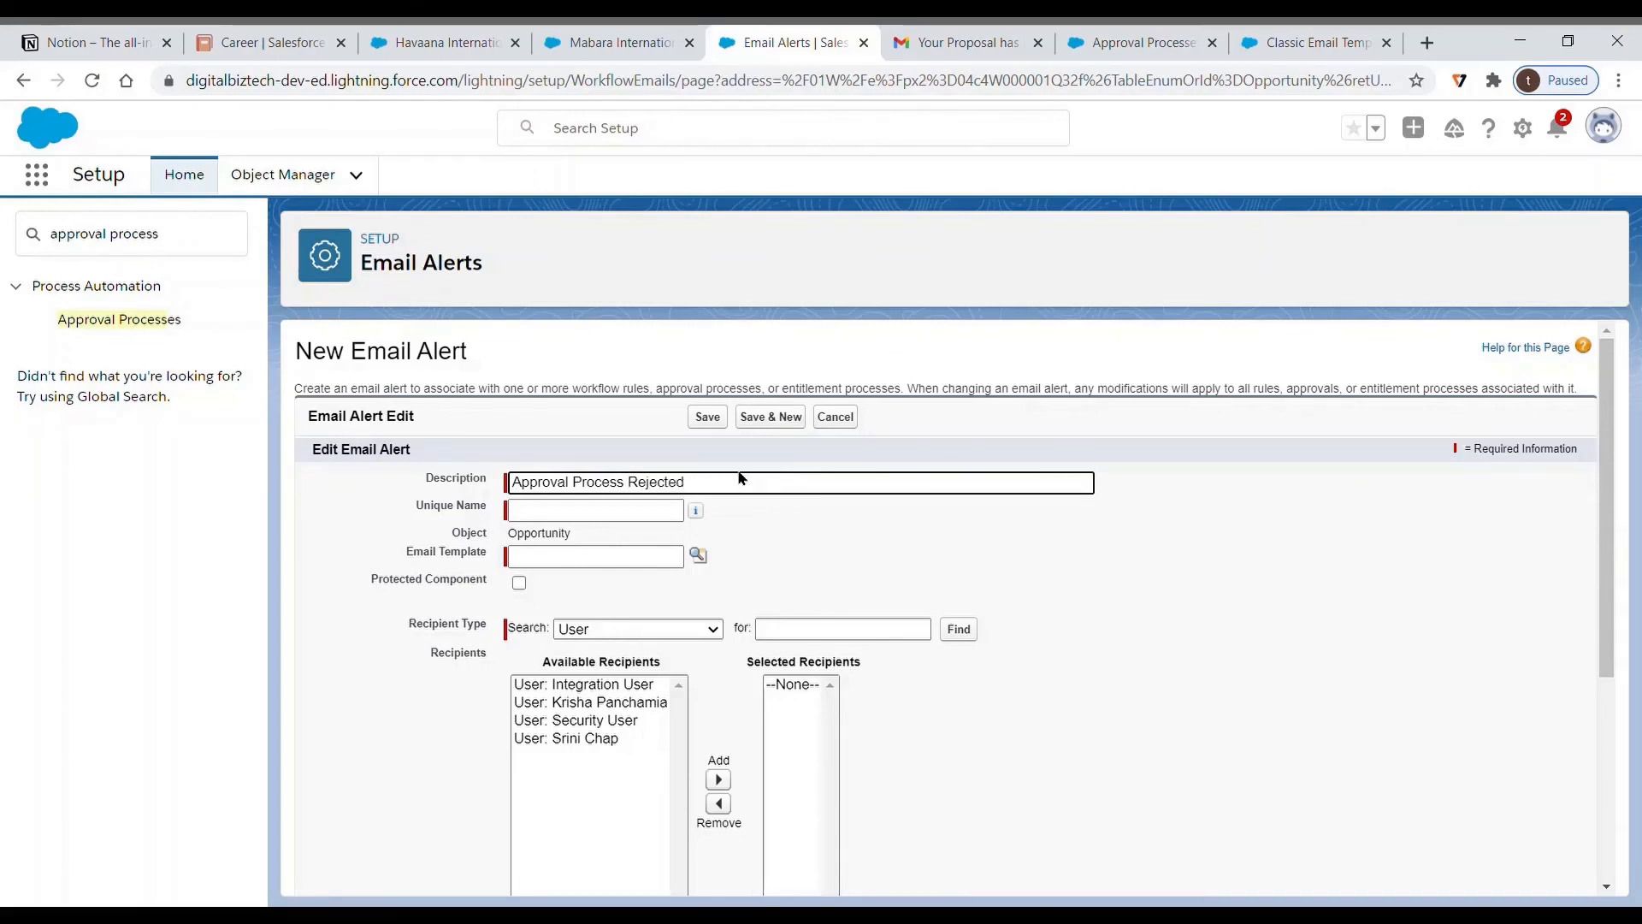
left_click(772, 559)
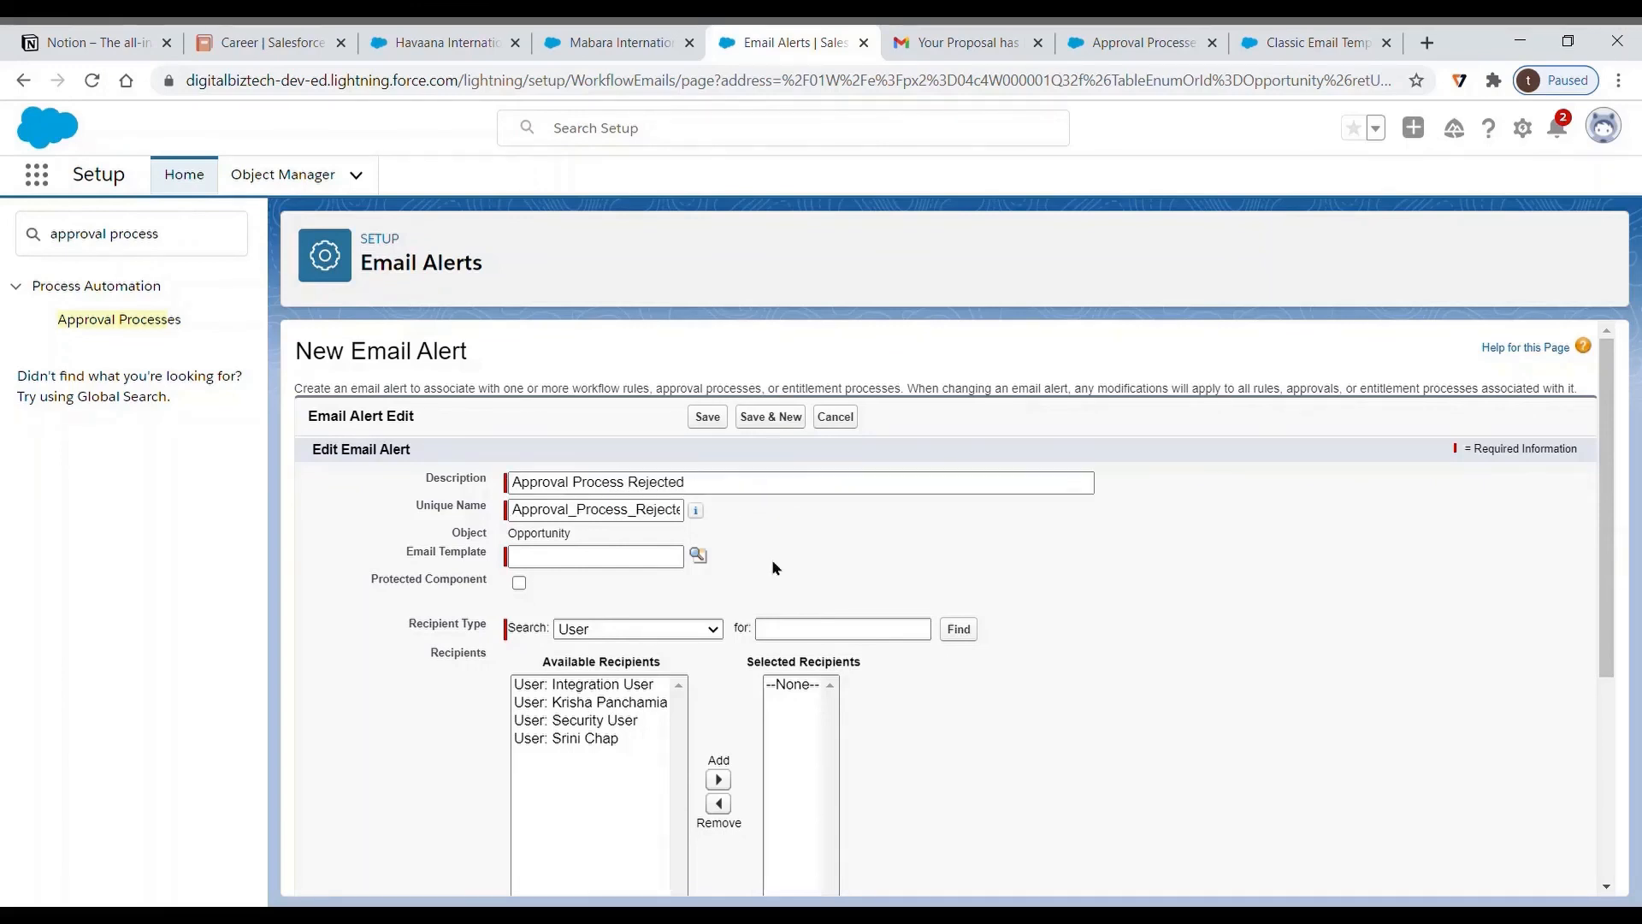
left_click(699, 557)
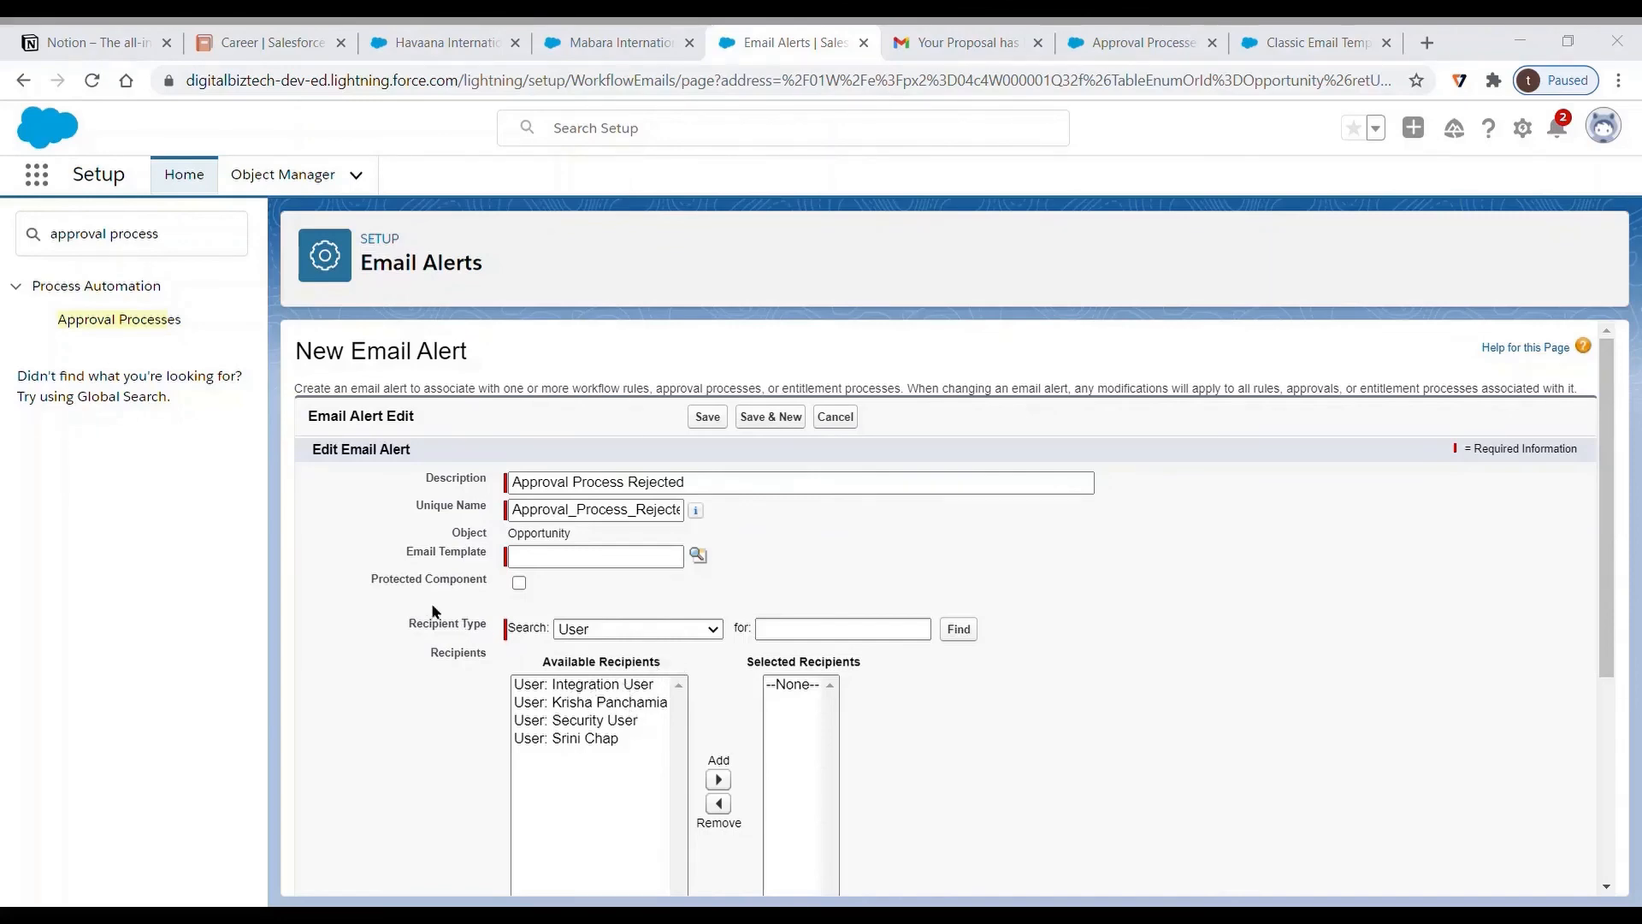
left_click(975, 716)
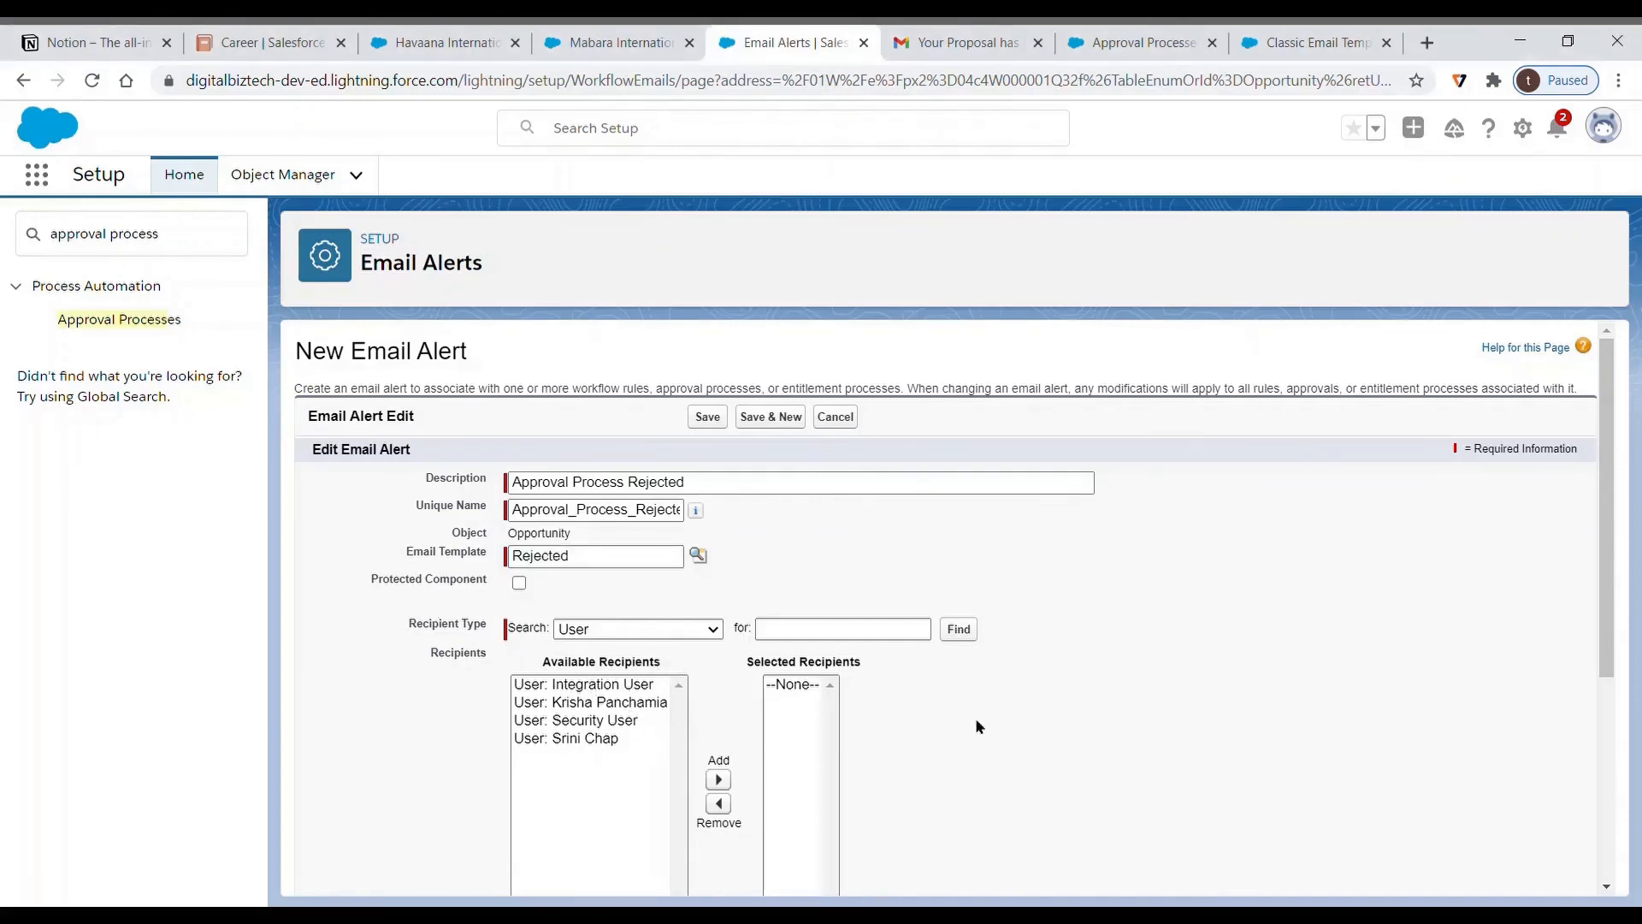
- Add both users other than Integration User and Security User as recipients of the rejection email alert and save it
scroll(863, 649, "down", 2)
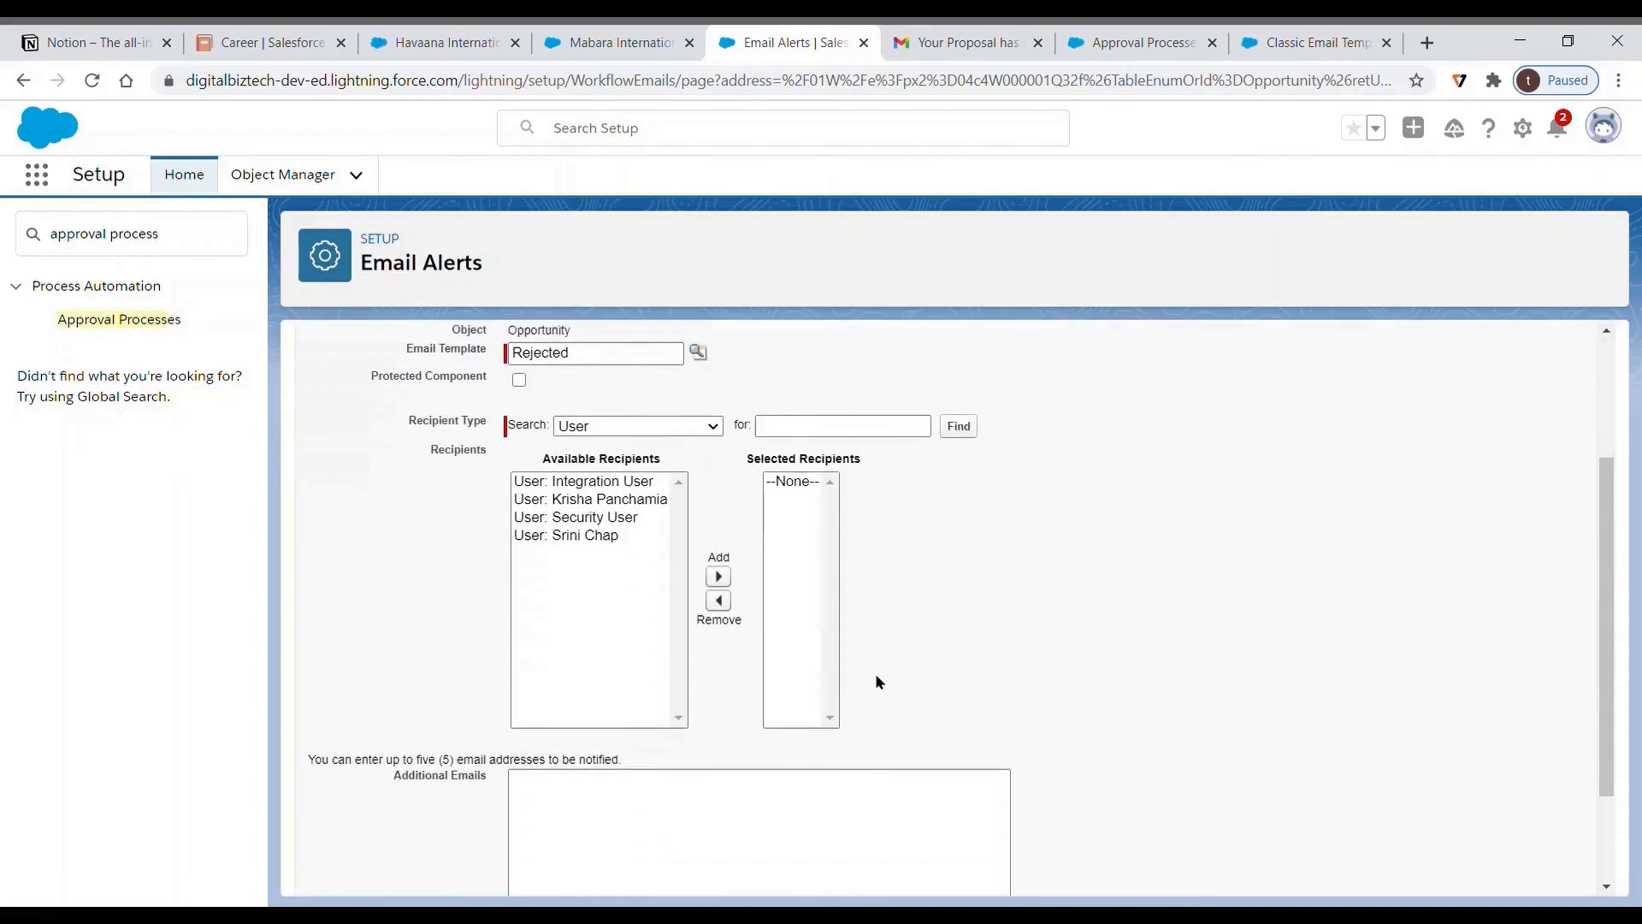
left_click(643, 489)
left_click(718, 565)
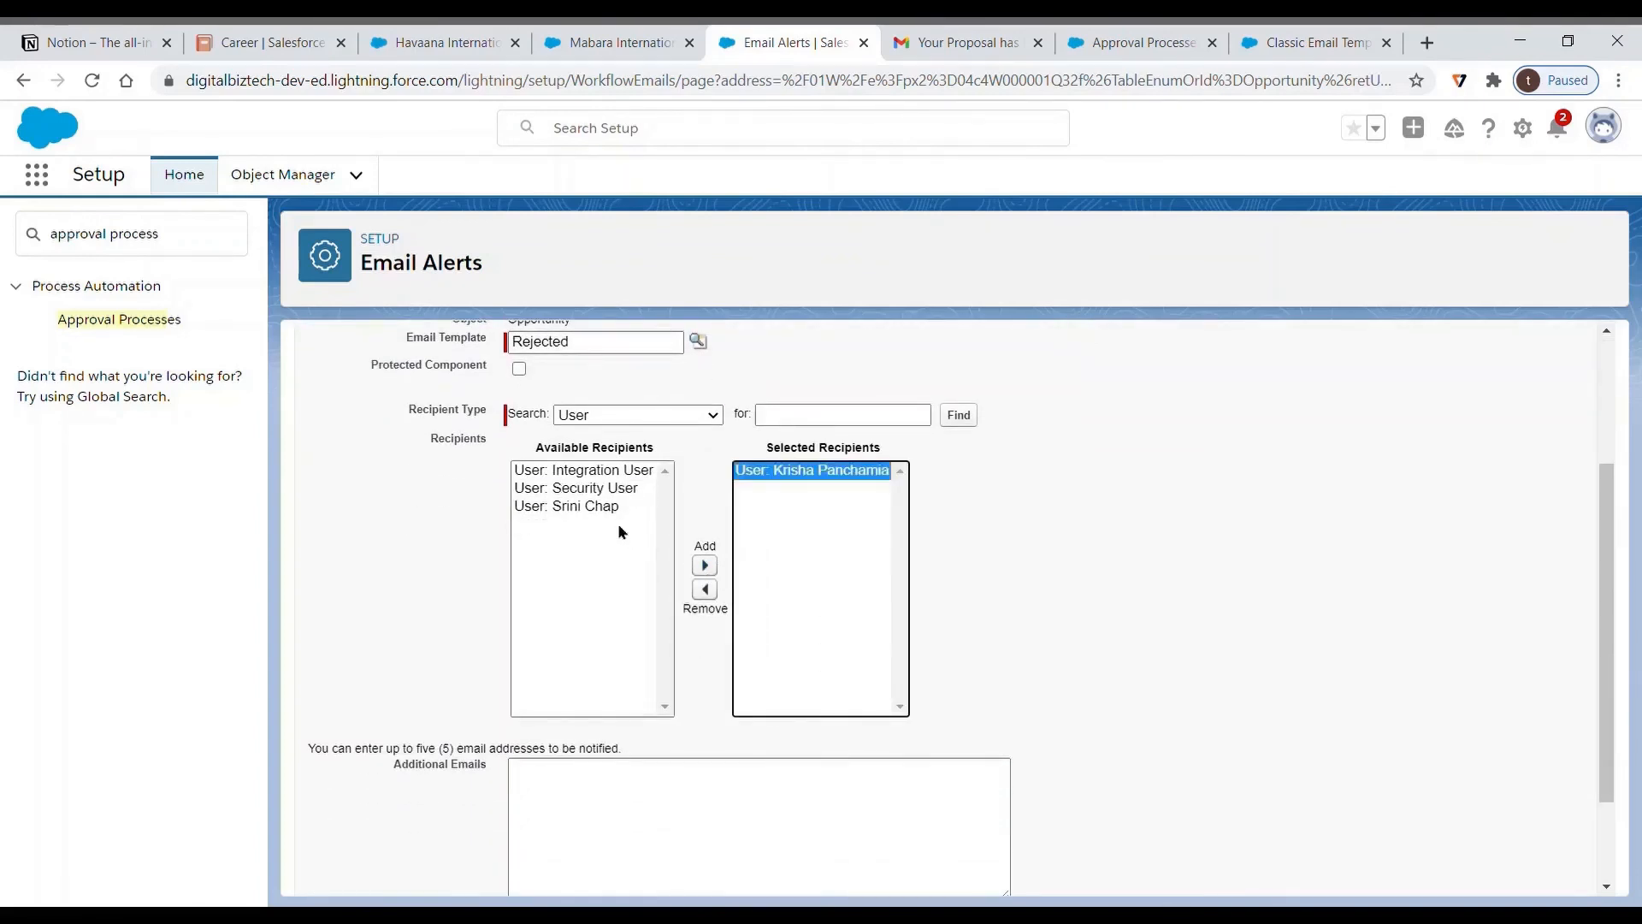
left_click(619, 508)
left_click(704, 566)
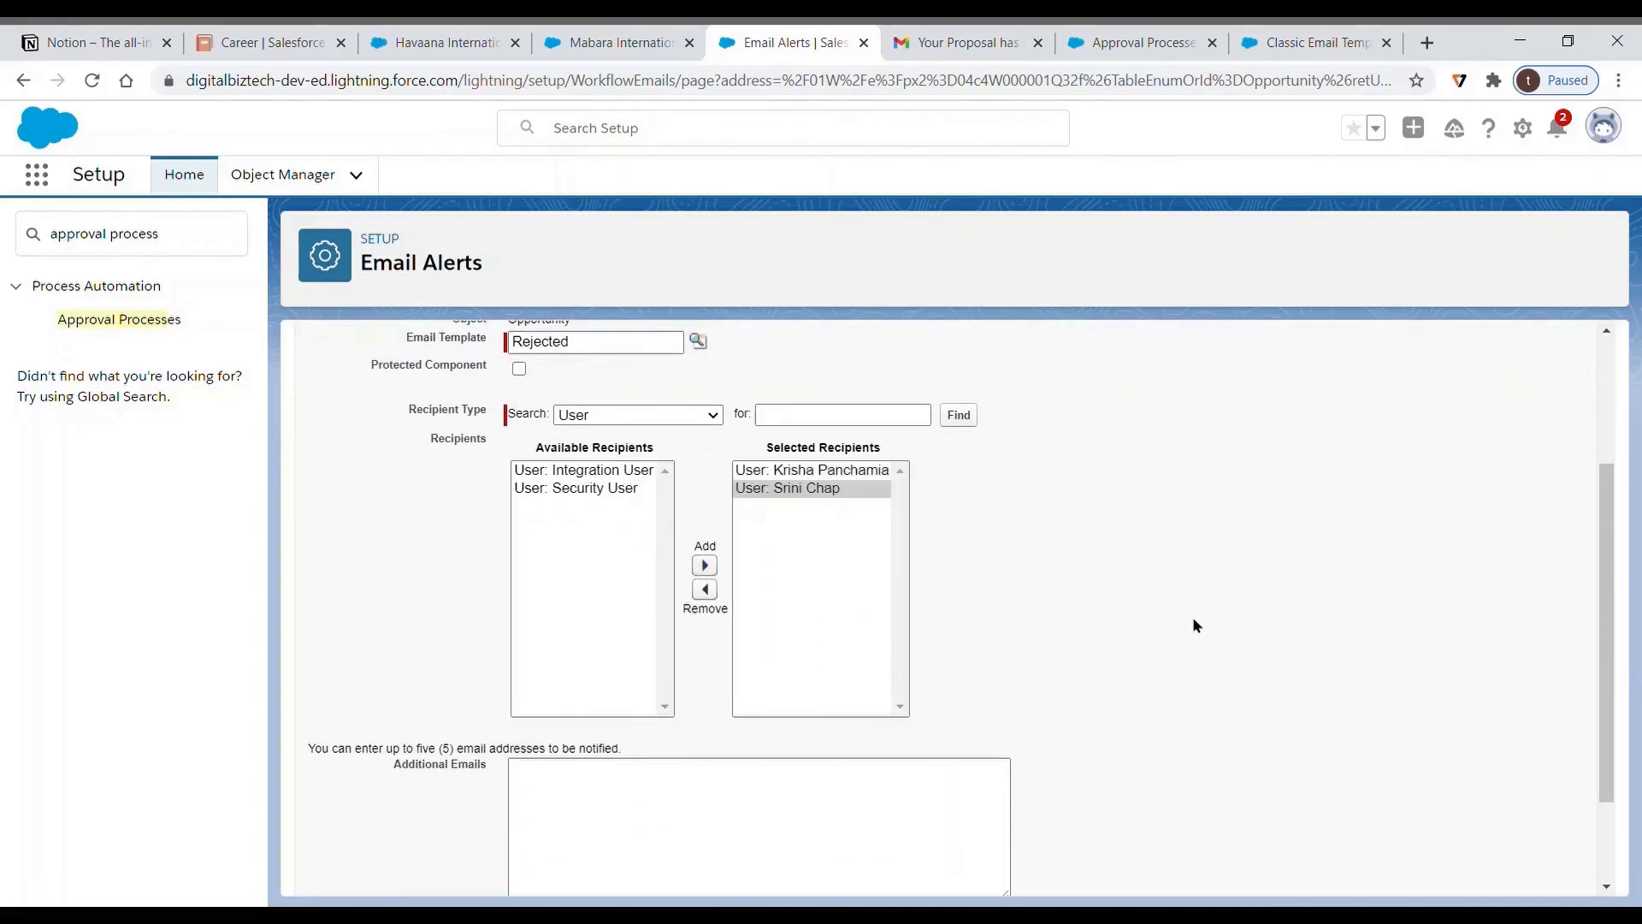
scroll(1195, 625, "down", 3)
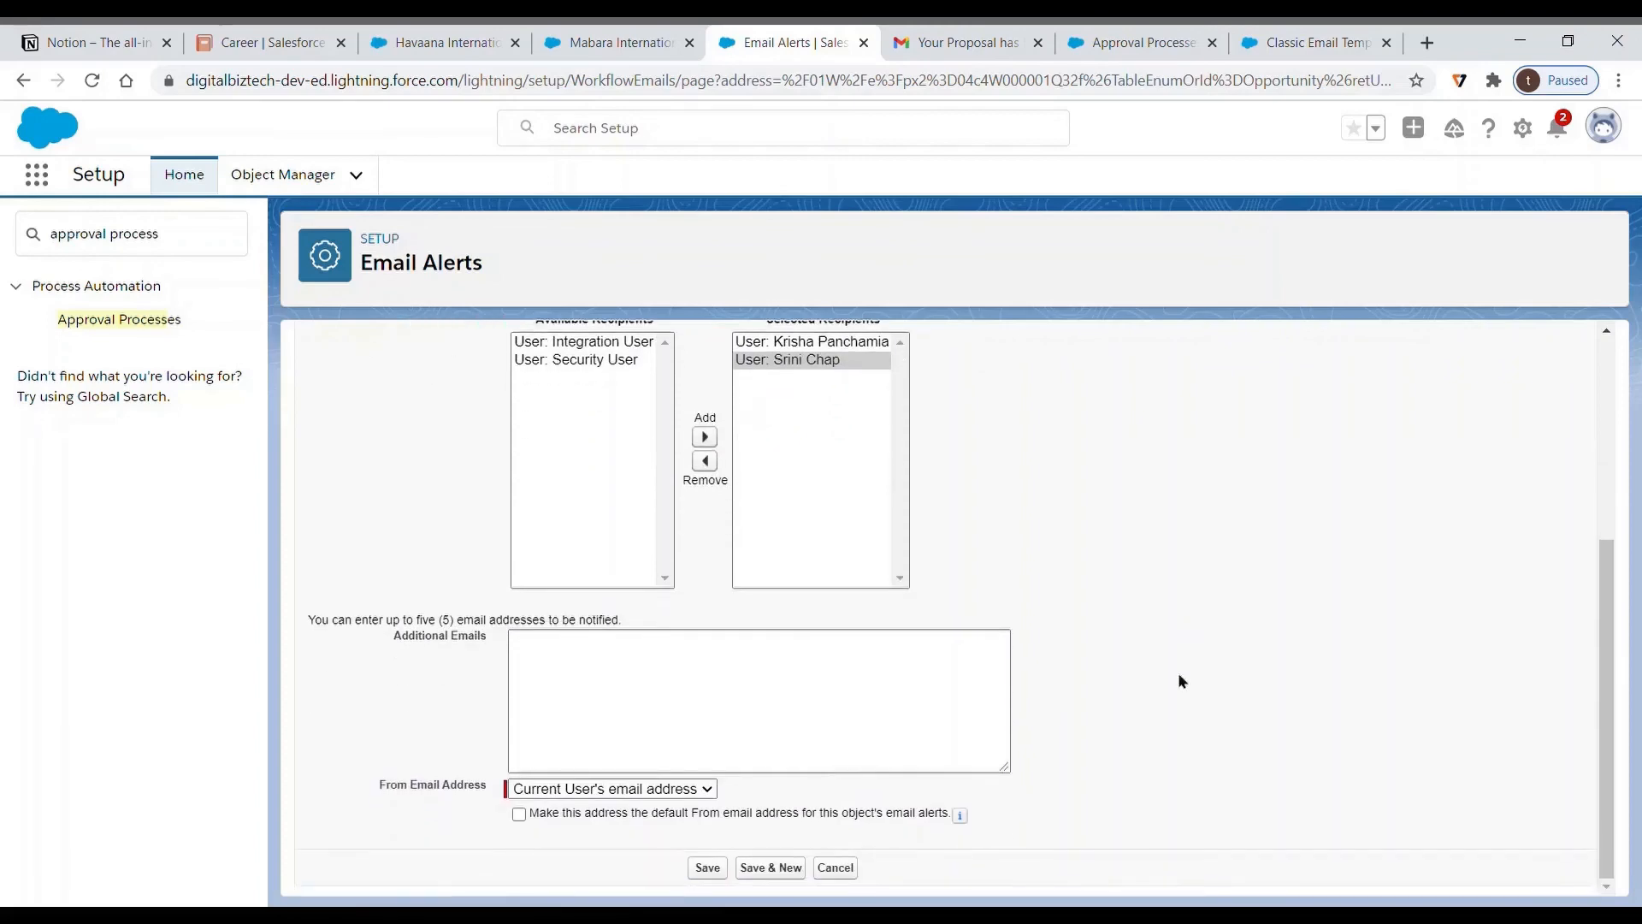
left_click(707, 867)
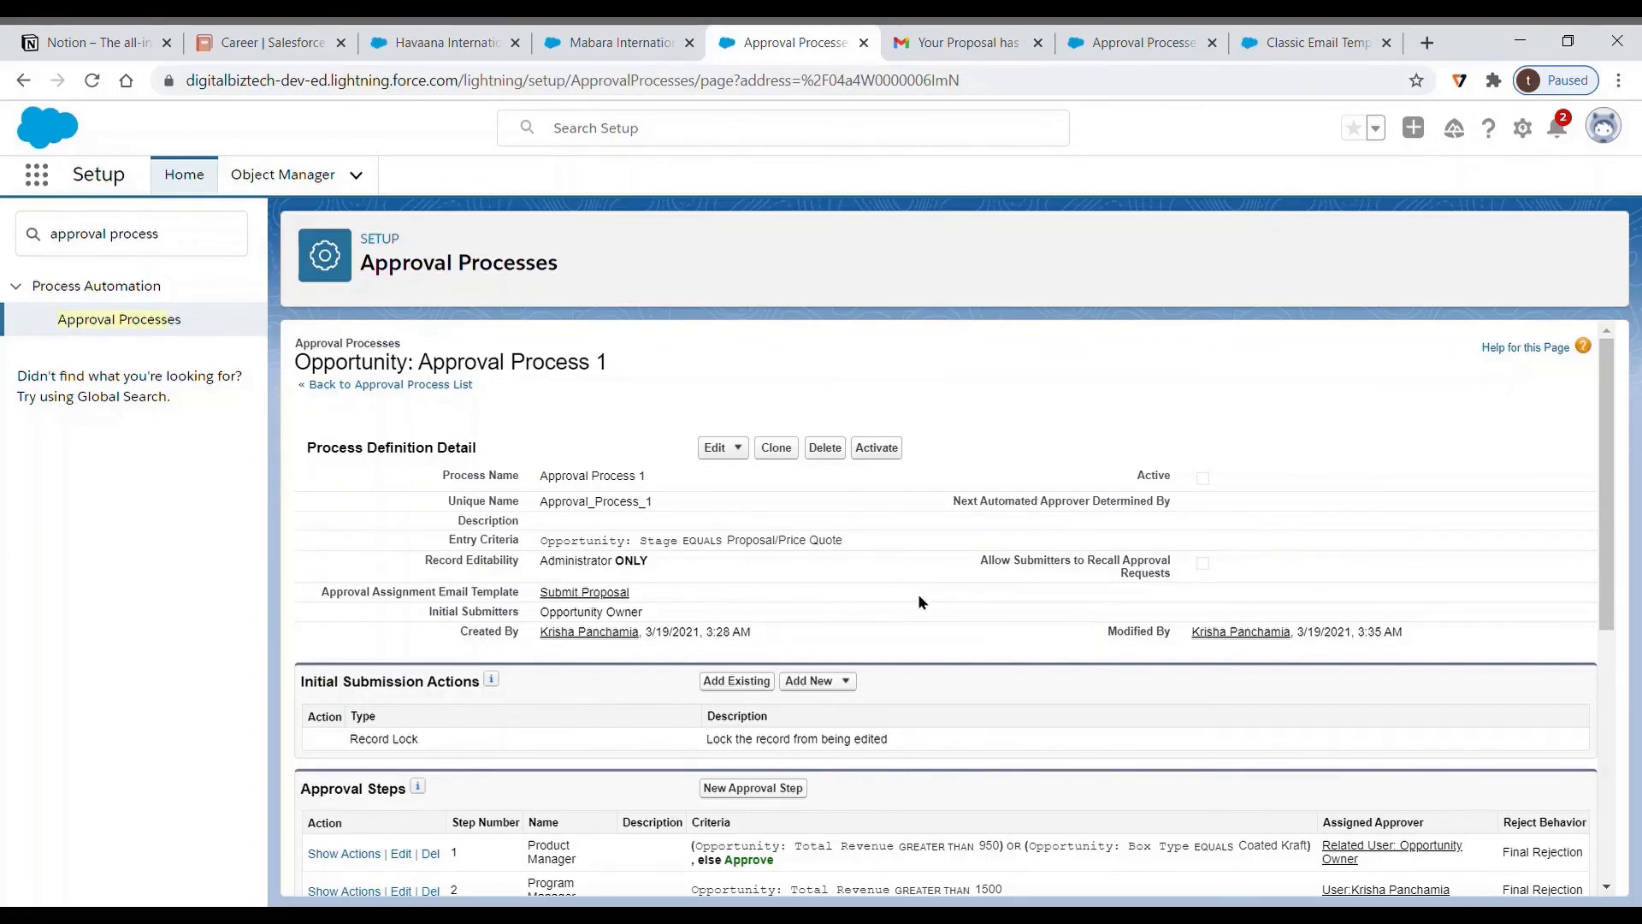
- Open the approval page layout field selection of Approval Process 1 for editing and save it with the selected fields
scroll(916, 593, "down", 3)
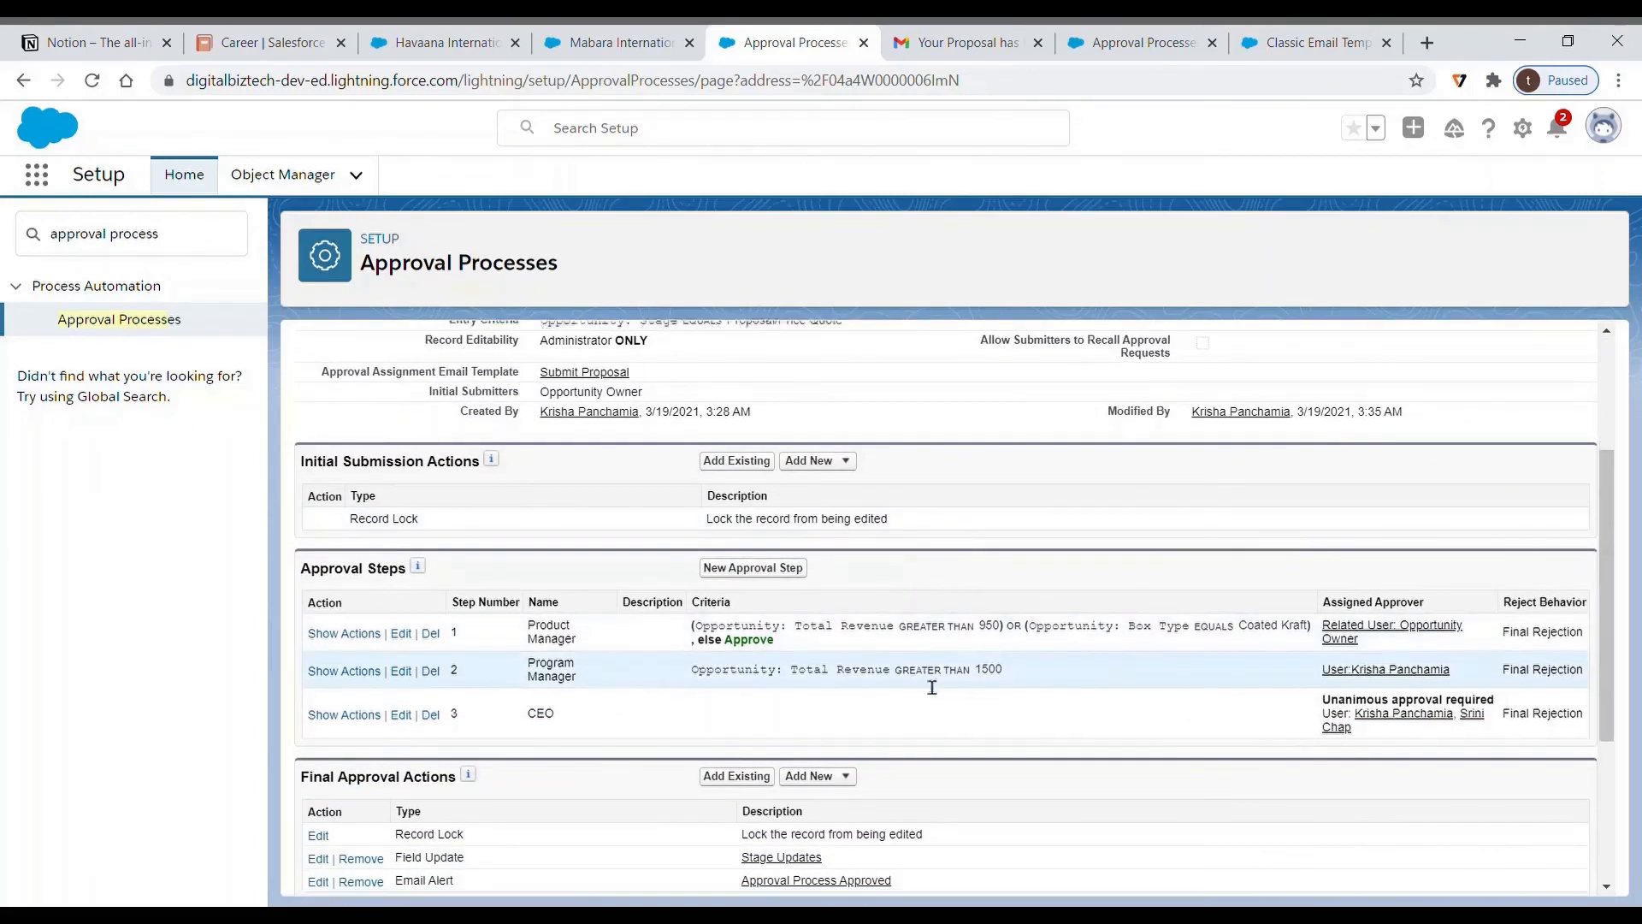
scroll(919, 681, "down", 3)
scroll(918, 681, "up", 5)
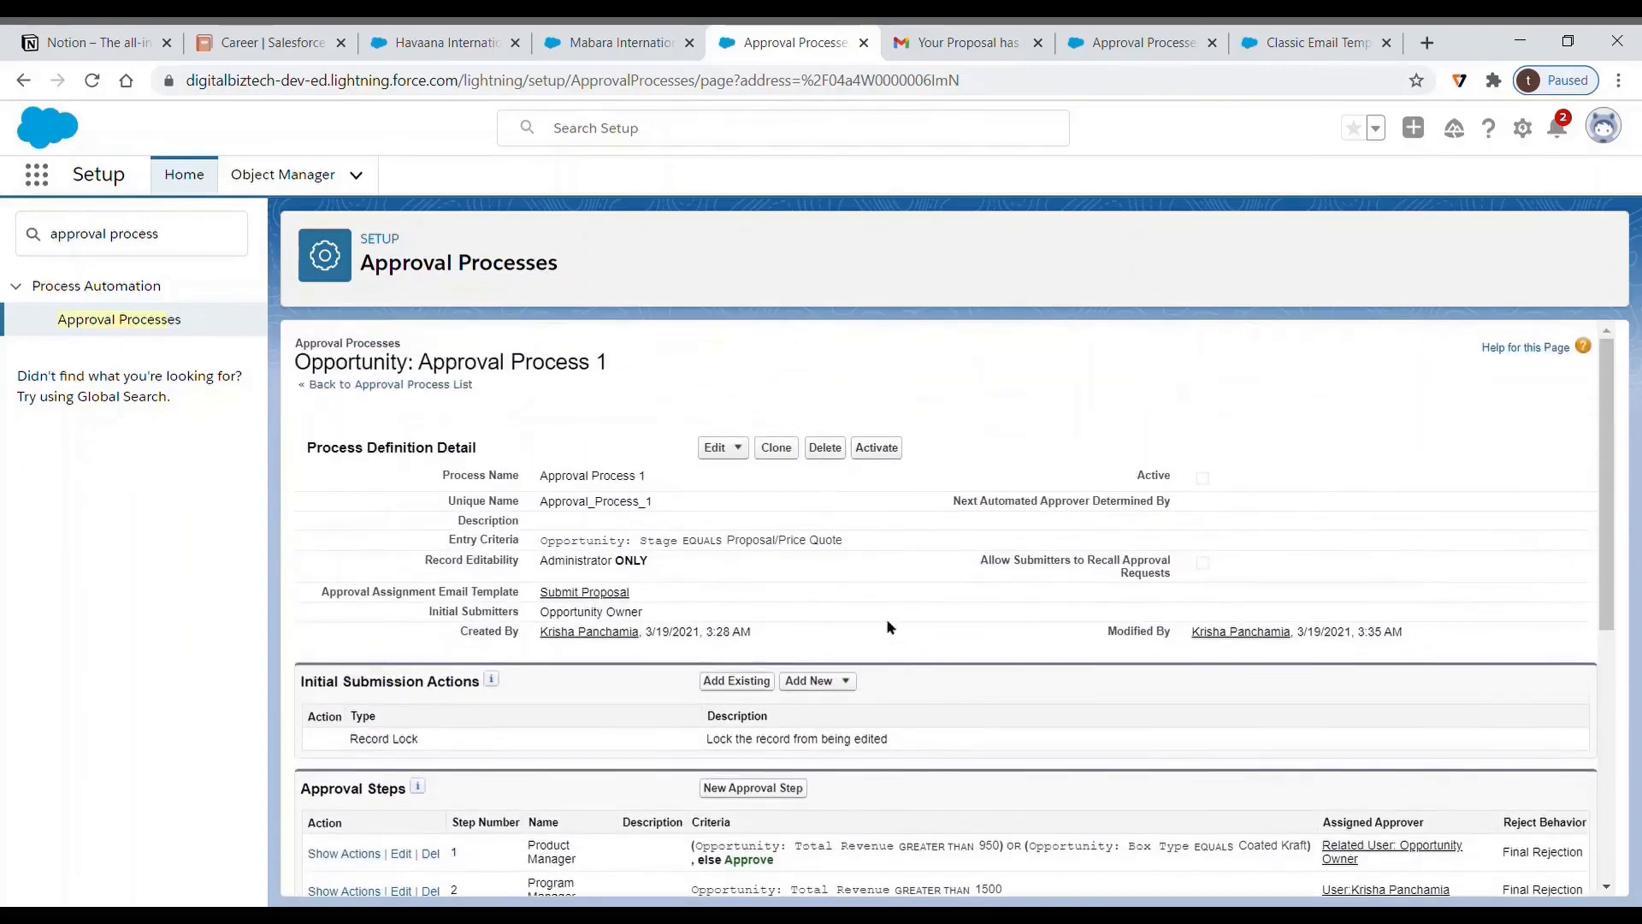
left_click(740, 452)
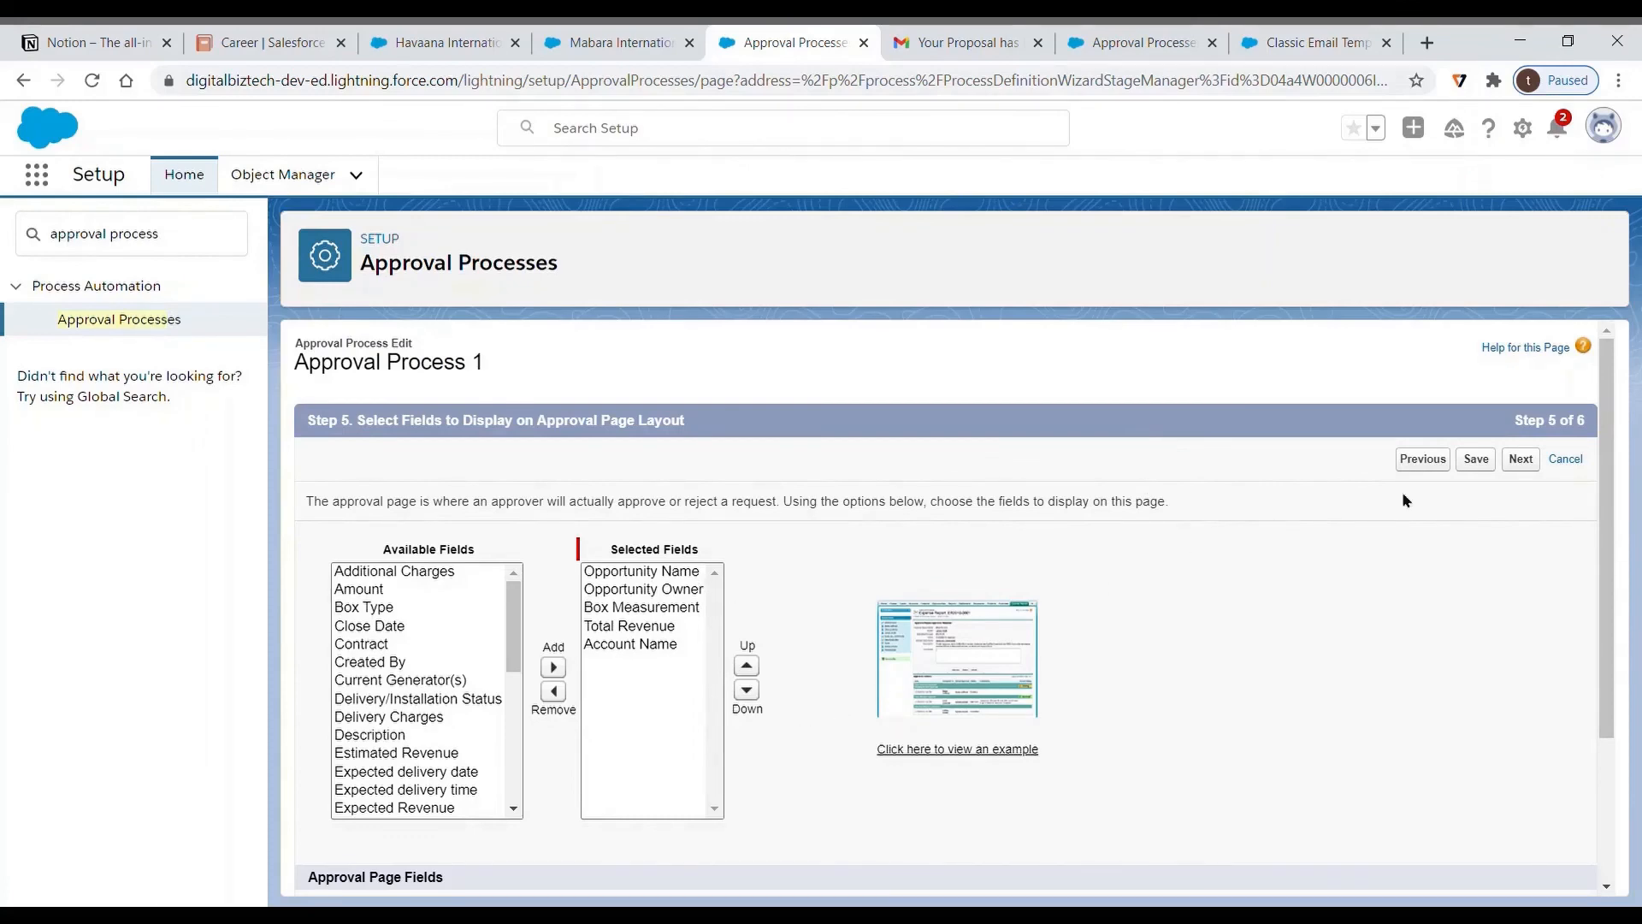
left_click(1493, 463)
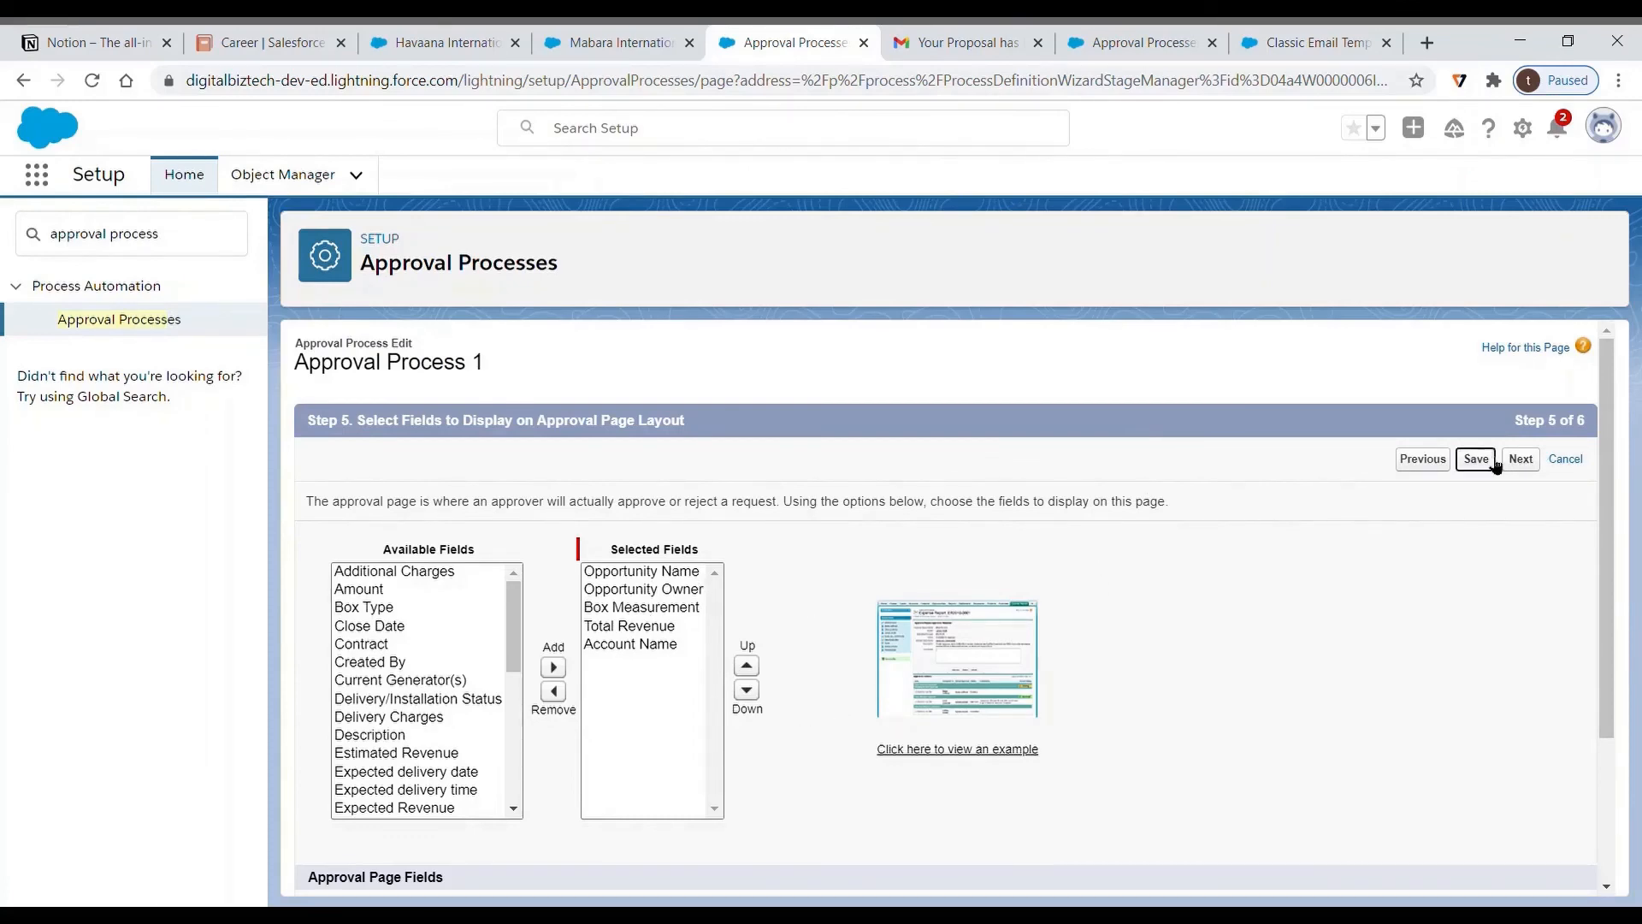